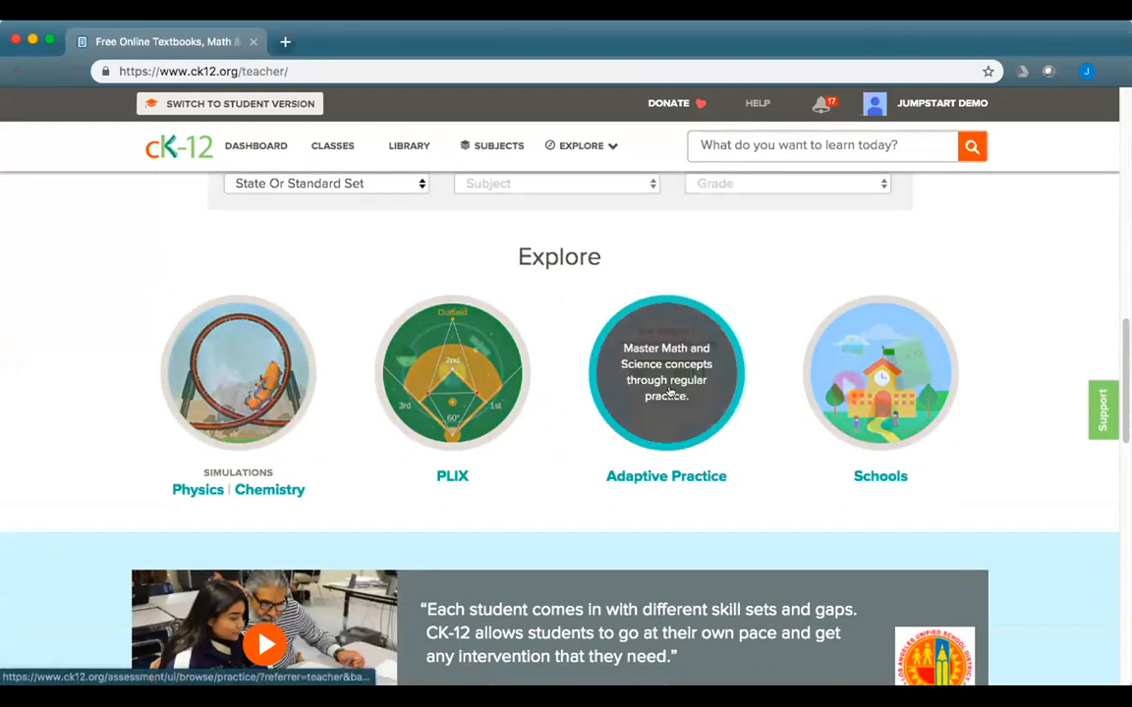
Step: Open the Scientific Method practice under Introduction to Earth Science in Adaptive Practice to view its progress page
click(577, 151)
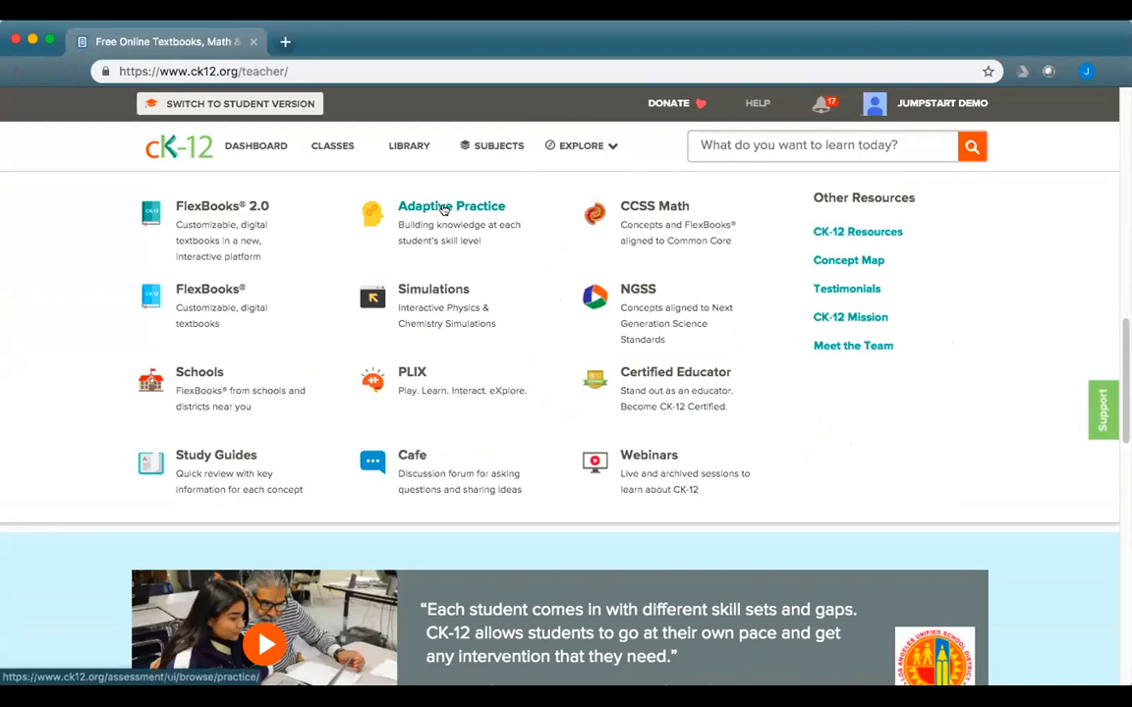
click(444, 210)
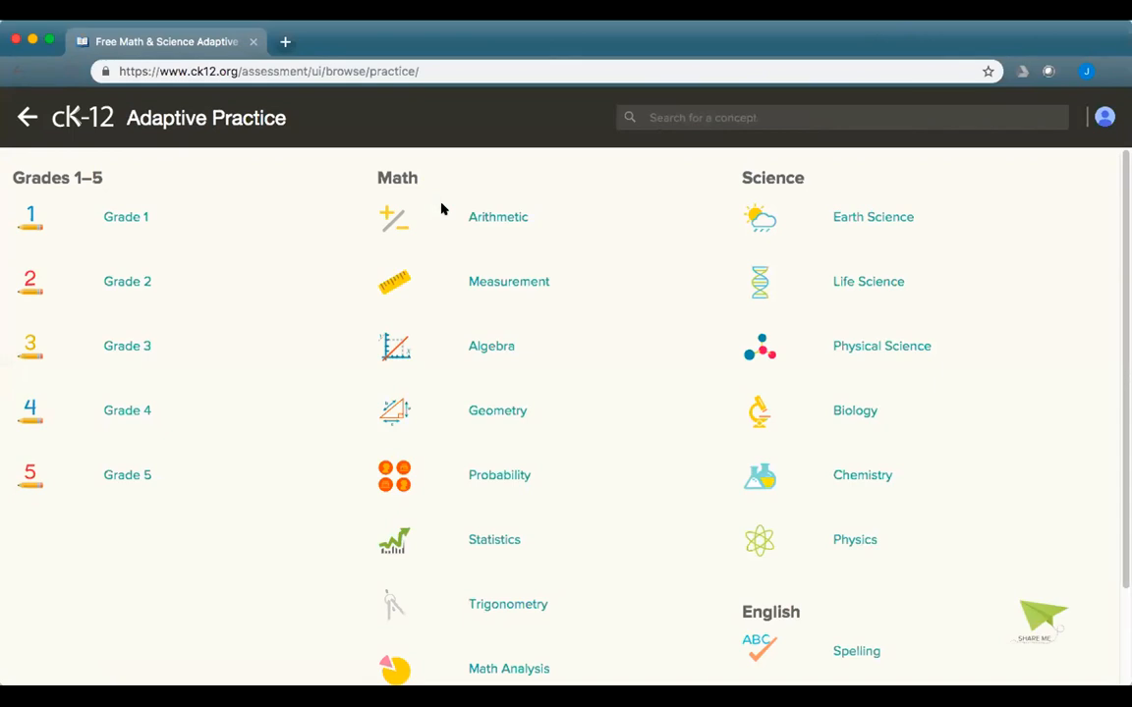
click(874, 211)
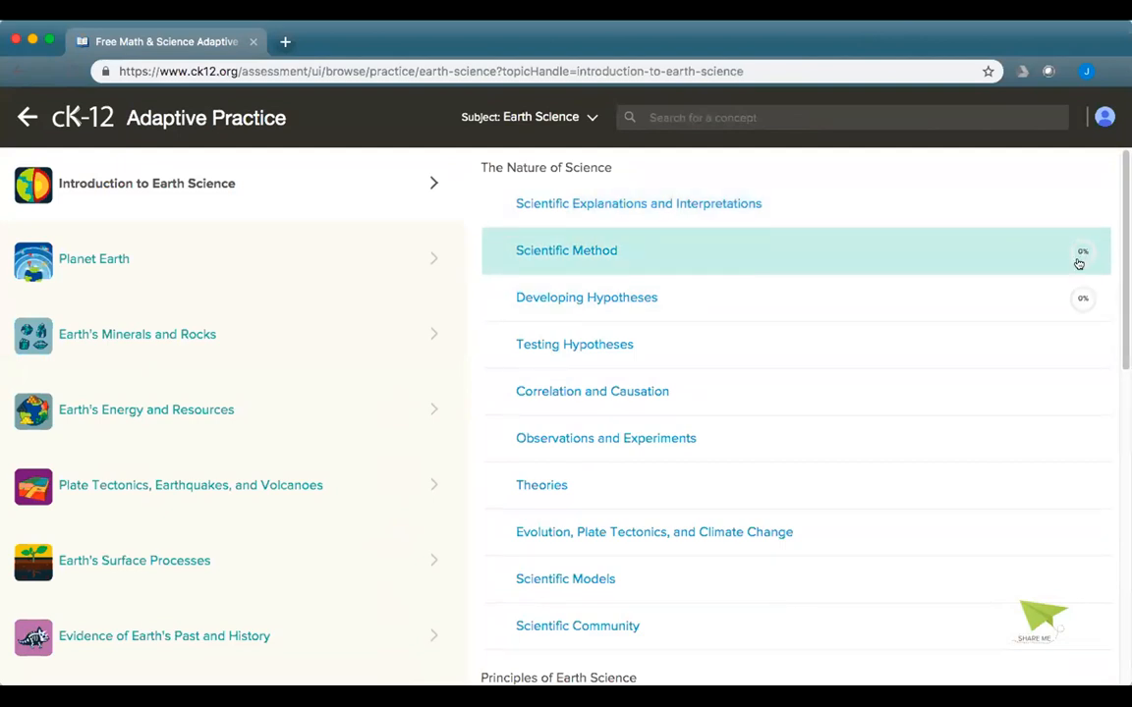
click(565, 253)
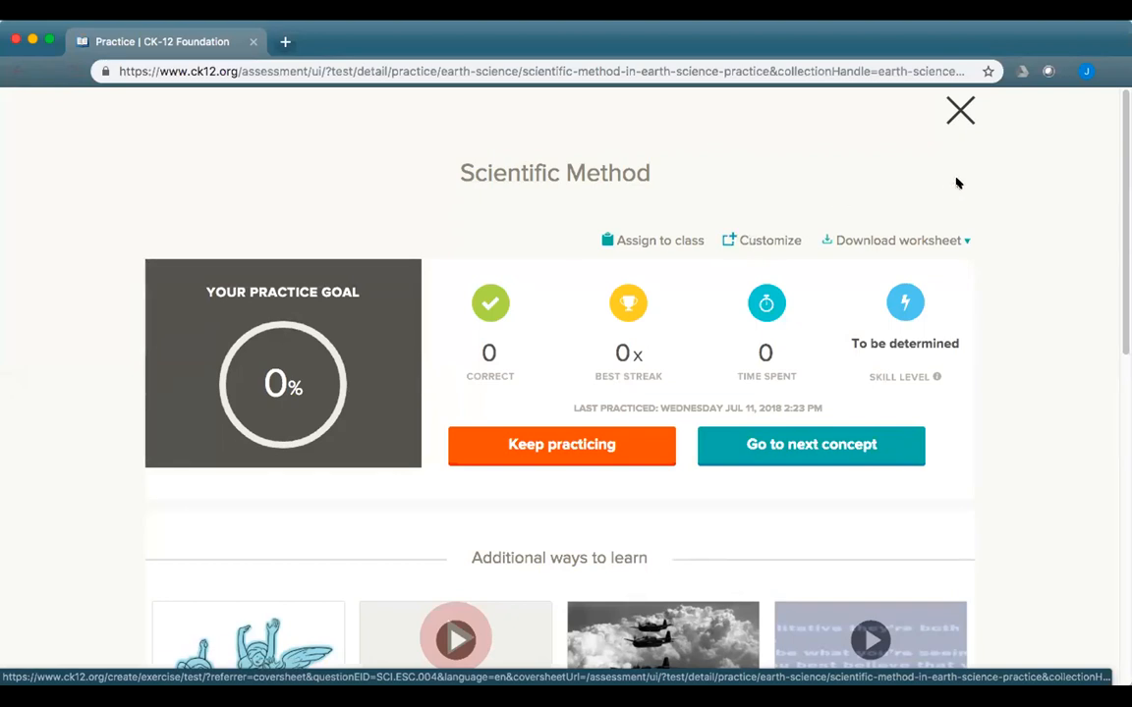
Step: Close the Scientific Method practice and return to the CK-12 teacher home page to view its subject listings
click(959, 112)
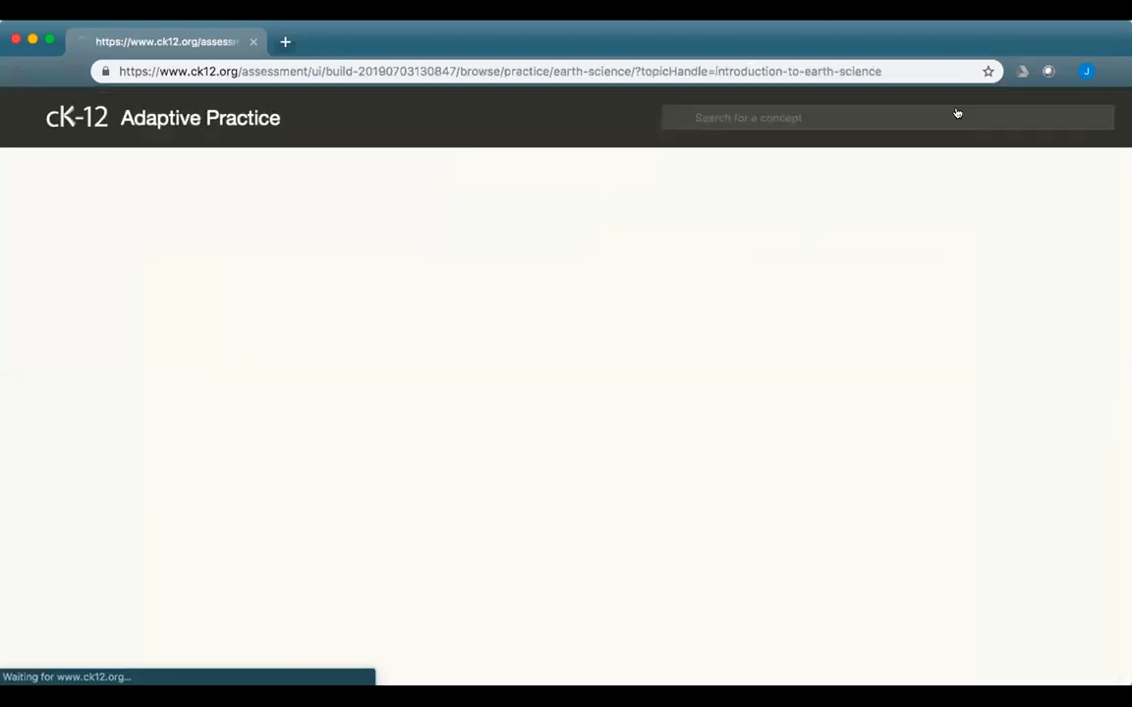
click(78, 116)
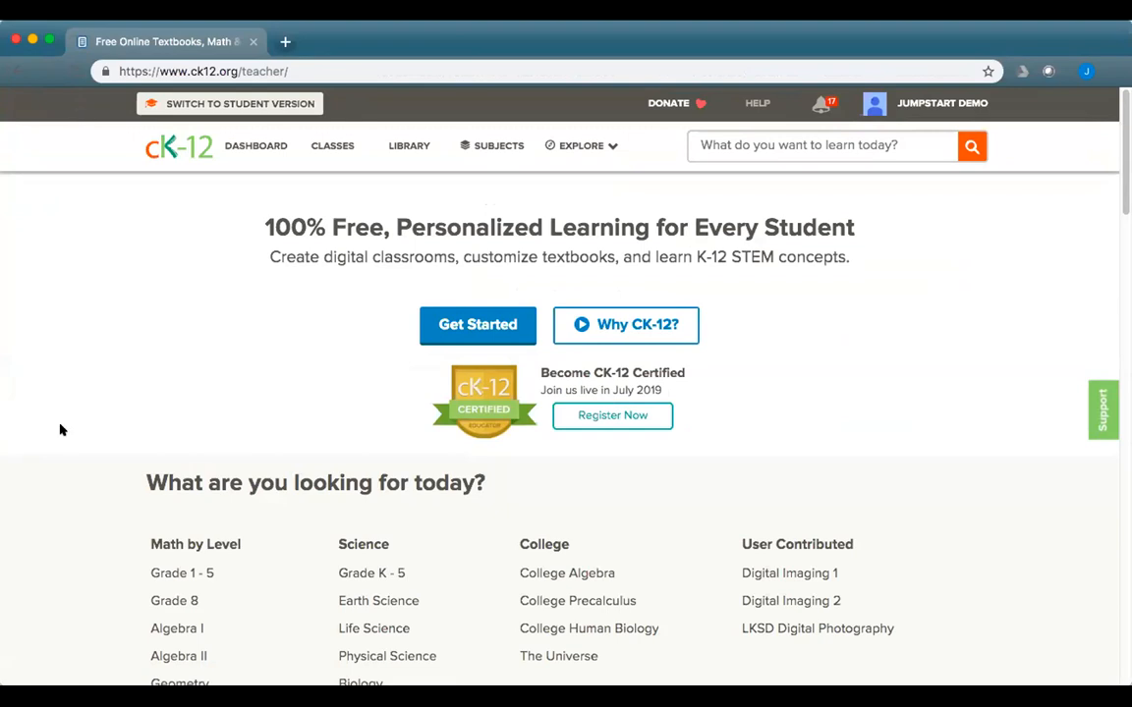
scroll(151, 455, down, 5)
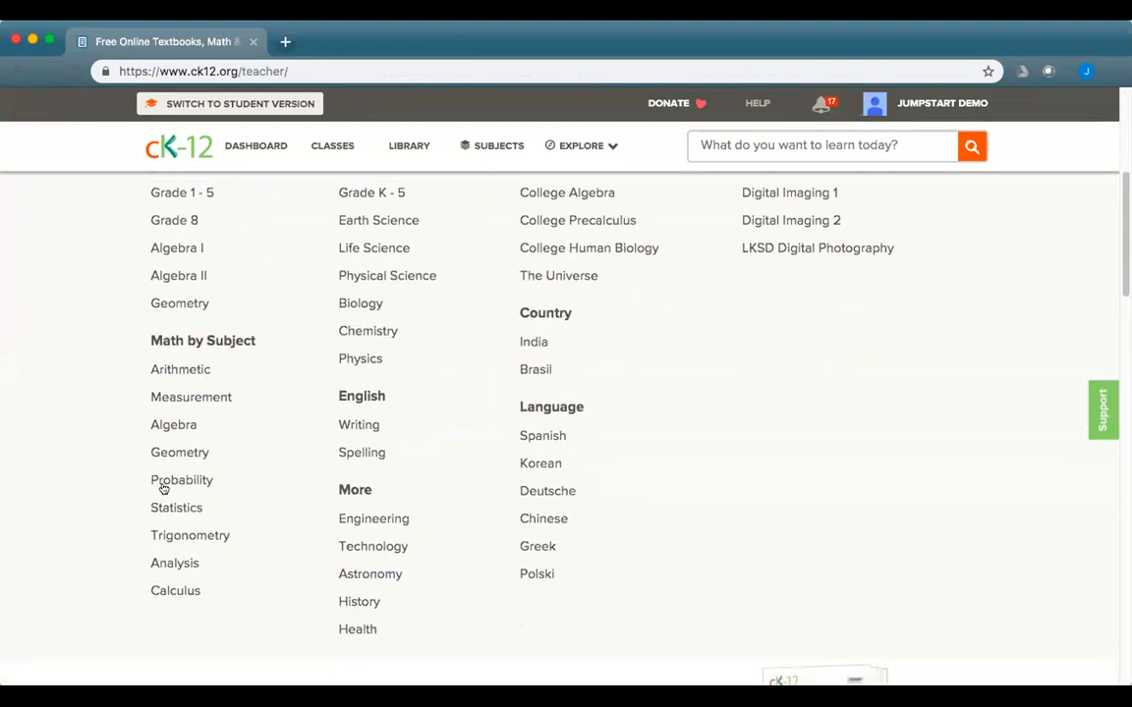
scroll(668, 358, up, 1)
scroll(668, 358, up, 4)
Step: Search the whole site for "water"
click(769, 138)
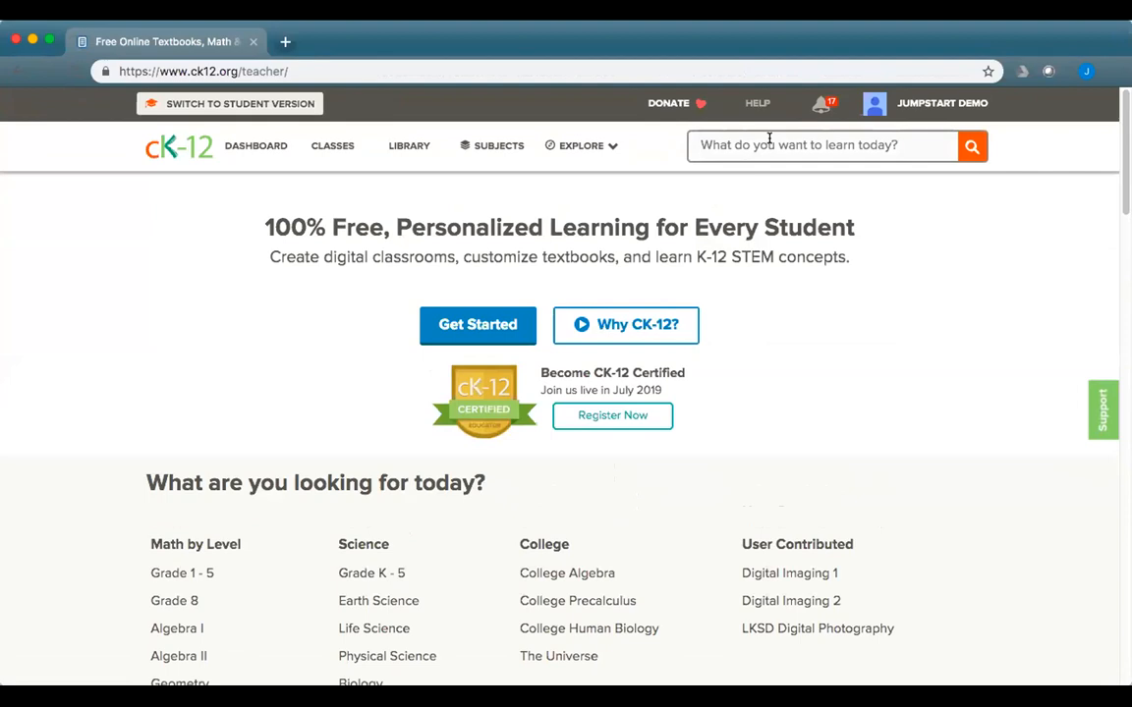
text(water)
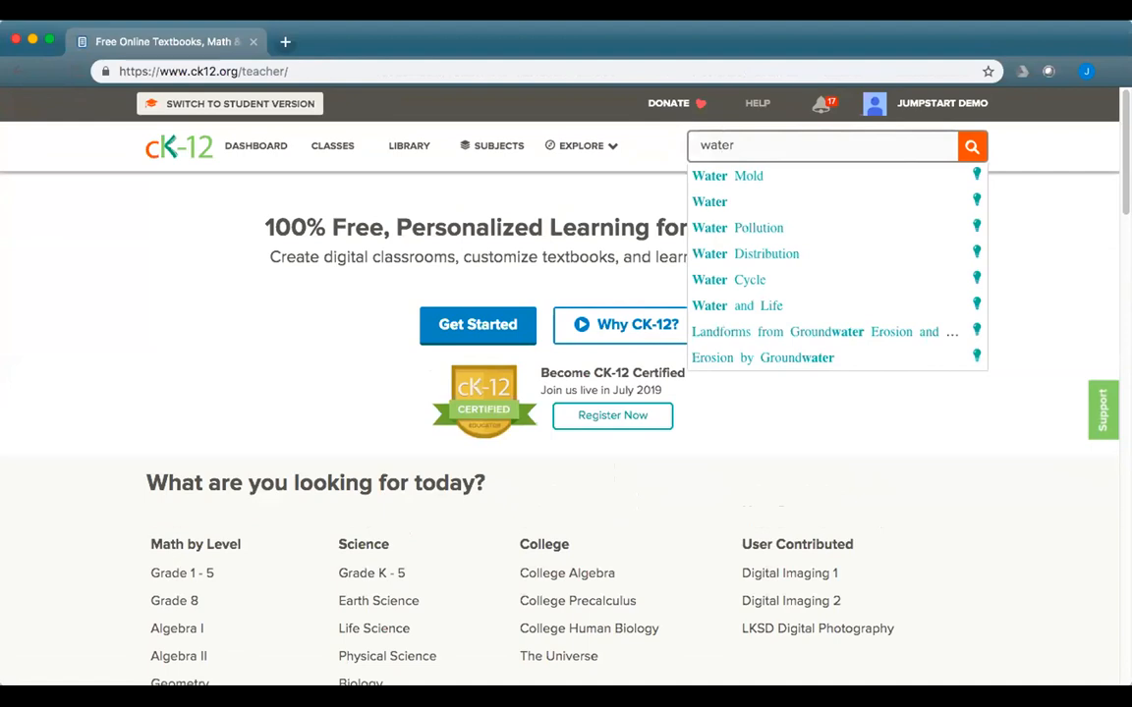
key(Return)
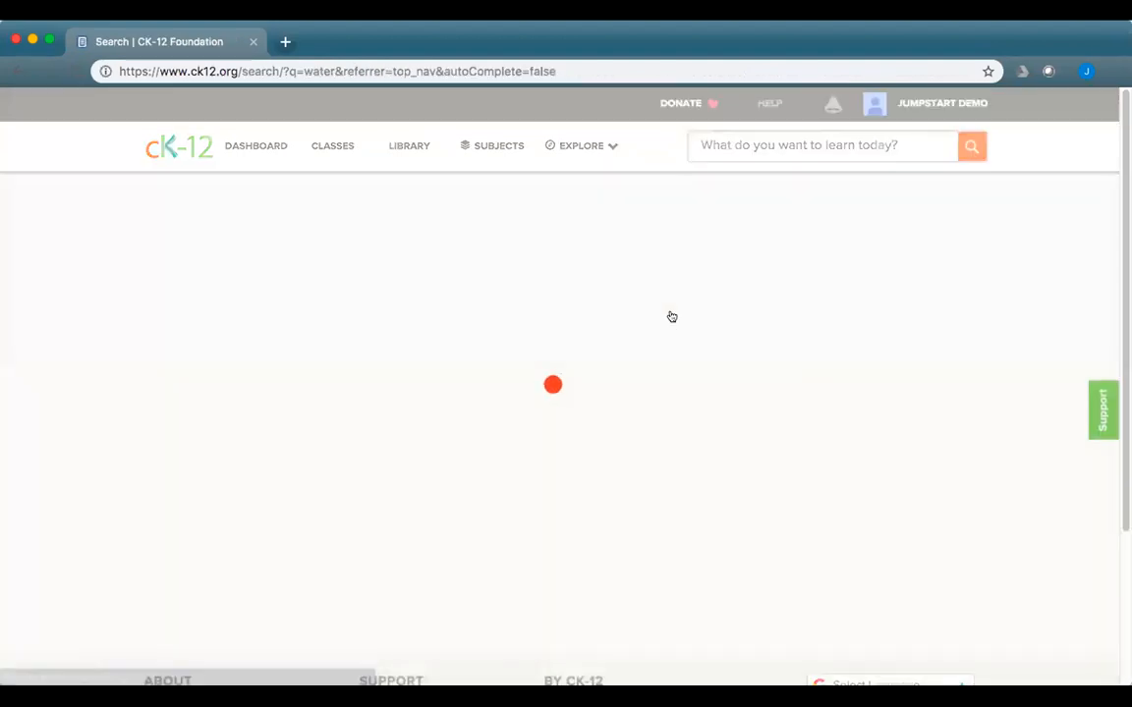
Step: Search the site for "the water"
click(771, 143)
text(the water)
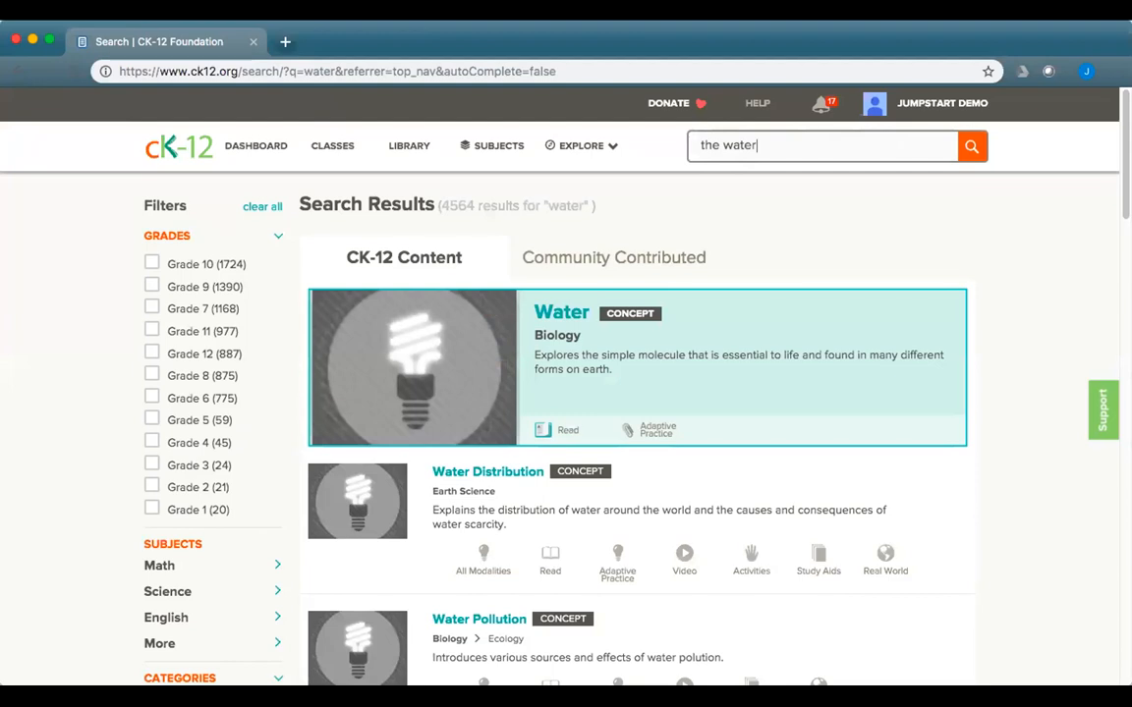
key(Return)
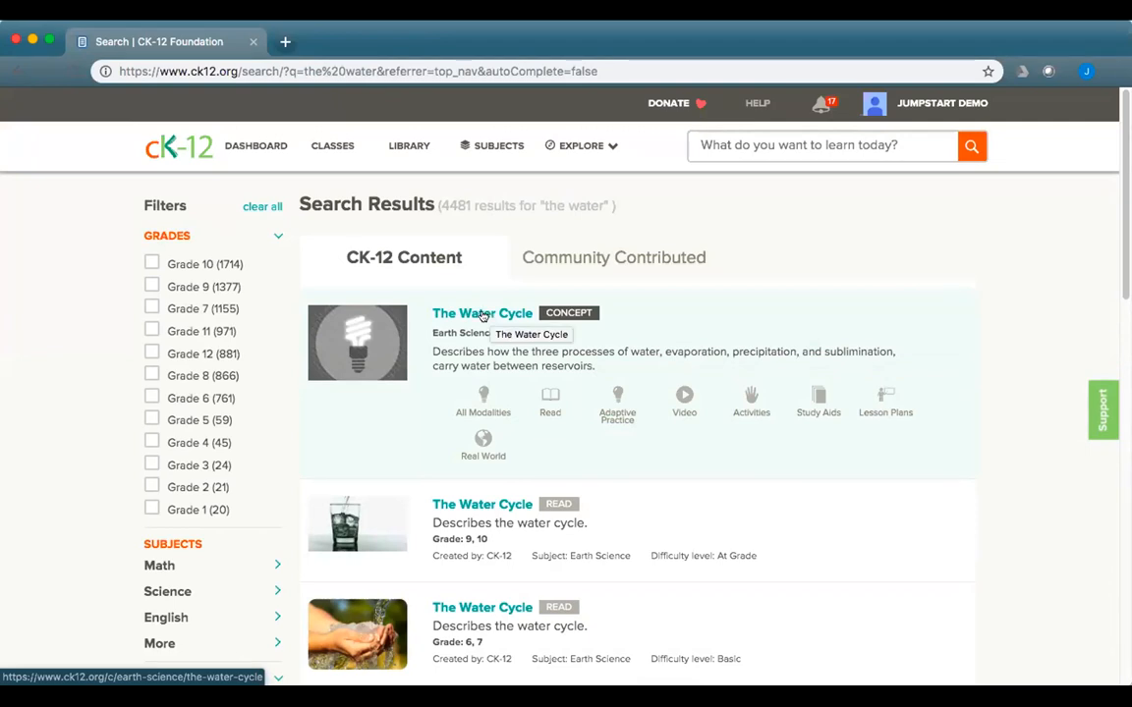
Step: Filter the search results to the Adaptive Practice category and open The Water Cycle Practice for Earth Science
scroll(245, 508, down, 5)
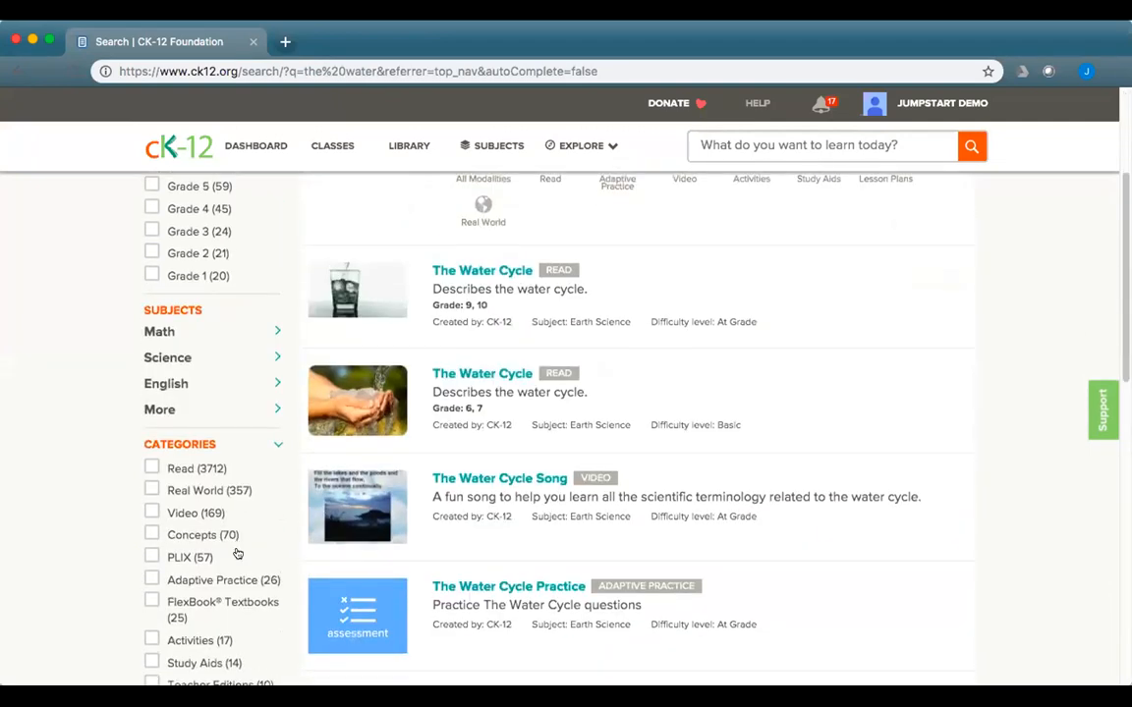
click(151, 531)
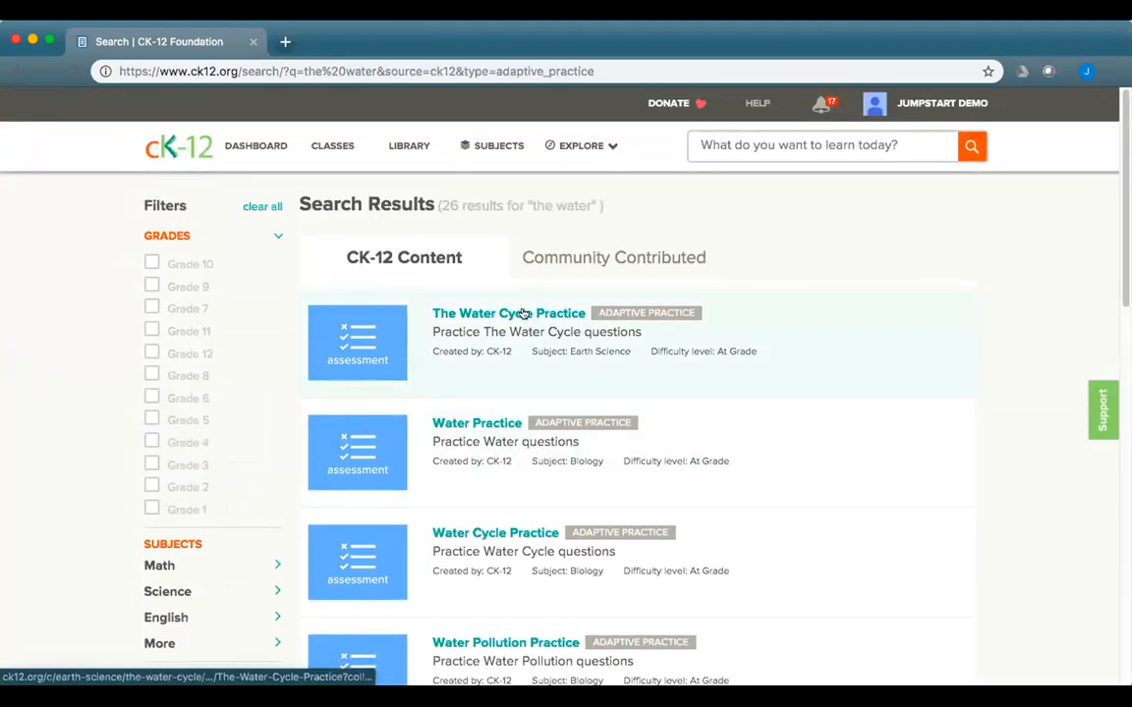
click(524, 314)
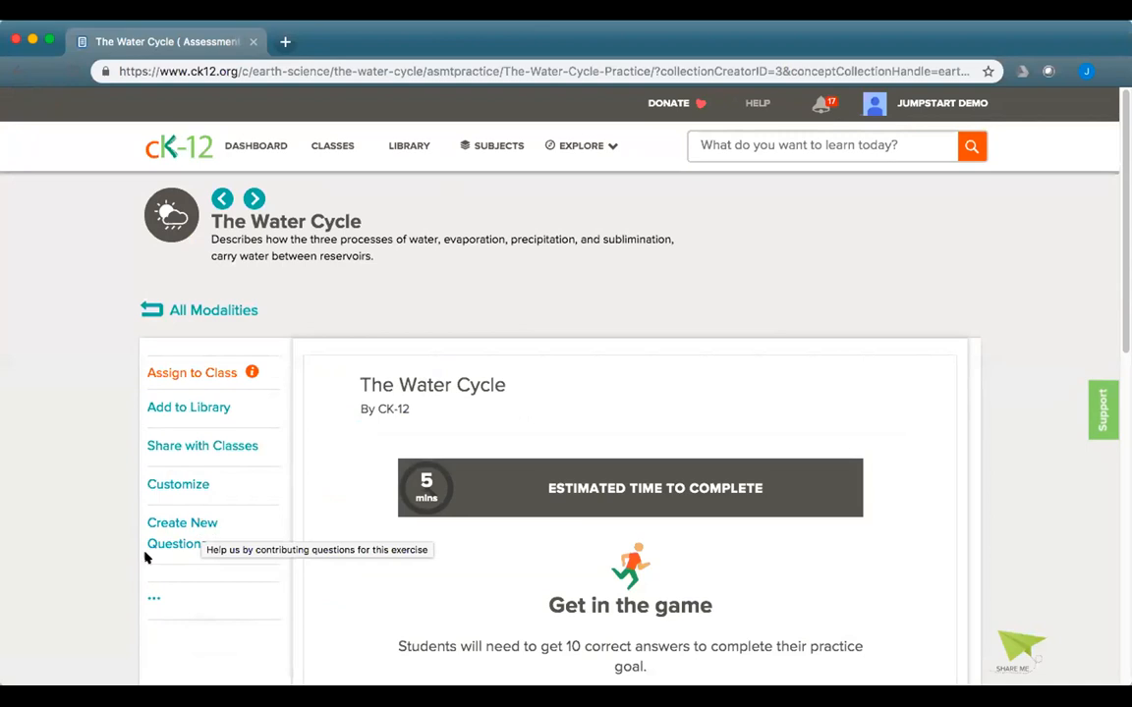
Step: Sign in with Google and start customizing The Water Cycle practice as a new quiz
click(174, 486)
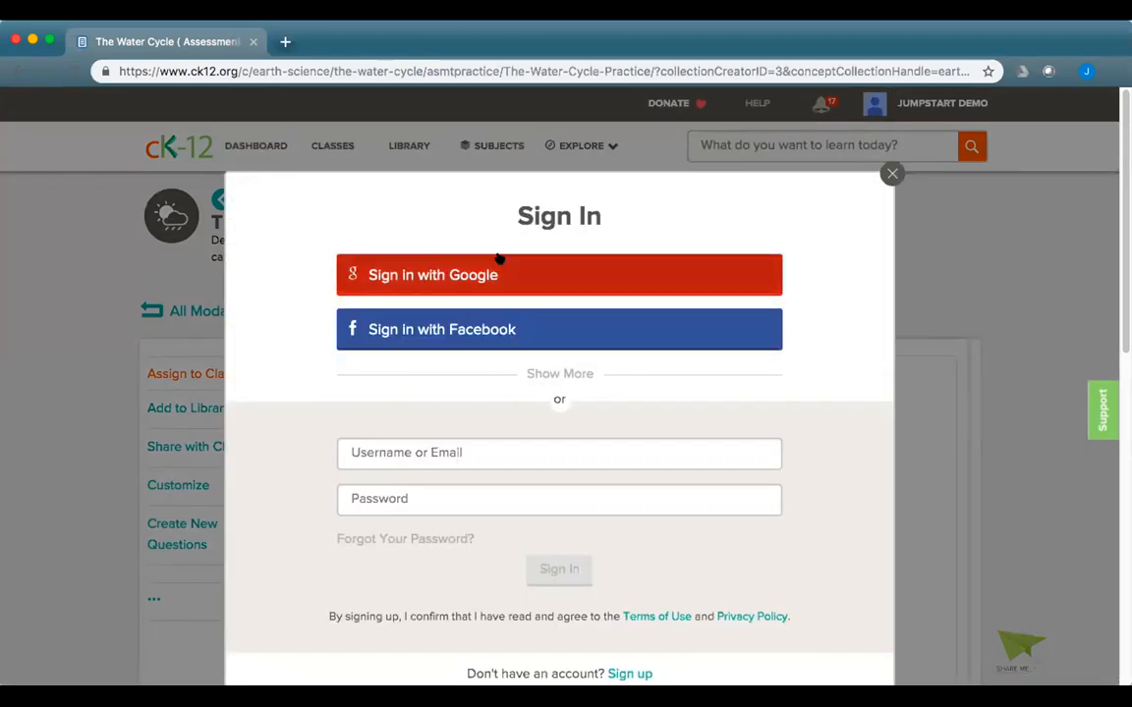
click(429, 281)
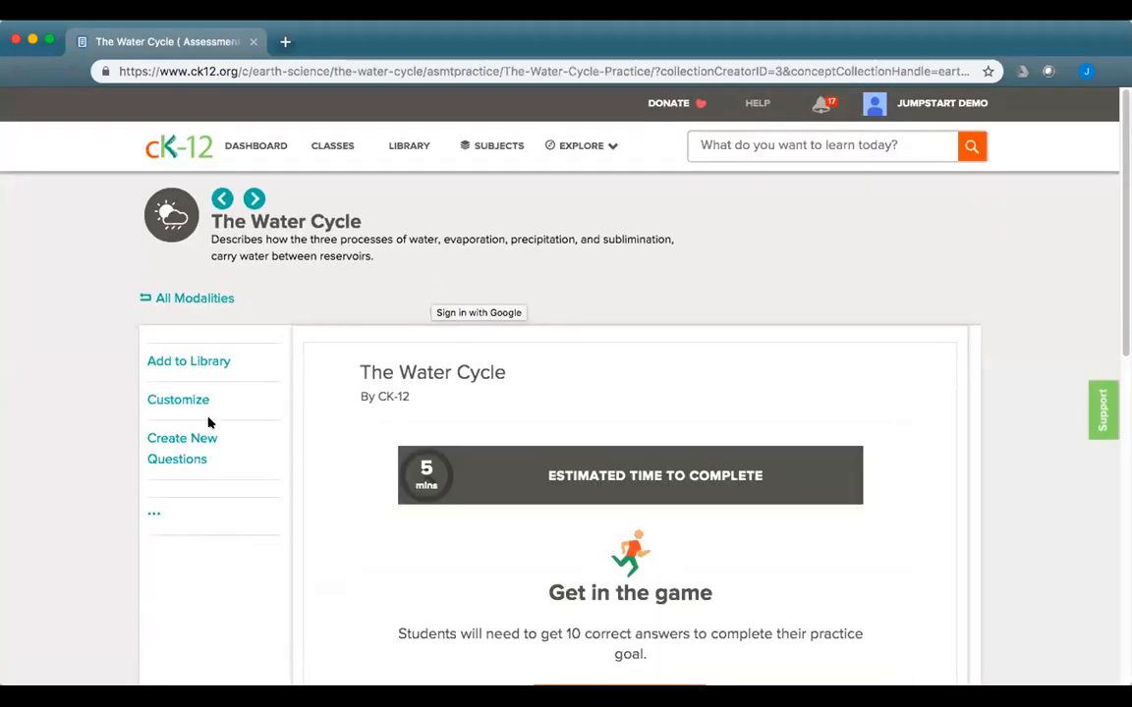
click(178, 399)
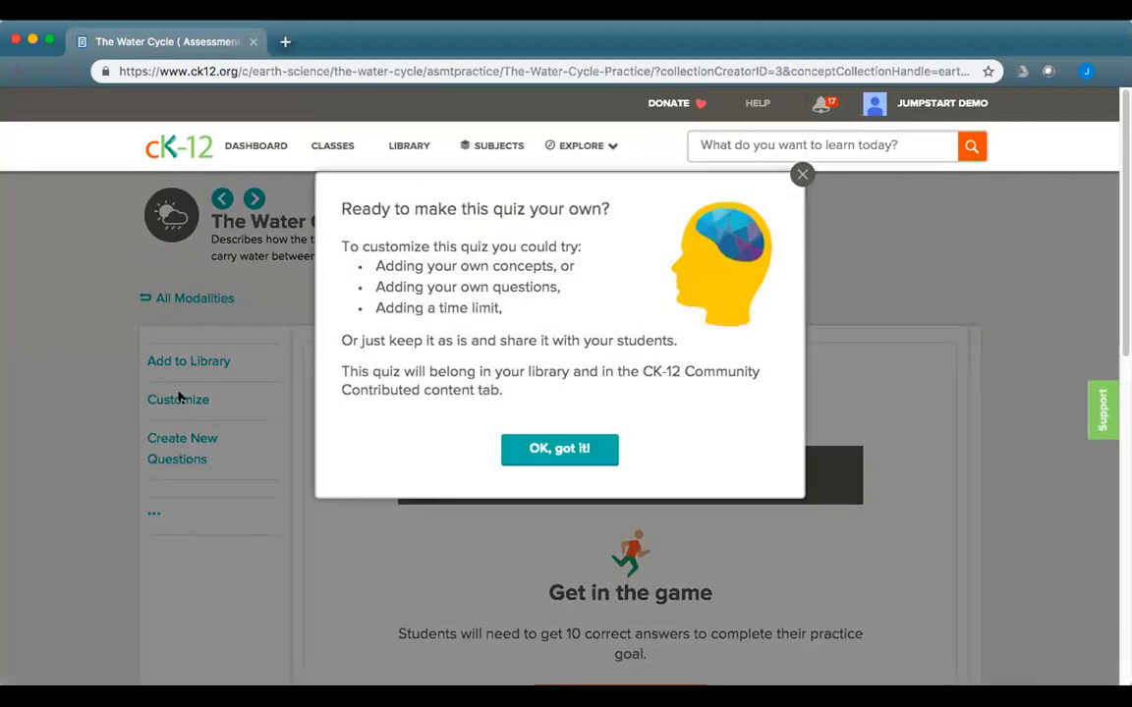
click(559, 449)
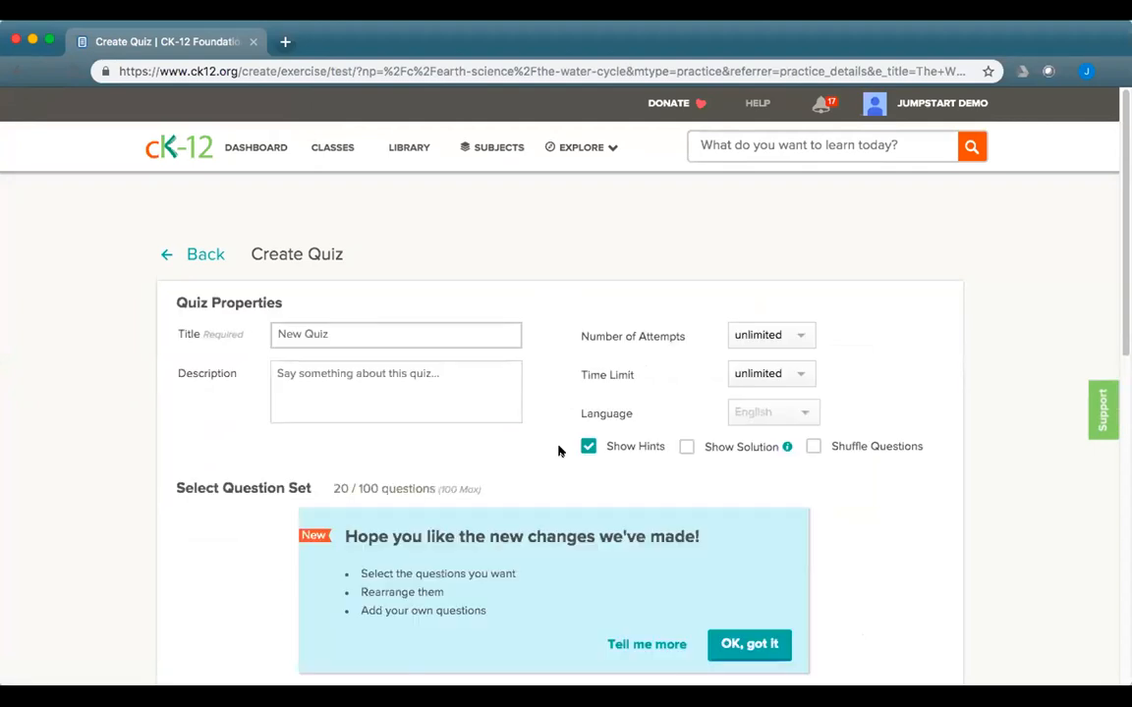
Step: Title the quiz "Demo for July 10 - Water" and dismiss the notice about new changes above the question sets
click(365, 338)
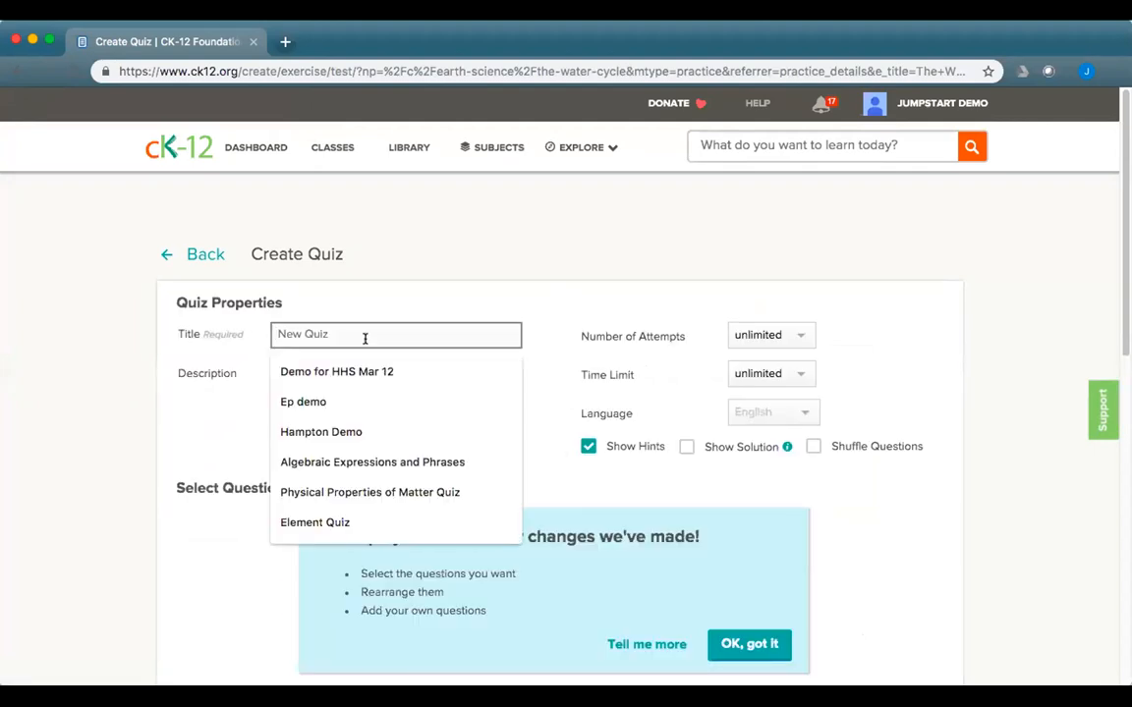
text(Demo for J)
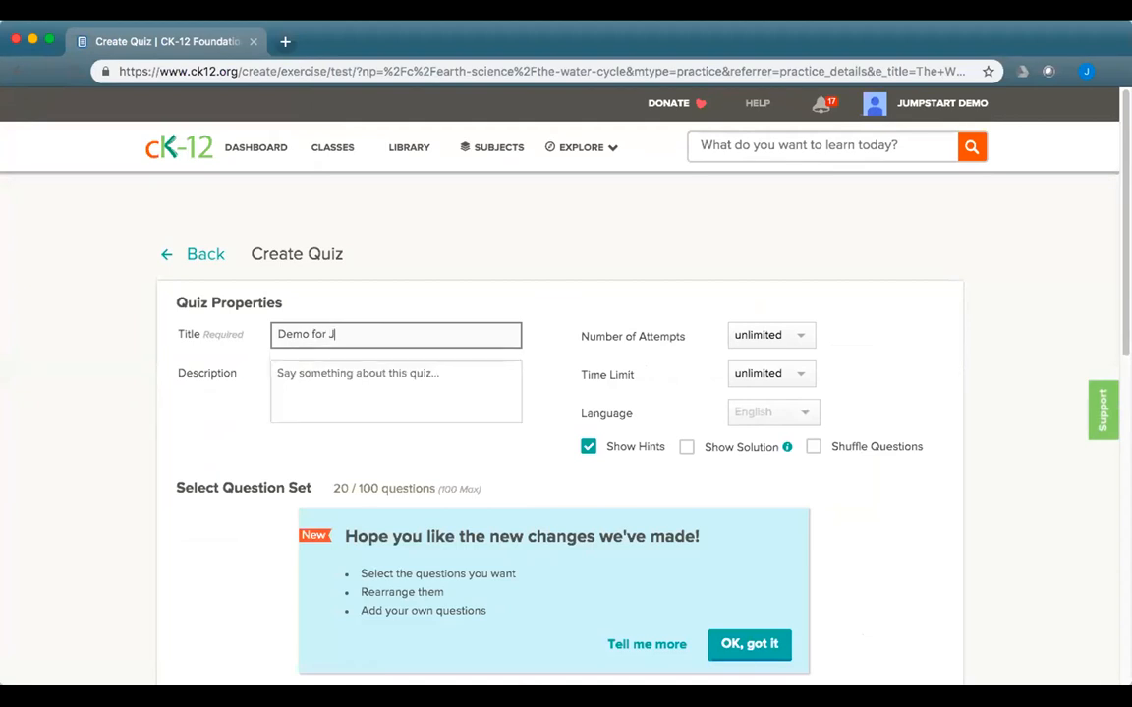
text(uly 10)
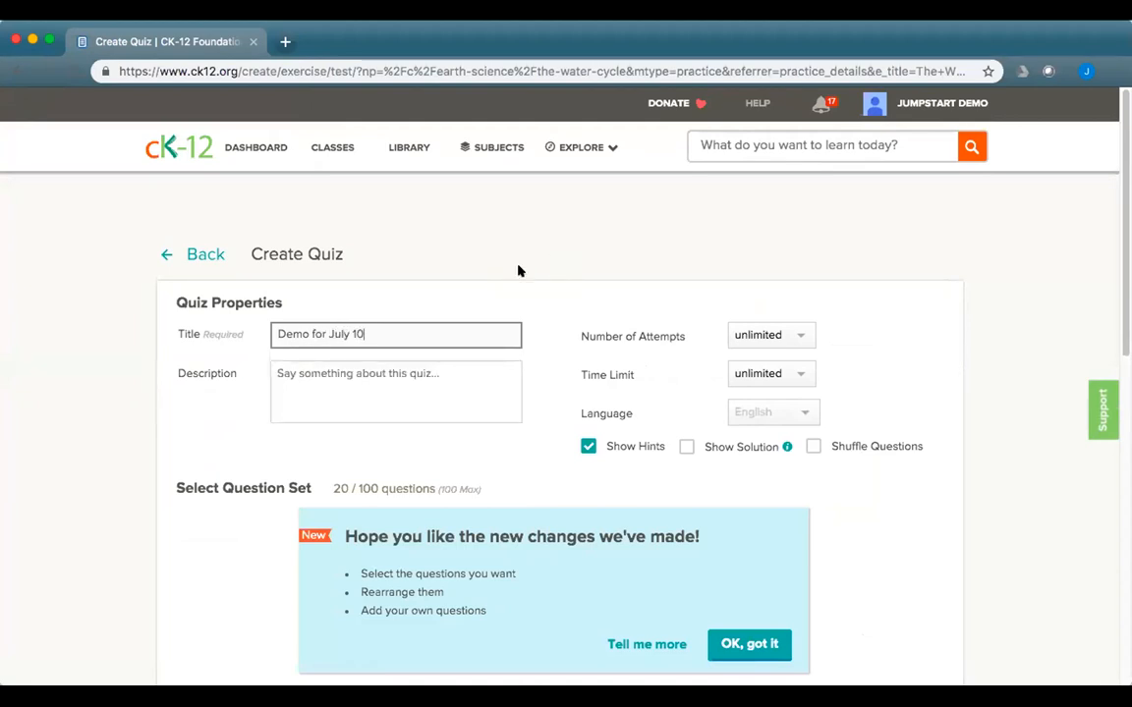
text( - Water)
click(607, 266)
scroll(831, 571, down, 3)
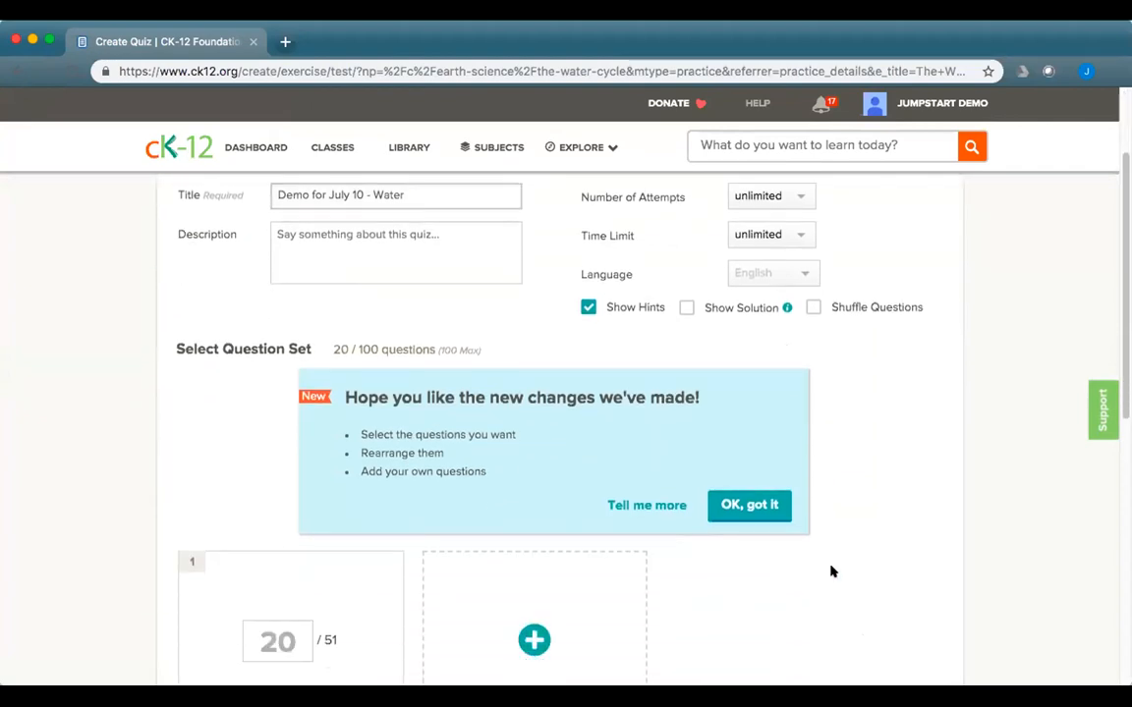
click(737, 507)
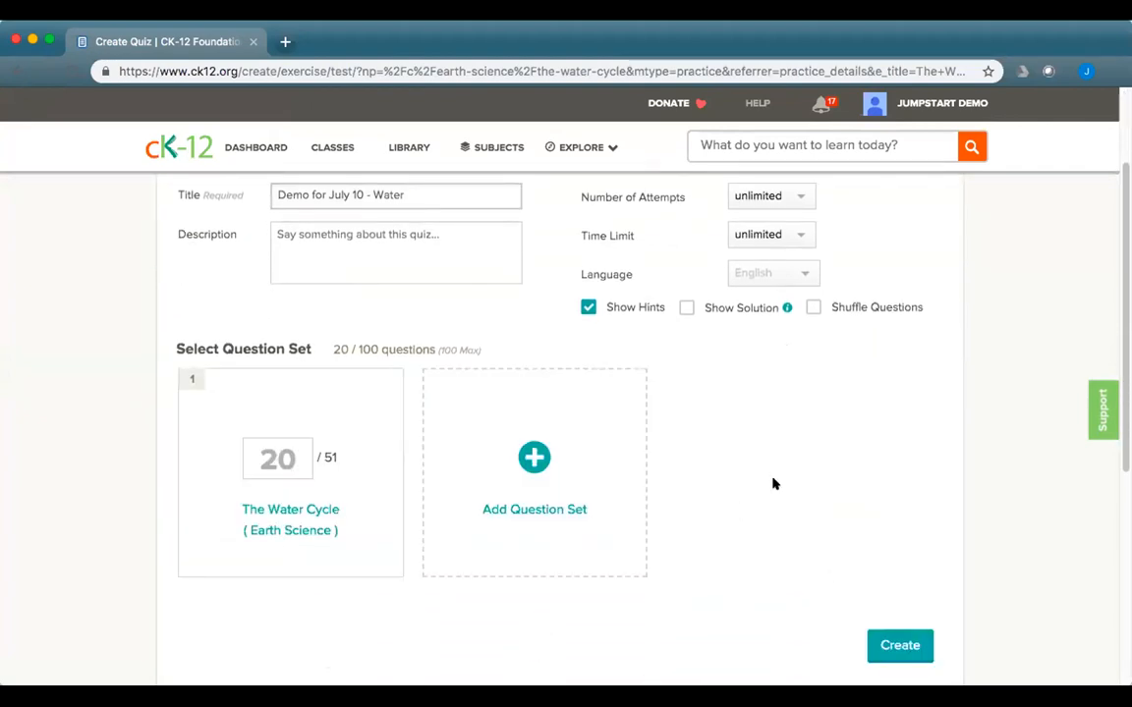
Step: Enter the quiz description "Quiz on water in general for CEP."
scroll(773, 484, up, 2)
mouse_move(346, 605)
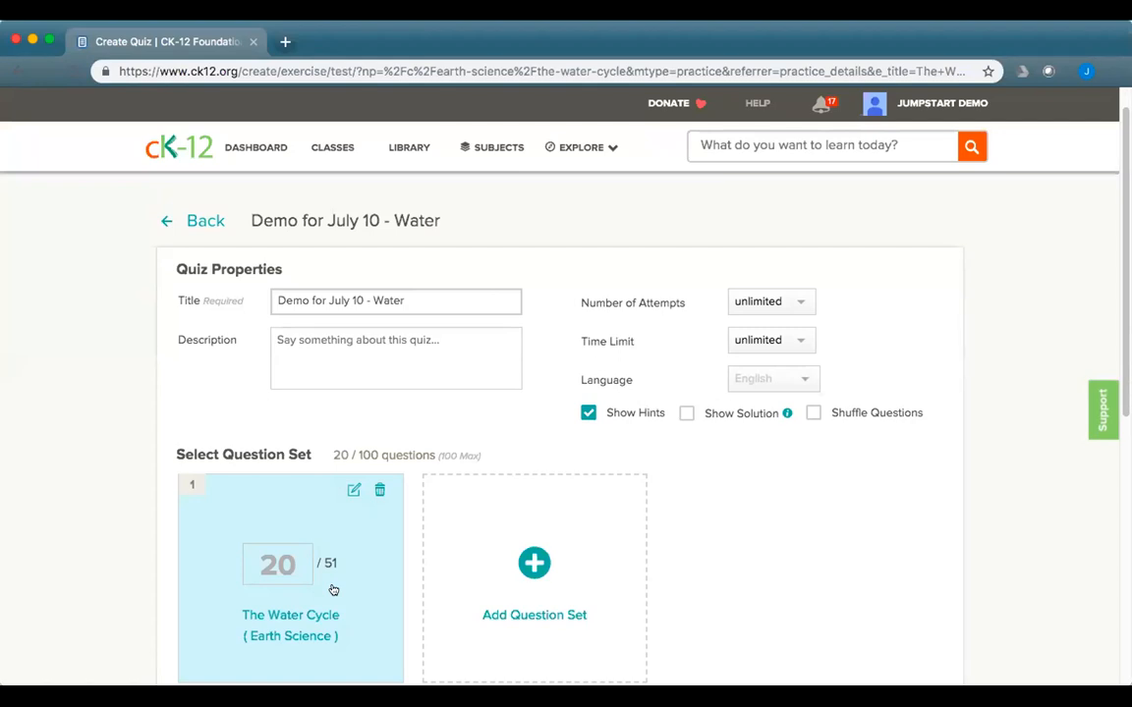
click(273, 300)
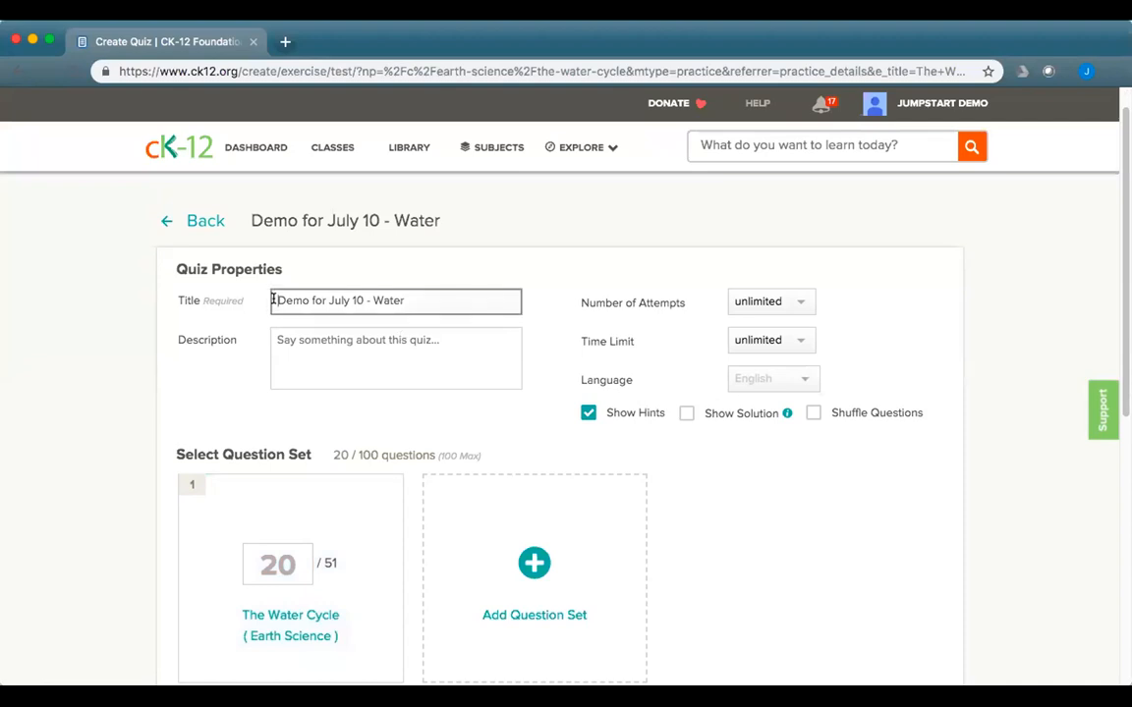
click(304, 345)
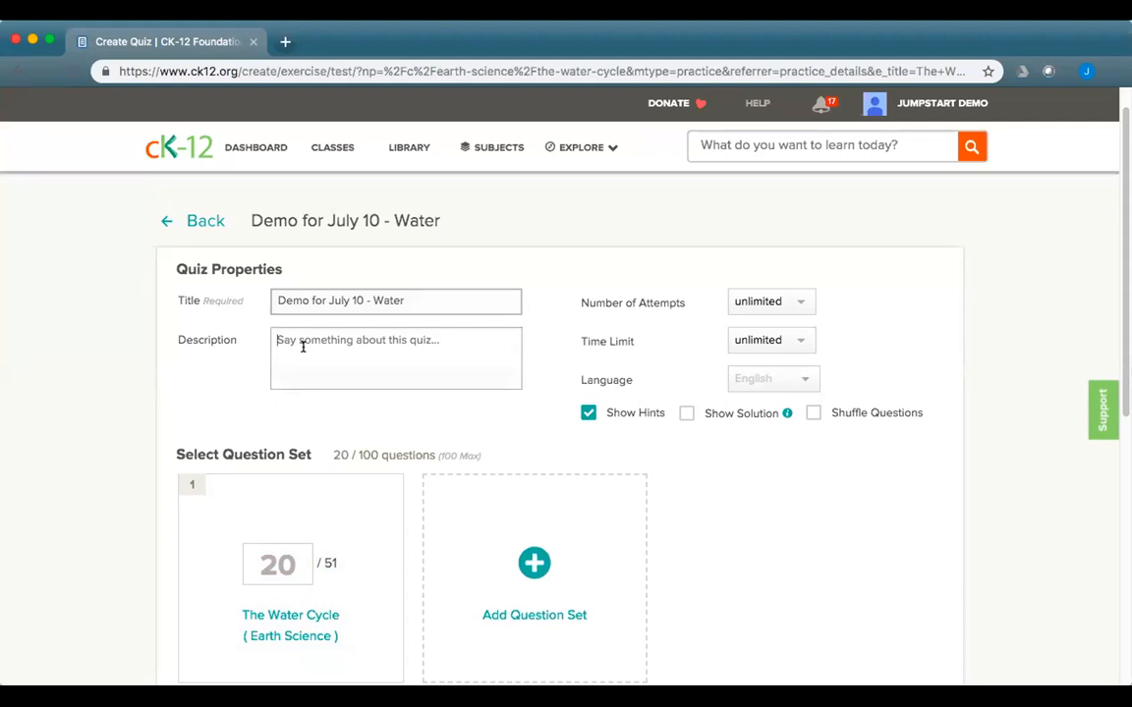
text(Quiz on water)
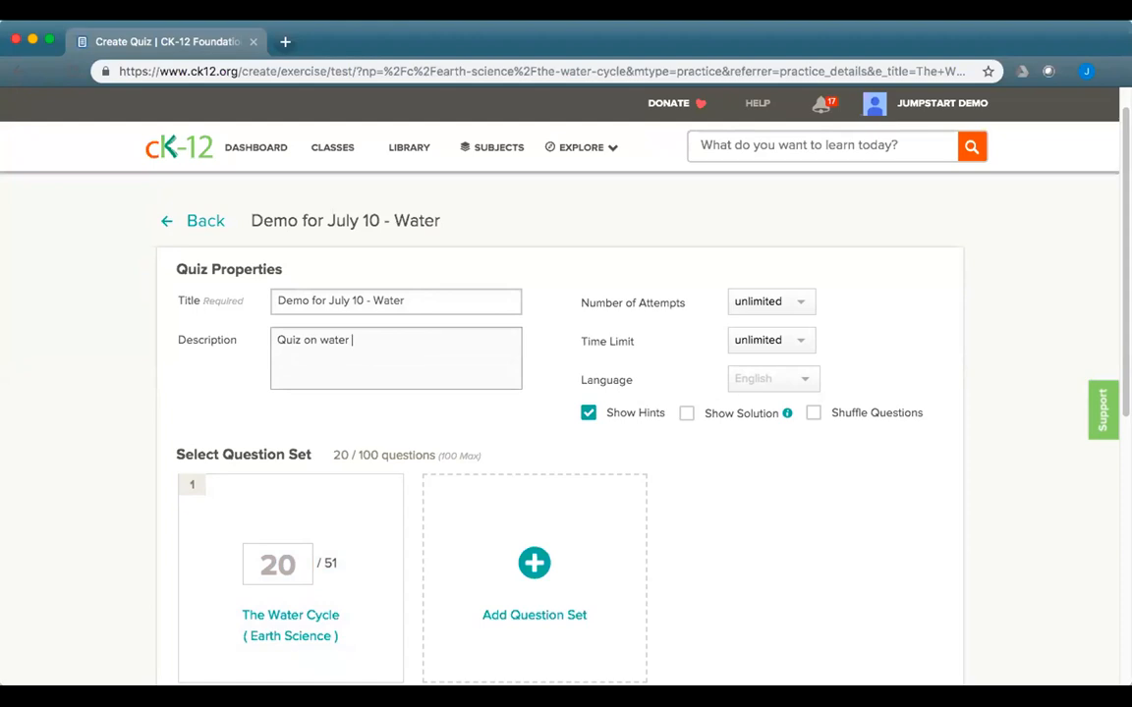
text( in general for CEP.)
Step: Examine the available choices for the quiz's number of attempts and time limit, leaving both at unlimited
click(798, 301)
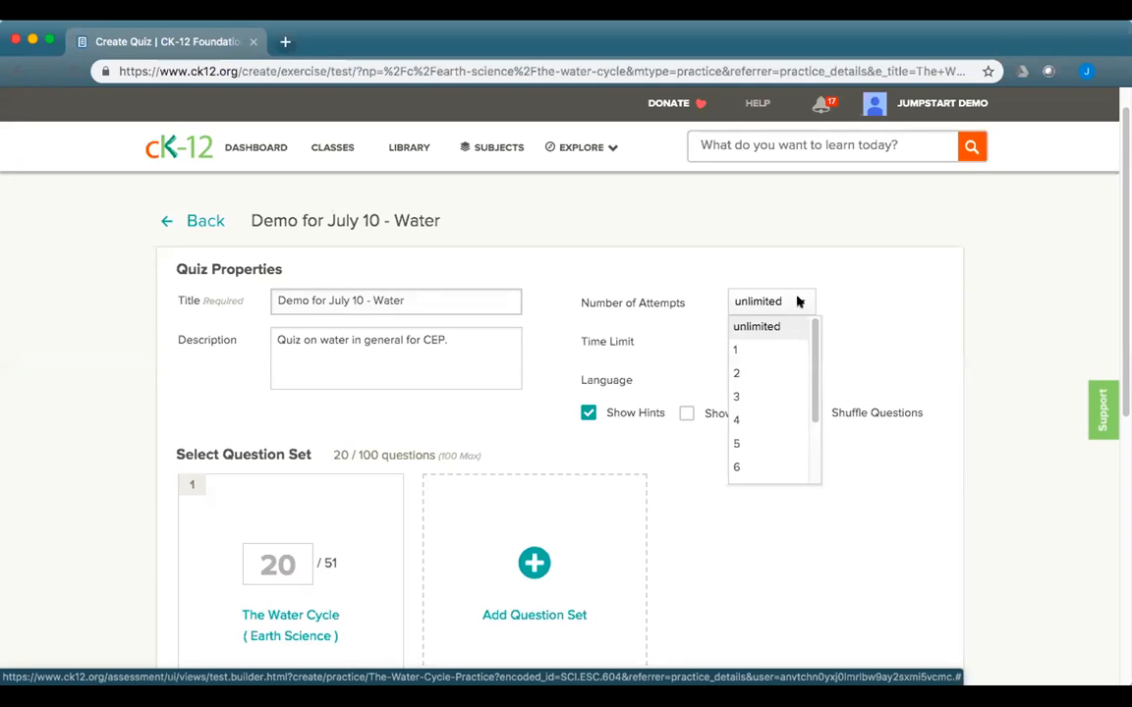
scroll(791, 424, down, 3)
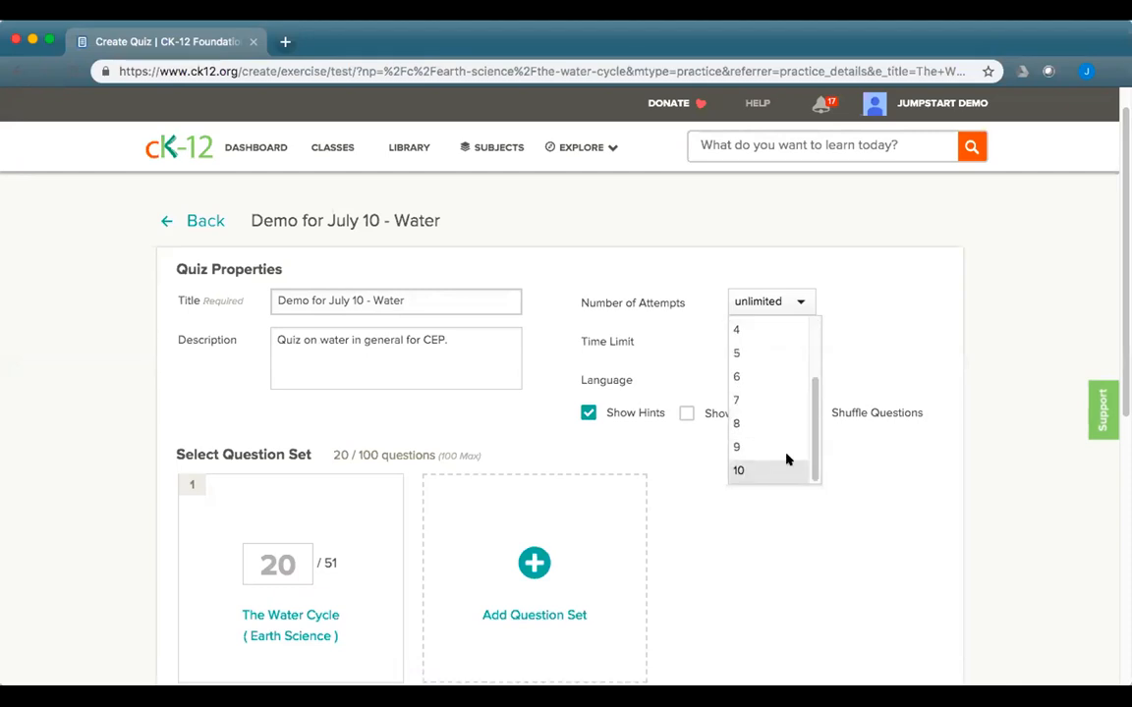
scroll(764, 371, up, 3)
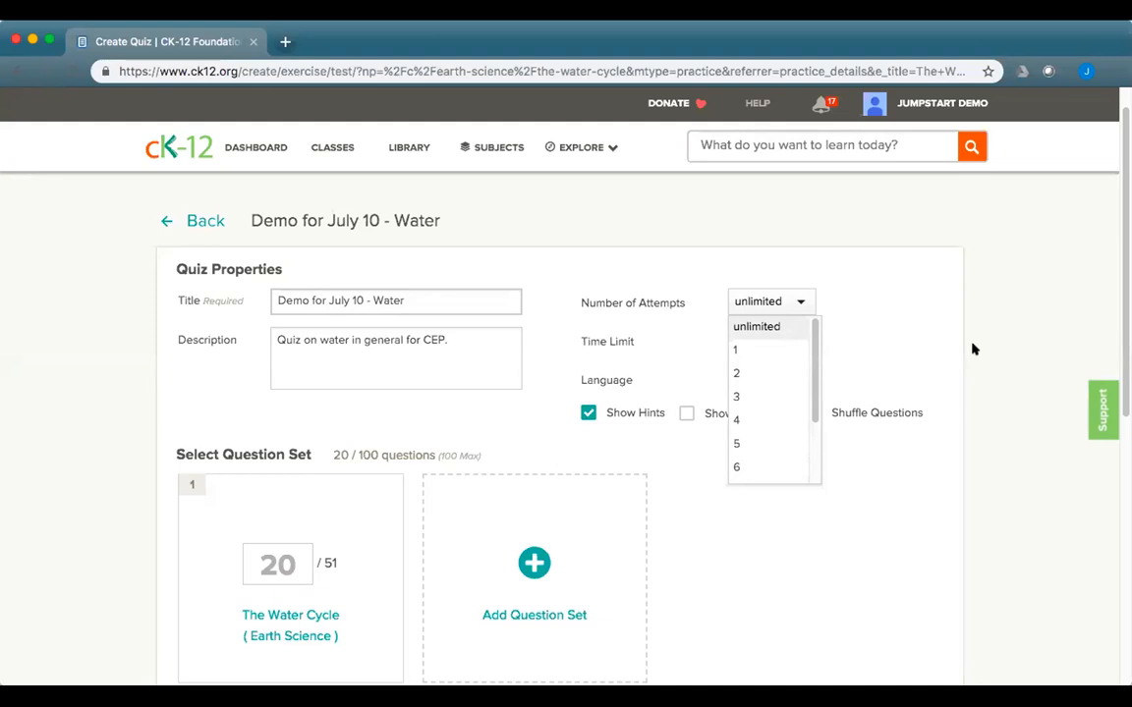
click(911, 338)
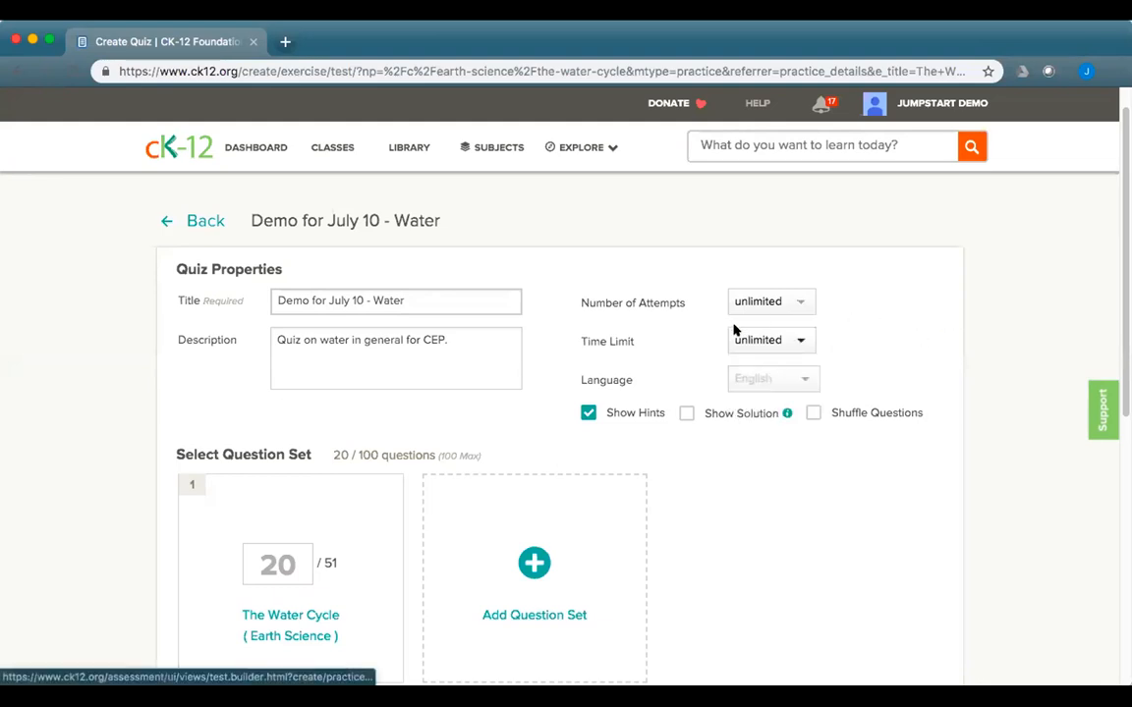
click(763, 341)
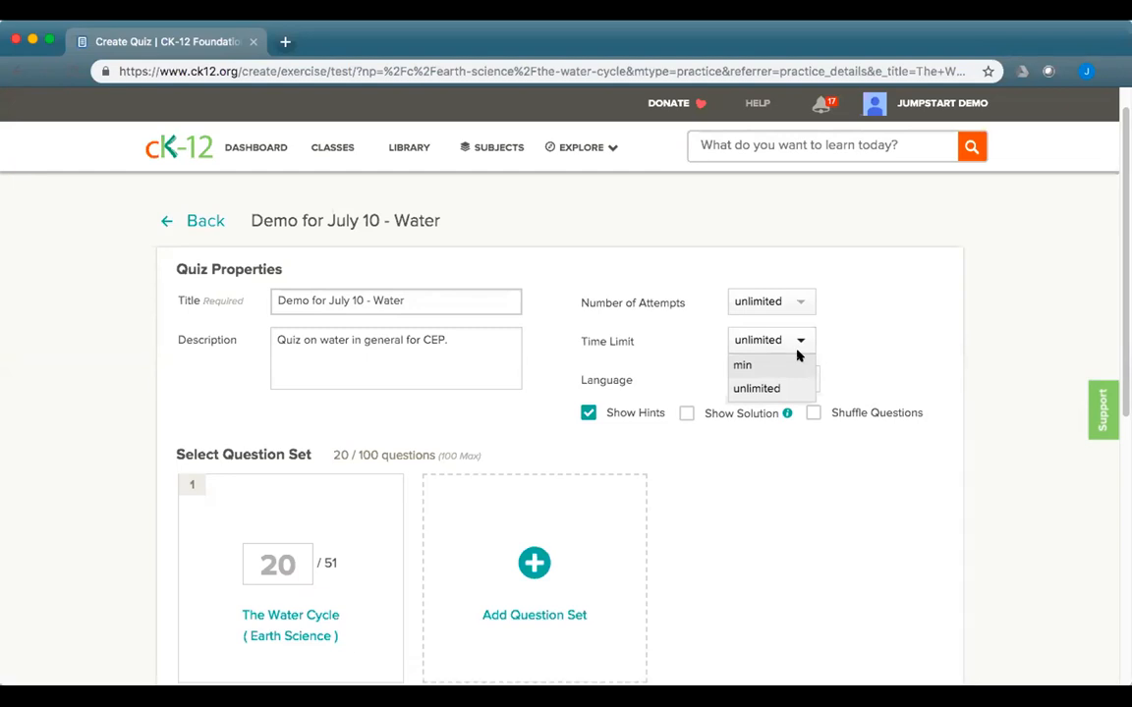
click(853, 366)
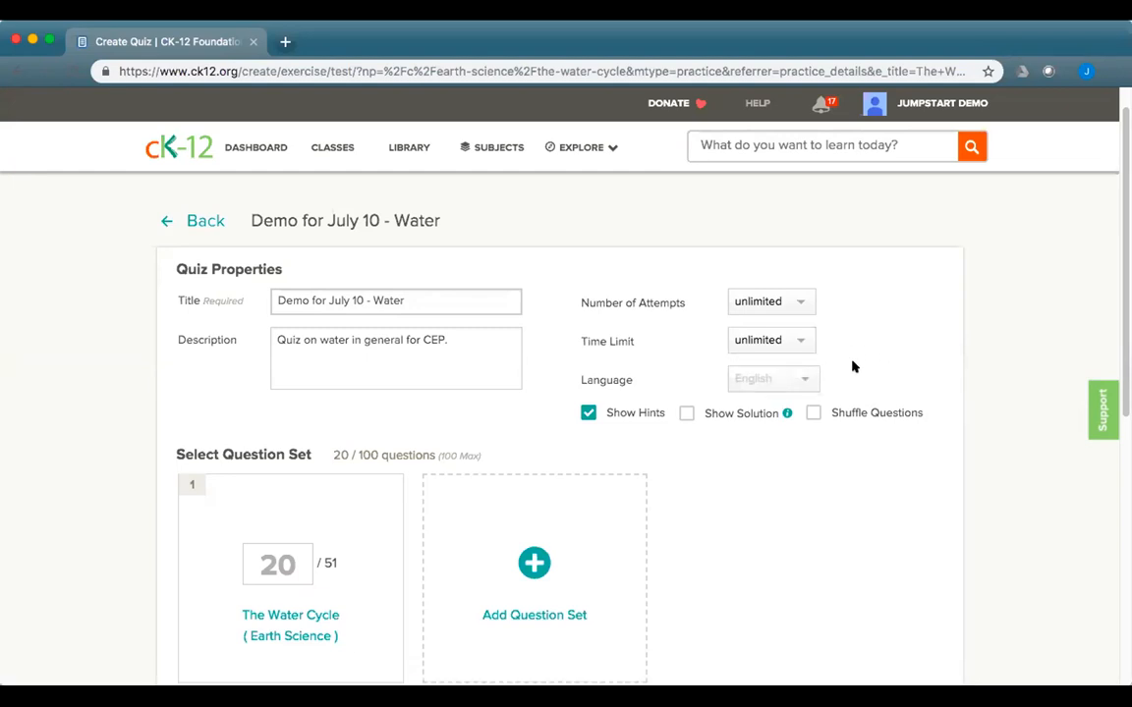
Step: Try switching the quiz's Show Hints and Shuffle Questions options, restoring each to its original setting
click(586, 413)
click(586, 414)
mouse_move(788, 413)
click(815, 414)
click(812, 416)
scroll(708, 517, down, 3)
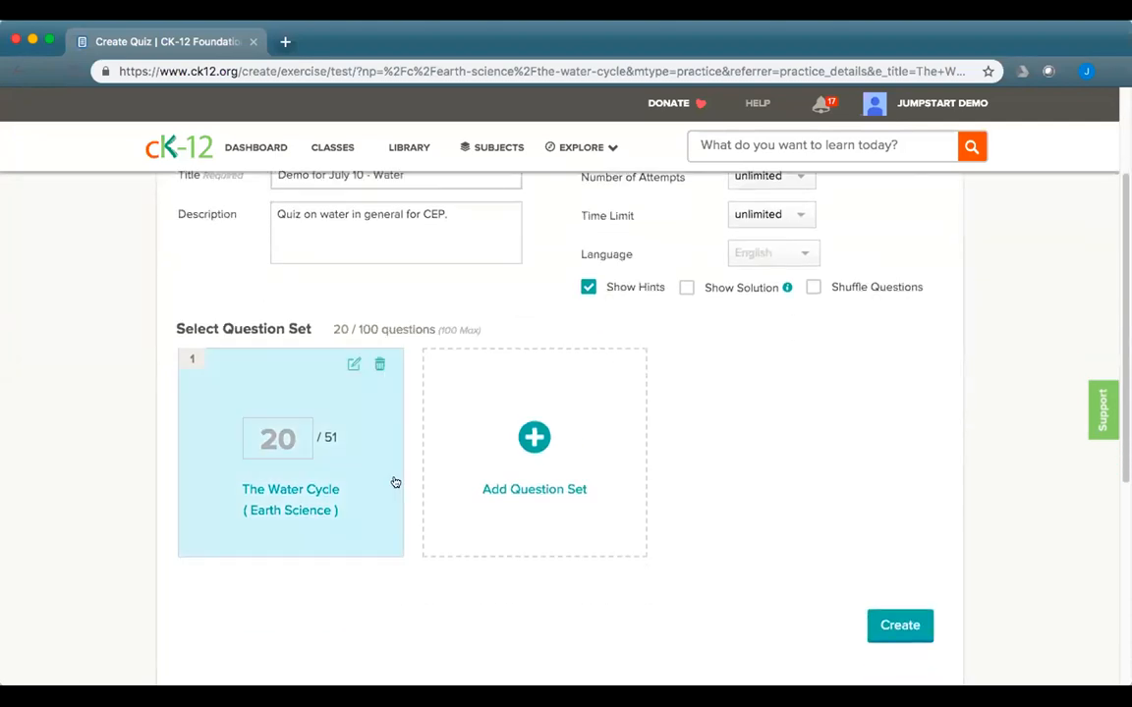
Step: Set The Water Cycle question set to 10 questions and accept resetting its earlier changes
click(279, 448)
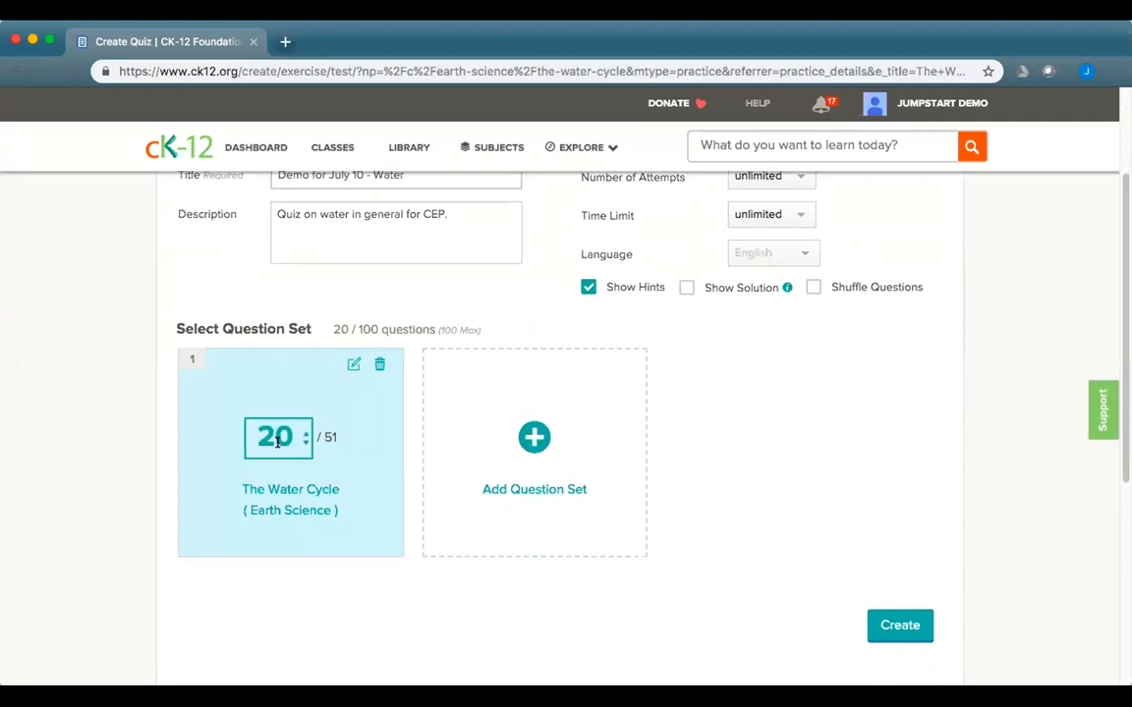
click(305, 442)
click(305, 442)
click(305, 442)
click(306, 442)
click(306, 442)
click(306, 442)
click(305, 442)
click(305, 433)
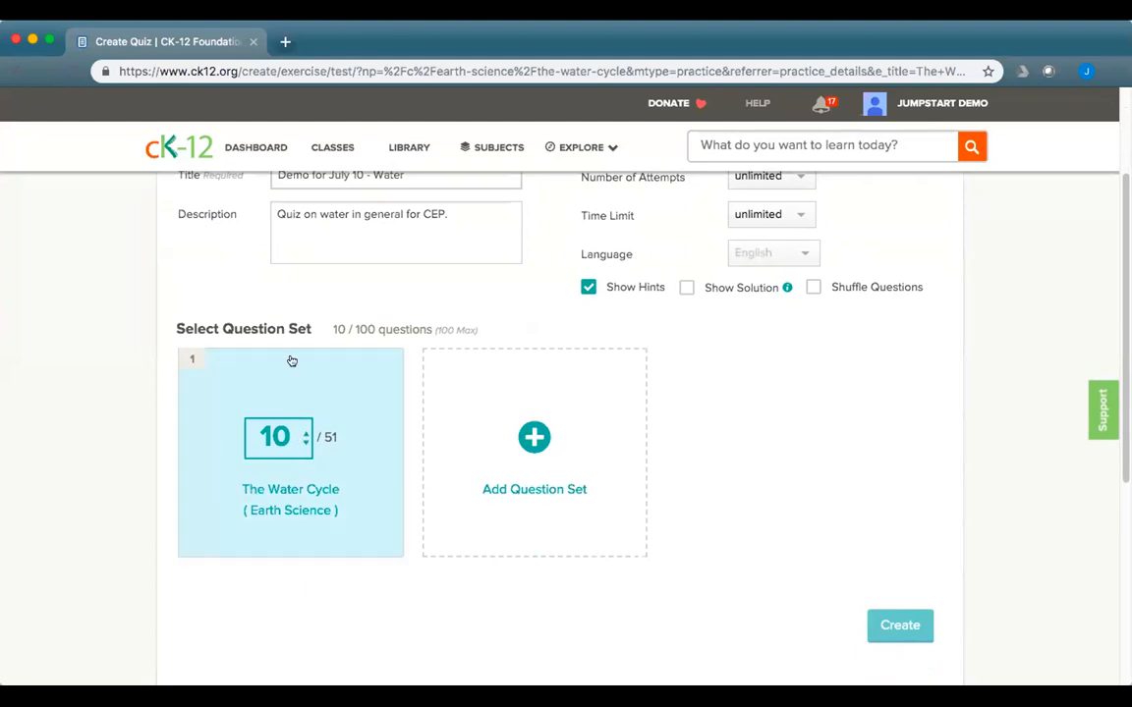
click(428, 632)
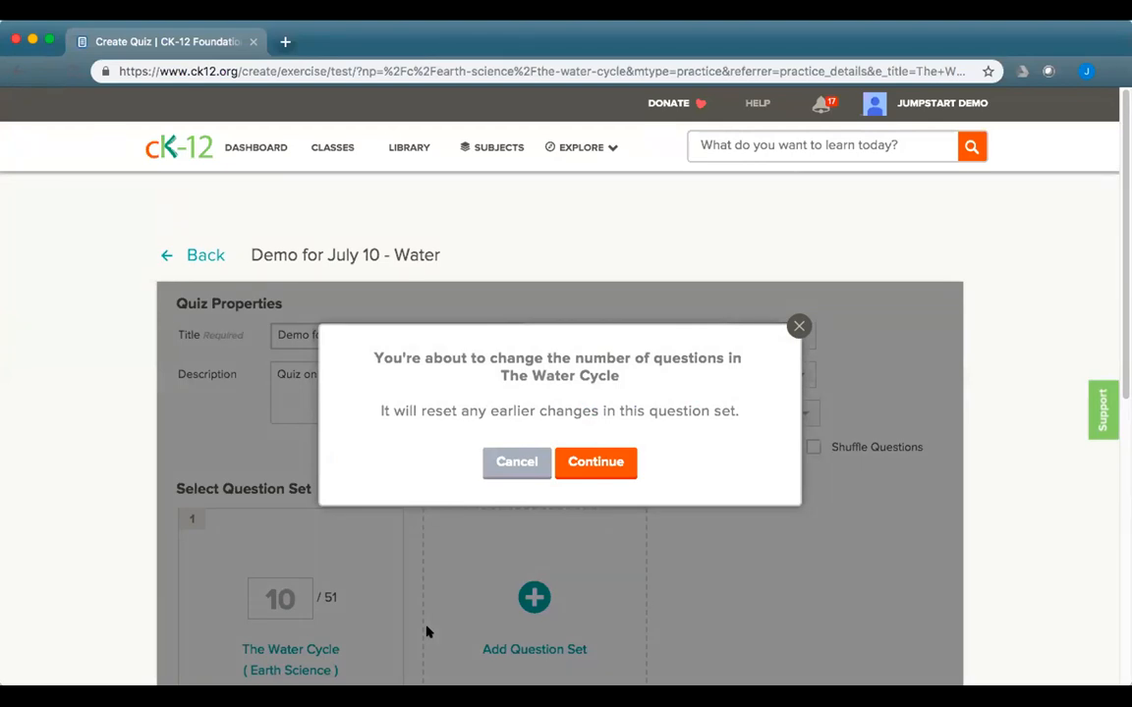
click(600, 463)
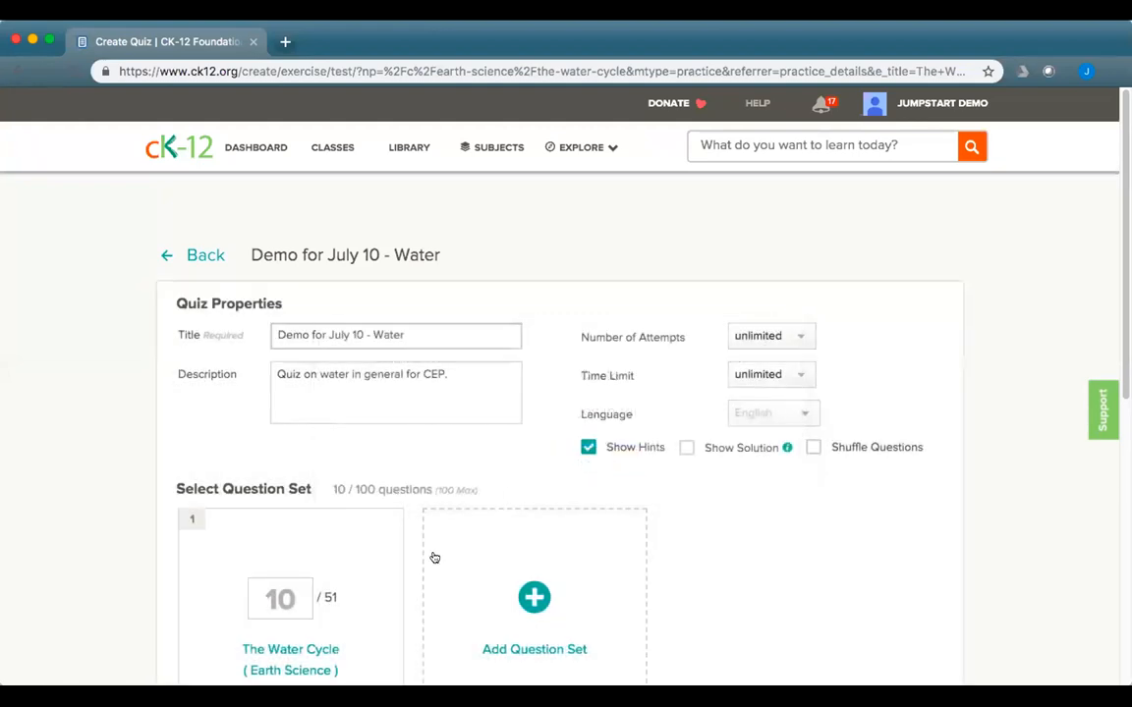
Step: Open The Water Cycle question set for editing and preview the question about moisture in the air over New York City
scroll(435, 556, down, 2)
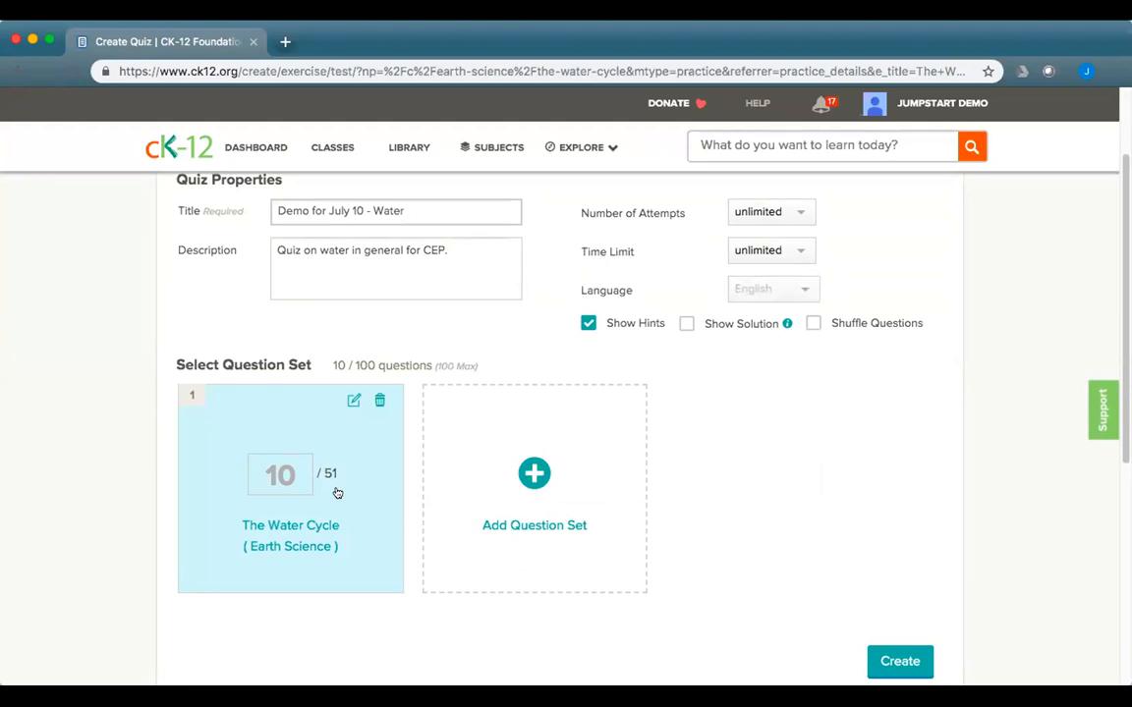
click(353, 401)
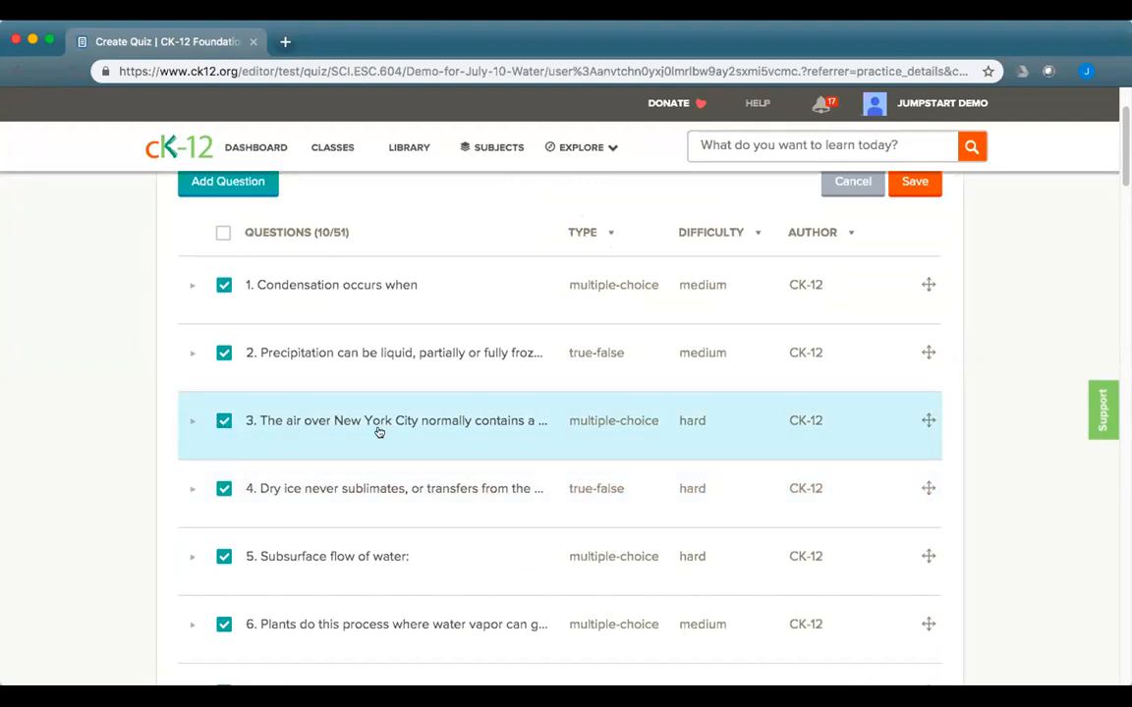
click(189, 423)
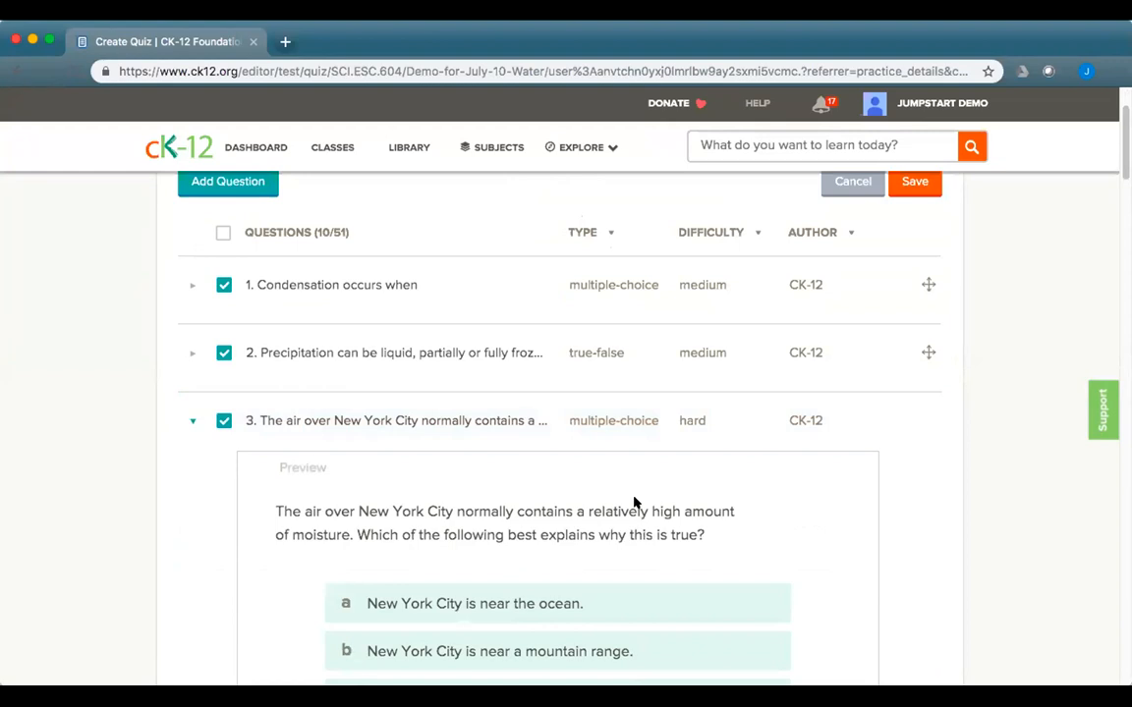
scroll(609, 566, down, 5)
scroll(609, 569, up, 3)
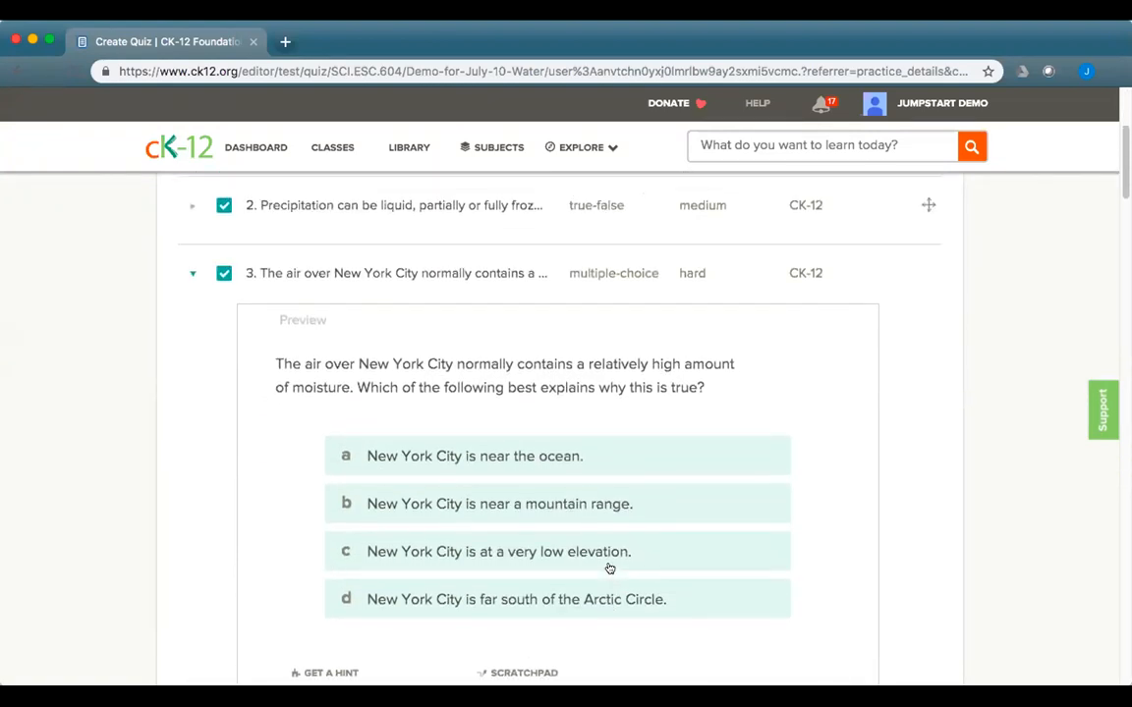
Step: Collapse the New York City question's preview and move the precipitation question below it, into third place
scroll(609, 568, up, 4)
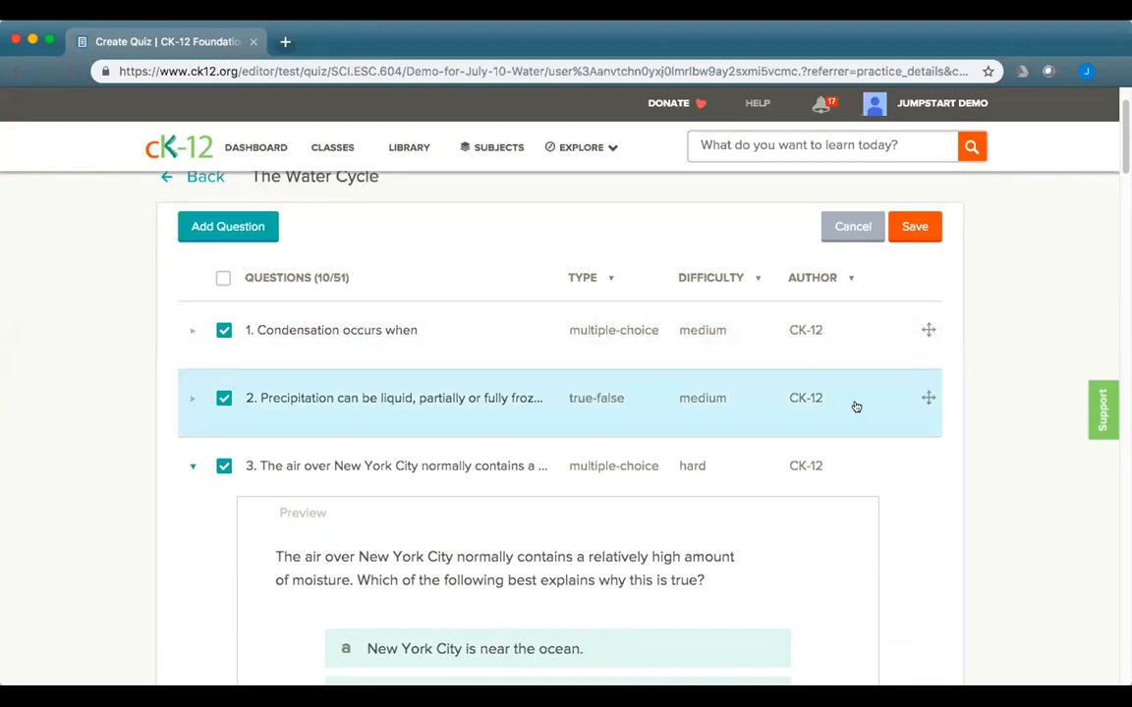
click(192, 465)
drag(927, 398, 889, 475)
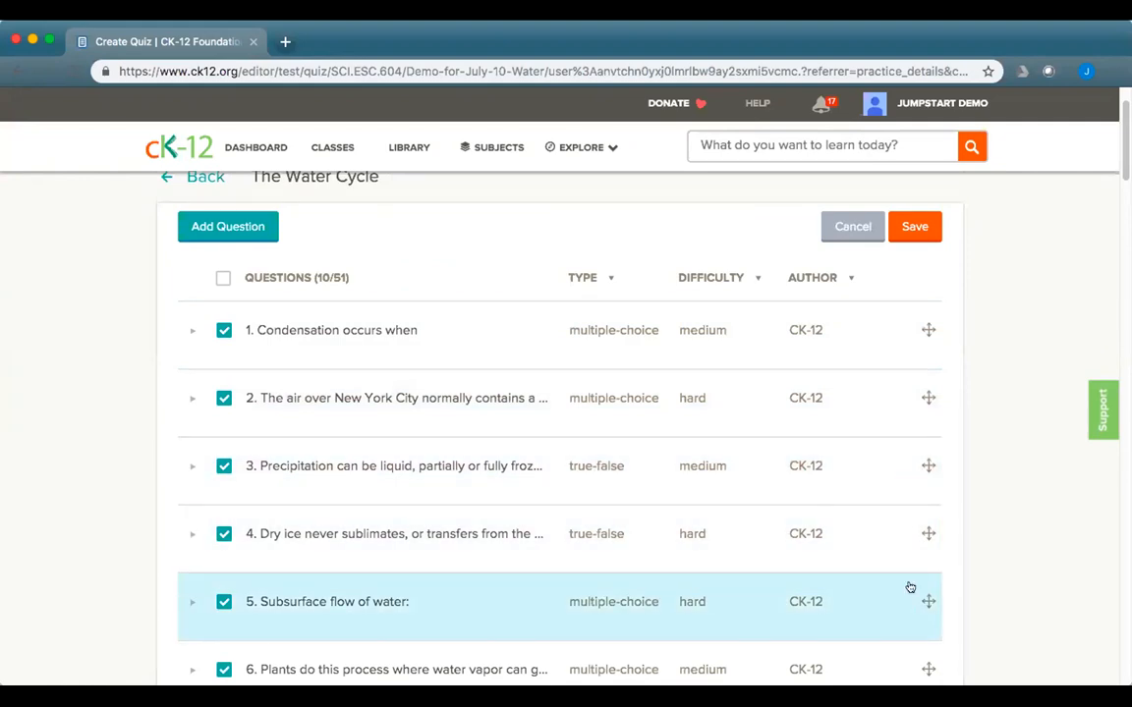
Step: Examine the remaining available questions in The Water Cycle set, including their types and difficulties
scroll(909, 587, down, 6)
scroll(910, 587, down, 3)
scroll(910, 587, up, 3)
scroll(909, 586, down, 4)
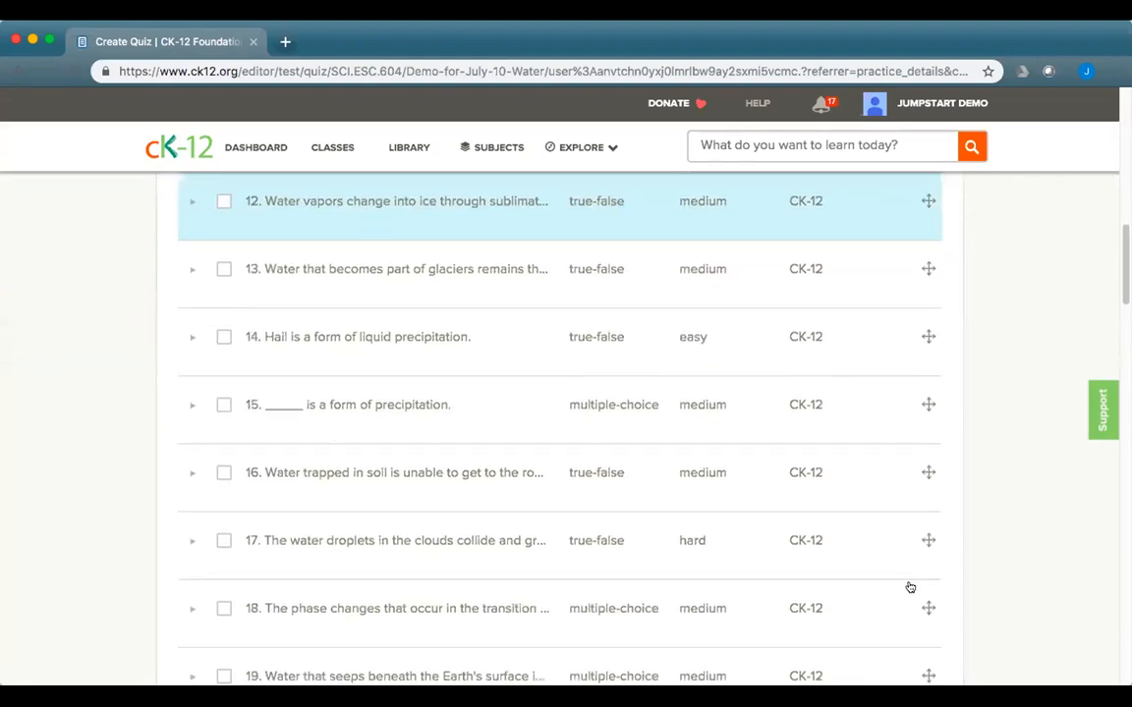
scroll(909, 586, down, 12)
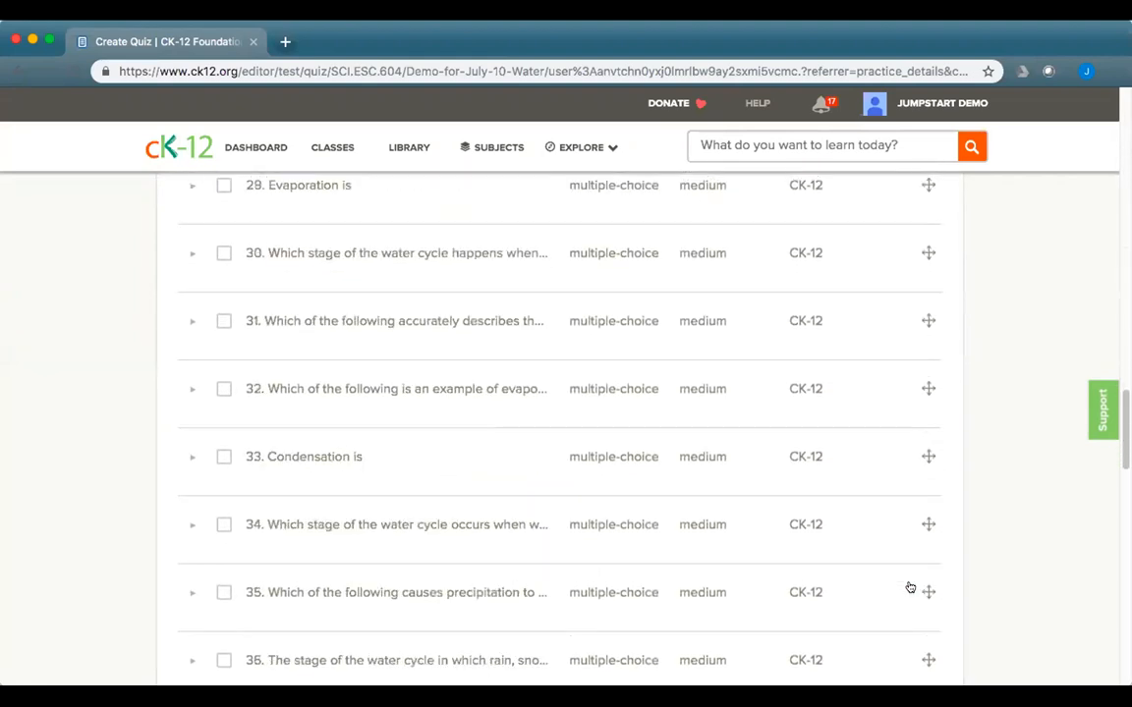
scroll(910, 586, down, 1)
scroll(910, 587, up, 1)
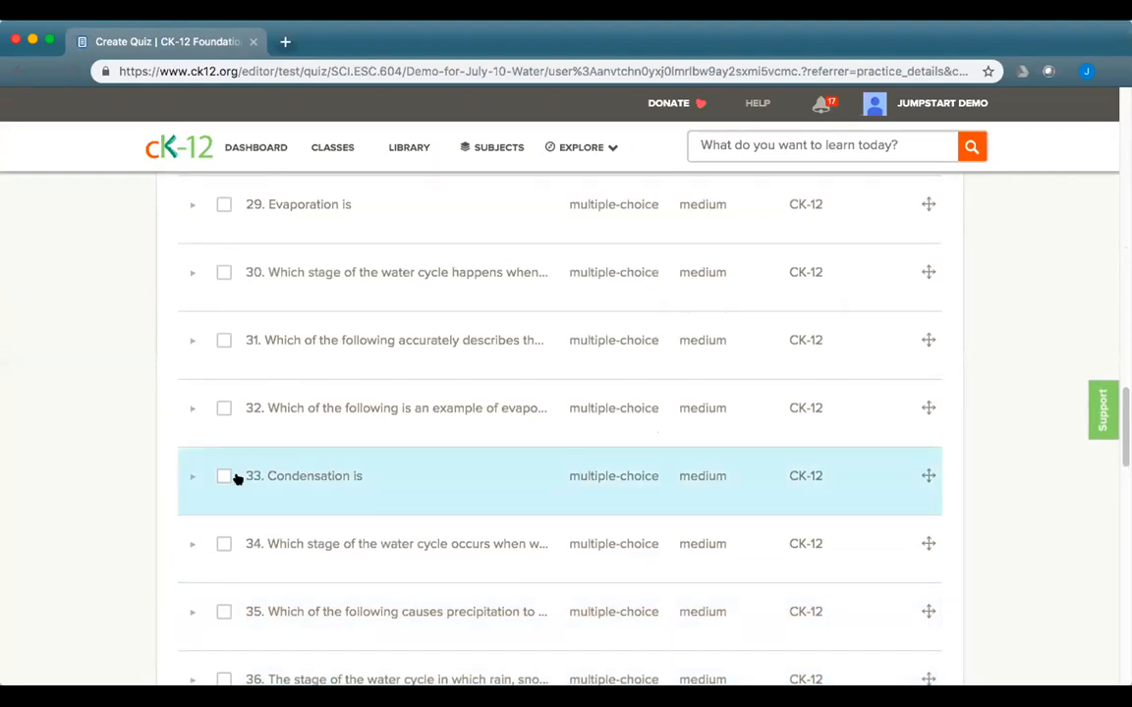
scroll(476, 490, up, 20)
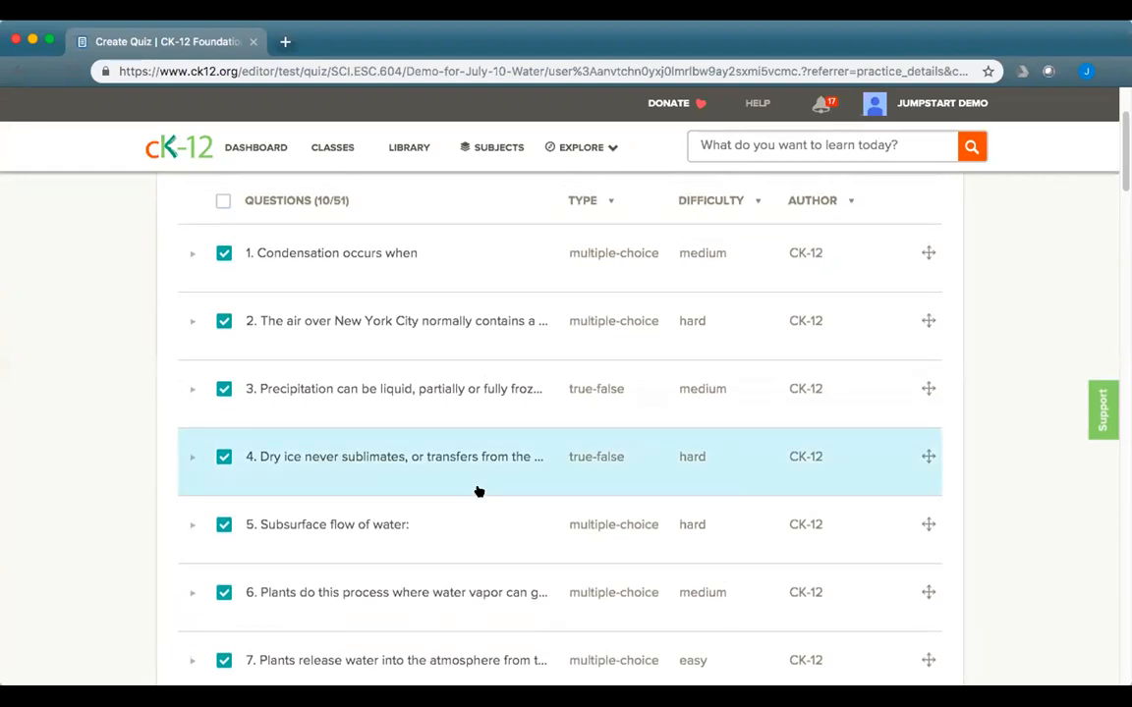
scroll(478, 490, up, 3)
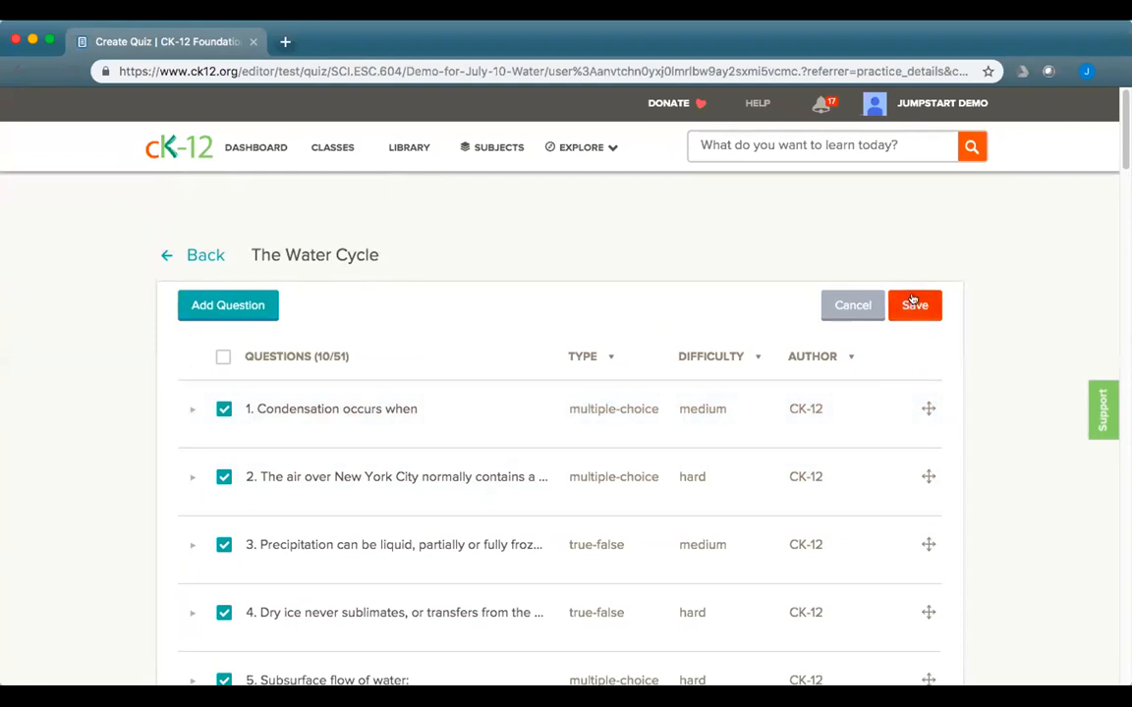
Step: Exclude questions 9 and 10 from The Water Cycle set and save the question selection
scroll(533, 437, down, 5)
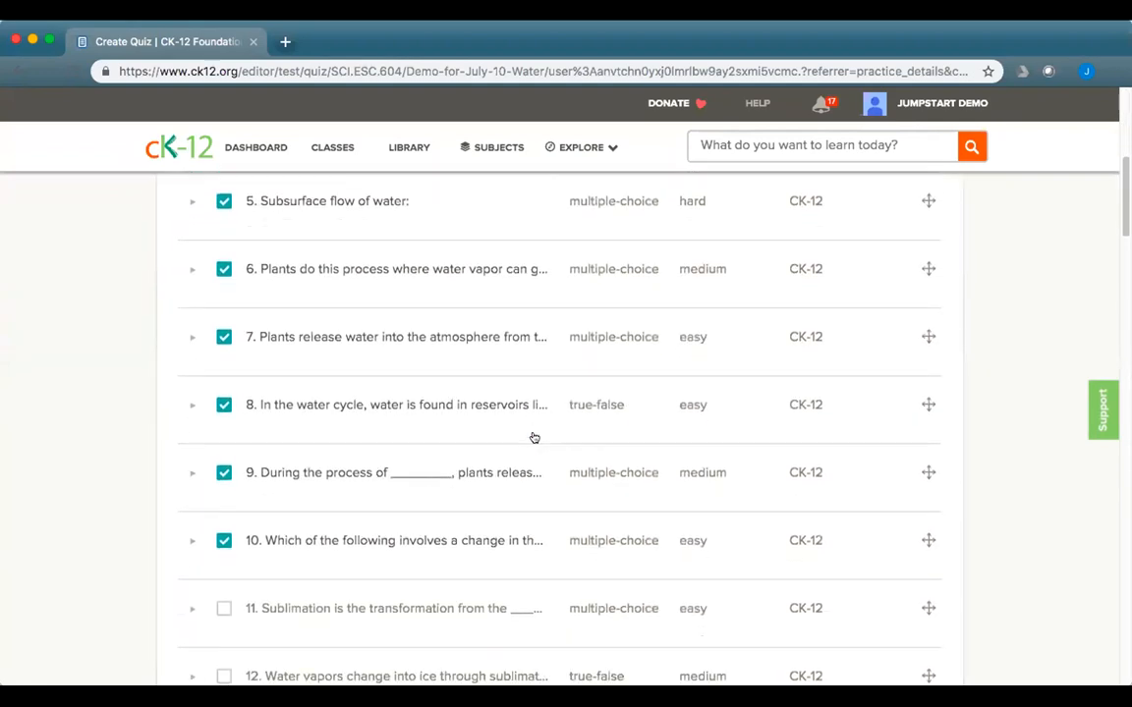
click(223, 472)
click(223, 539)
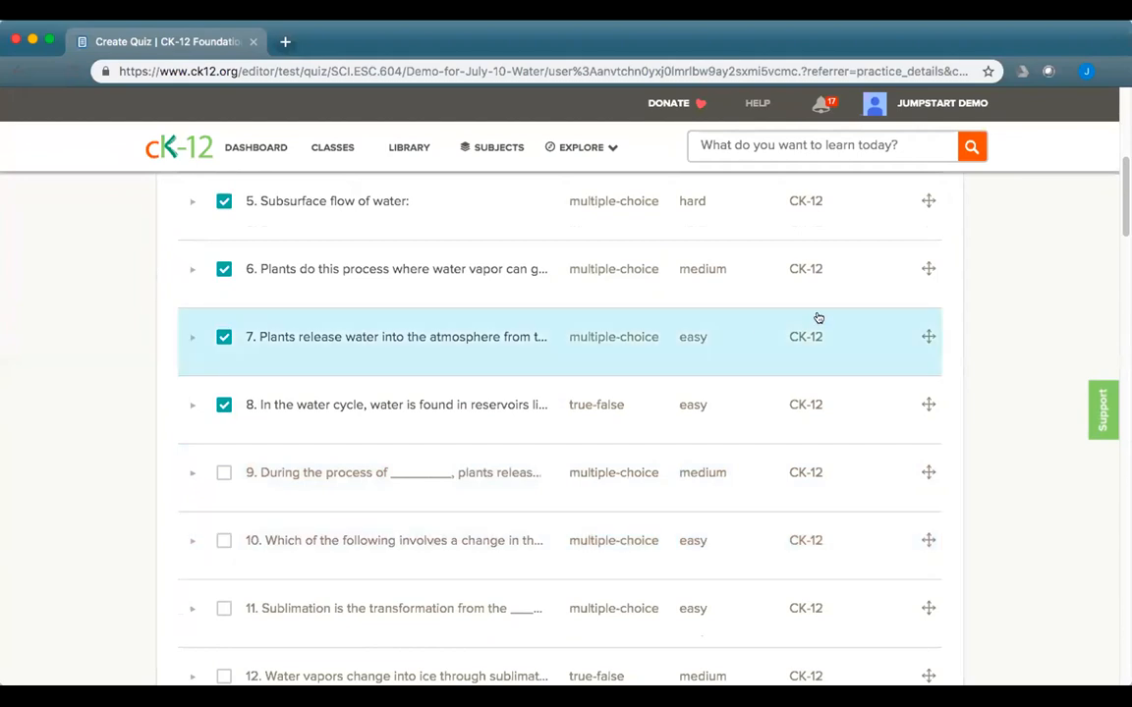
scroll(817, 317, up, 1)
scroll(818, 317, up, 4)
click(913, 255)
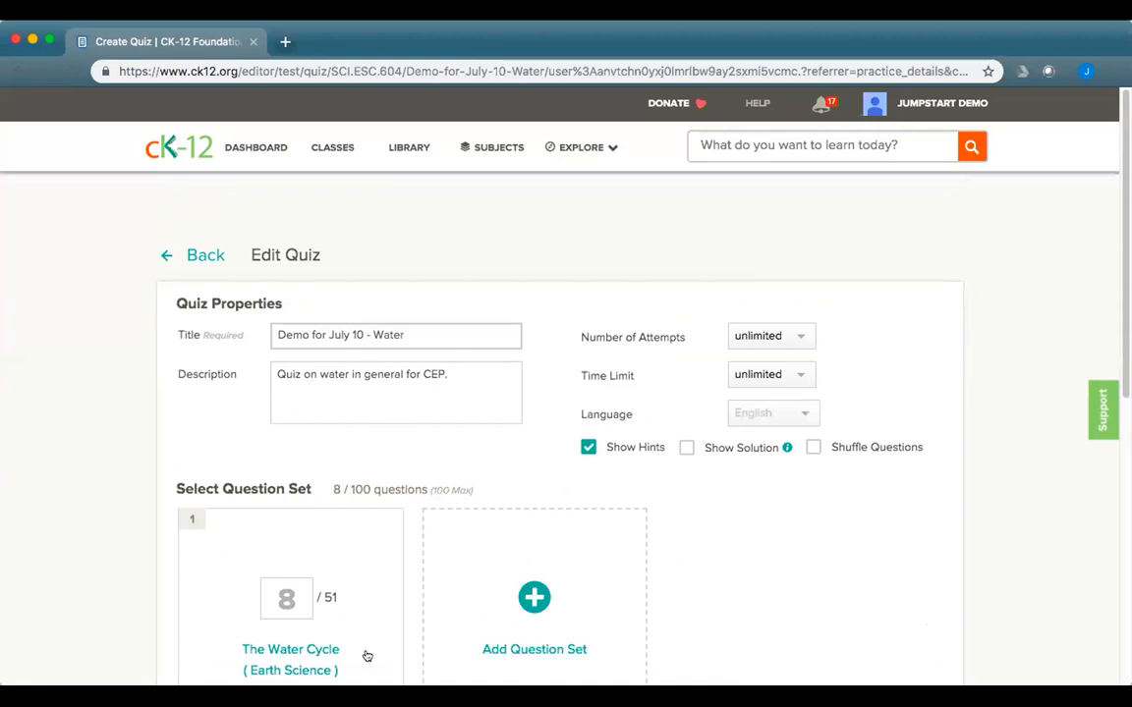
Step: Start adding a question set and browse Science, Earth Science, Introduction to Earth Science down to the Topographic, Bathymetric, and Geologic Maps concepts
scroll(366, 656, down, 2)
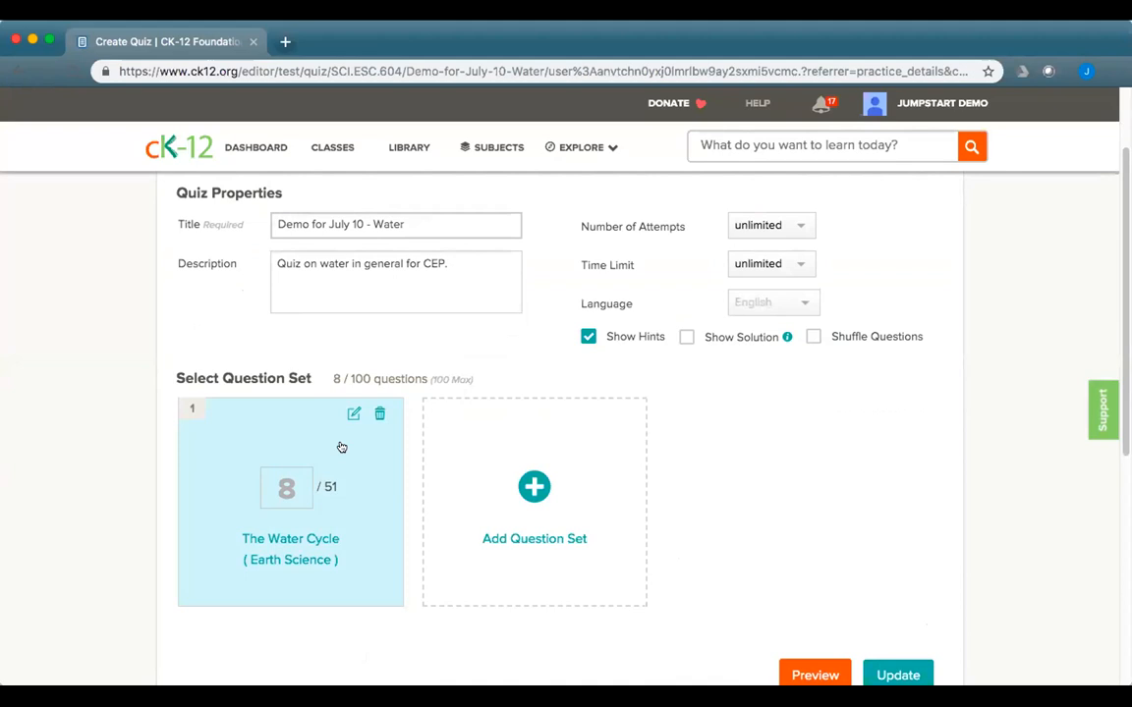
click(530, 488)
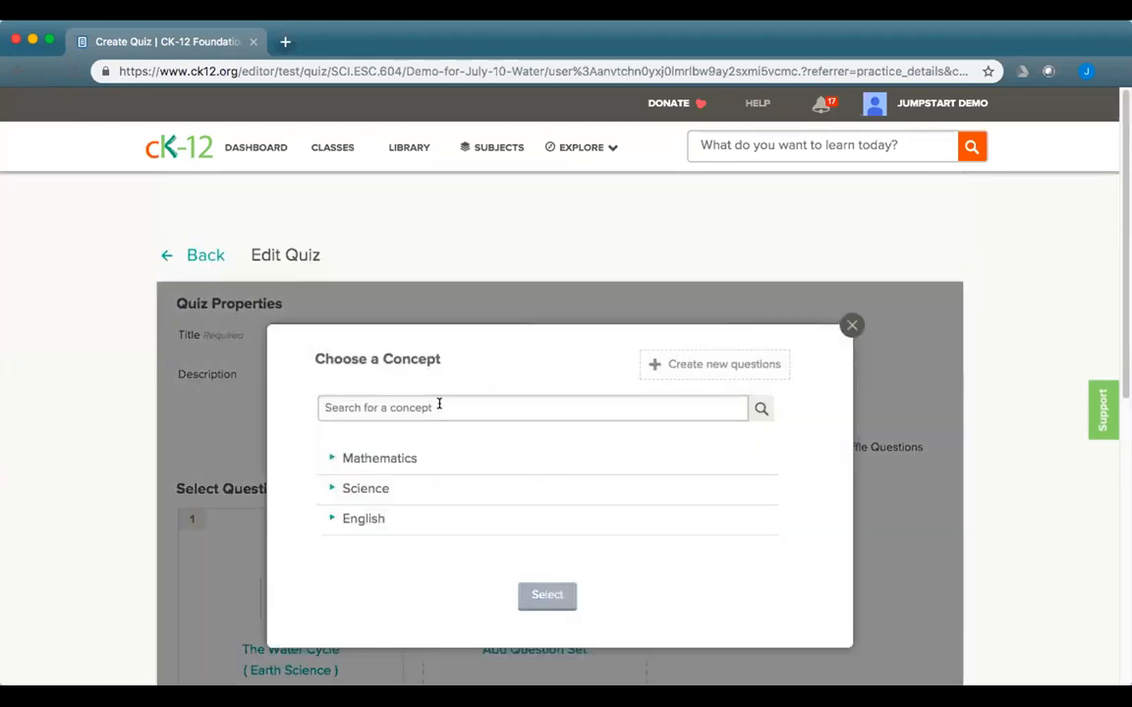
click(366, 488)
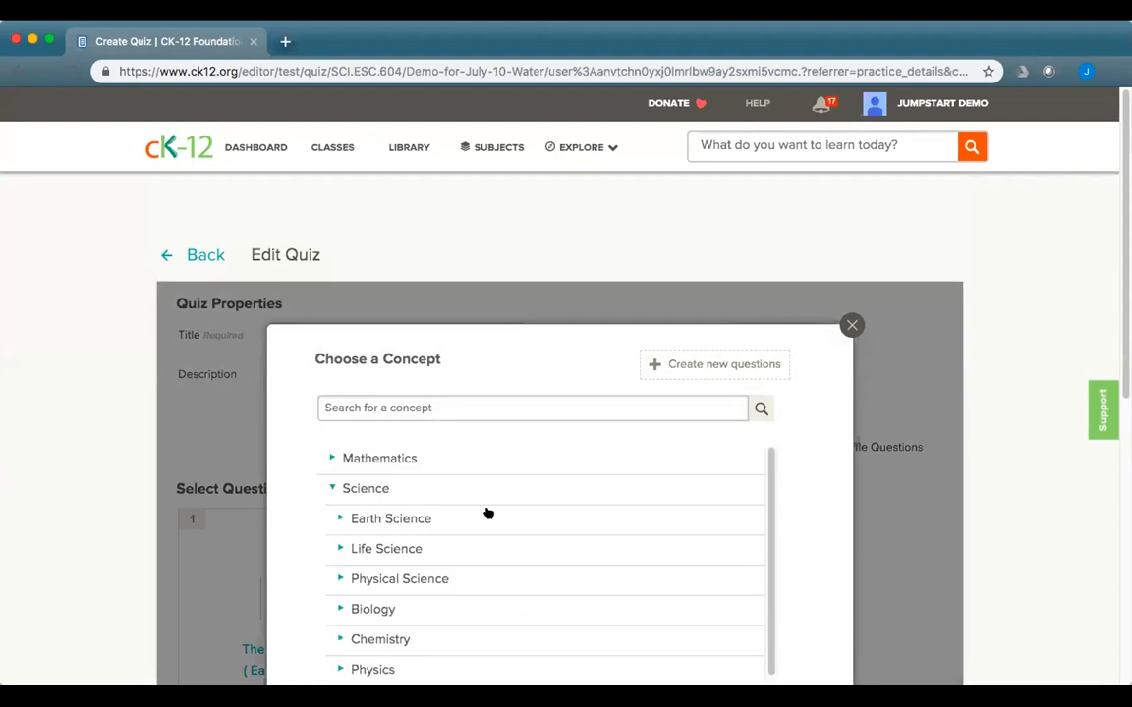
scroll(408, 508, down, 1)
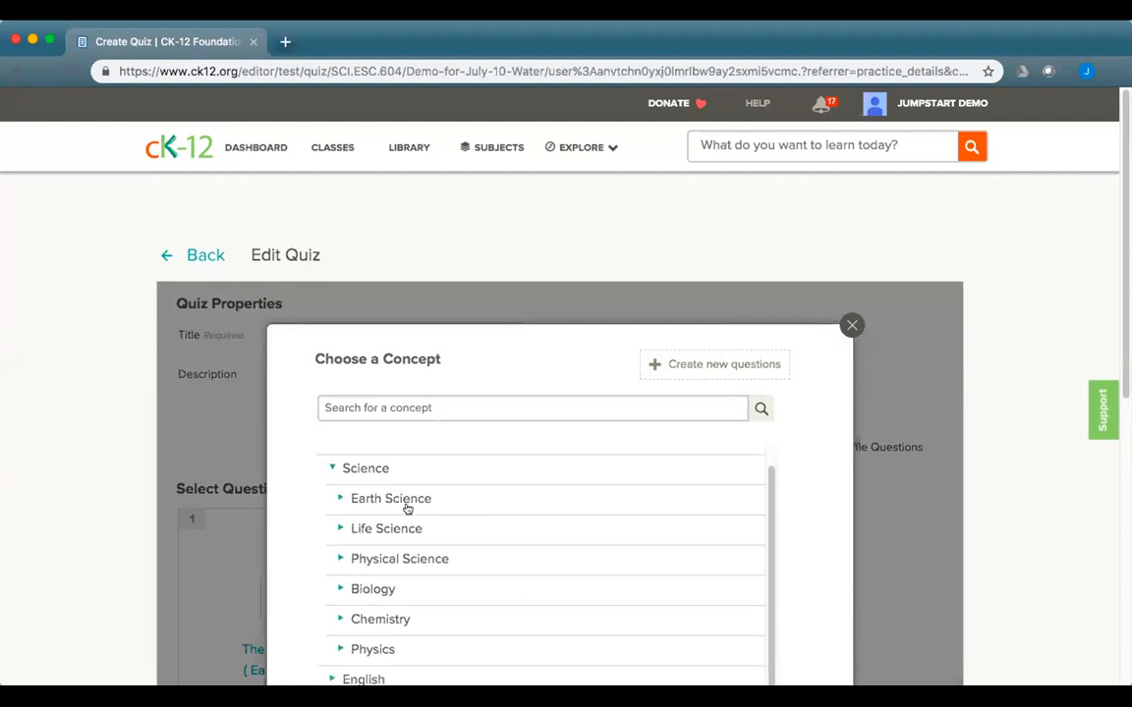
click(339, 499)
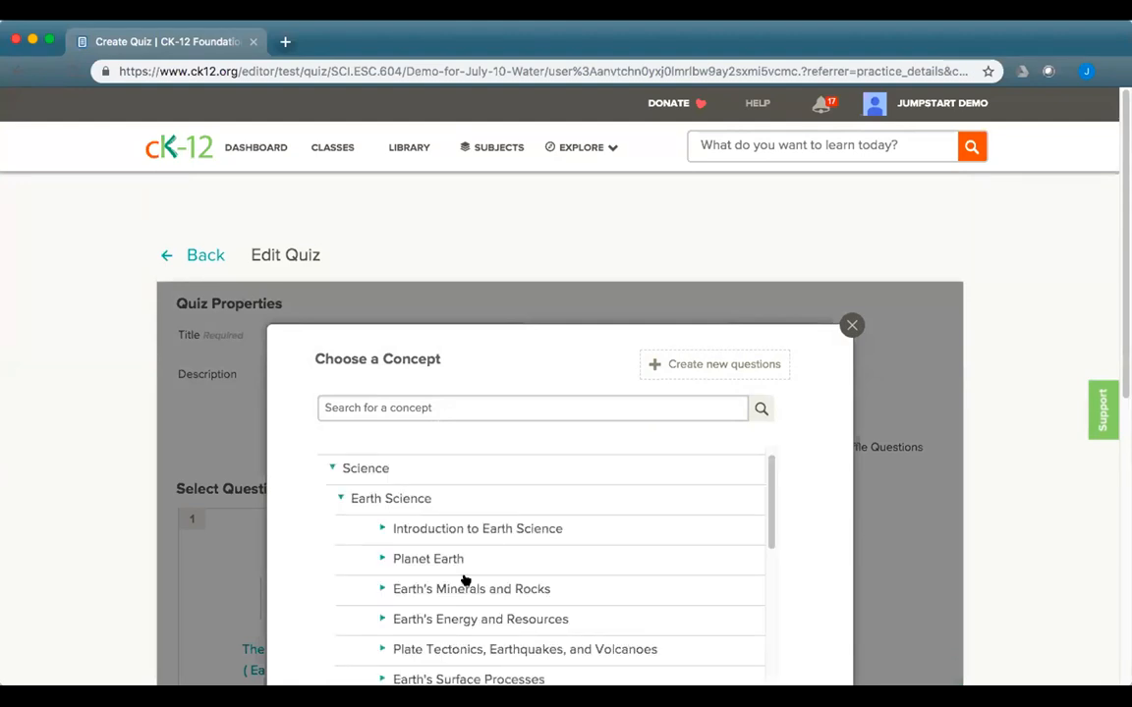
click(382, 529)
scroll(413, 505, down, 2)
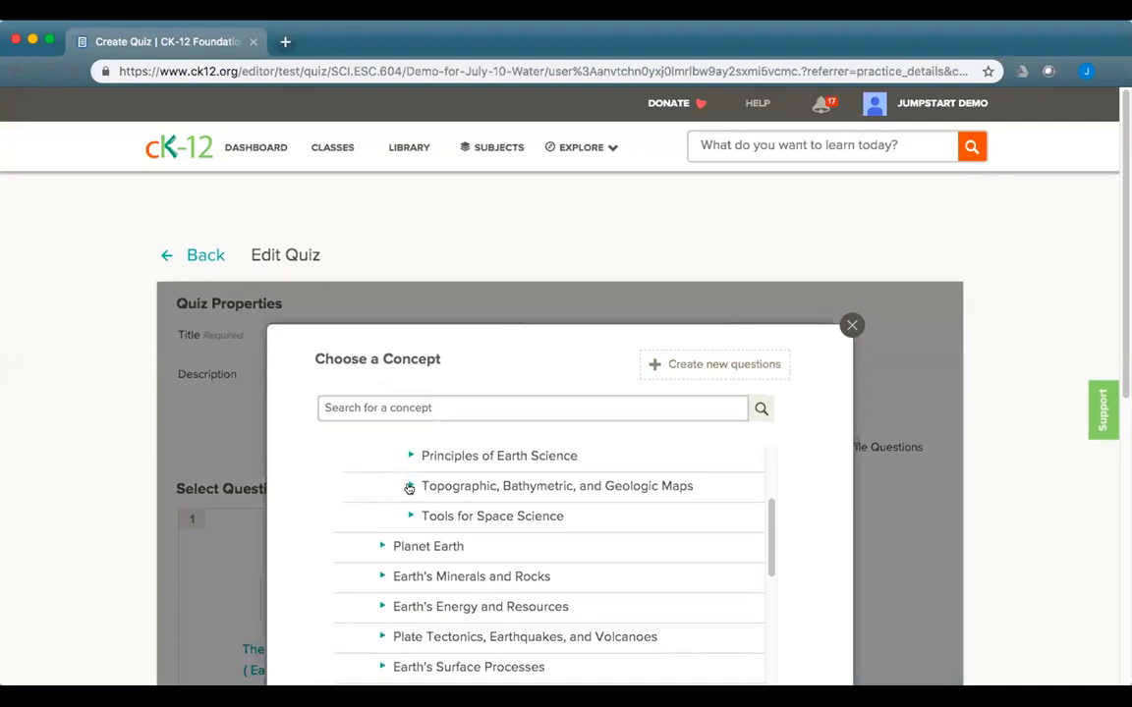
click(410, 485)
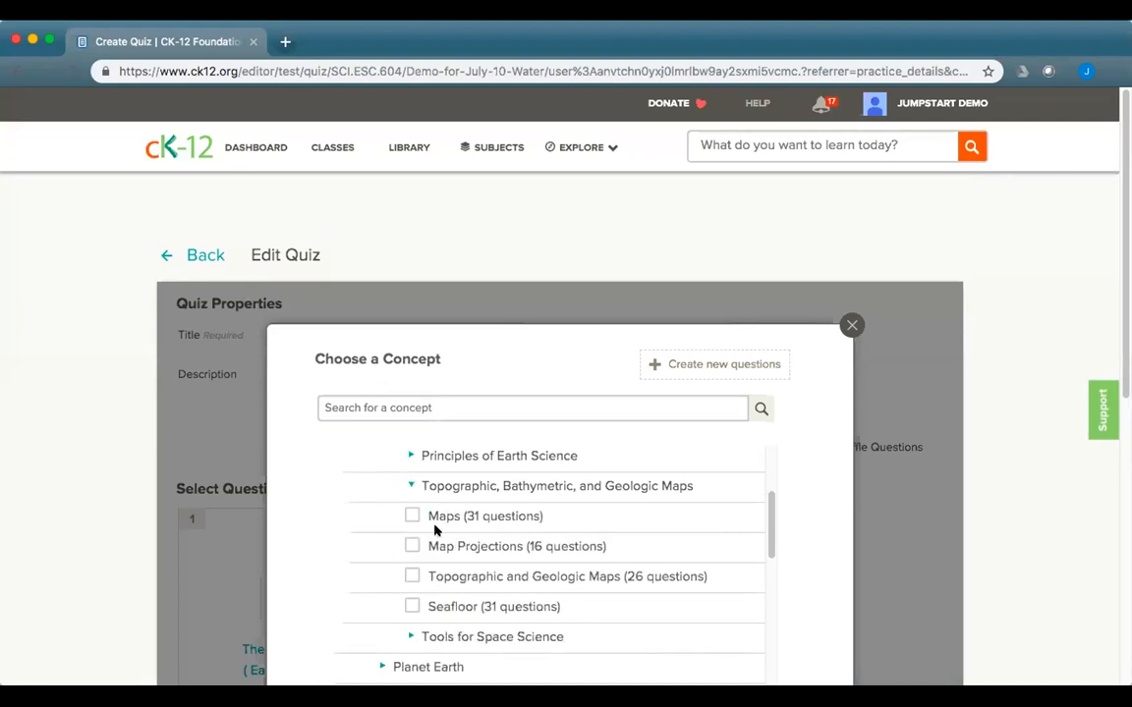
Step: Search the concepts for "Water" and add the Earth Science set States of Water to the quiz
click(378, 408)
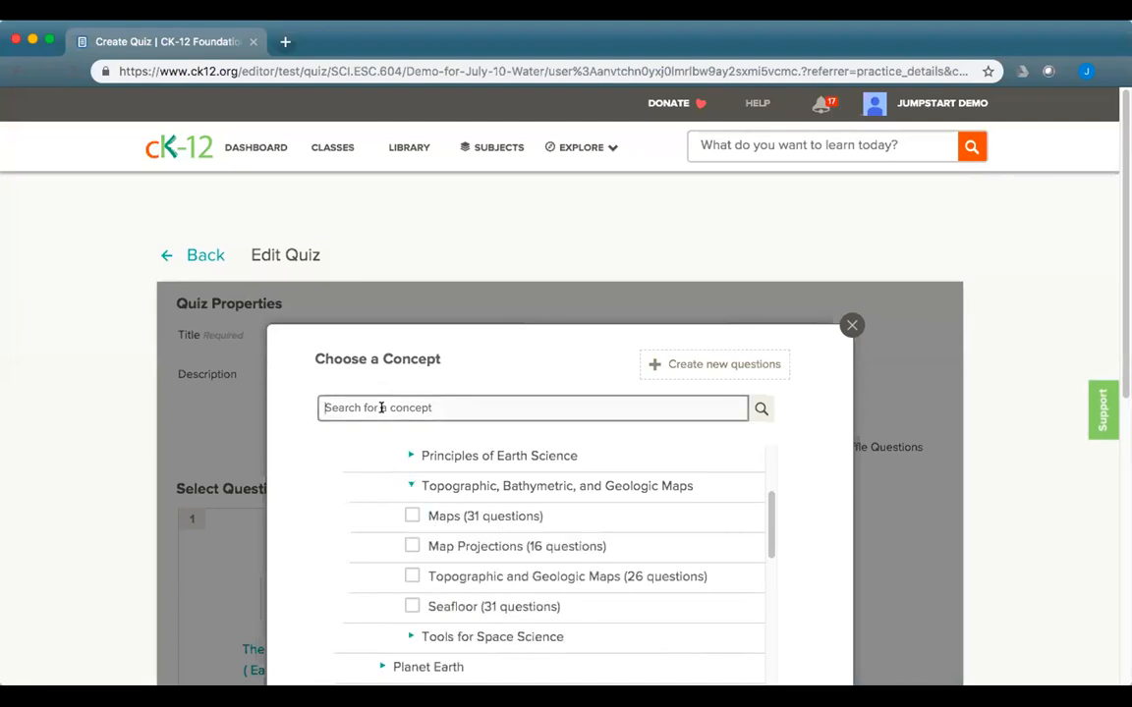
text(water)
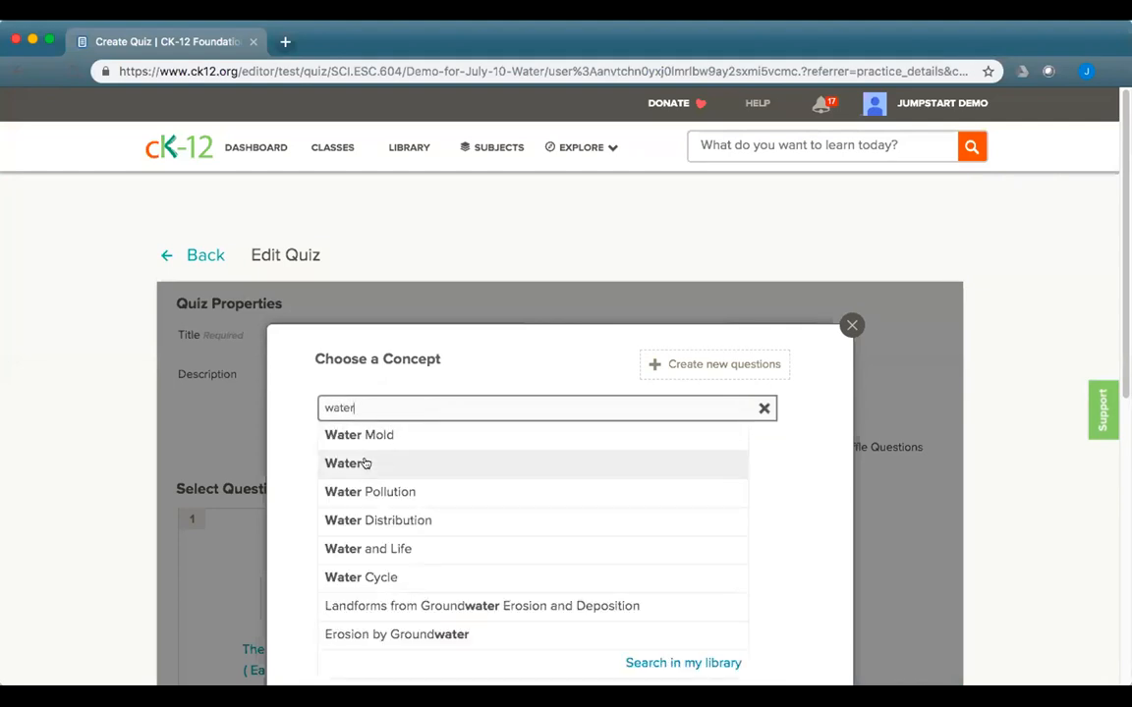
click(365, 464)
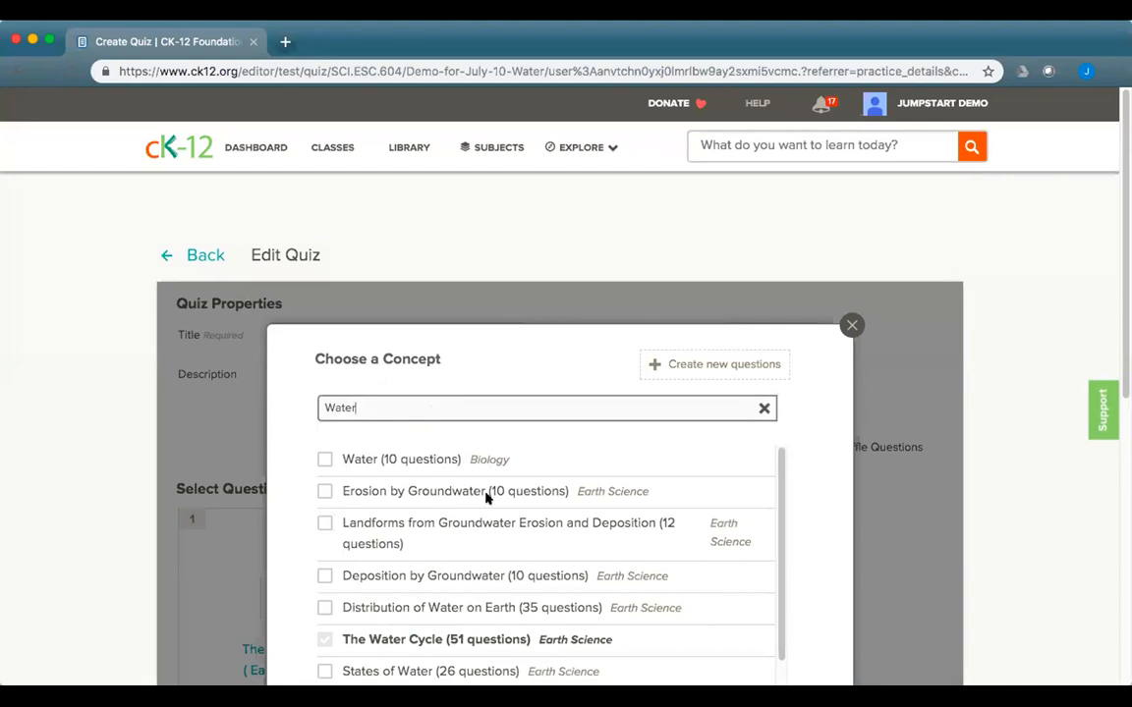
scroll(570, 531, down, 2)
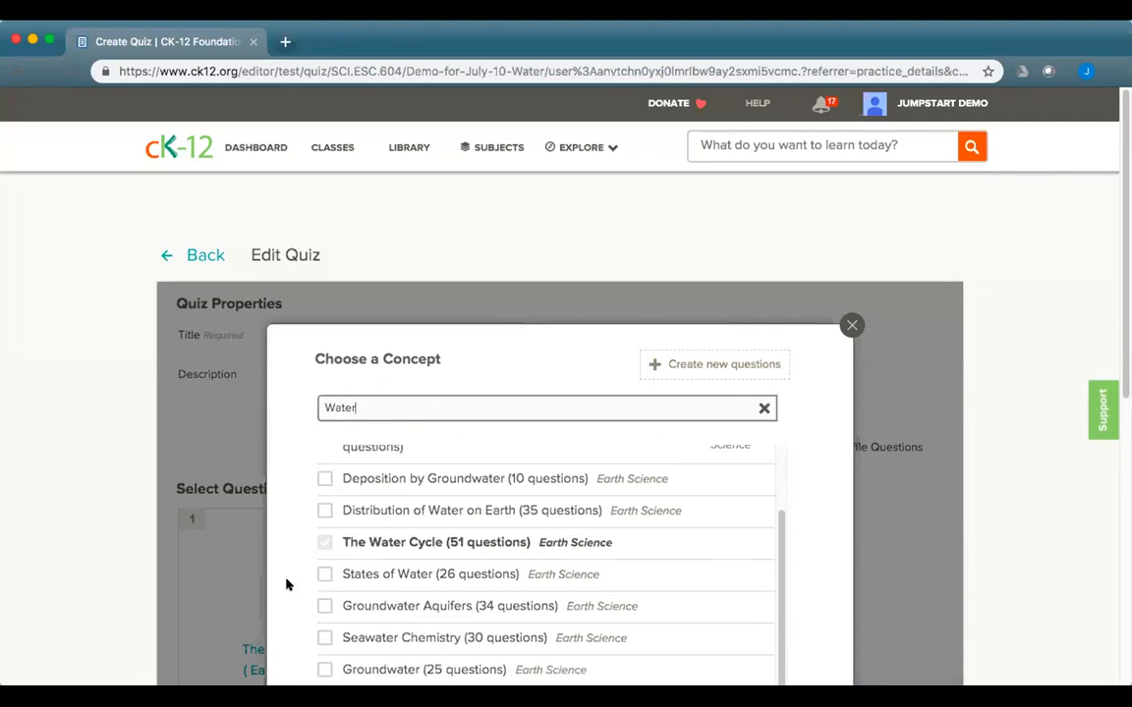
click(324, 575)
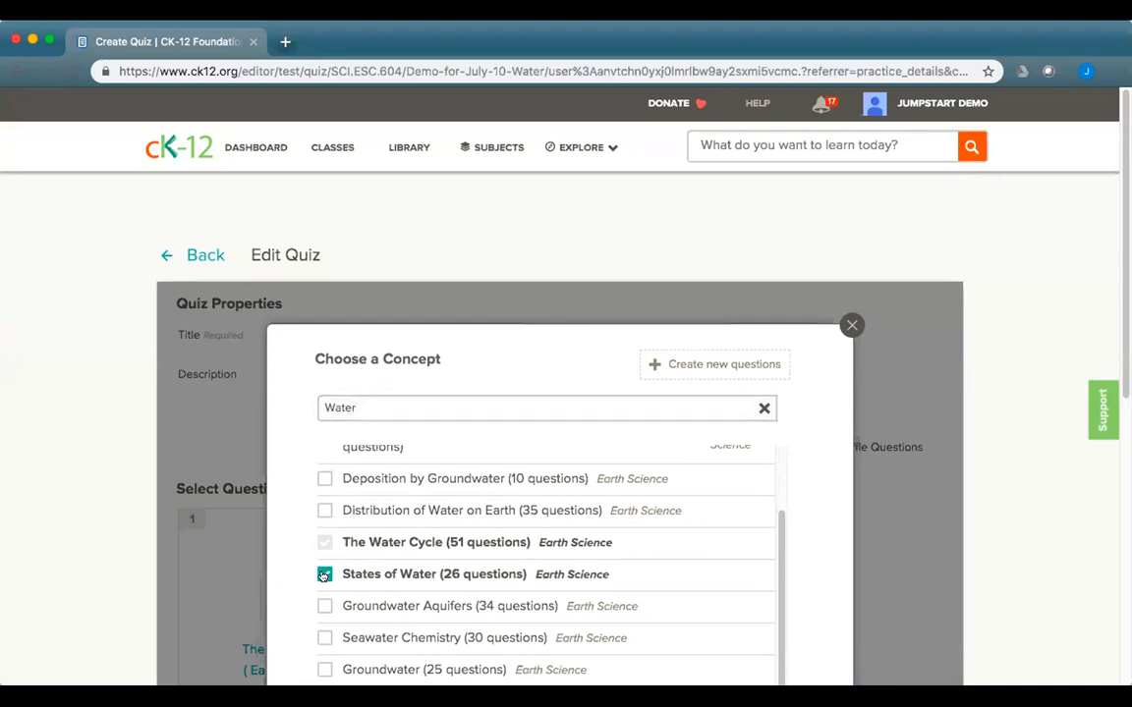
scroll(652, 556, down, 2)
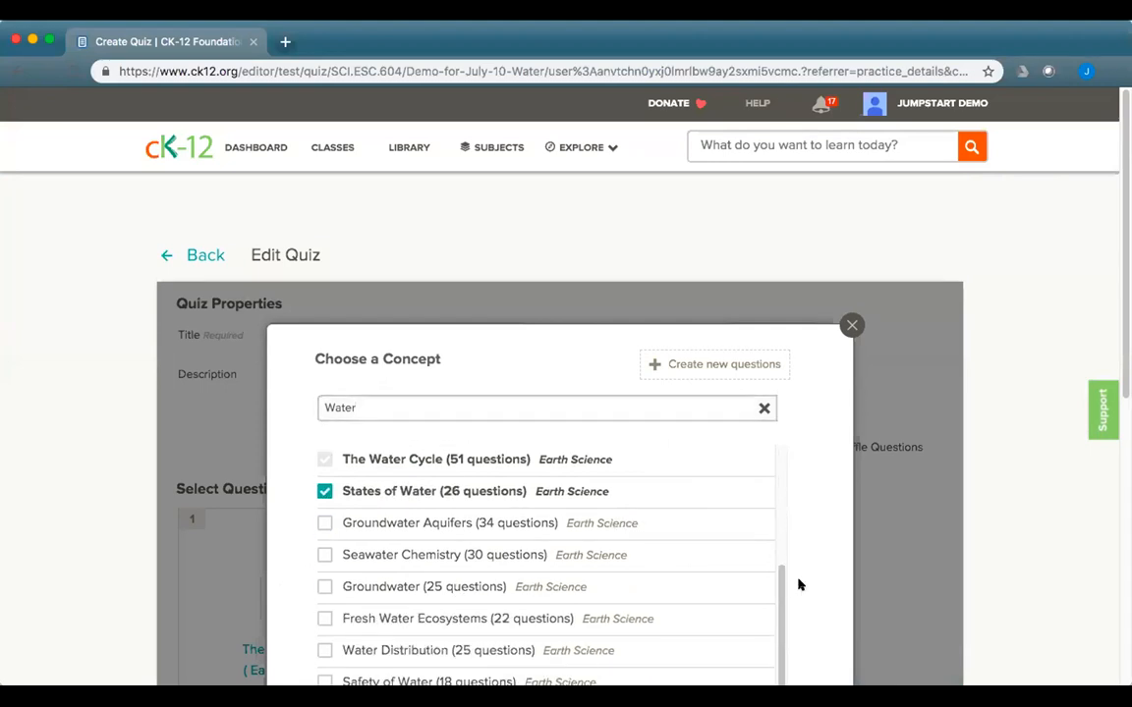
scroll(799, 587, down, 3)
click(548, 646)
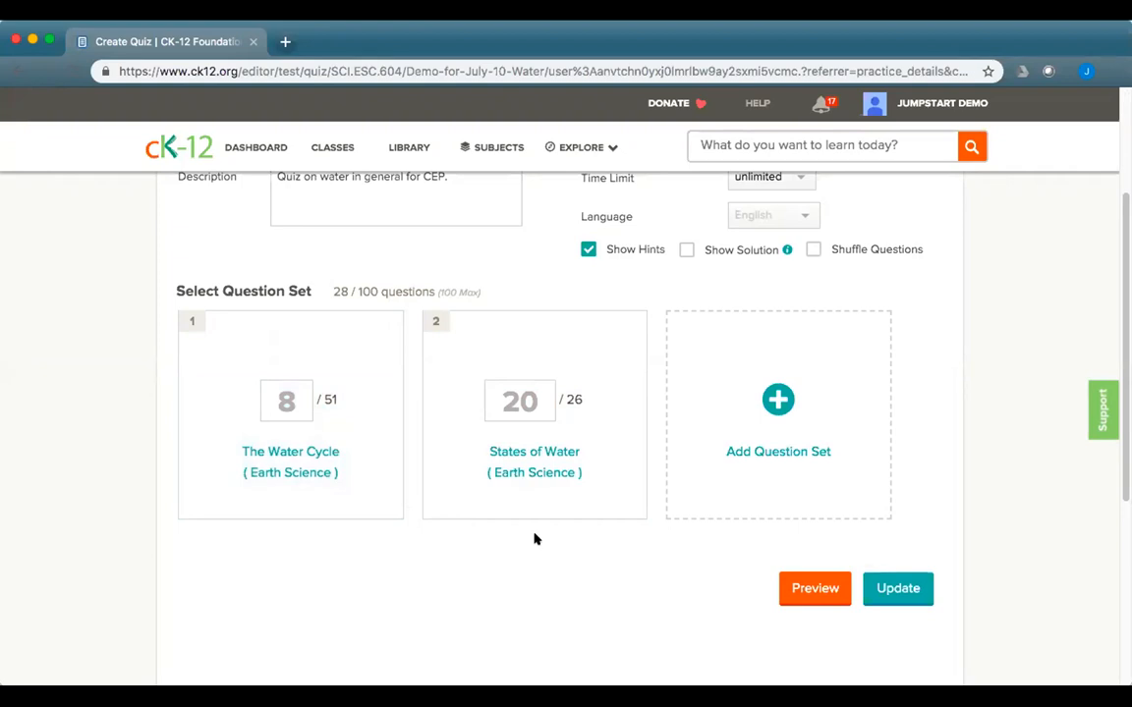
Step: Set the States of Water question set to 5 questions and accept resetting its earlier changes
click(538, 407)
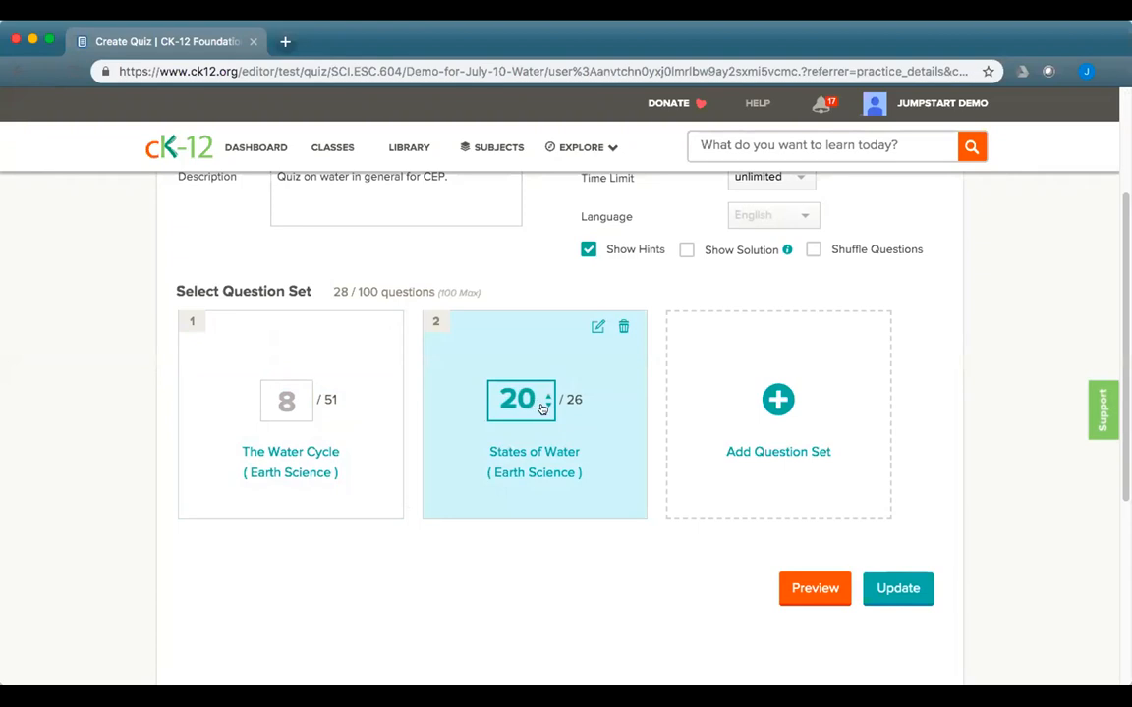
click(543, 408)
click(542, 409)
click(544, 408)
click(515, 595)
click(588, 467)
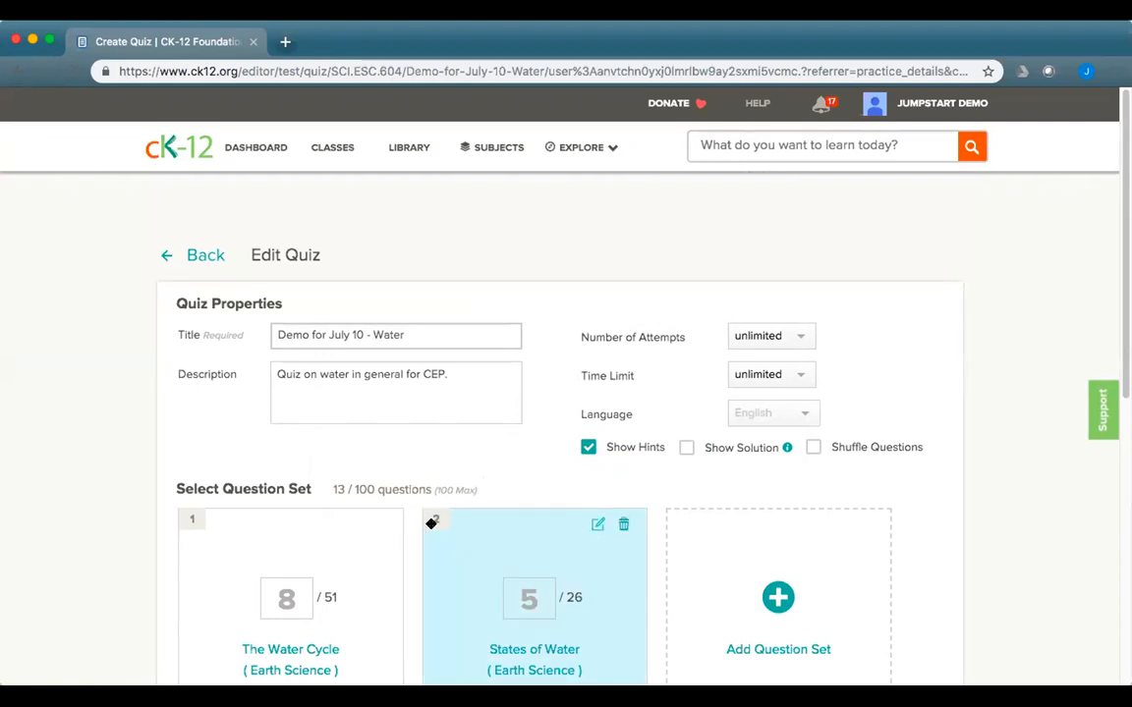
Step: Move the States of Water question set ahead of The Water Cycle so it comes first in the quiz
drag(436, 518, 190, 518)
scroll(588, 417, down, 2)
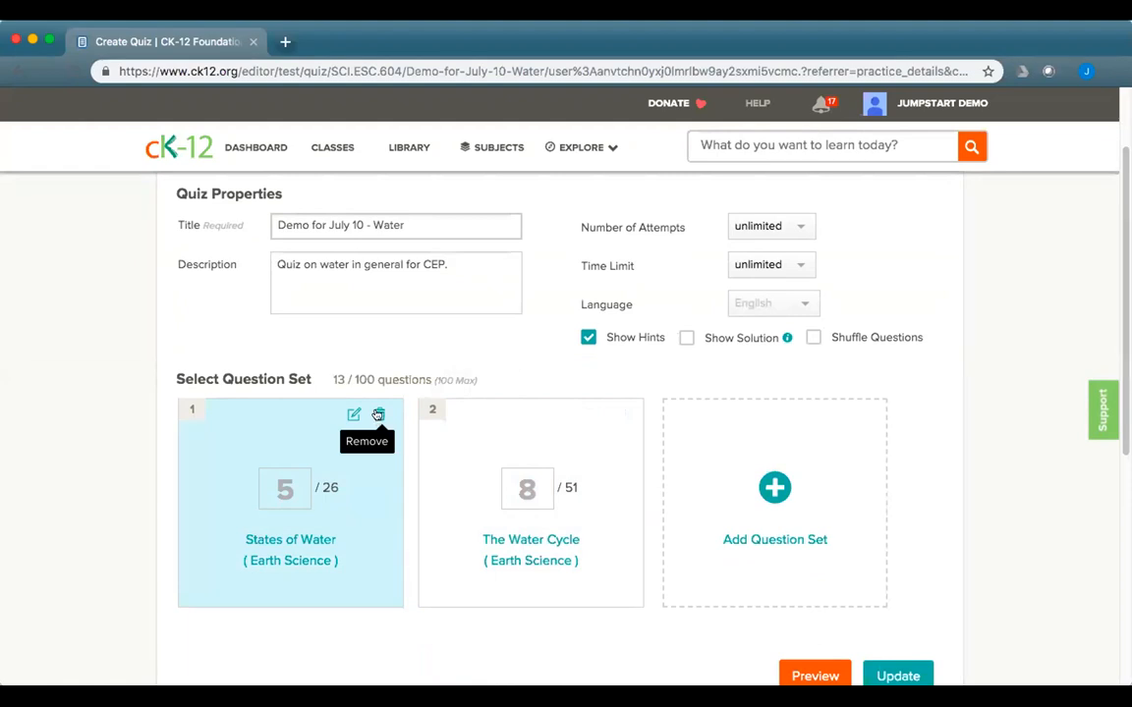
Step: Remove the States of Water question set from the quiz, then update the quiz and close the confirmation
click(378, 414)
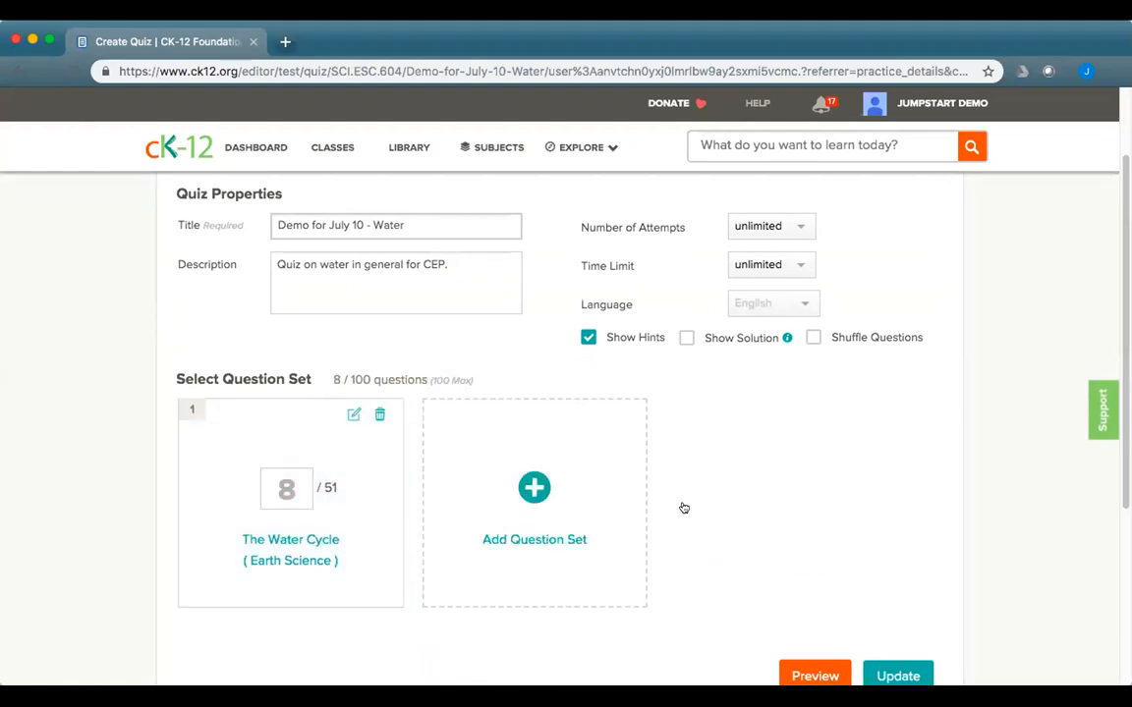
scroll(682, 508, up, 1)
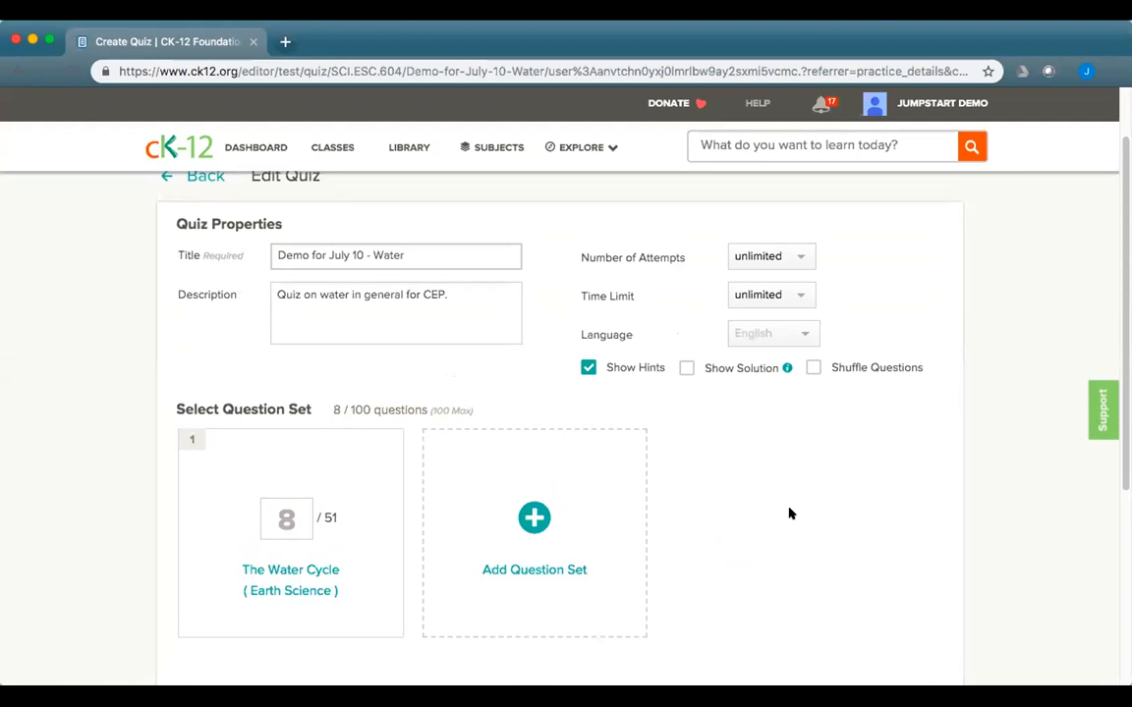
scroll(781, 442, up, 2)
scroll(586, 422, down, 4)
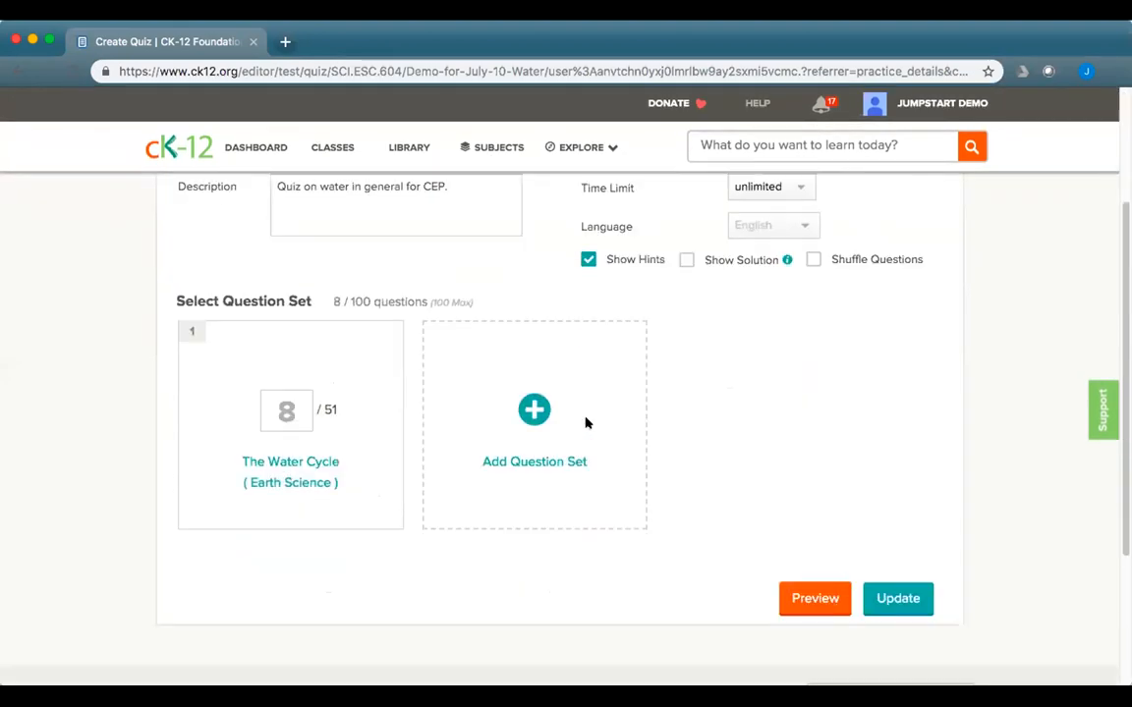
scroll(586, 422, down, 4)
click(897, 384)
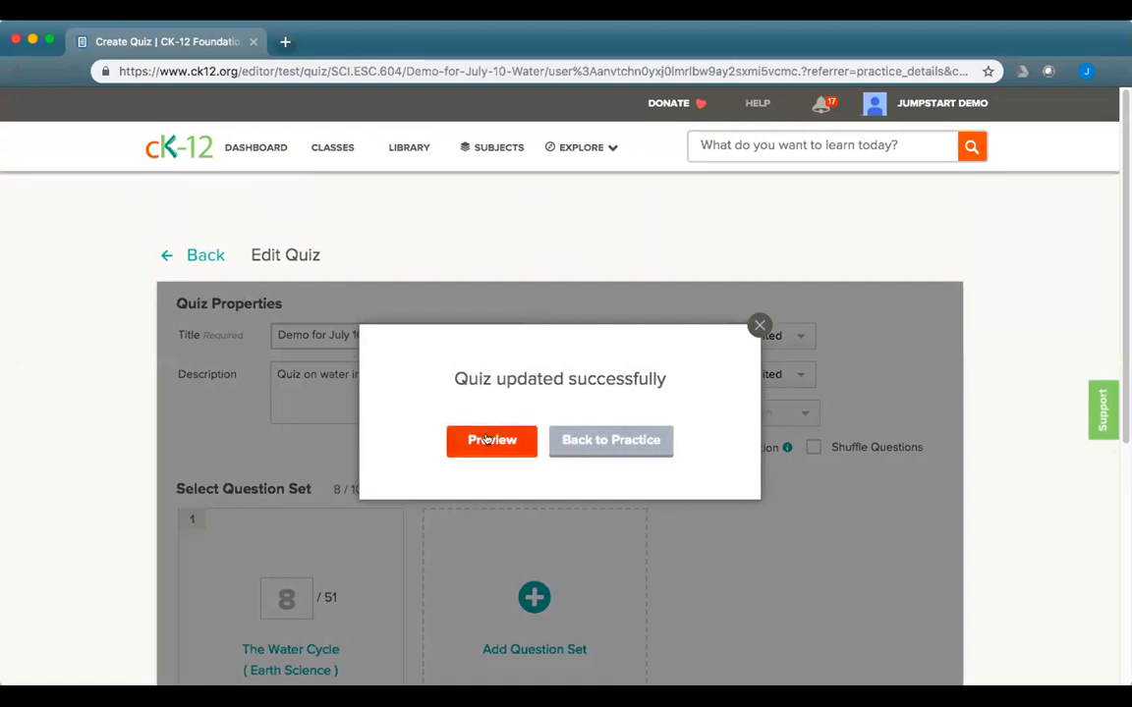
click(593, 452)
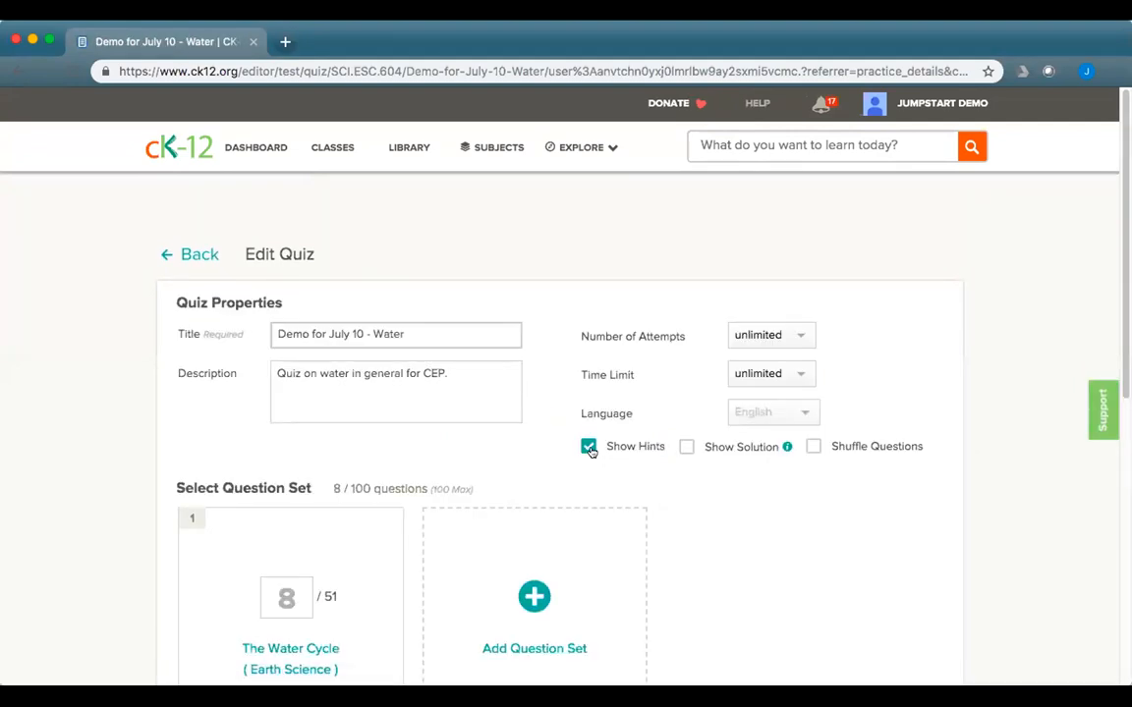
Step: Save the Demo for July 10 - Water quiz again and choose to go back to practice
scroll(632, 526, down, 5)
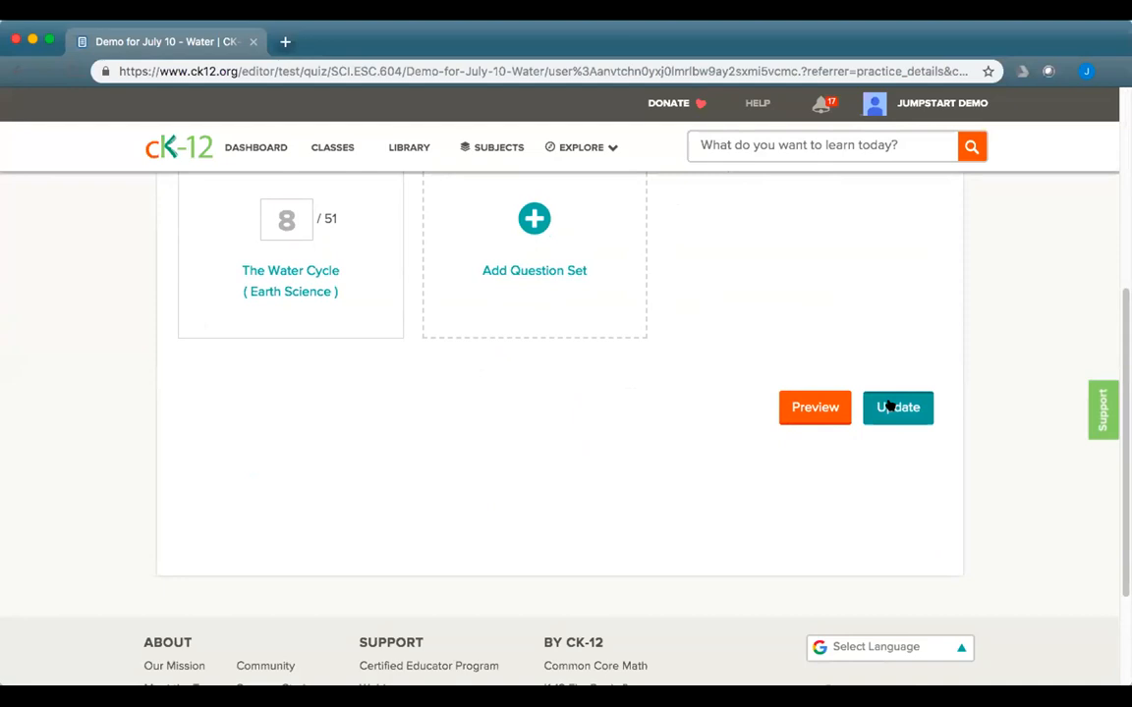
click(889, 406)
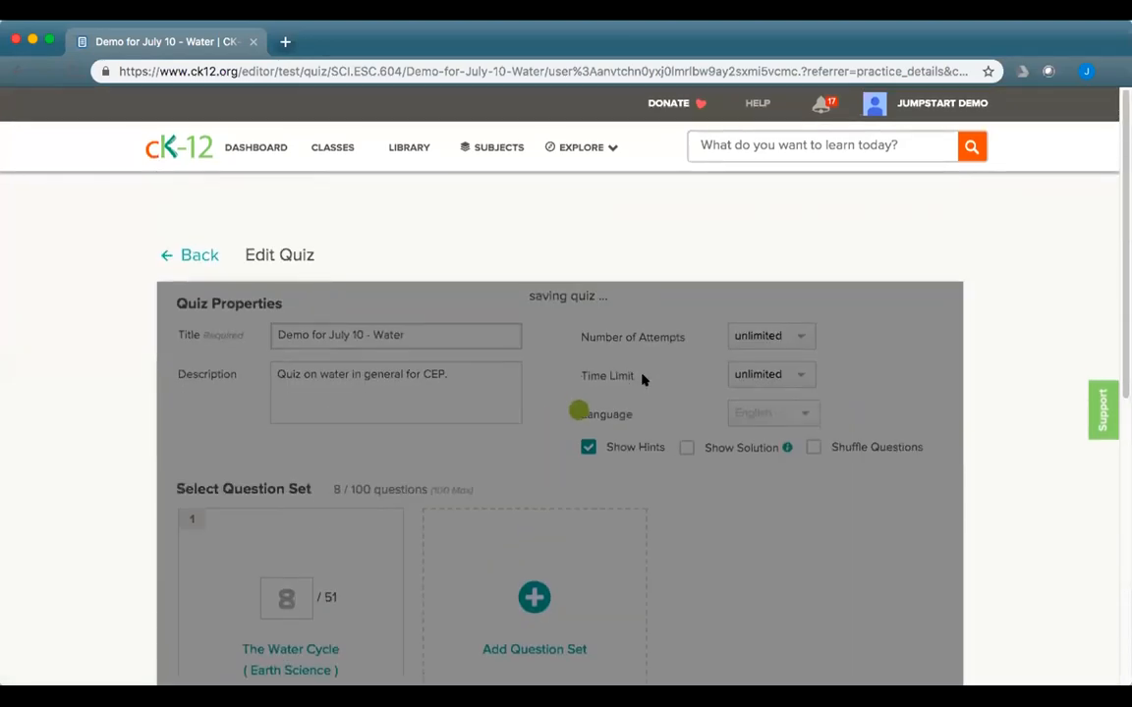
click(562, 439)
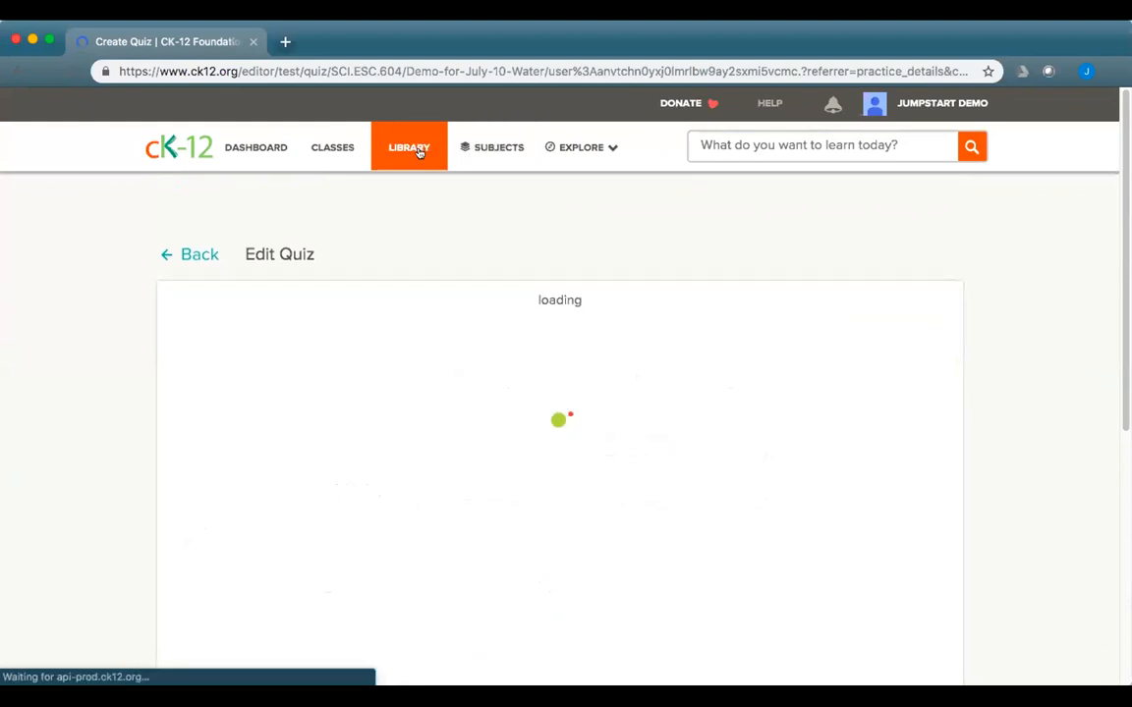
Step: Leave the quiz editor and open the Library to view the saved quiz
click(177, 263)
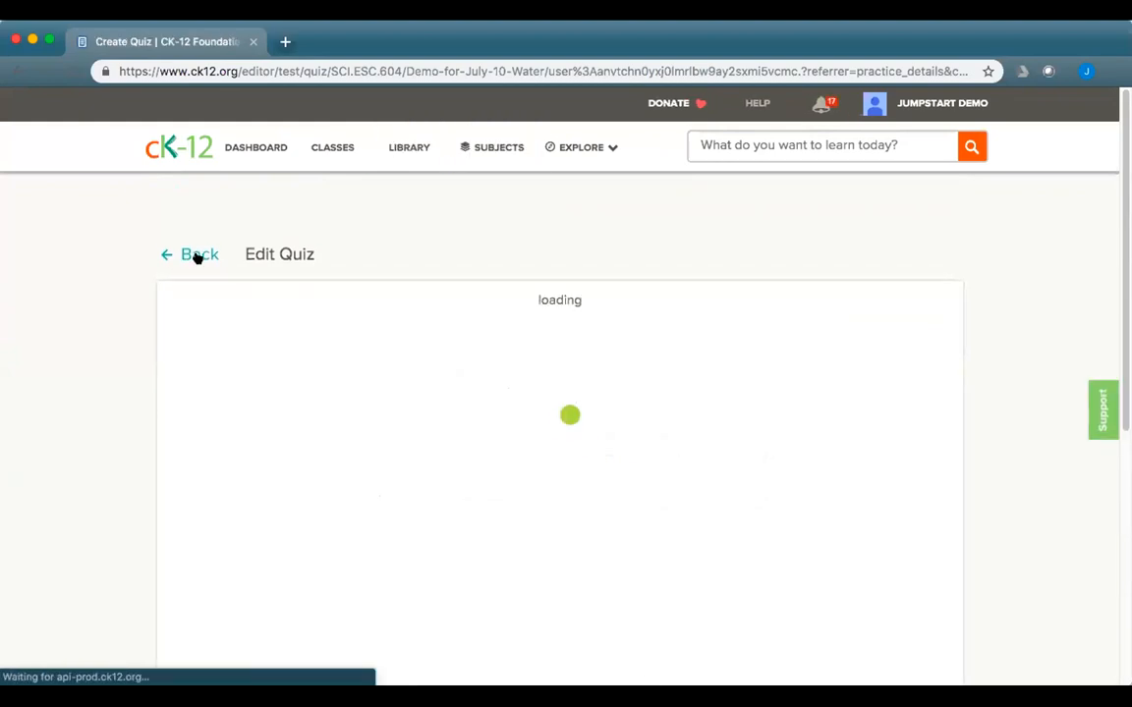
click(197, 258)
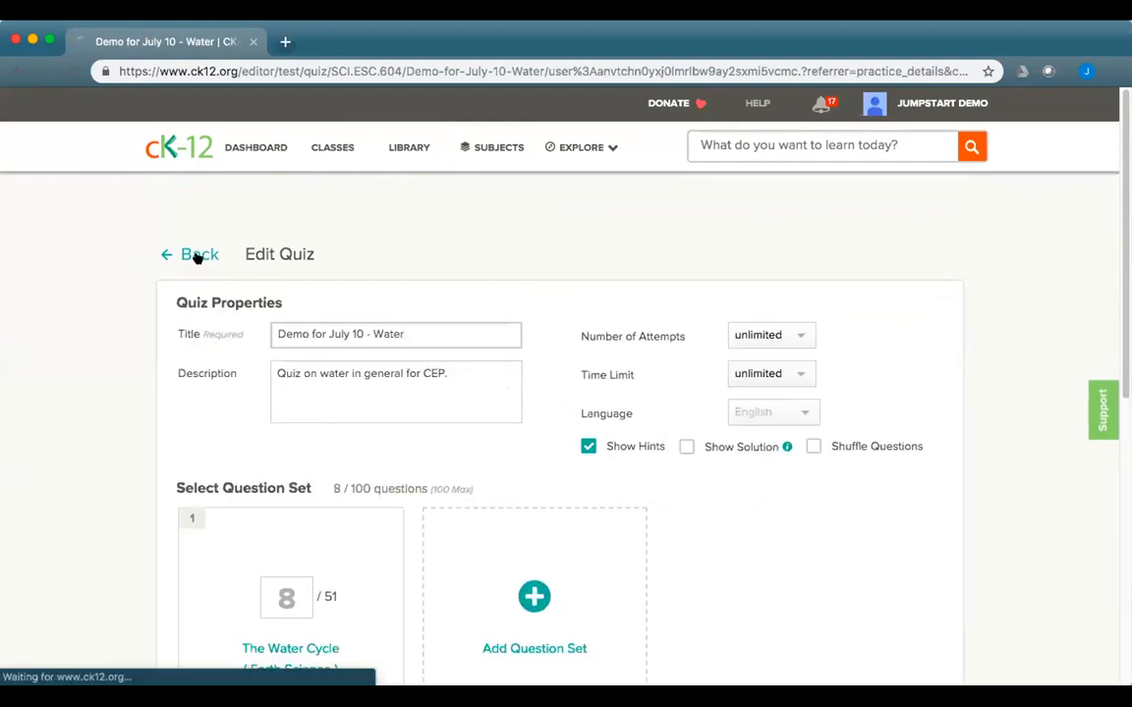
click(404, 150)
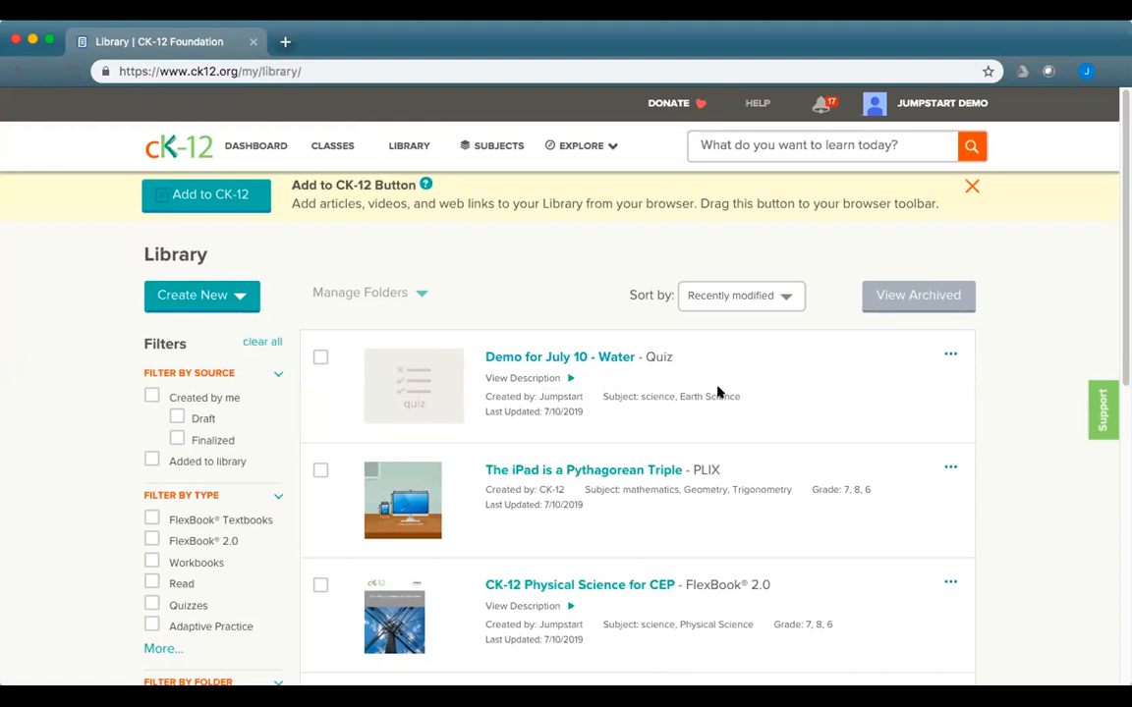
Step: Search the site for "the water" and open the Earth Science concept The Water Cycle
click(732, 146)
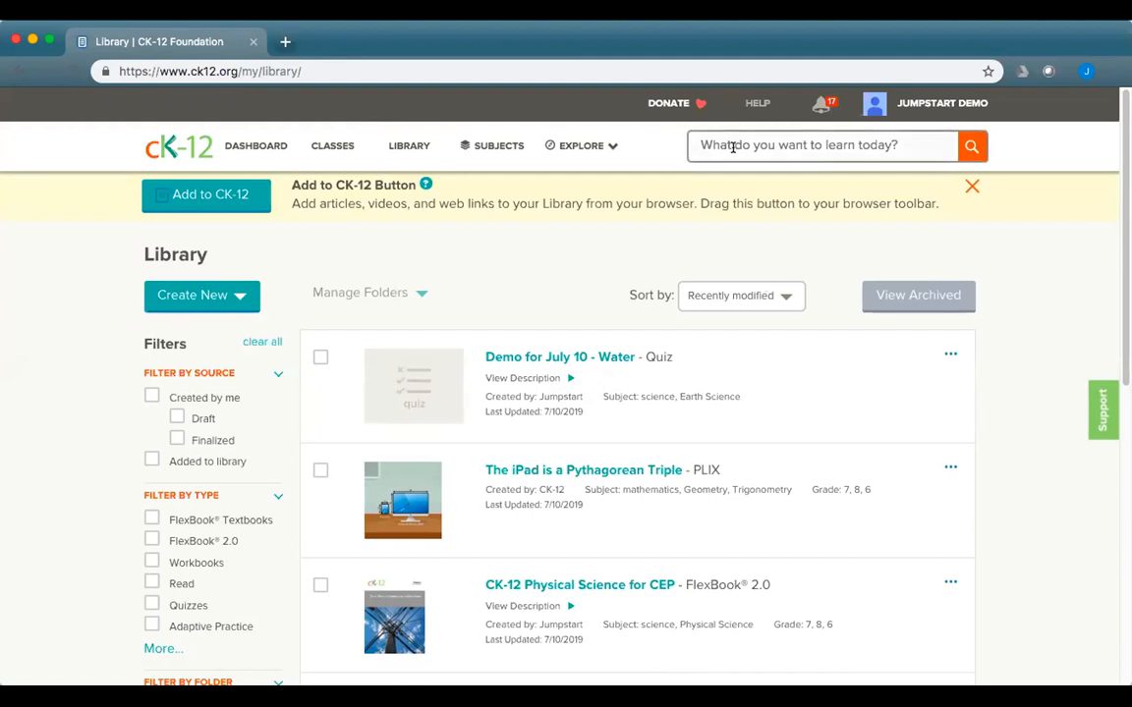
text(the wate)
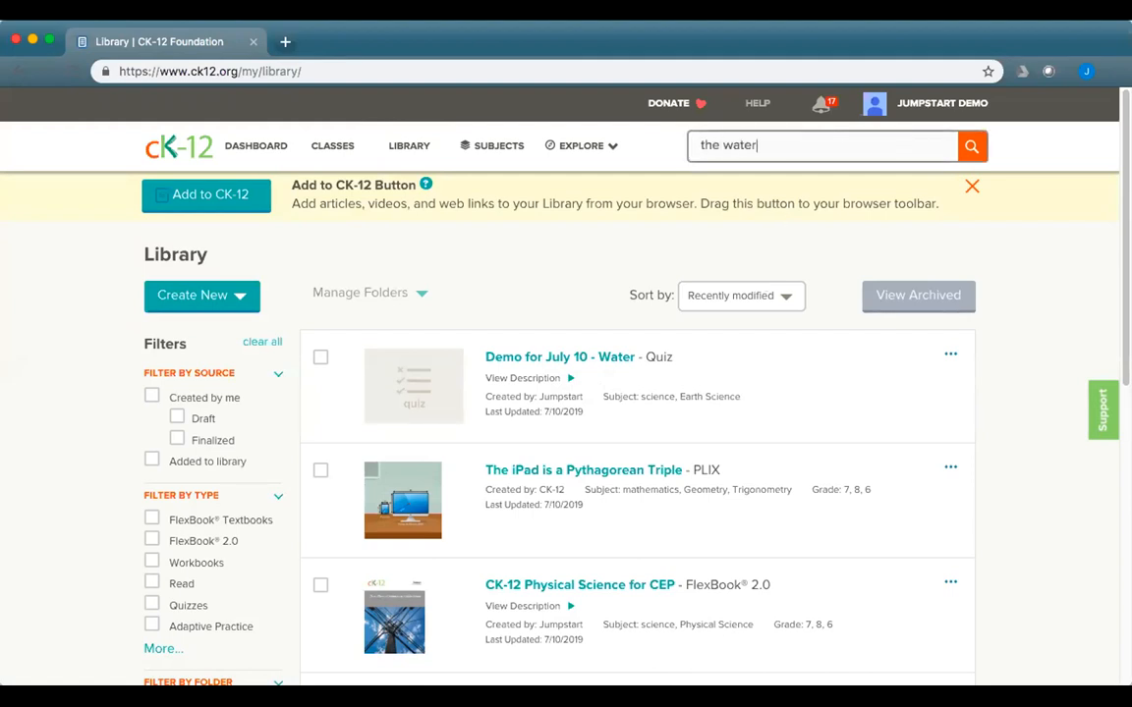
text(r)
key(Return)
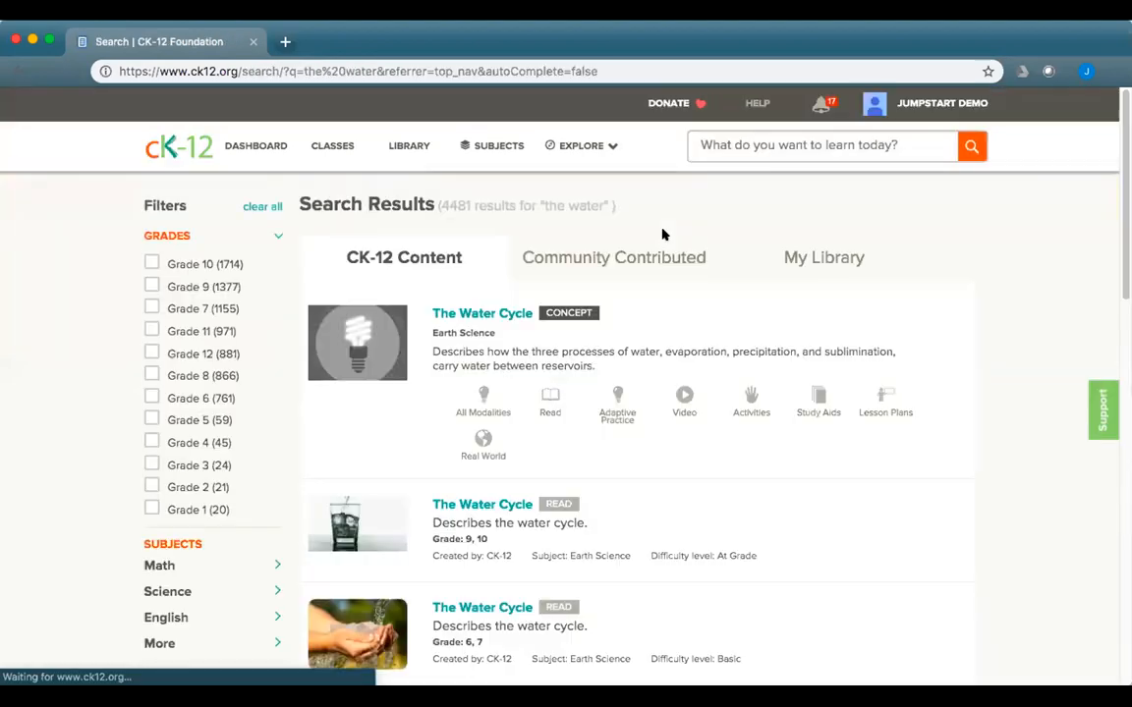
click(482, 315)
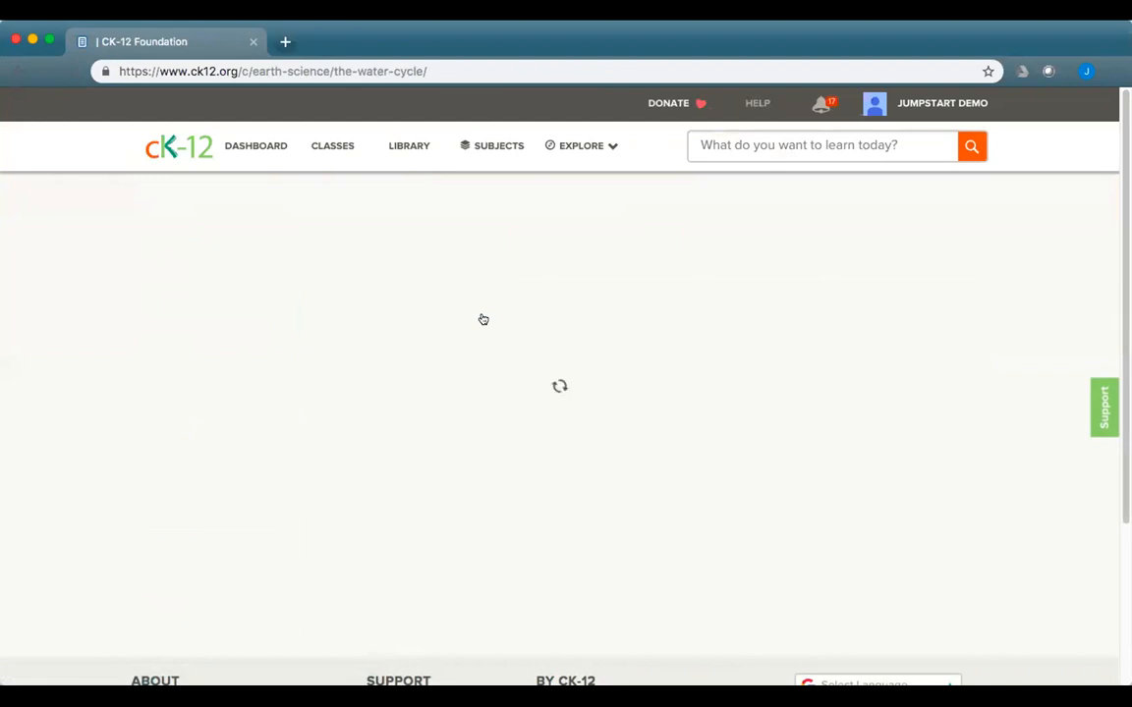
Step: Show the community content for The Water Cycle and filter it to Assessments
scroll(728, 493, down, 5)
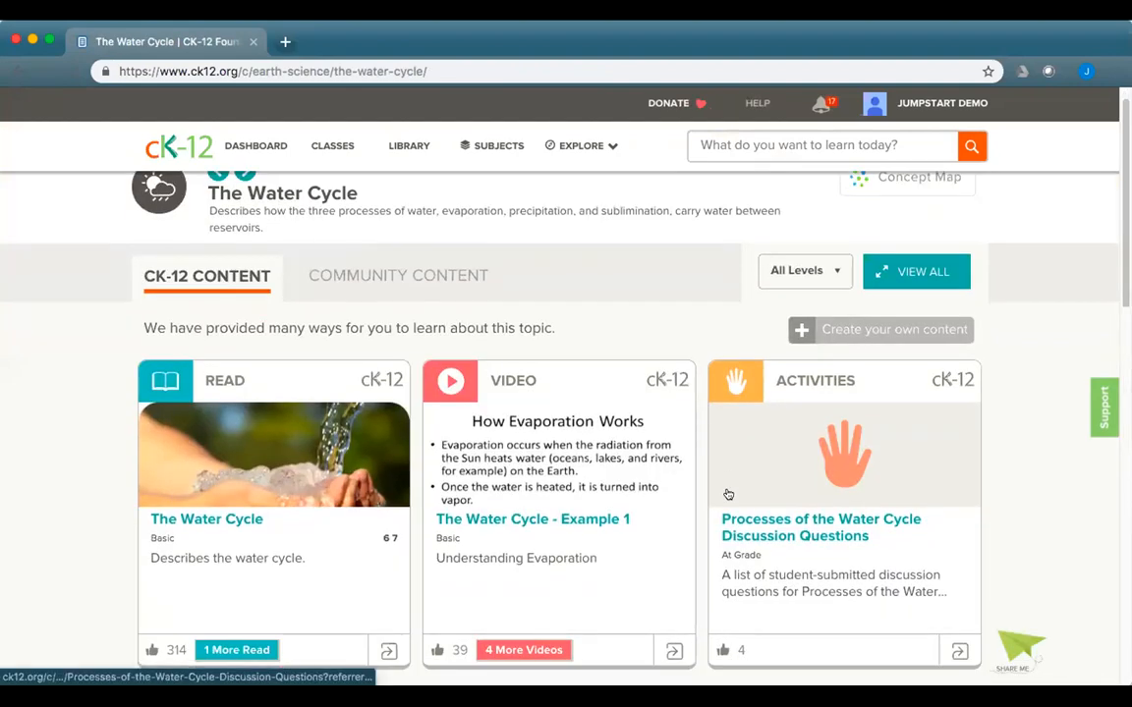
scroll(730, 497, up, 5)
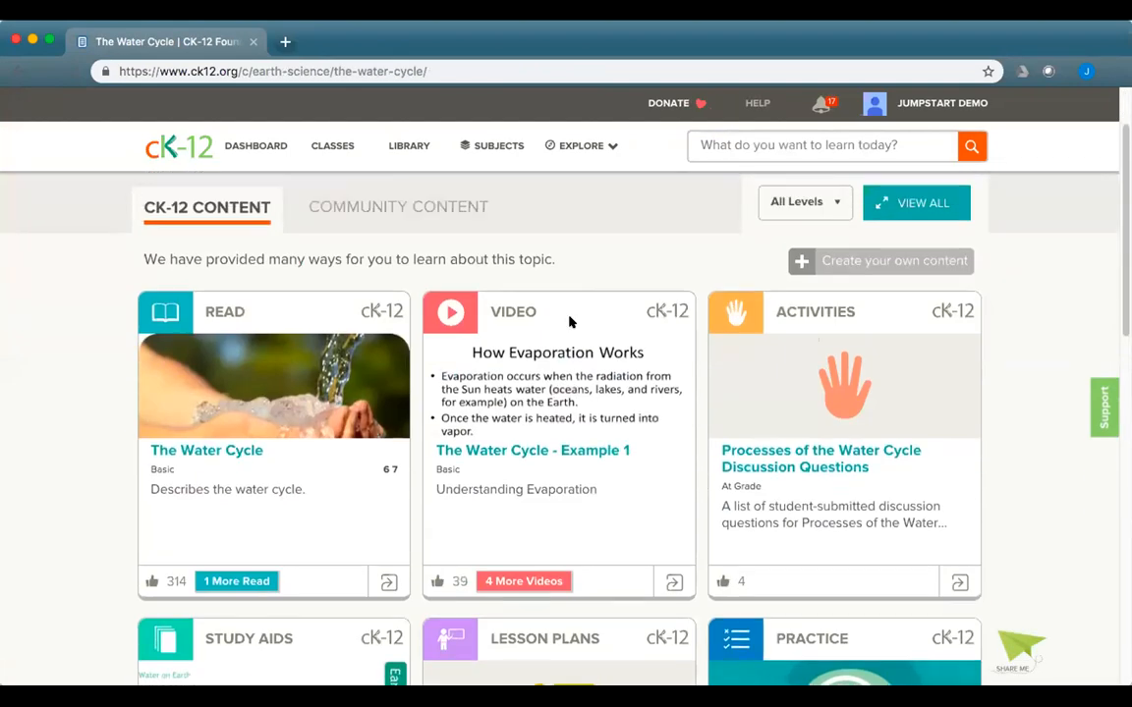
click(404, 226)
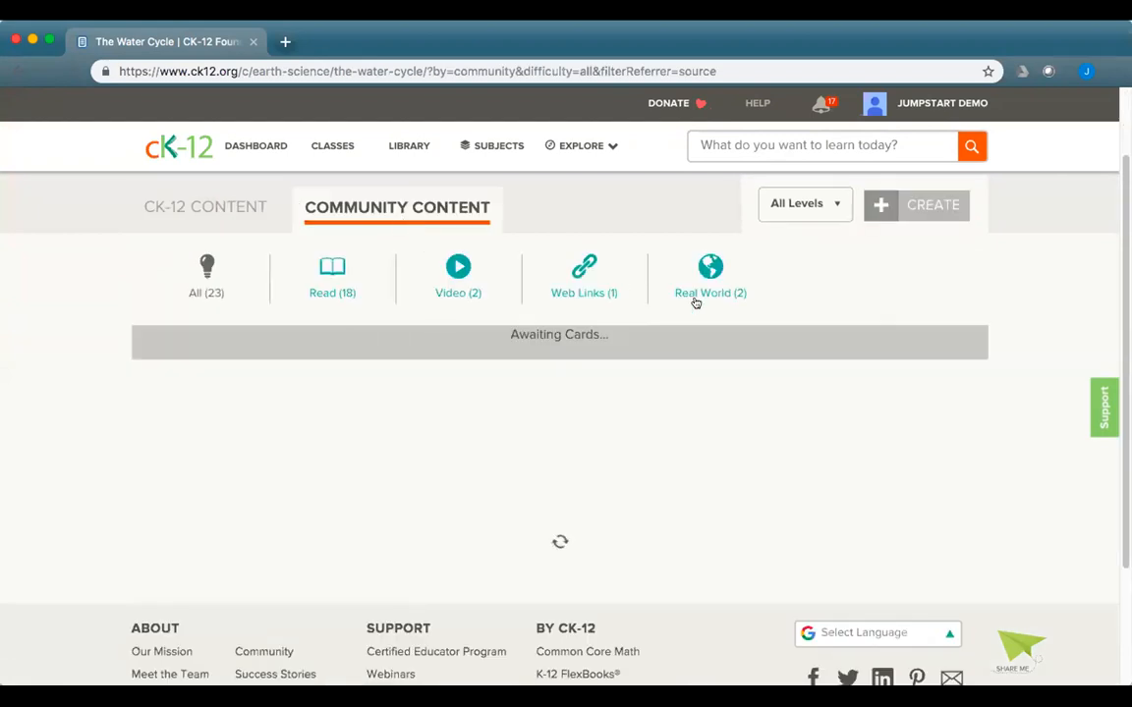
scroll(498, 403, down, 1)
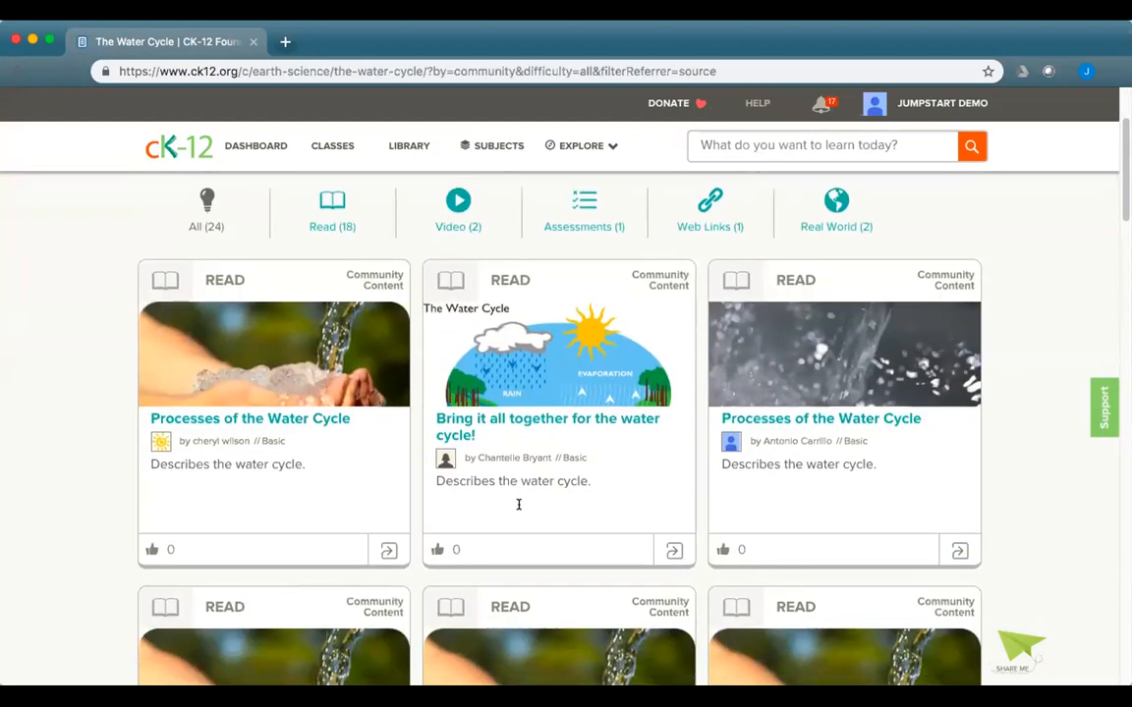
click(585, 208)
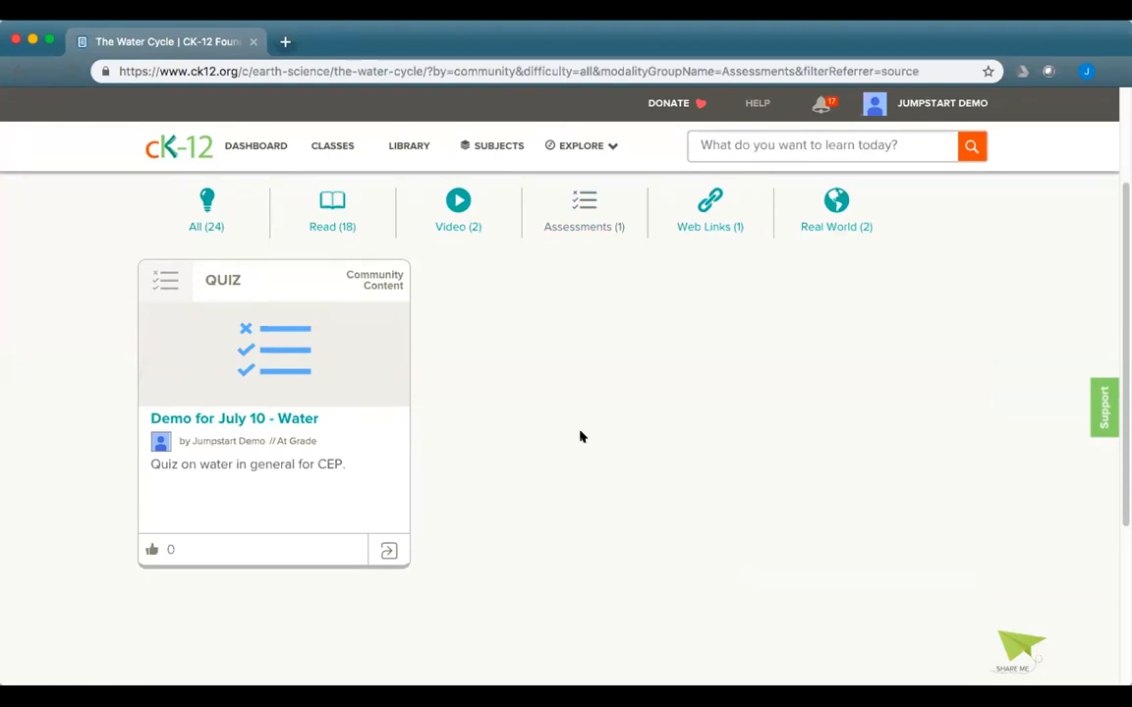
Step: Start a new quiz from the Library and enable shuffling of its questions
click(402, 153)
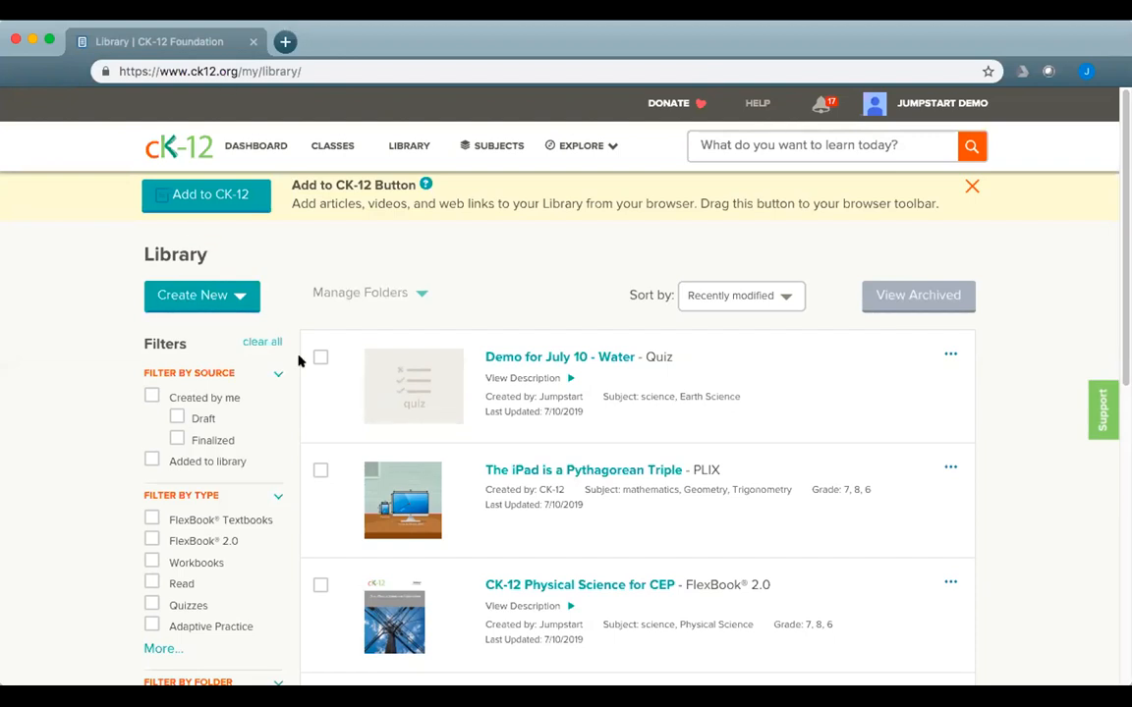
click(197, 295)
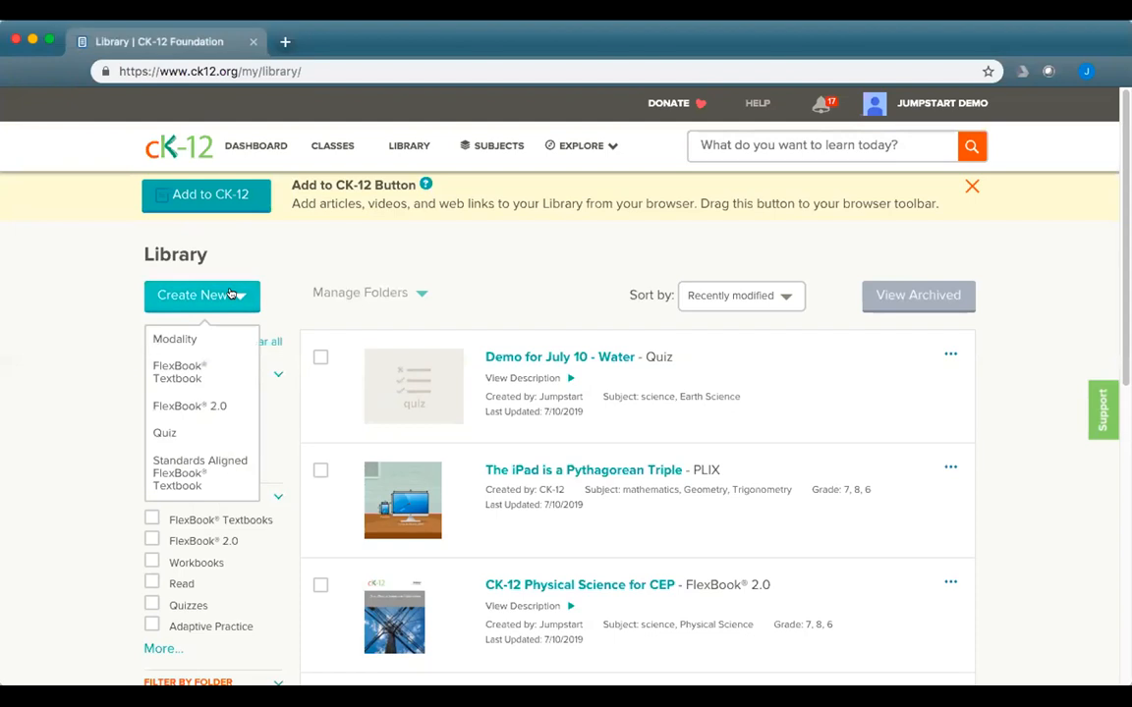
click(169, 431)
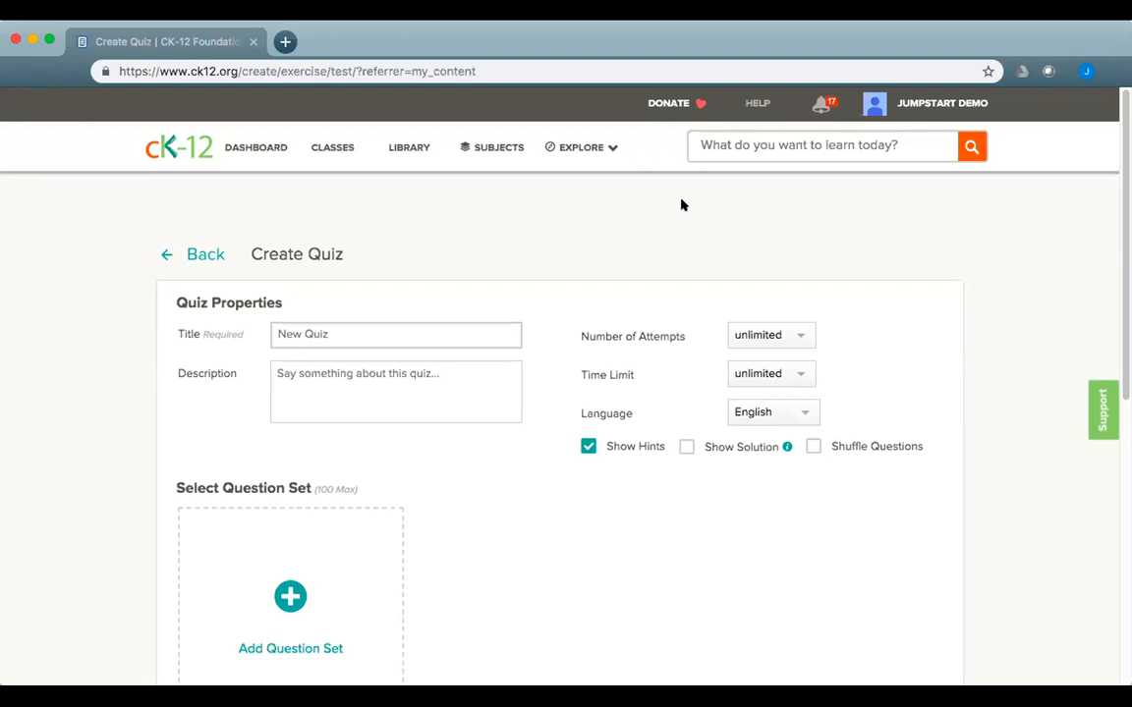
click(813, 447)
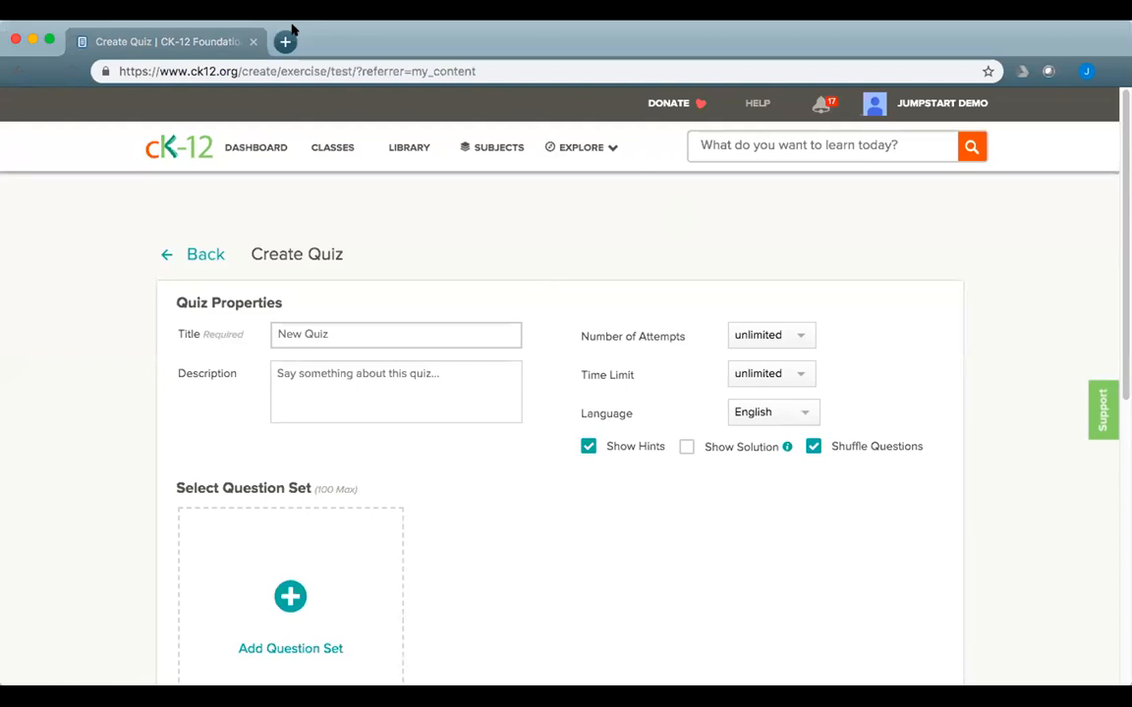
Step: Search the concepts for "pythag" and add the Geometry set Pythagorean Theorem Applications to the new quiz
click(290, 596)
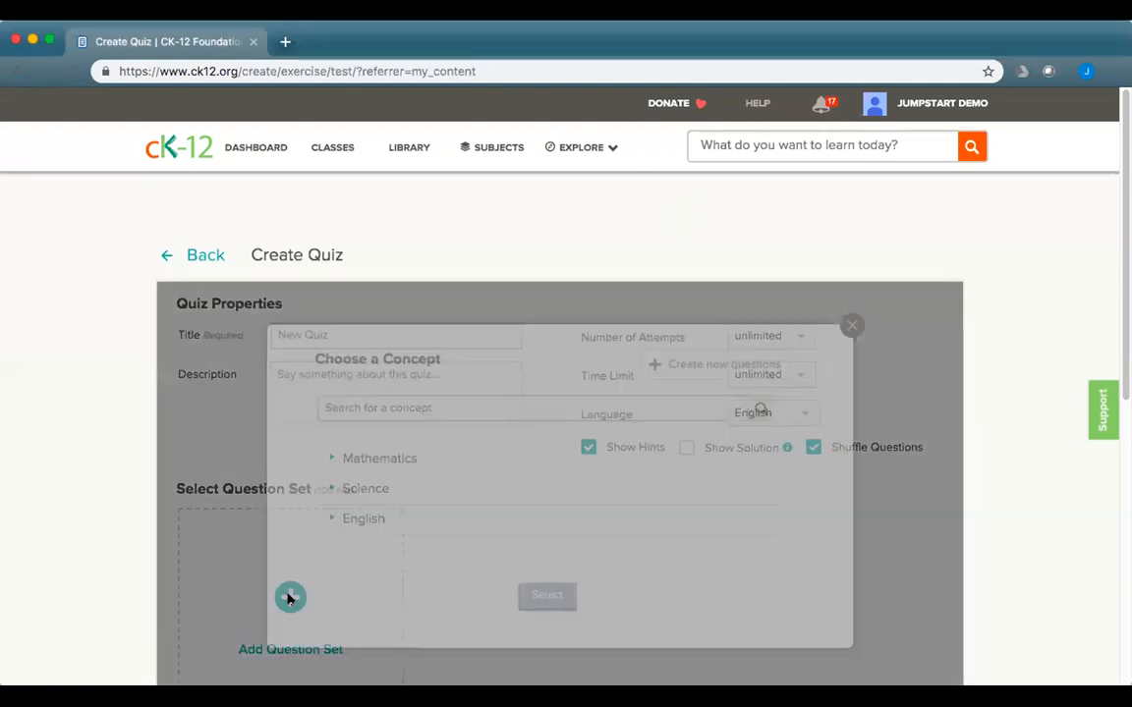
click(438, 404)
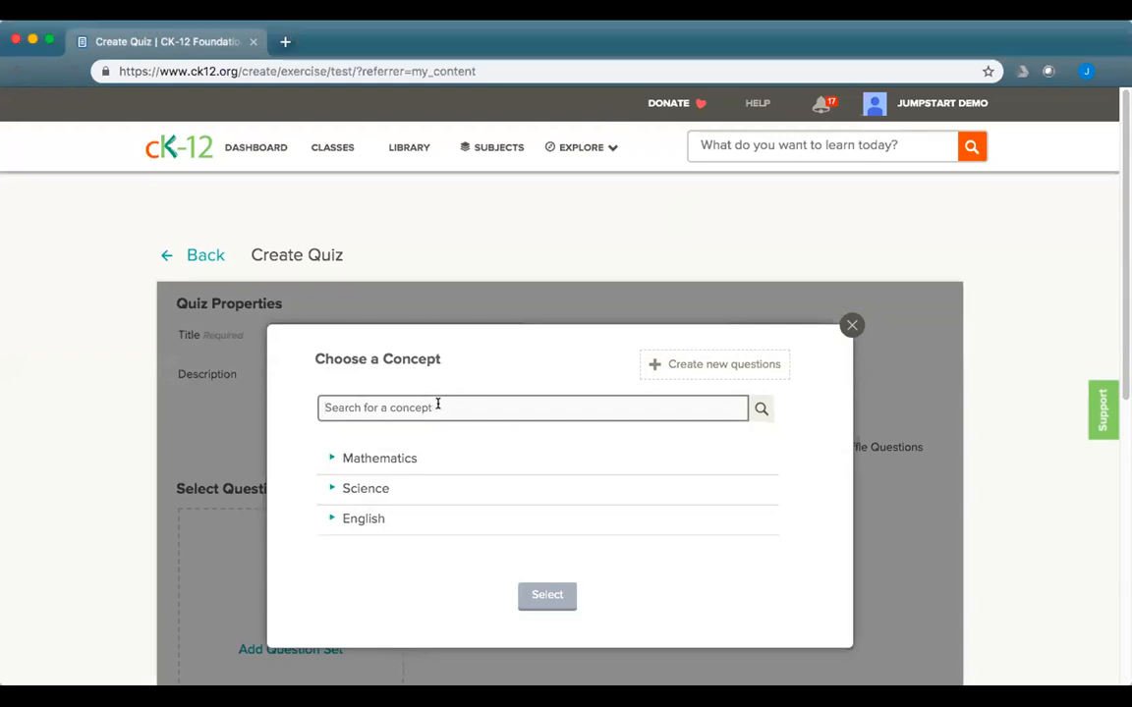
text(pythag)
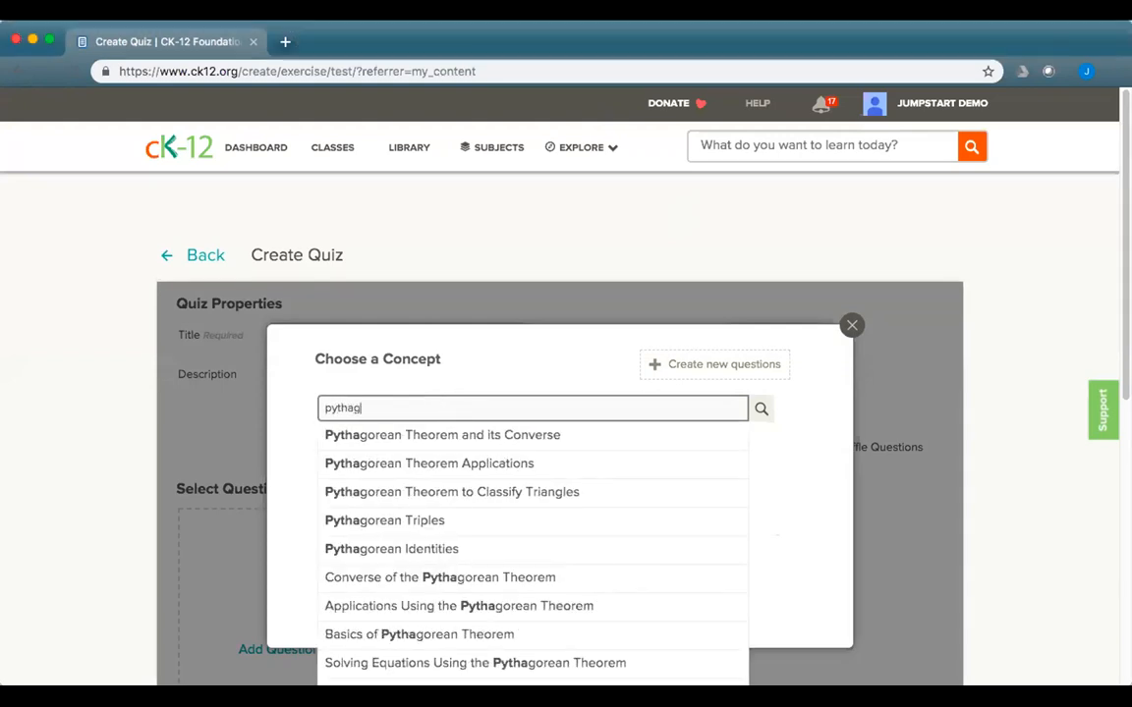
click(497, 468)
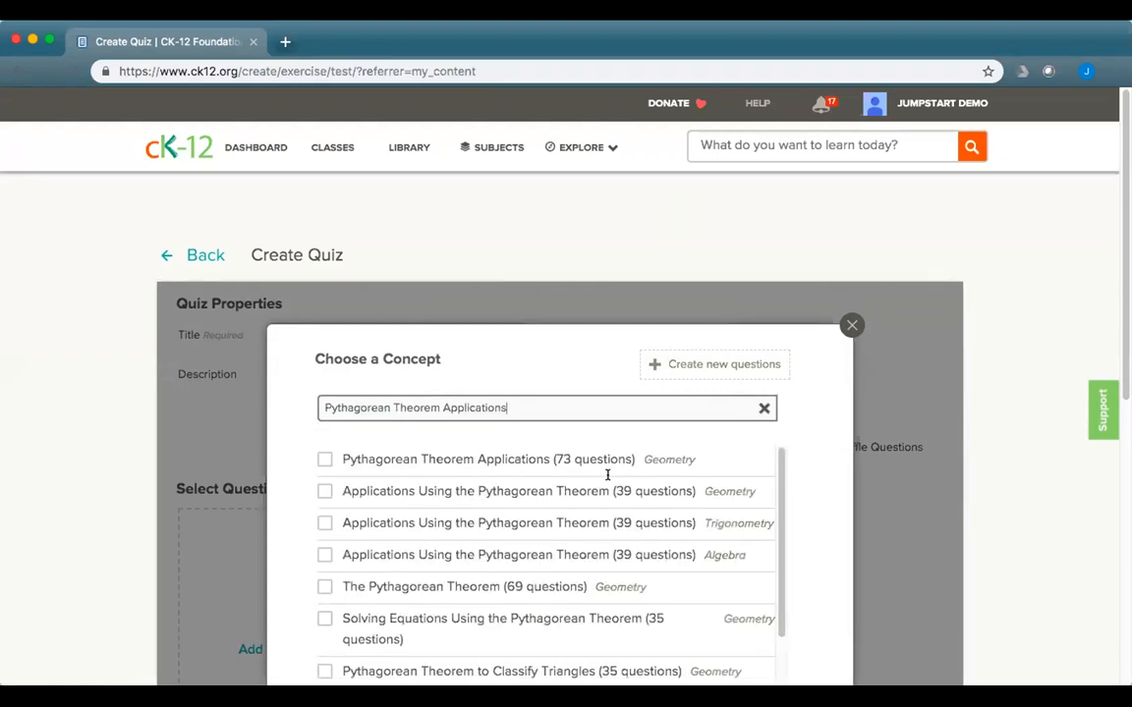
click(323, 460)
scroll(483, 457, down, 1)
scroll(676, 465, up, 1)
scroll(814, 513, down, 4)
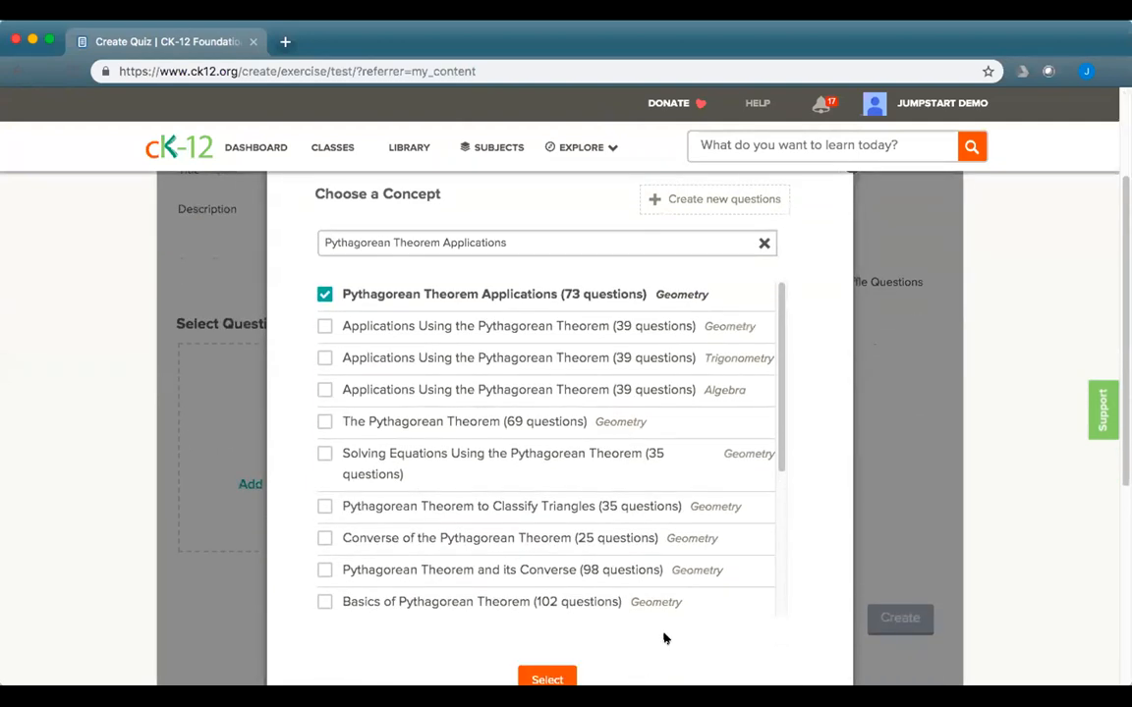
click(547, 667)
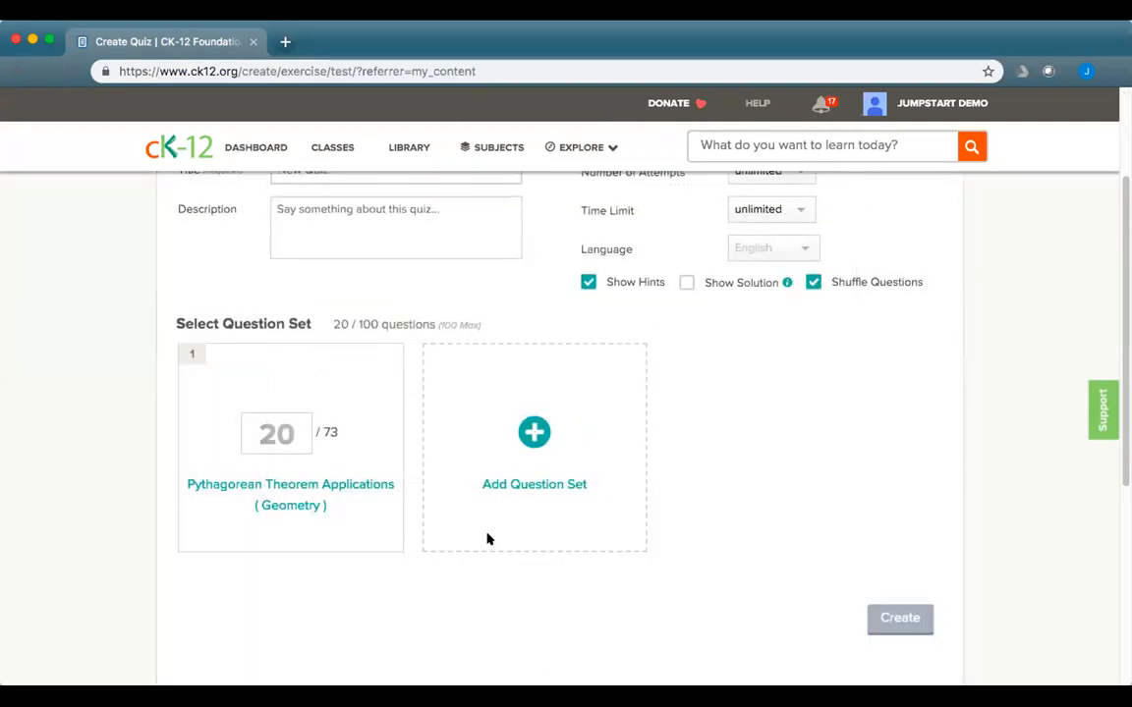
Step: Open the Pythagorean Theorem Applications question set for editing and look through its list of questions
mouse_move(346, 480)
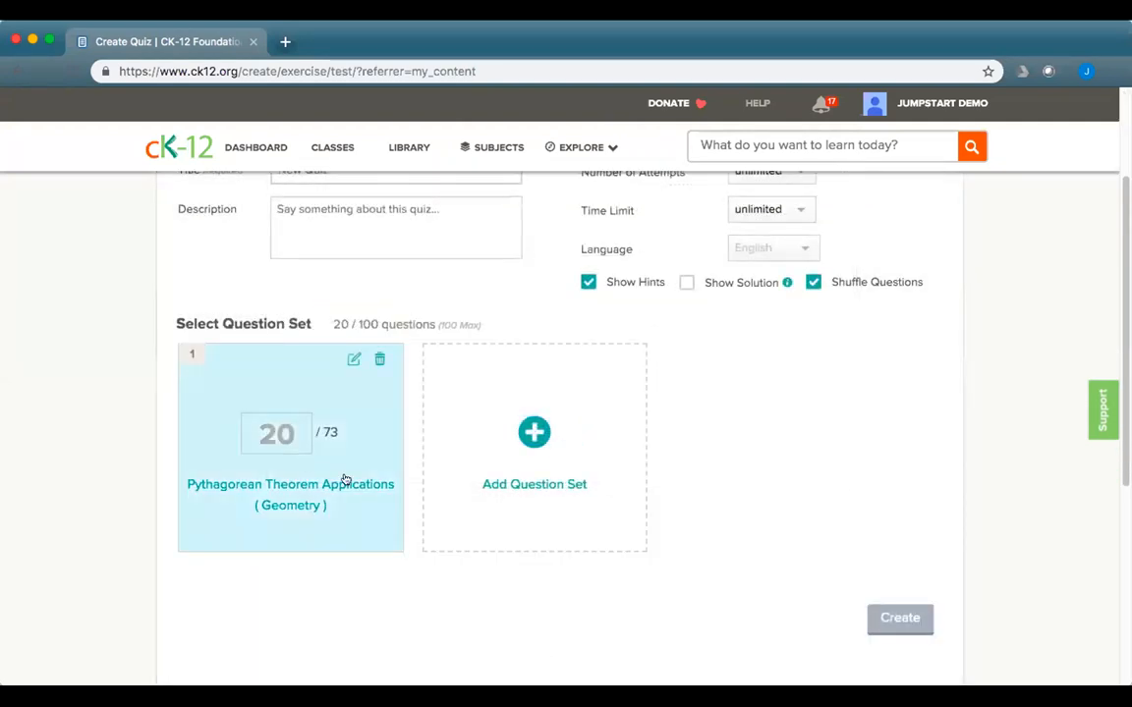
click(351, 360)
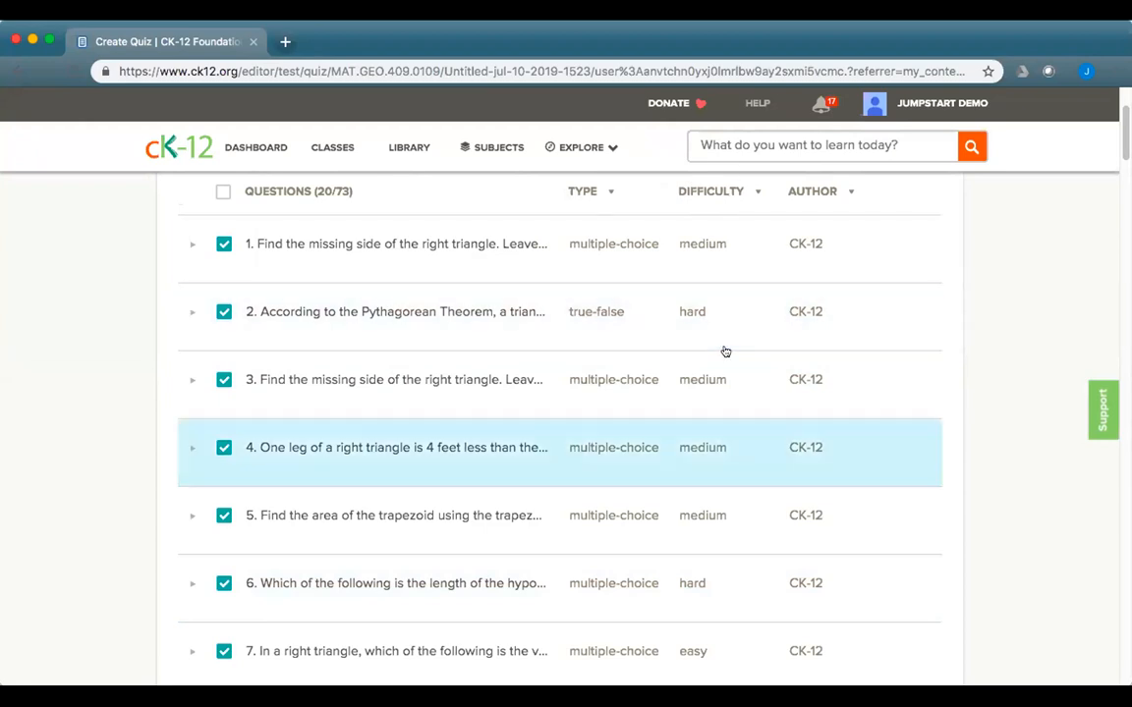
scroll(527, 627, down, 2)
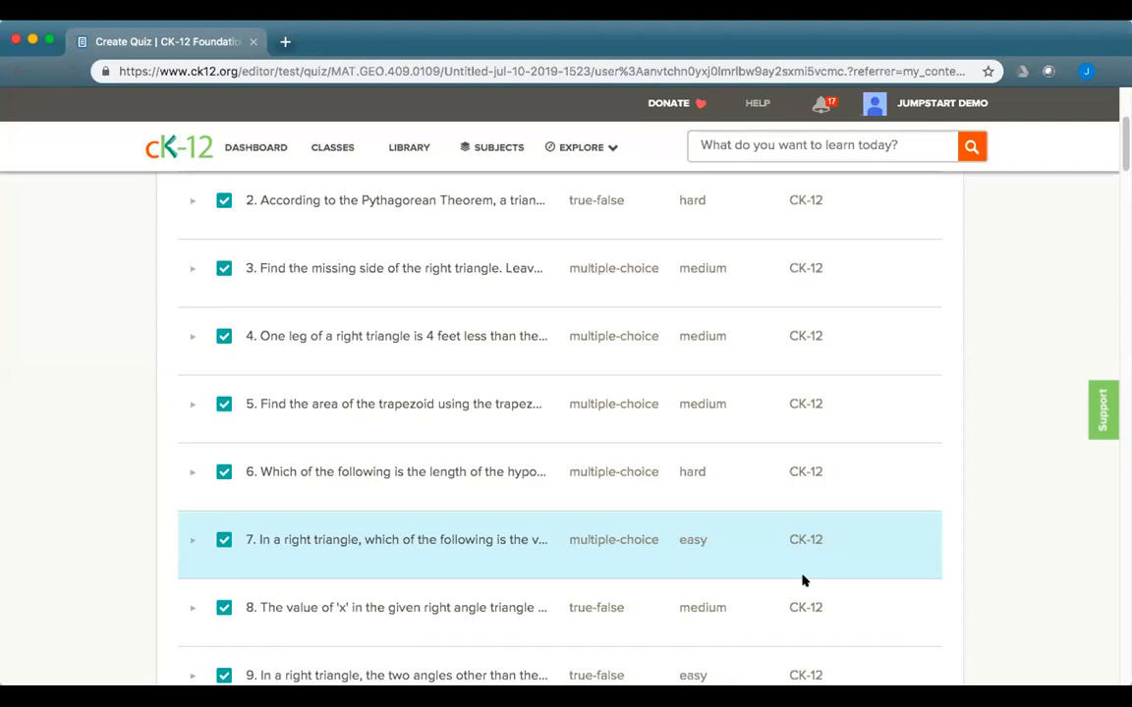
scroll(803, 580, up, 4)
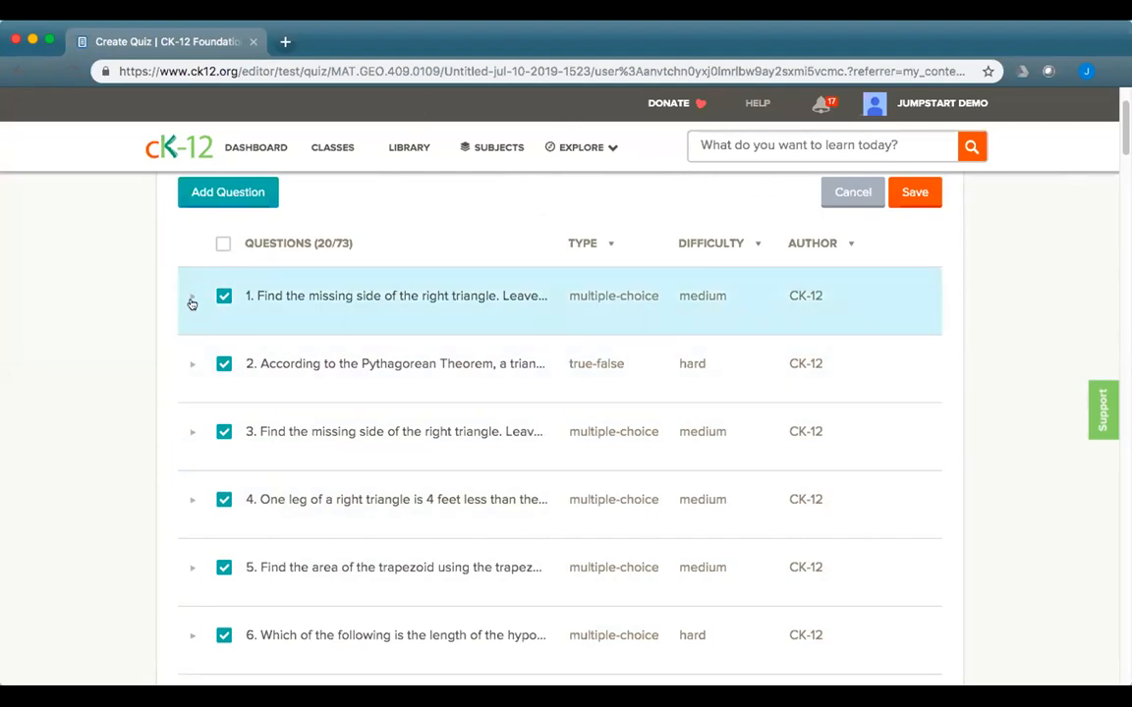
scroll(240, 441, down, 3)
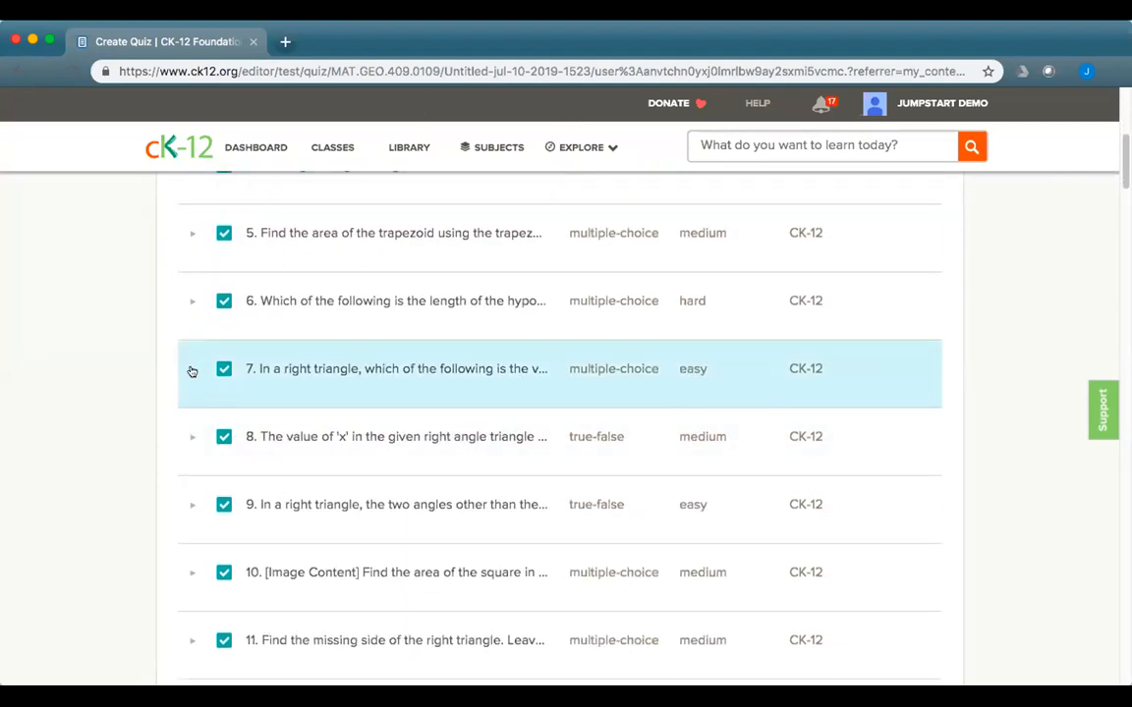
Step: Sort the Pythagorean Theorem Applications questions by difficulty and by type, looking through the reordered list
scroll(522, 319, up, 5)
click(727, 356)
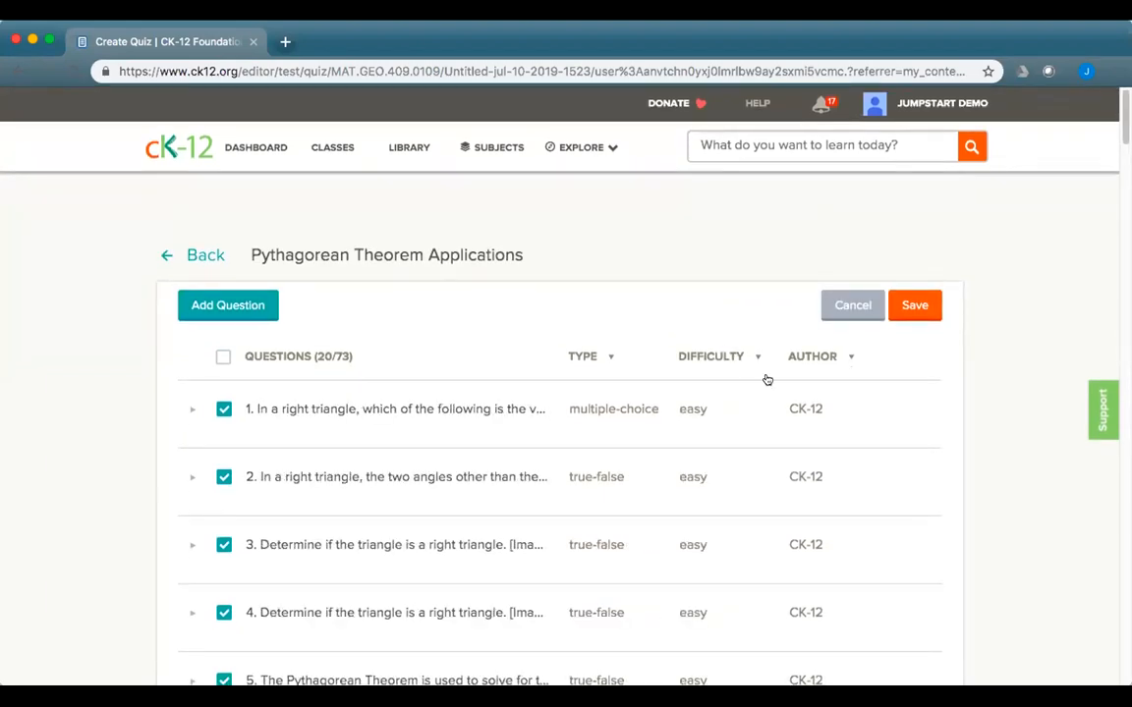
click(582, 356)
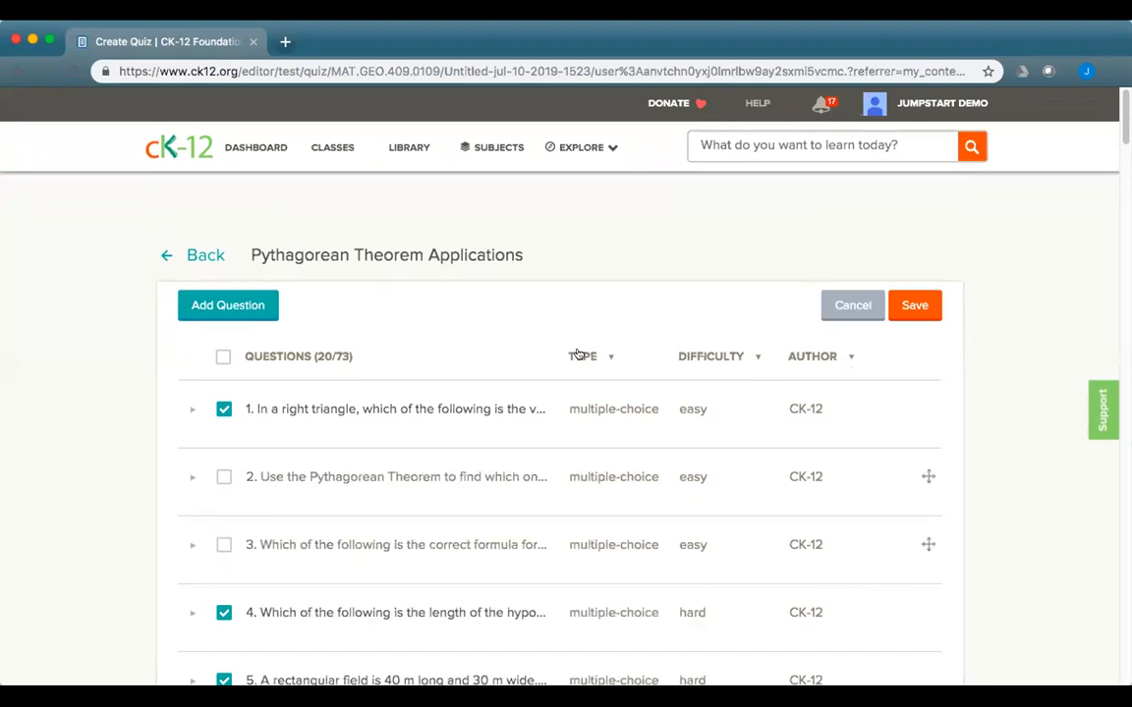
scroll(579, 355, down, 5)
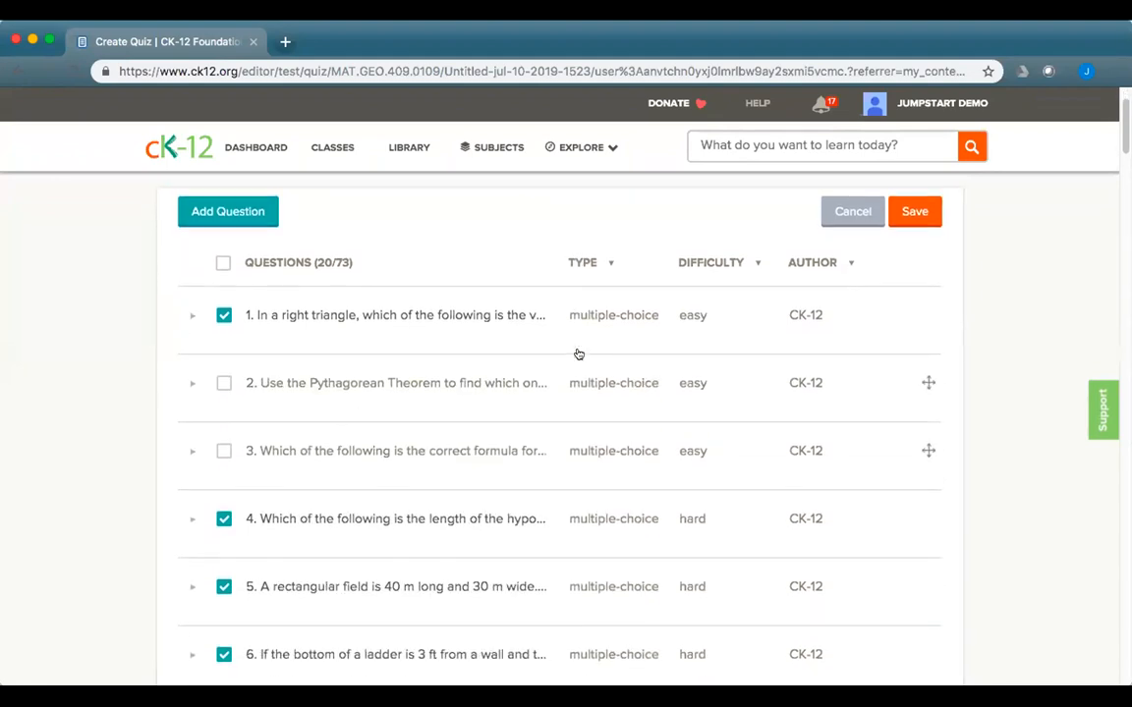
scroll(579, 353, up, 5)
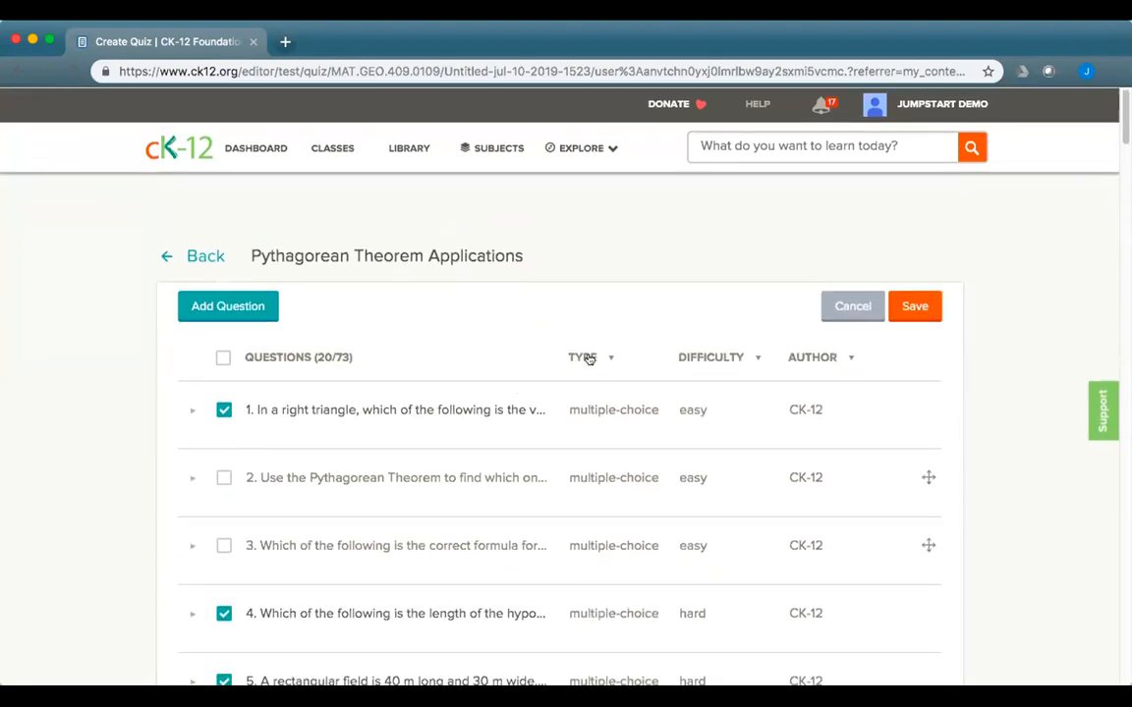
click(588, 359)
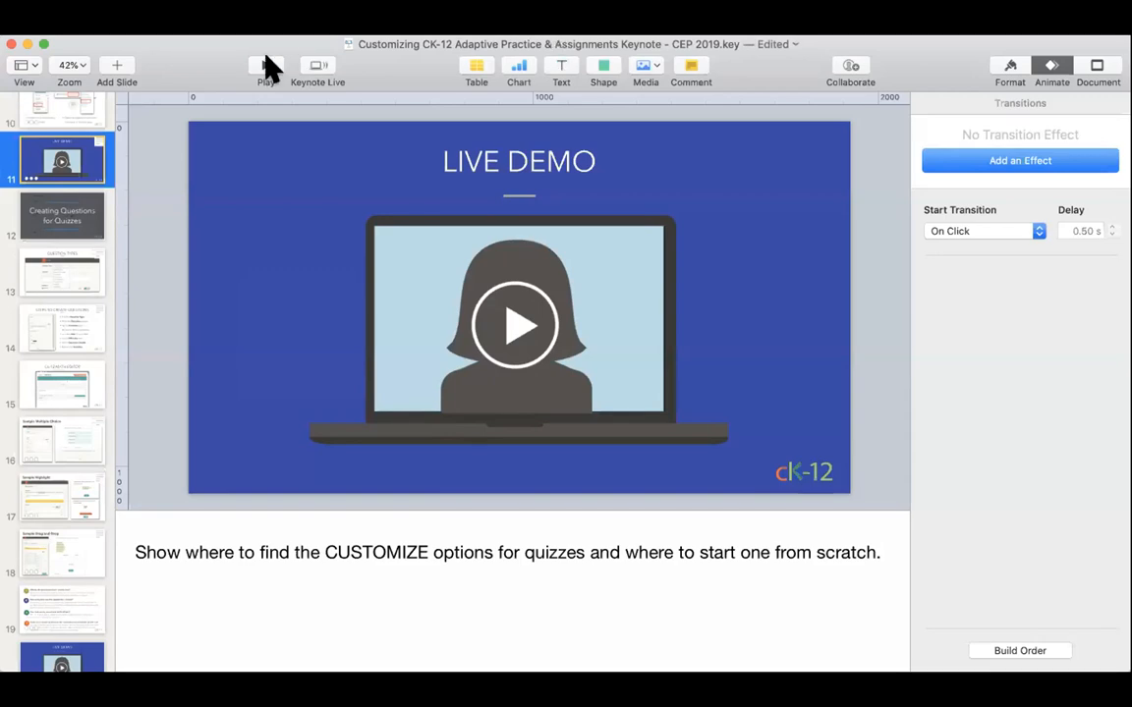
Step: Play the Keynote presentation from the LIVE DEMO slide
click(267, 67)
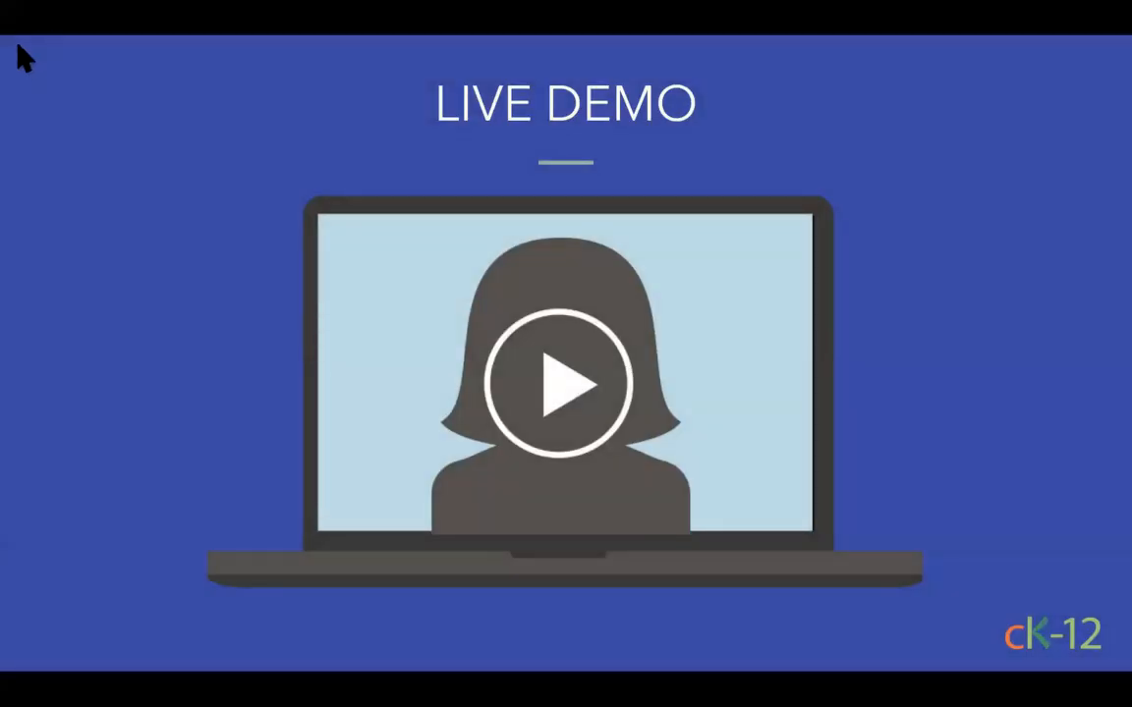
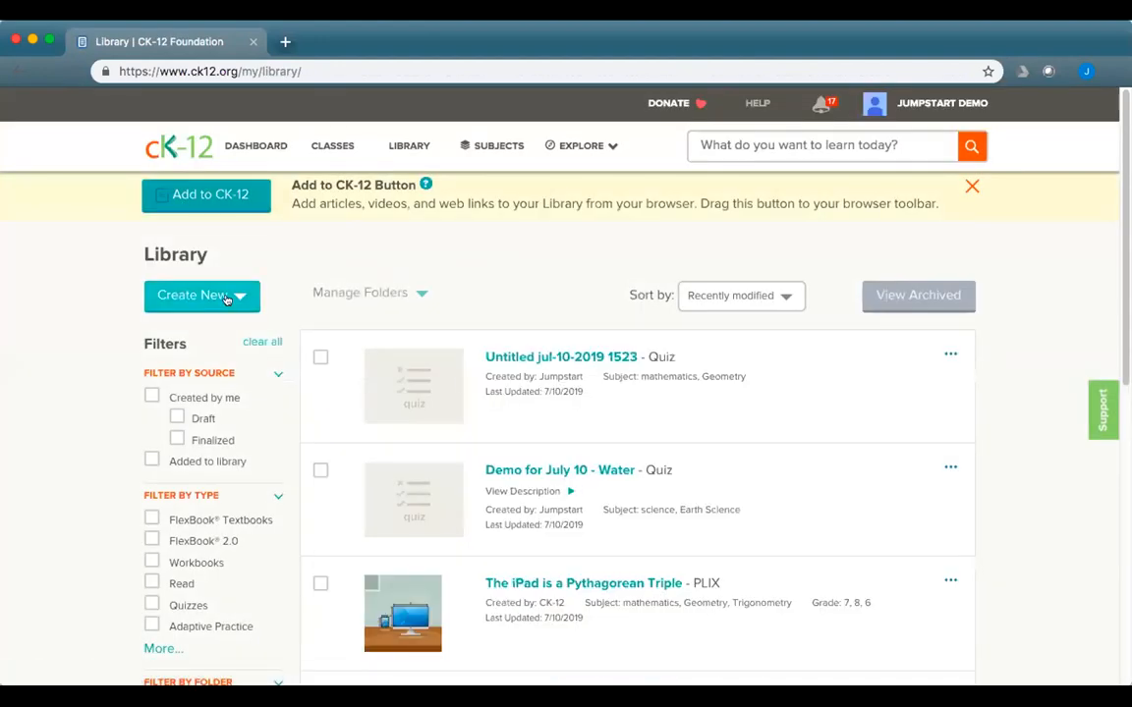
Step: Start a new quiz from the Library and open the form for creating new questions
click(218, 295)
click(196, 433)
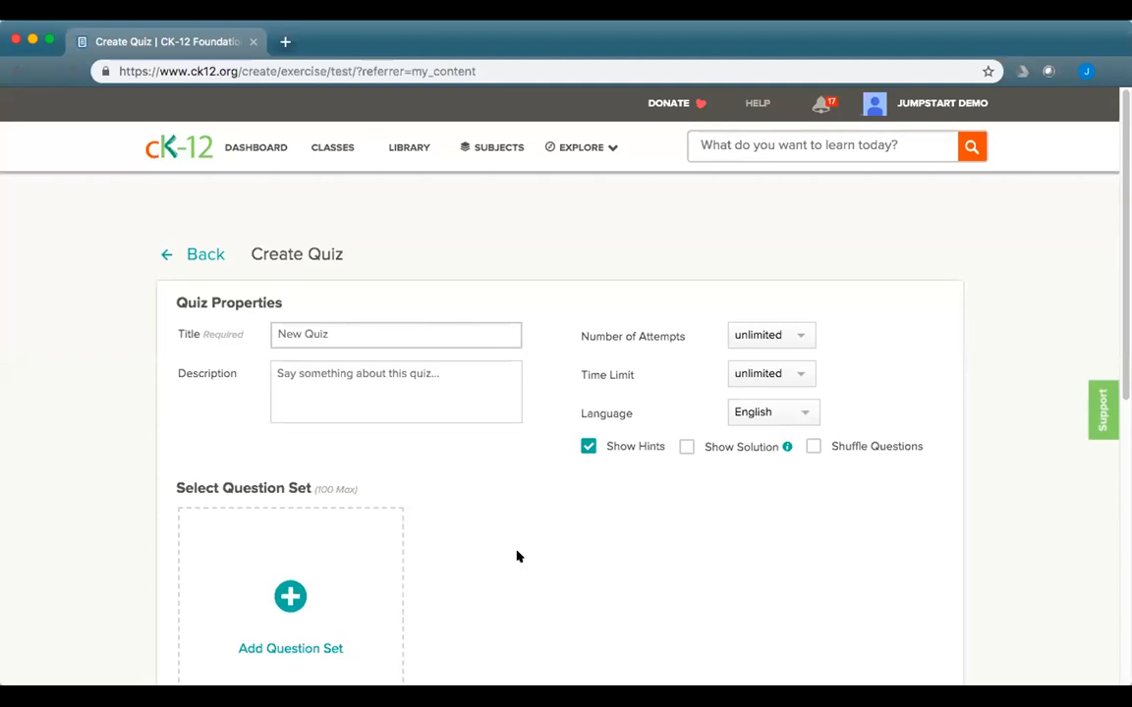
click(289, 596)
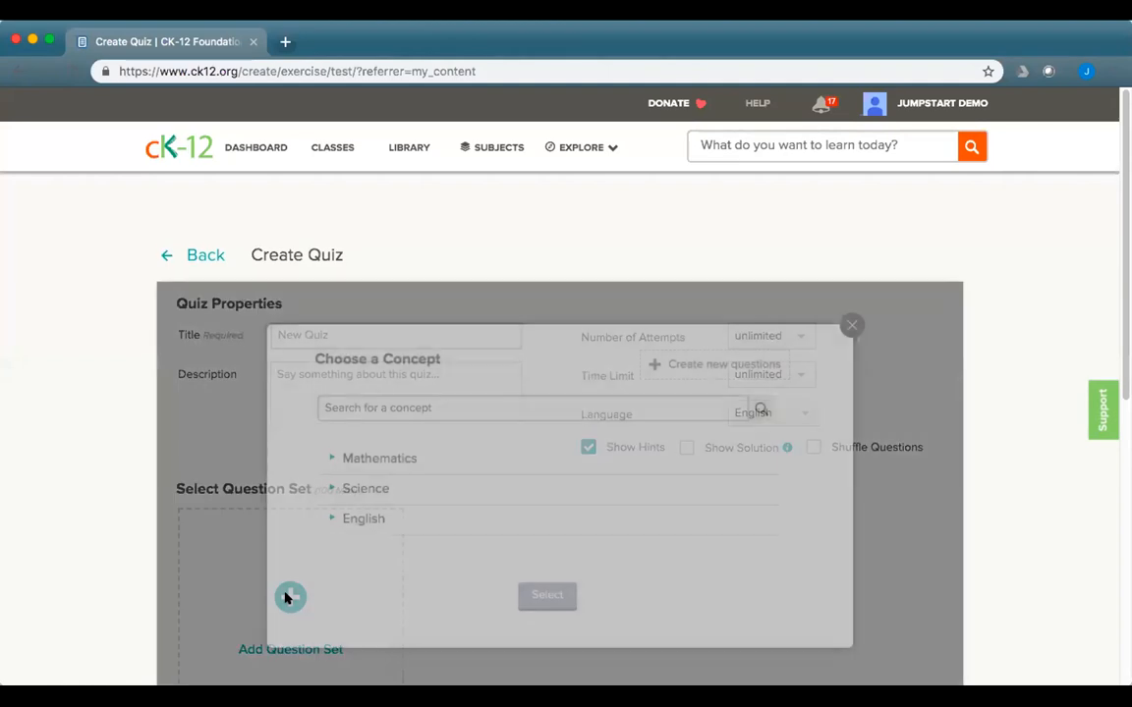
click(701, 370)
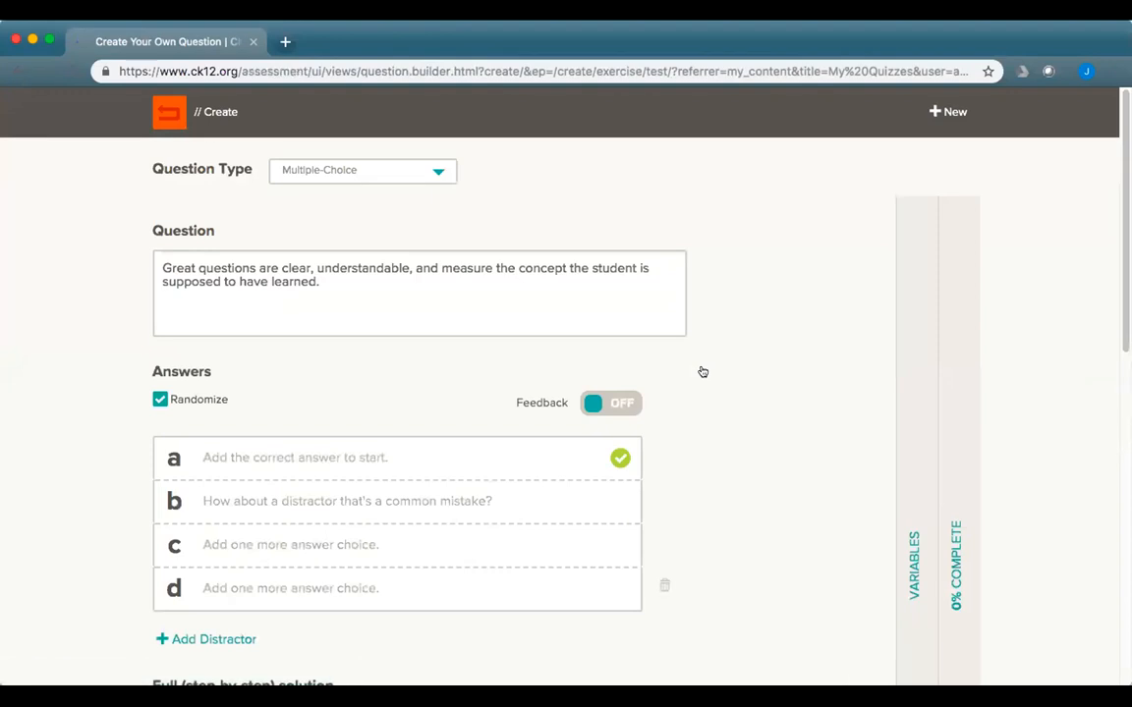
Step: Review the available question types and the multiple-choice form's answer, solution, hint, difficulty and question detail fields
click(432, 172)
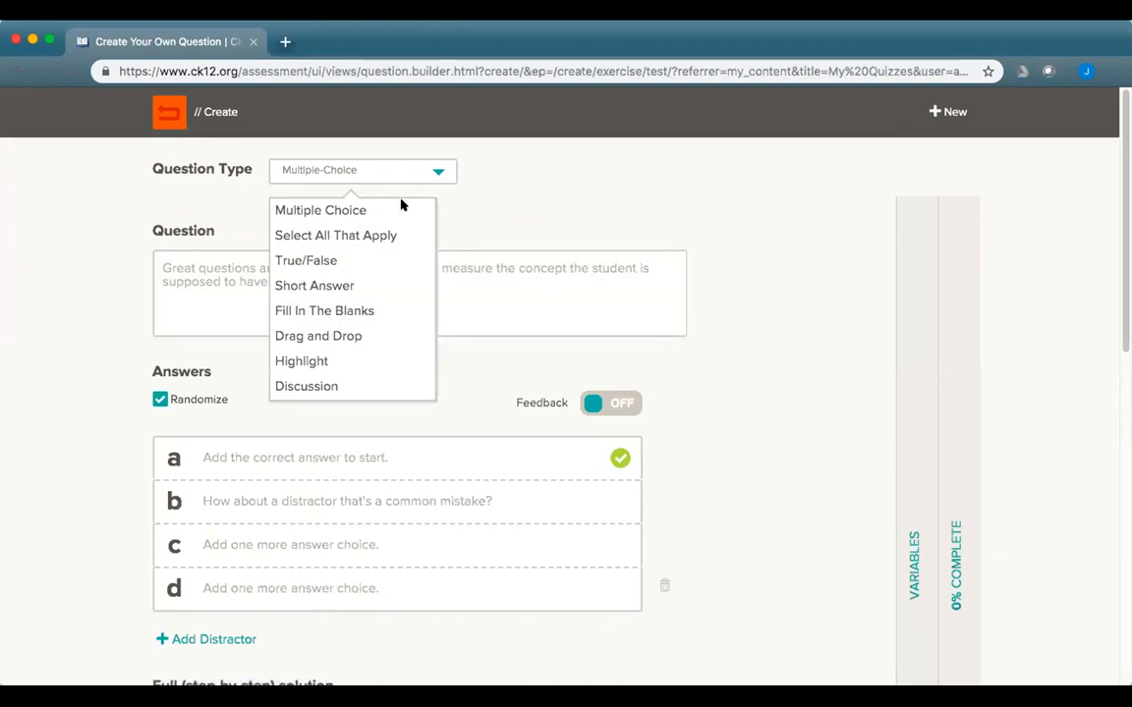
click(628, 201)
scroll(747, 340, down, 2)
scroll(746, 340, down, 3)
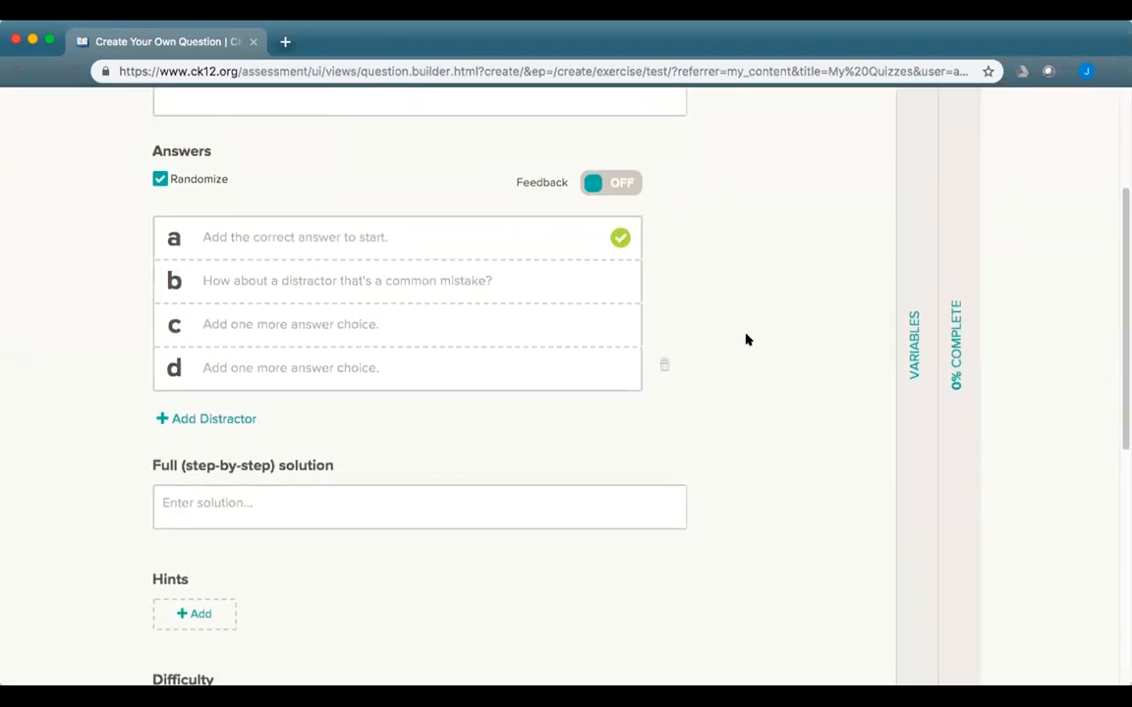
scroll(426, 475, down, 4)
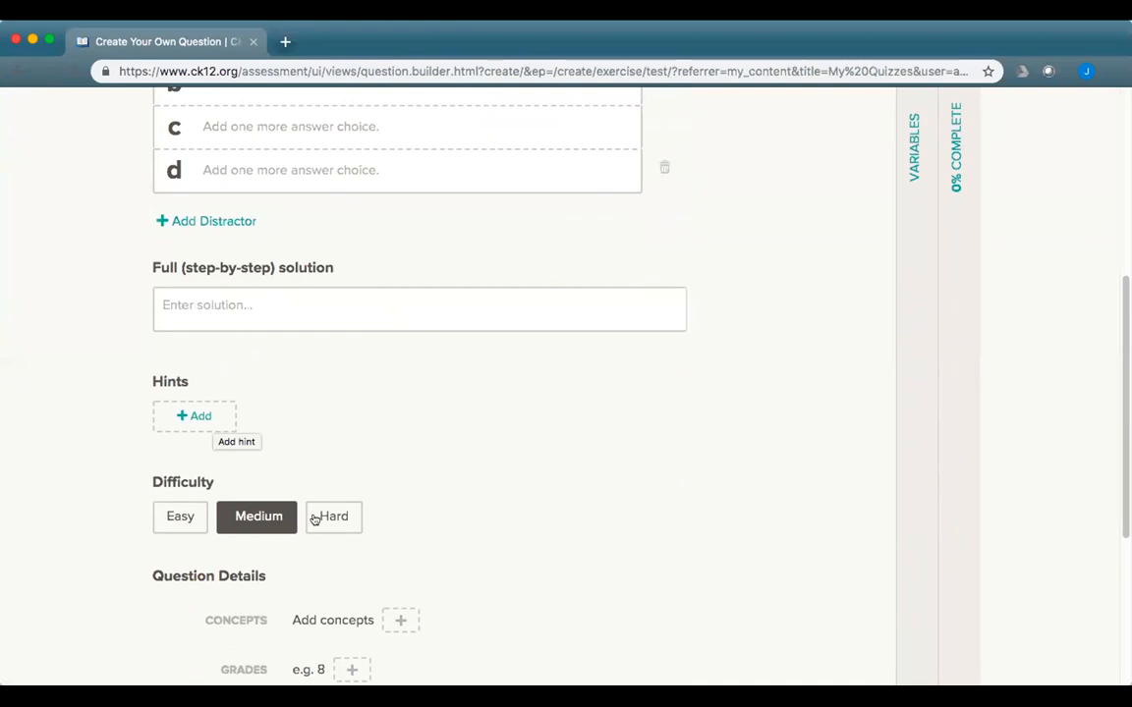
scroll(466, 553, down, 4)
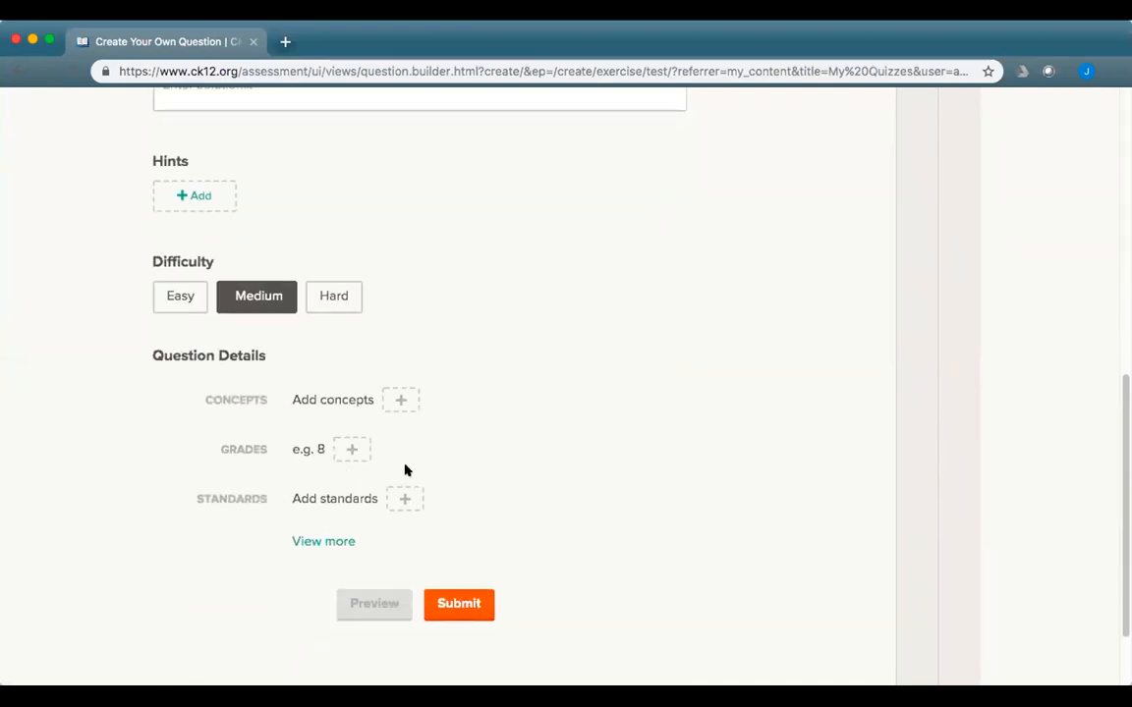
scroll(526, 457, up, 10)
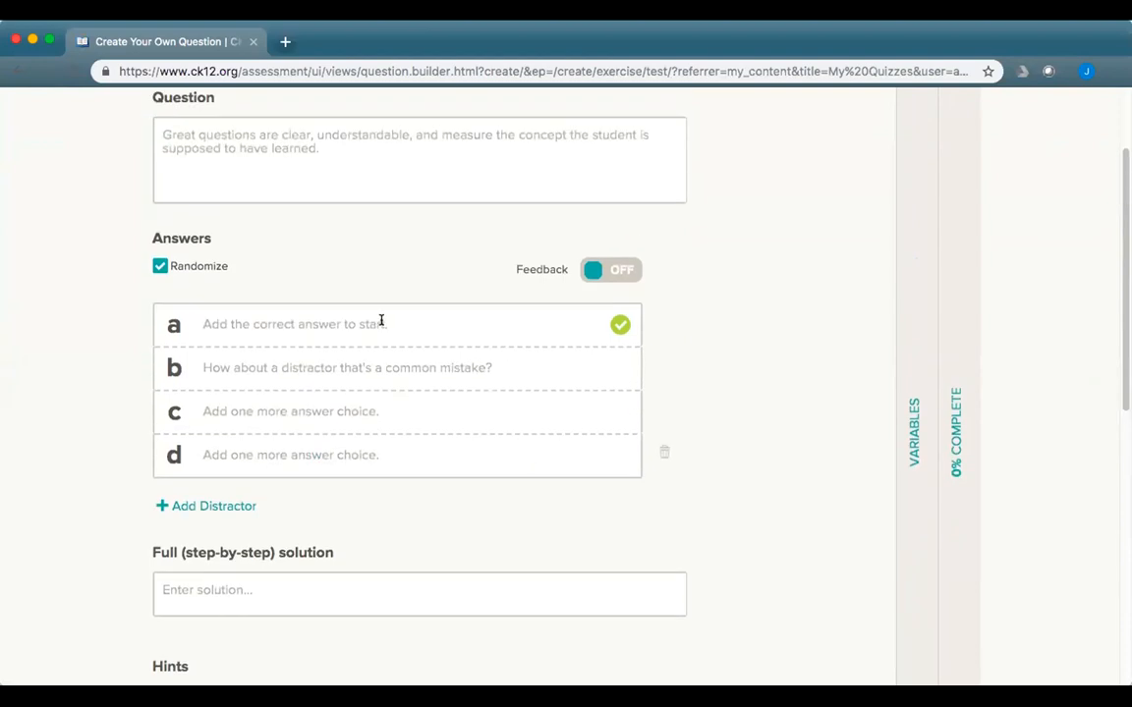
click(380, 321)
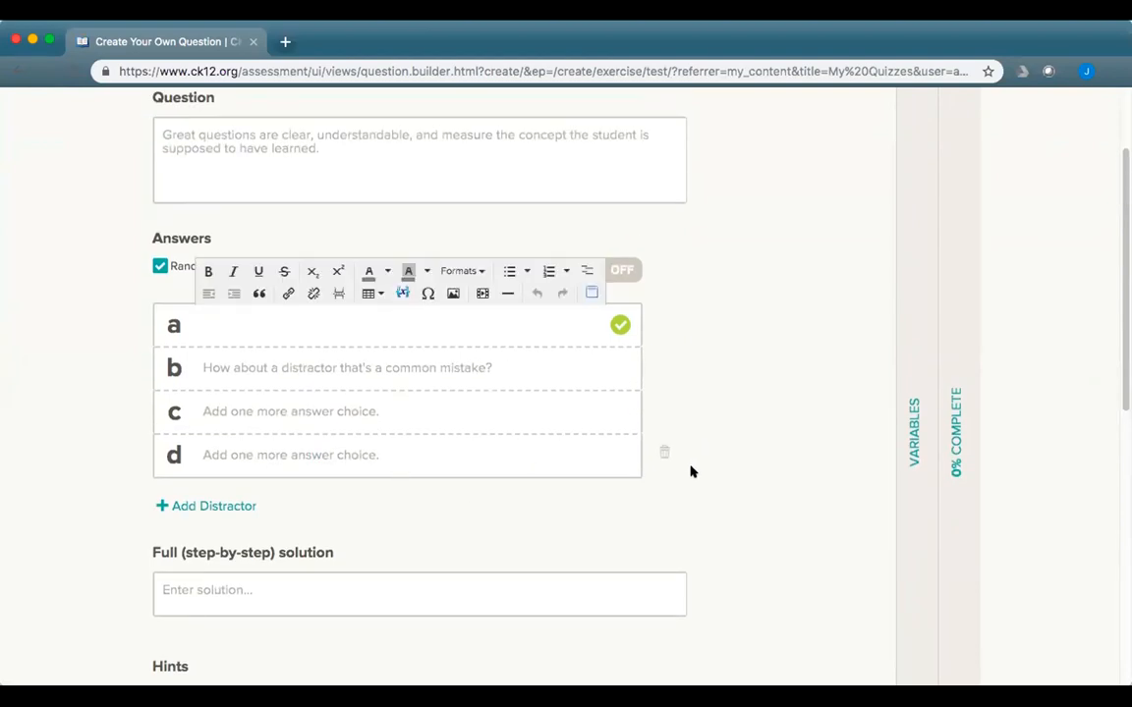
click(452, 378)
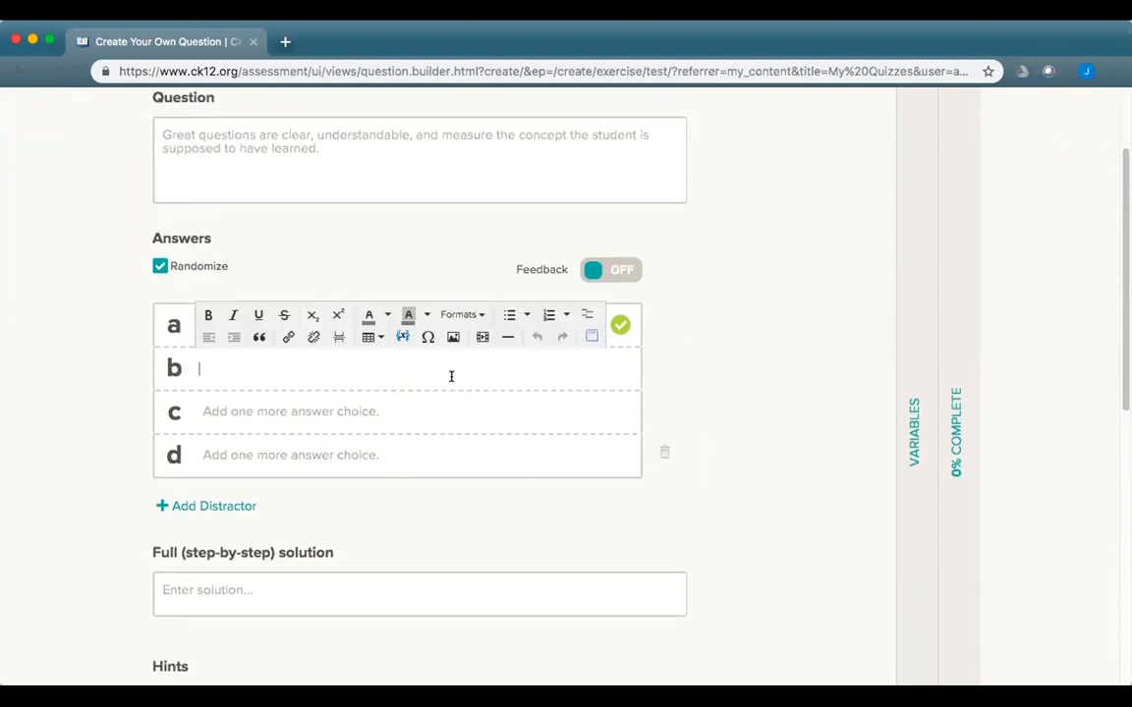
click(756, 362)
scroll(756, 362, up, 3)
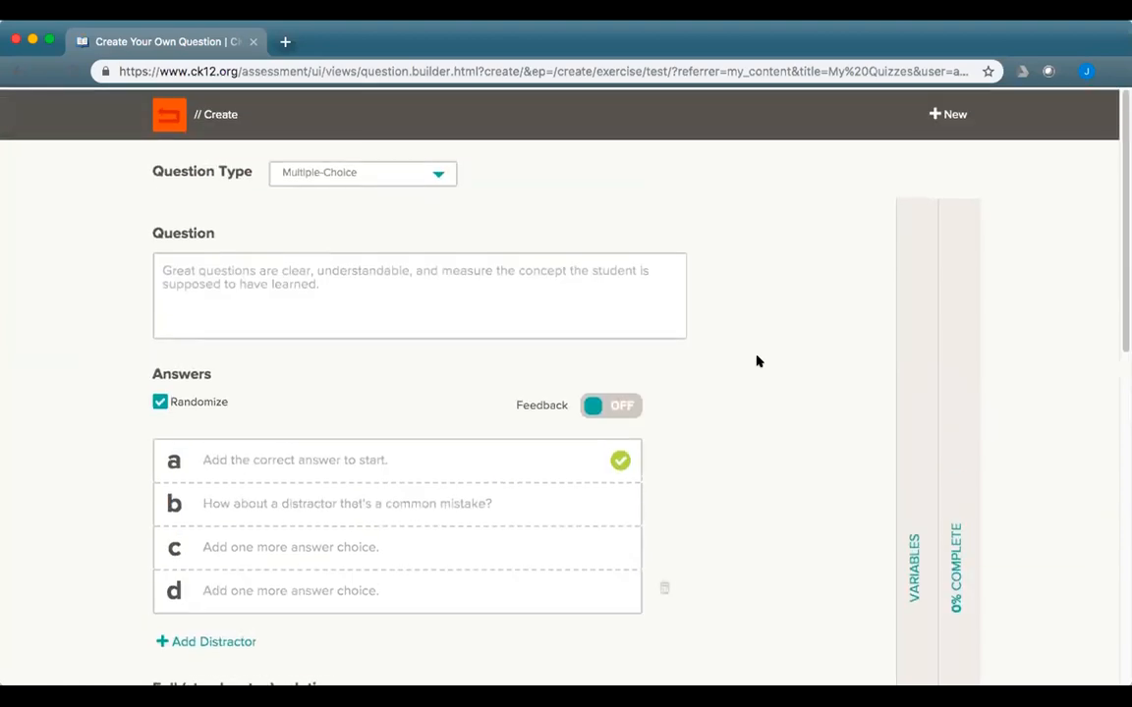
Step: Create a Short Answer question, "WHen water vapor is converted from a gas to a liquid, what part of the water cycle is this?", answered by "condensation"
click(439, 169)
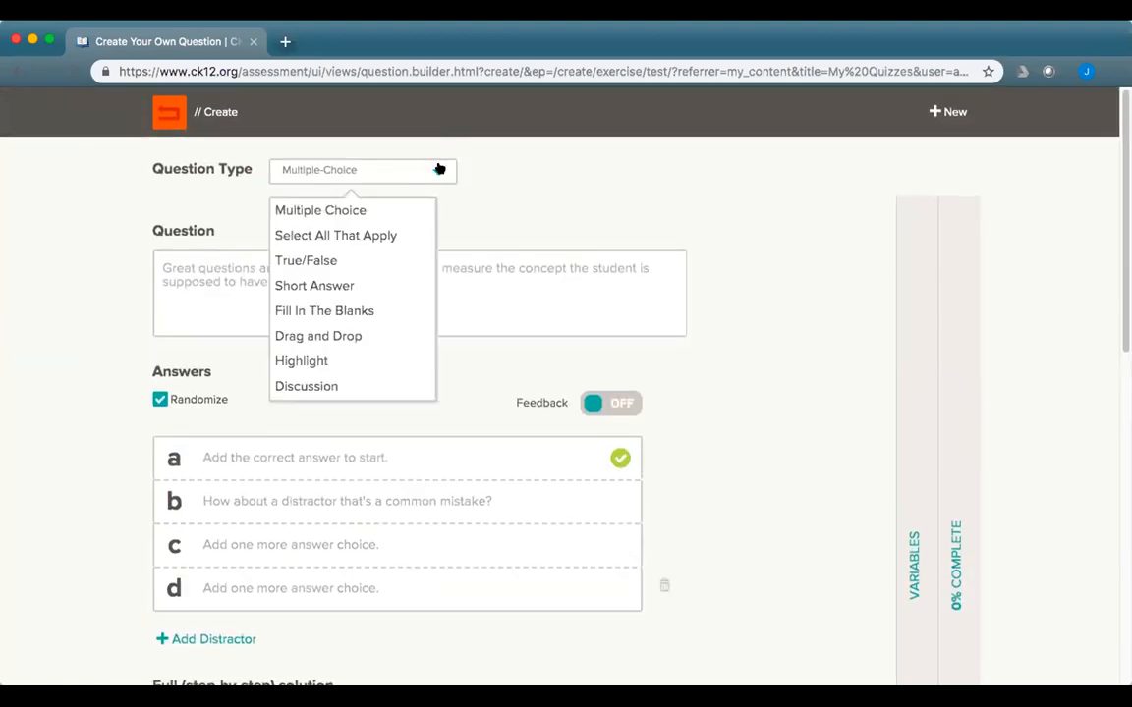
click(346, 284)
click(248, 263)
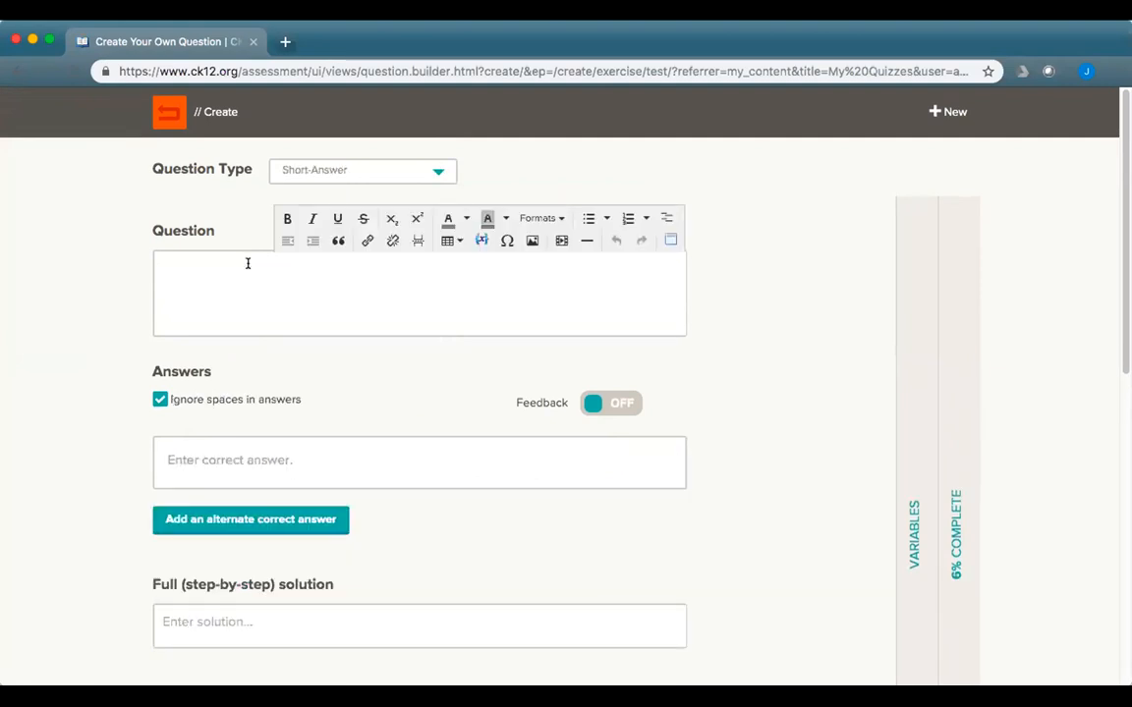
text(WHen water vapor is converted from a gas to a liquid, what part of the water cycle is this?)
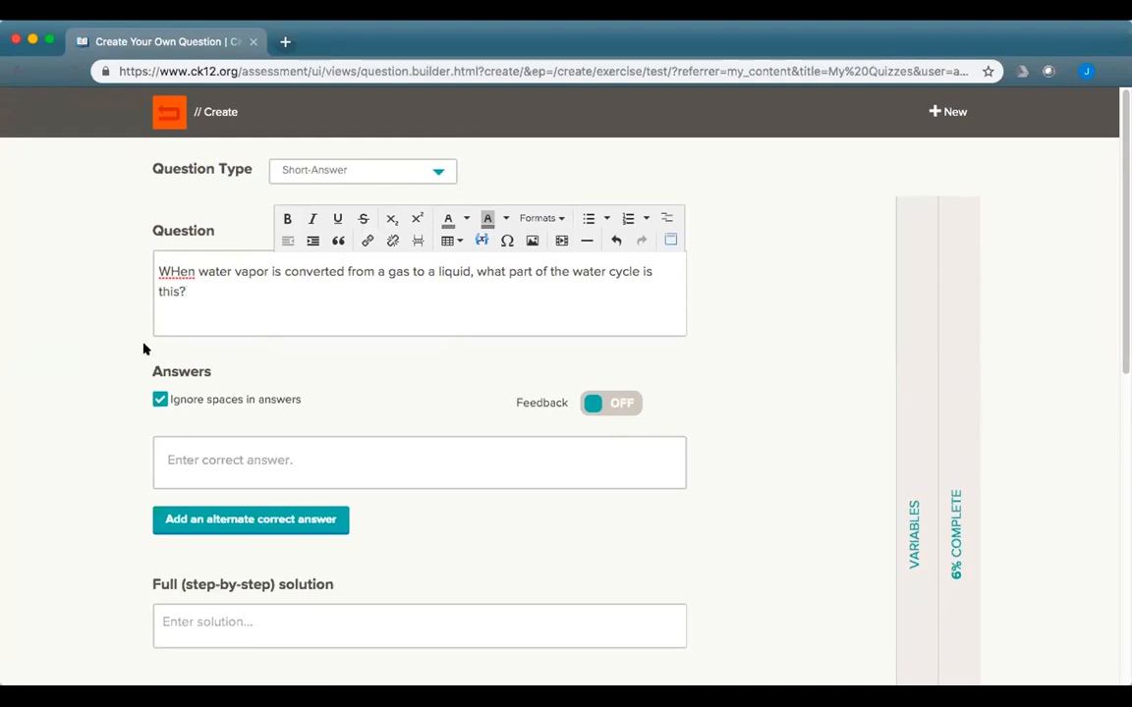
click(184, 451)
text(condensation)
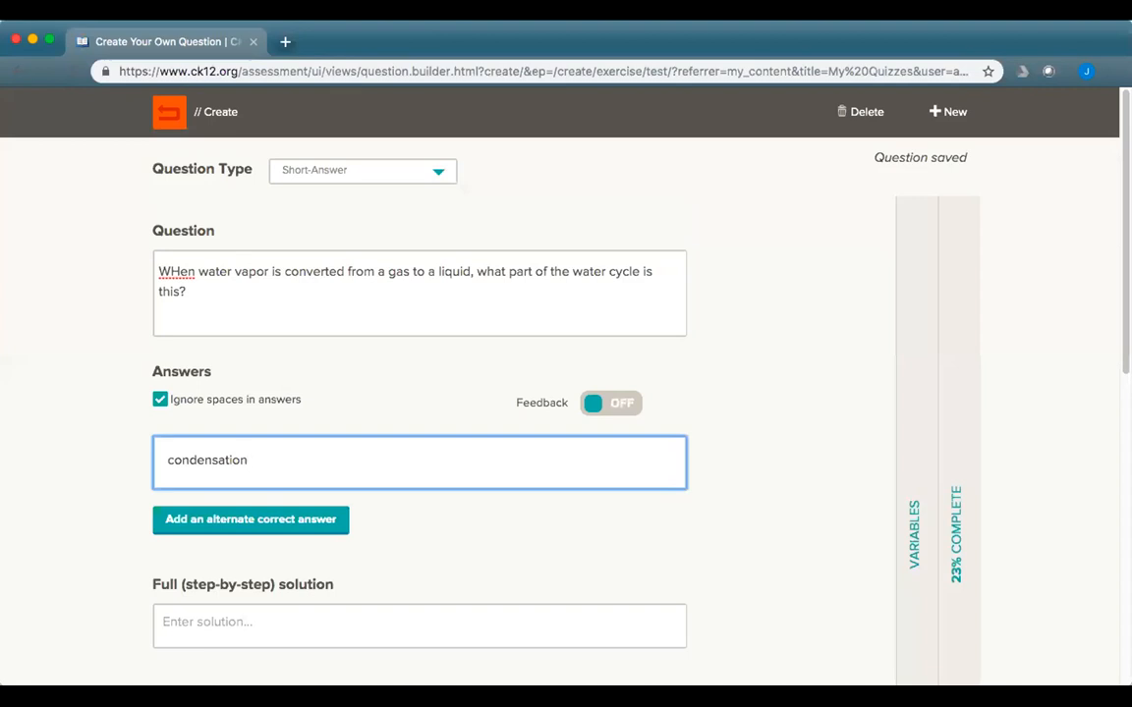
Step: Try adding 1/2 and .5 as alternate correct answers, and delete both alternates
click(240, 520)
click(223, 522)
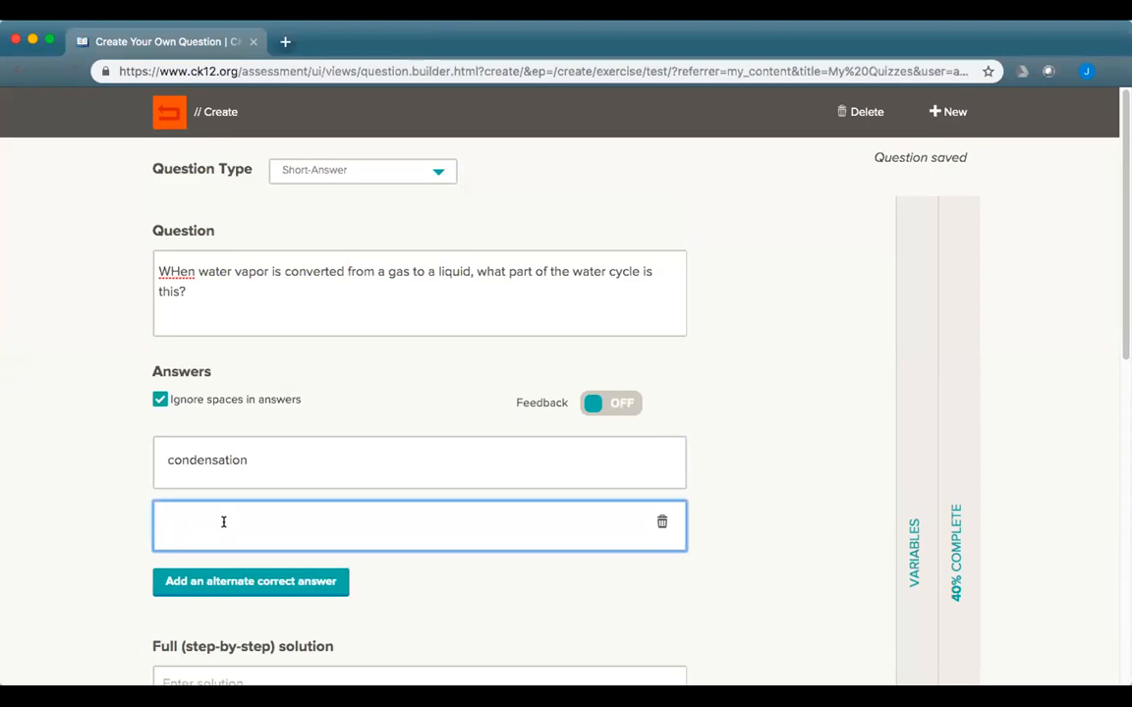
text(1/2 0.5)
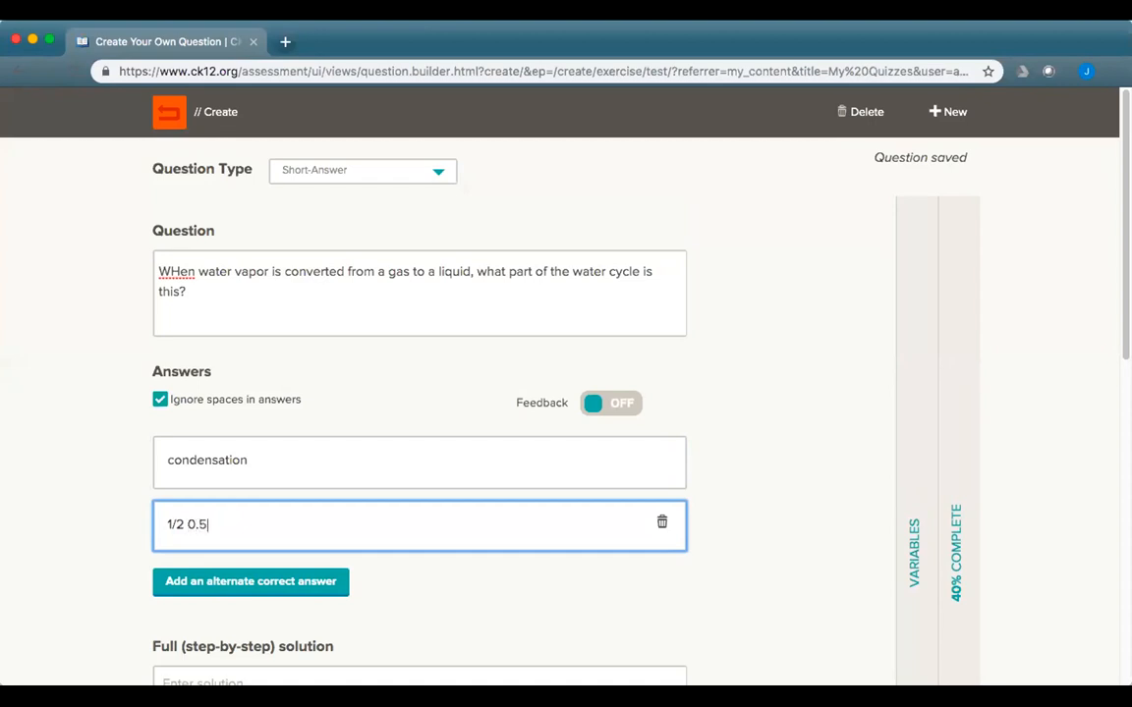
key(BackSpace)
key(BackSpace)
key(BackSpace)
key(BackSpace)
click(189, 581)
text(.05)
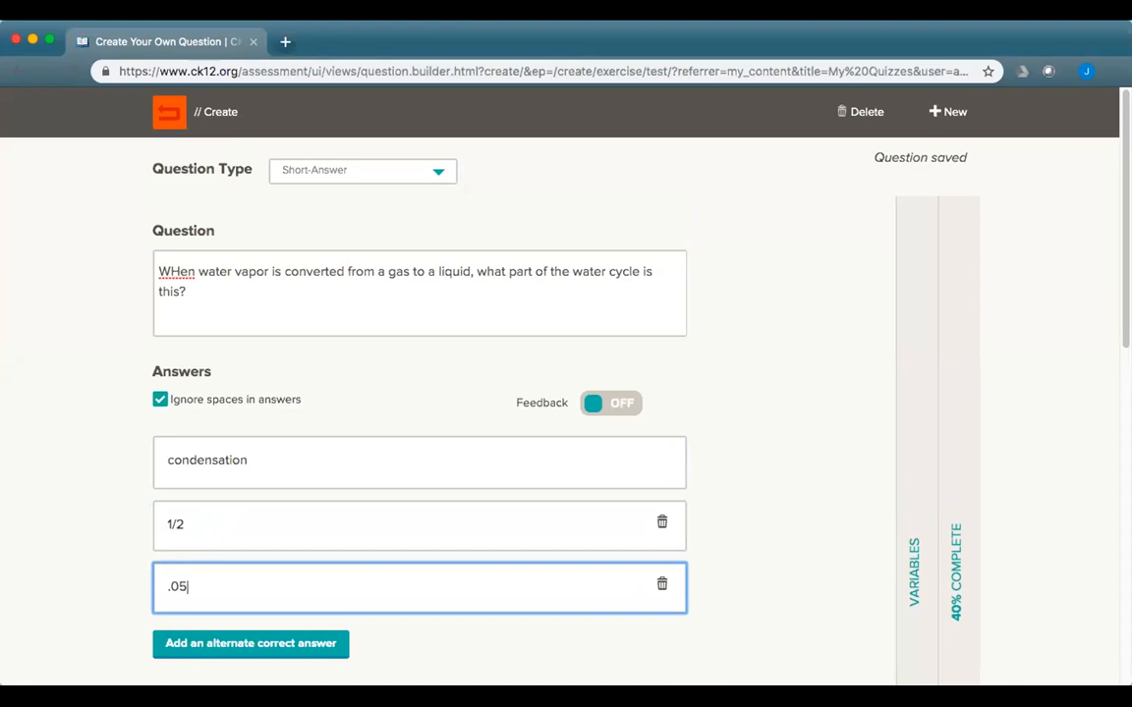
key(BackSpace)
key(BackSpace)
key(BackSpace)
text(.5)
click(662, 583)
click(662, 525)
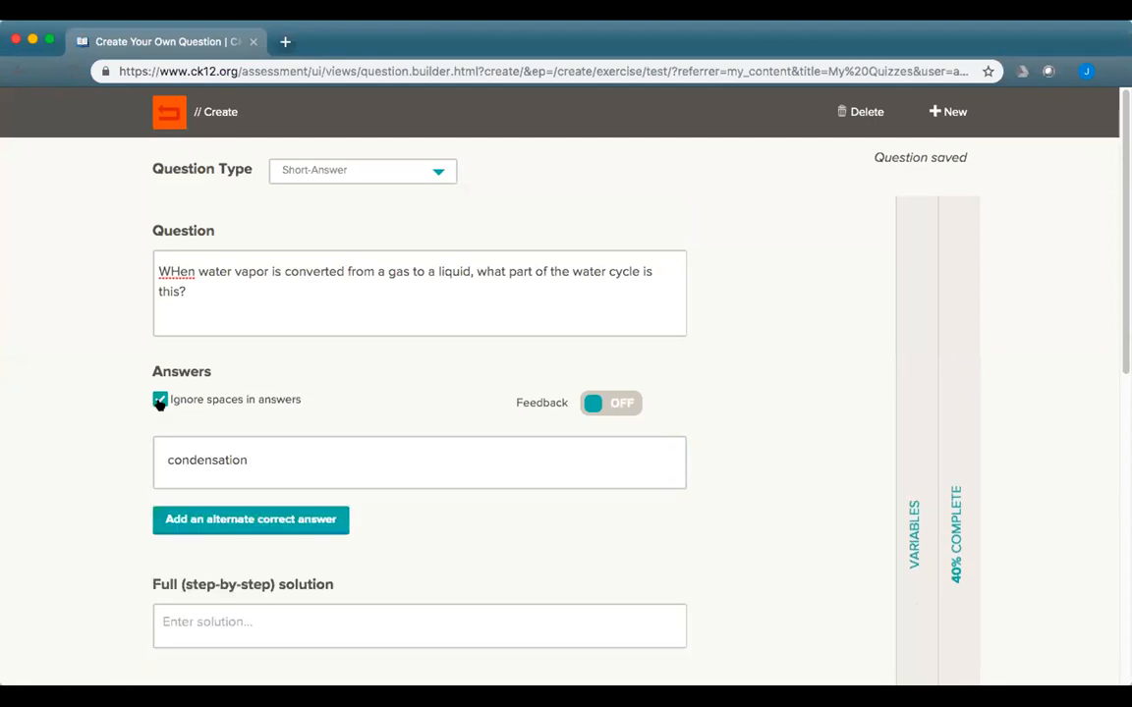
Step: Replace the correct answer with x+2 and turn off ignoring spaces in answers
drag(241, 460, 154, 459)
key(BackSpace)
text(x+2)
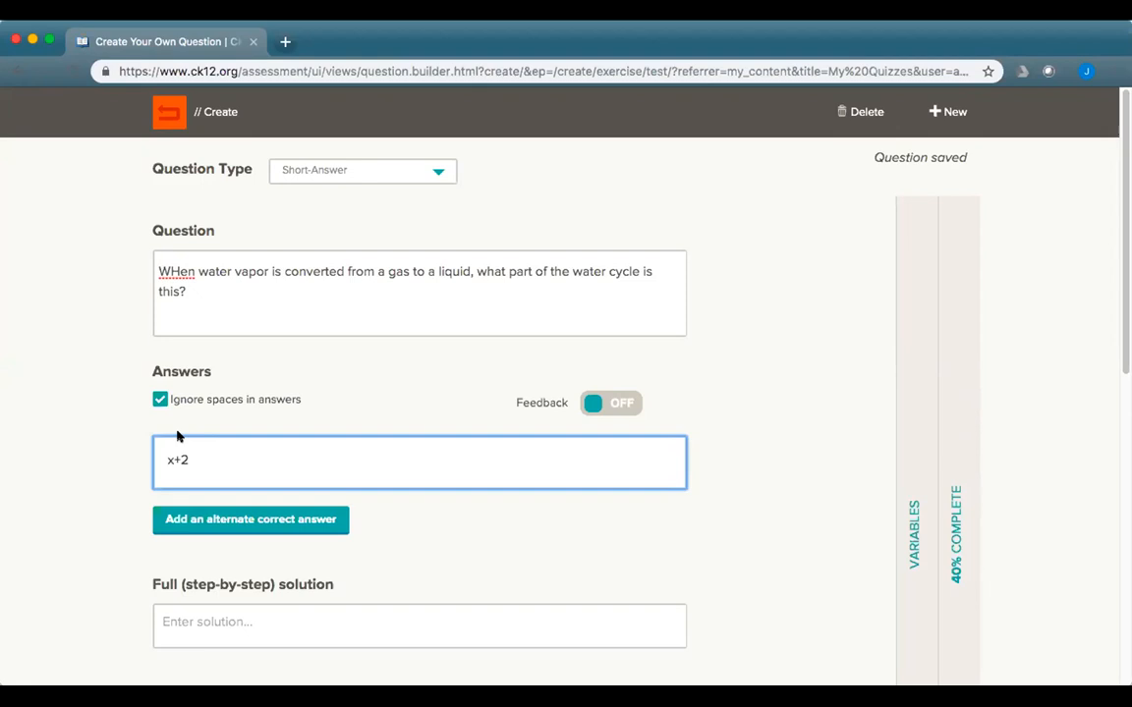
click(158, 400)
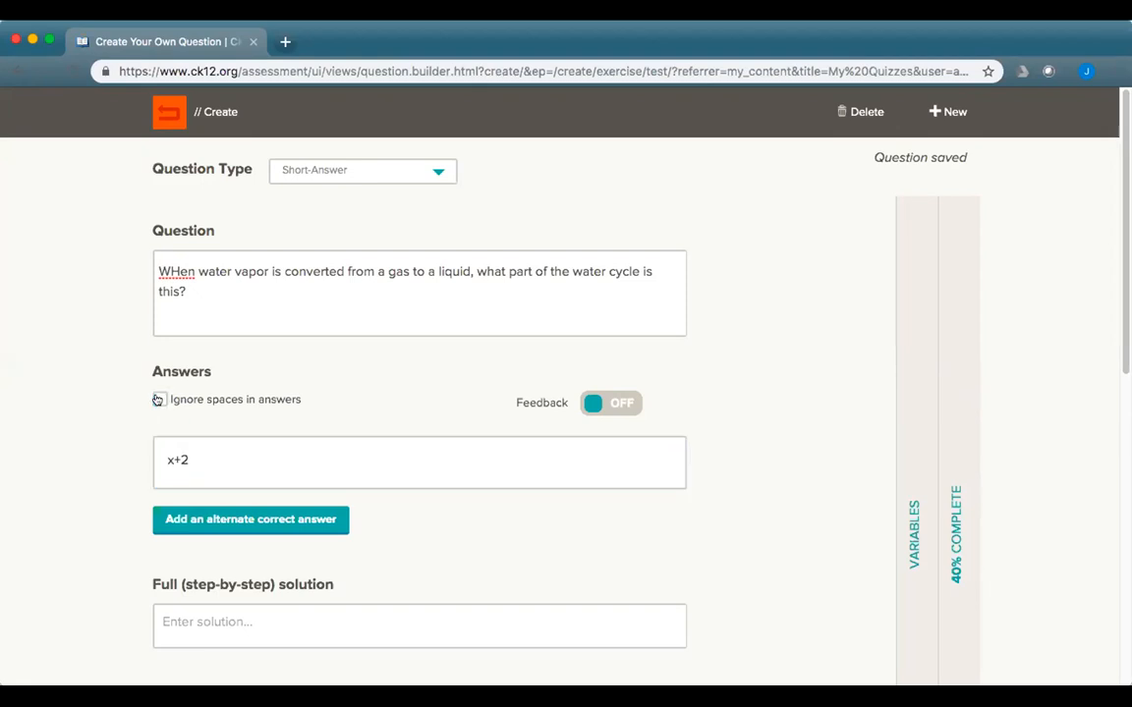
Step: Insert spaces around the plus sign so the correct answer reads x + 2
click(231, 461)
key(Left)
key(Left)
key(Left)
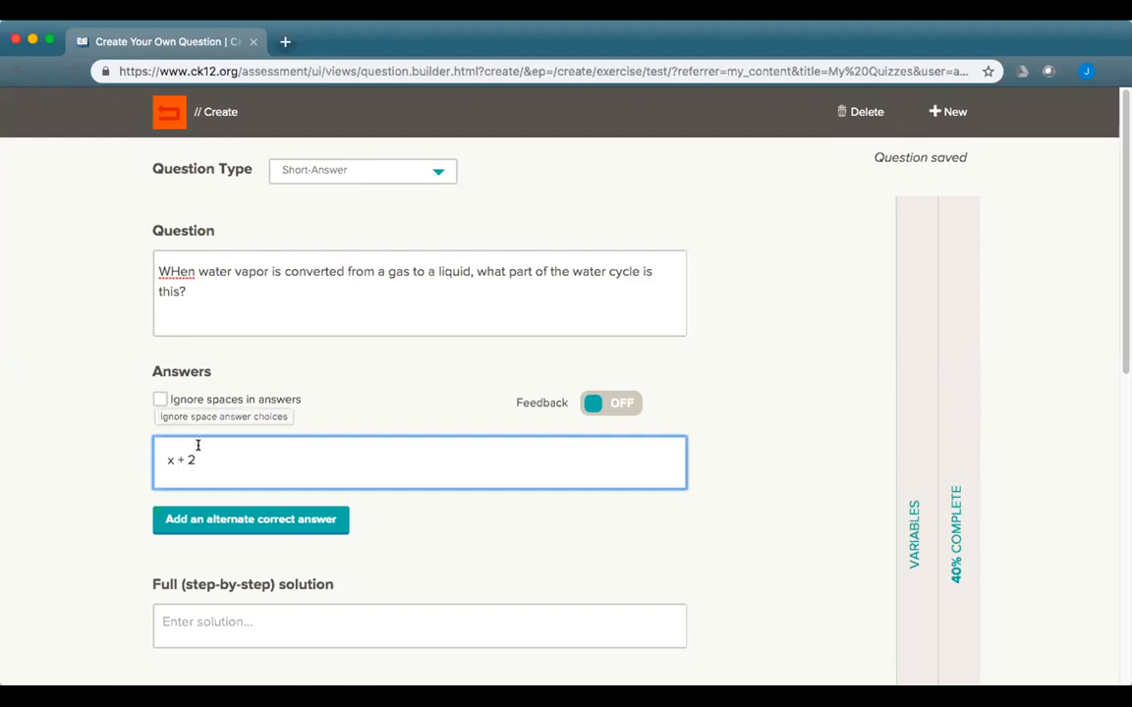
Step: Change the question type to Fill In The Blanks, accepting the loss of the response data
scroll(196, 413, down, 1)
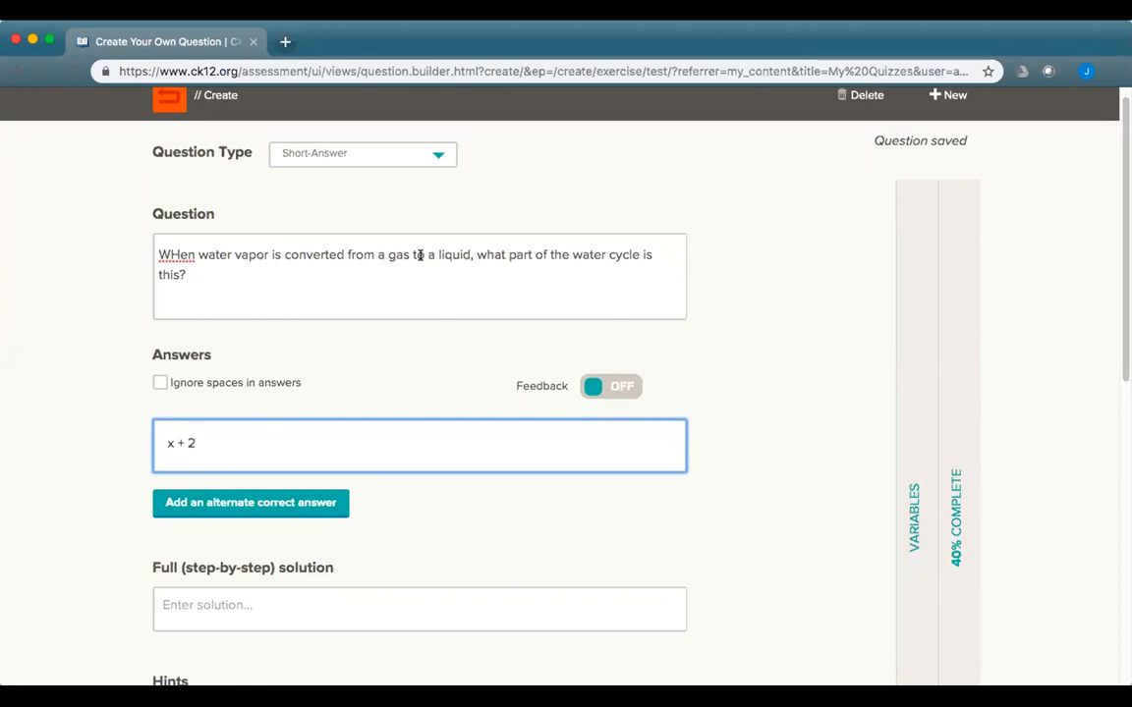
click(435, 155)
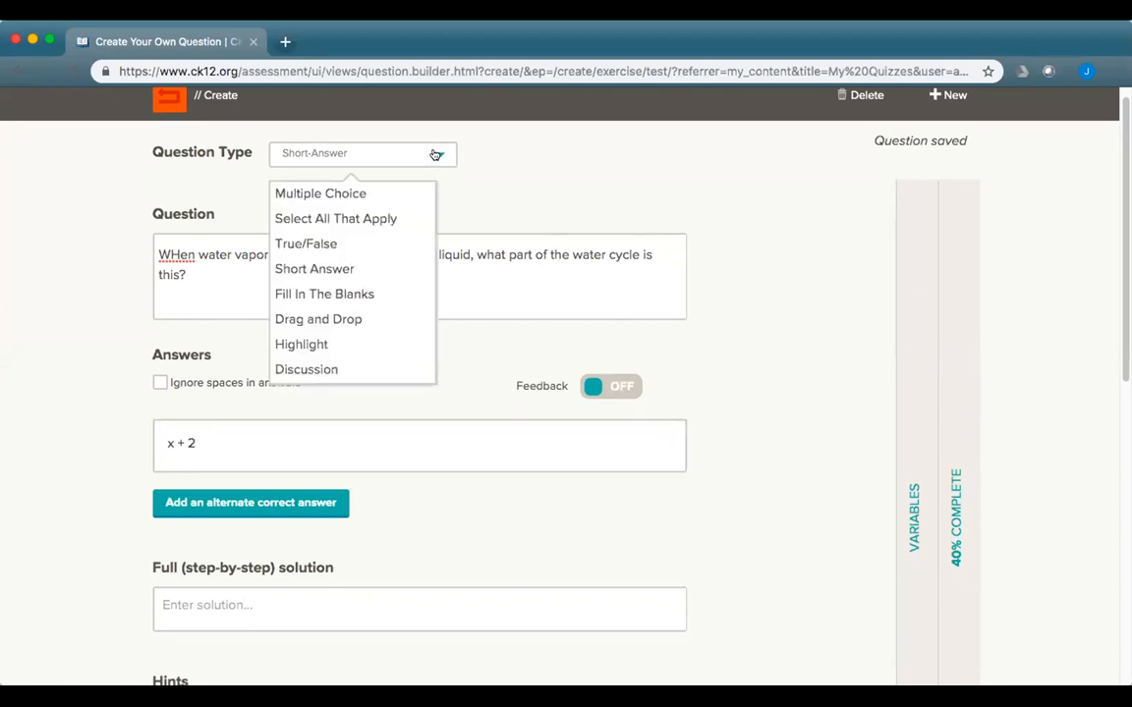
click(374, 297)
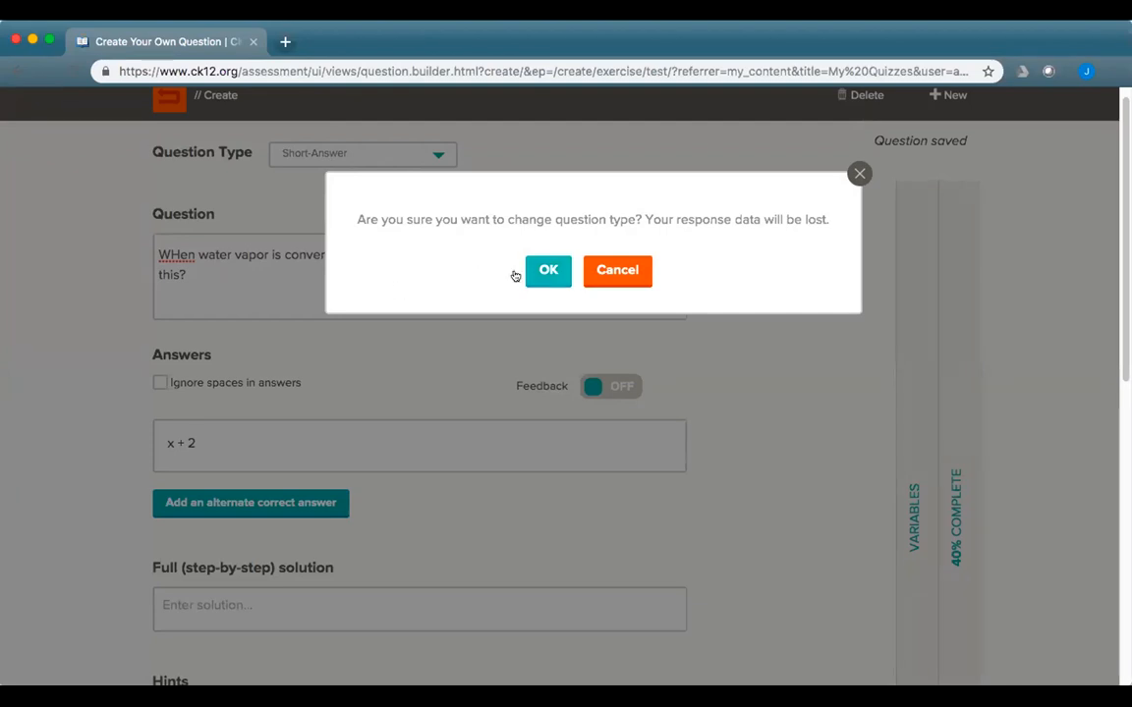
click(548, 272)
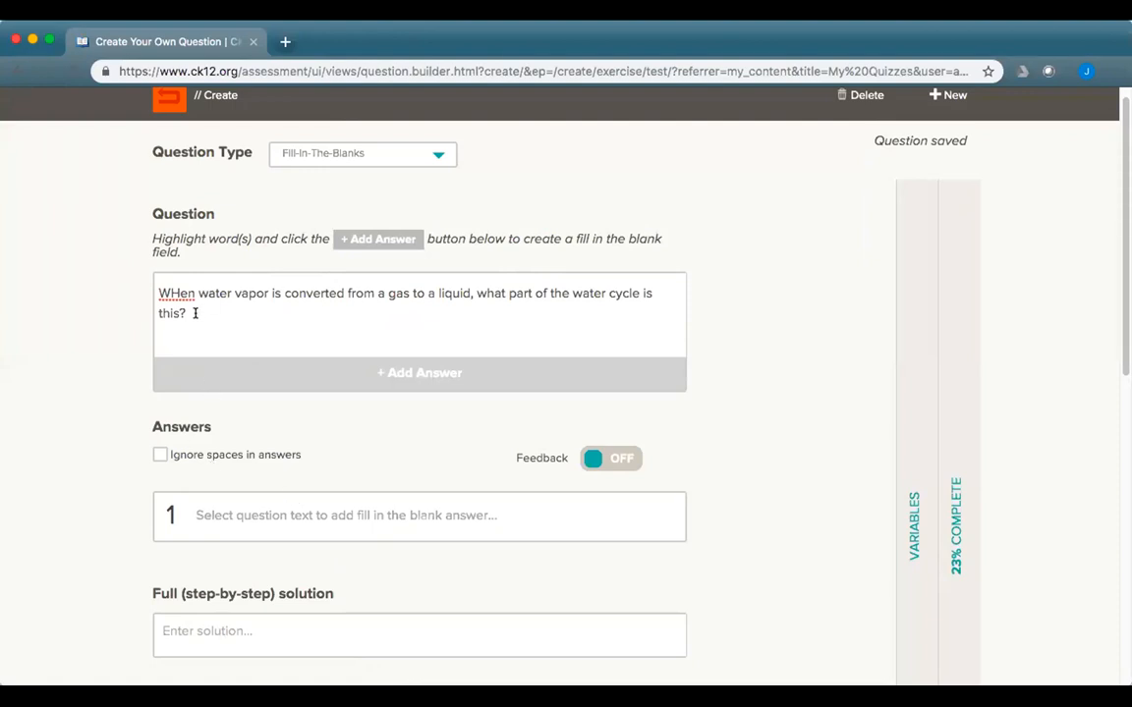
Step: Replace the question text with "Write a third degree polynomial with roots 2, -1, & 3"
drag(194, 313, 116, 274)
key(BackSpace)
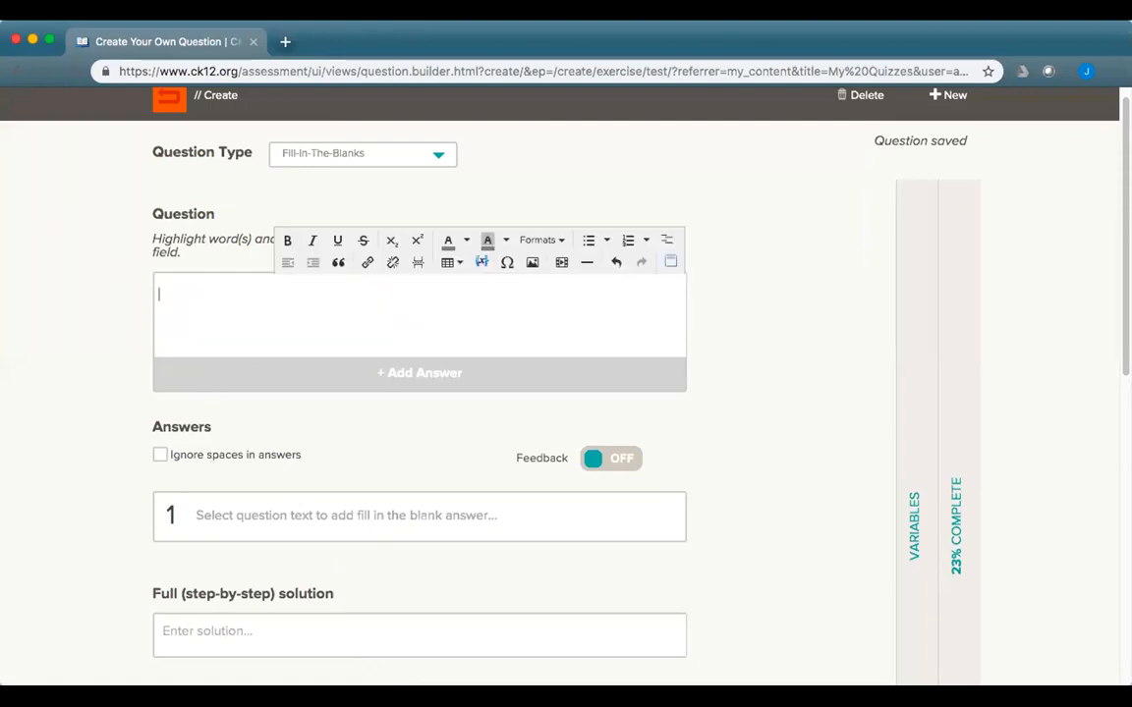
text(Write a third degree polynomial with roots 2, -1, & 3)
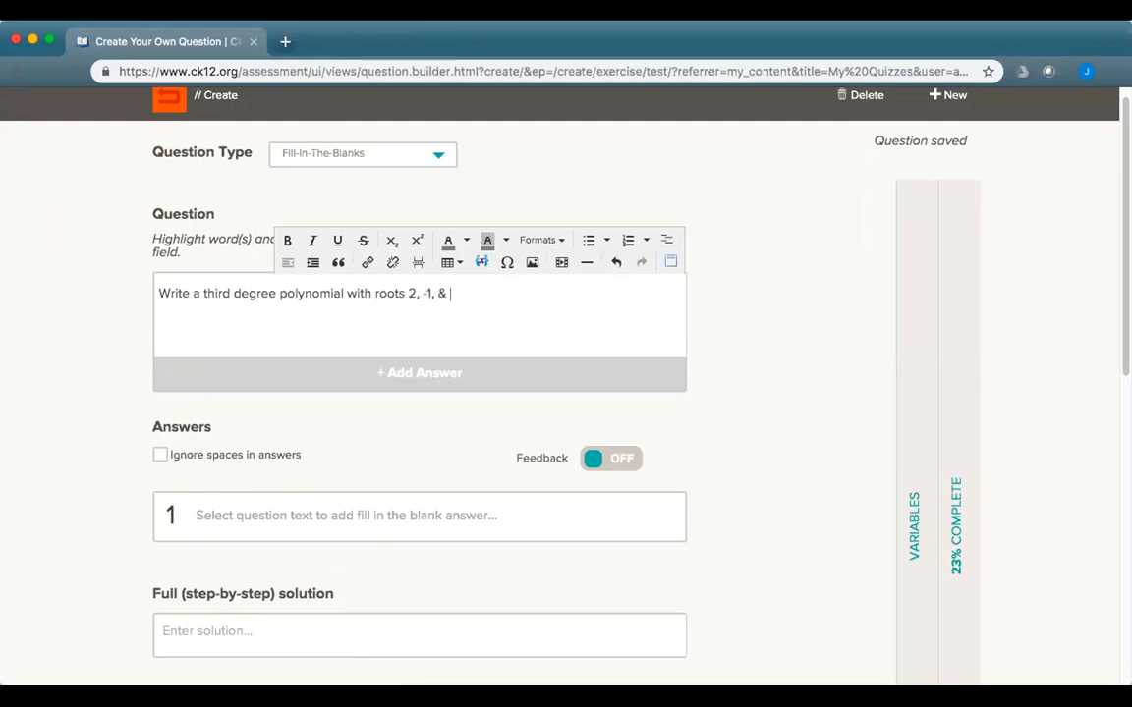
Step: Remove the comma after -1, end the question sentence with a period, and add the line y = x^3-4x^2+x+6 below it
click(433, 292)
key(BackSpace)
click(487, 291)
text(.)
key(Return)
text(y = x^3)
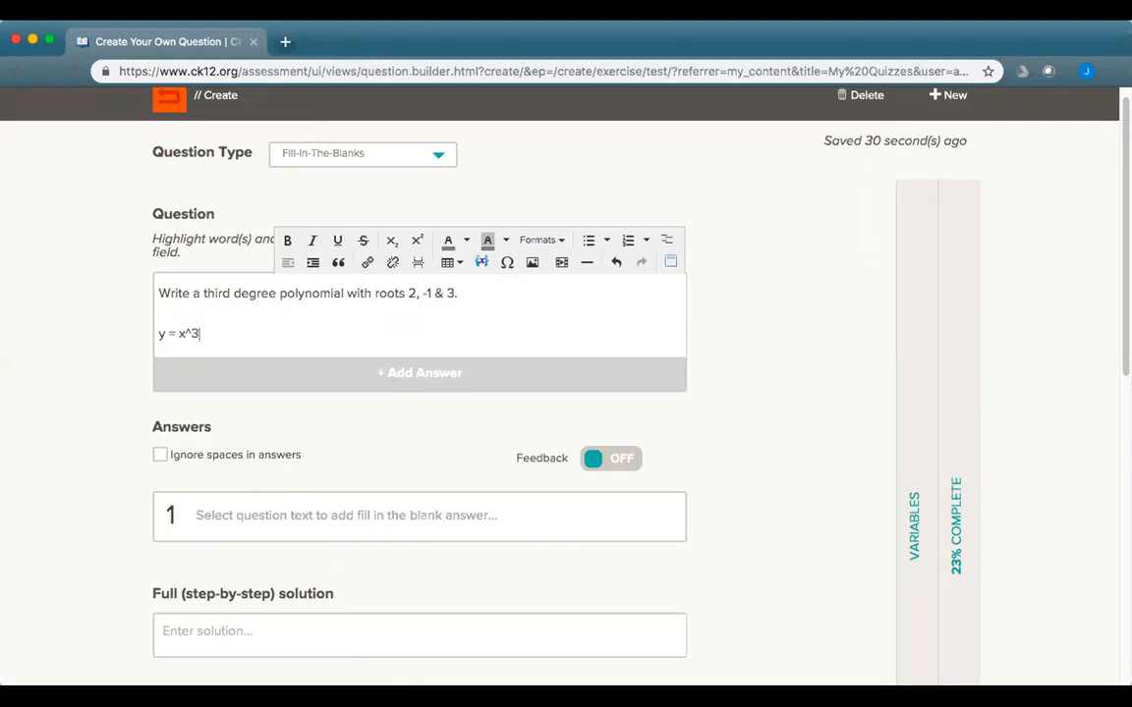
text(-4x^2+x+6)
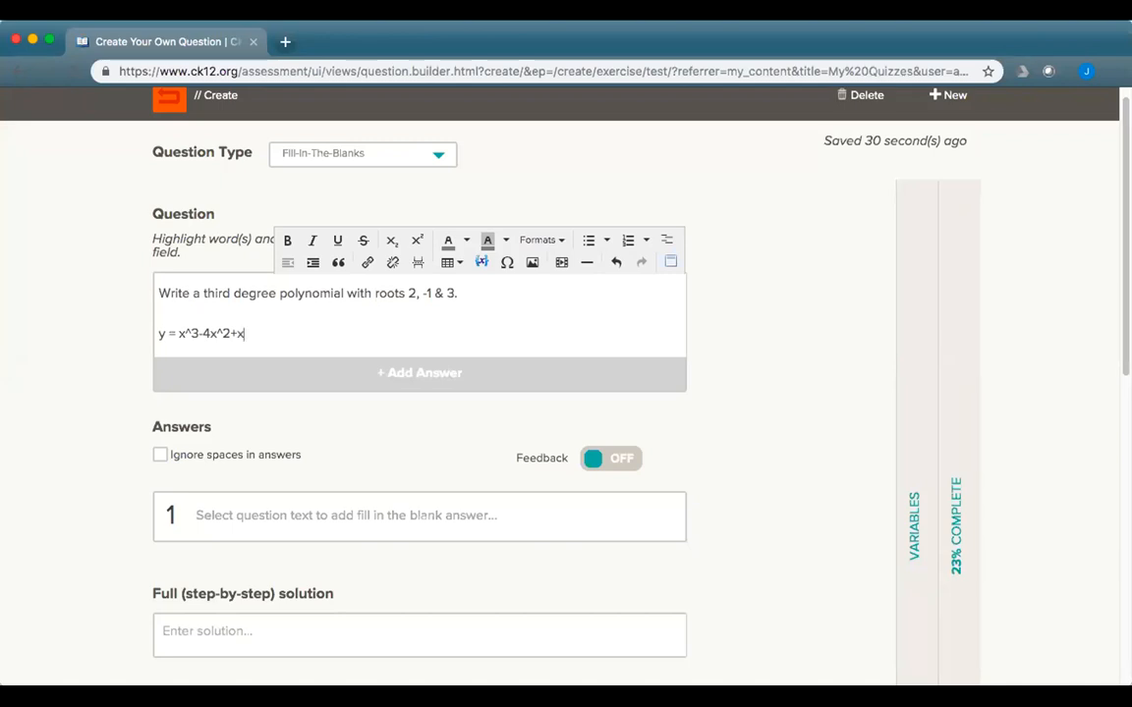
Step: Format the exponents 2 and 3 in the polynomial as superscripts and remove their caret symbols
click(212, 329)
text(2)
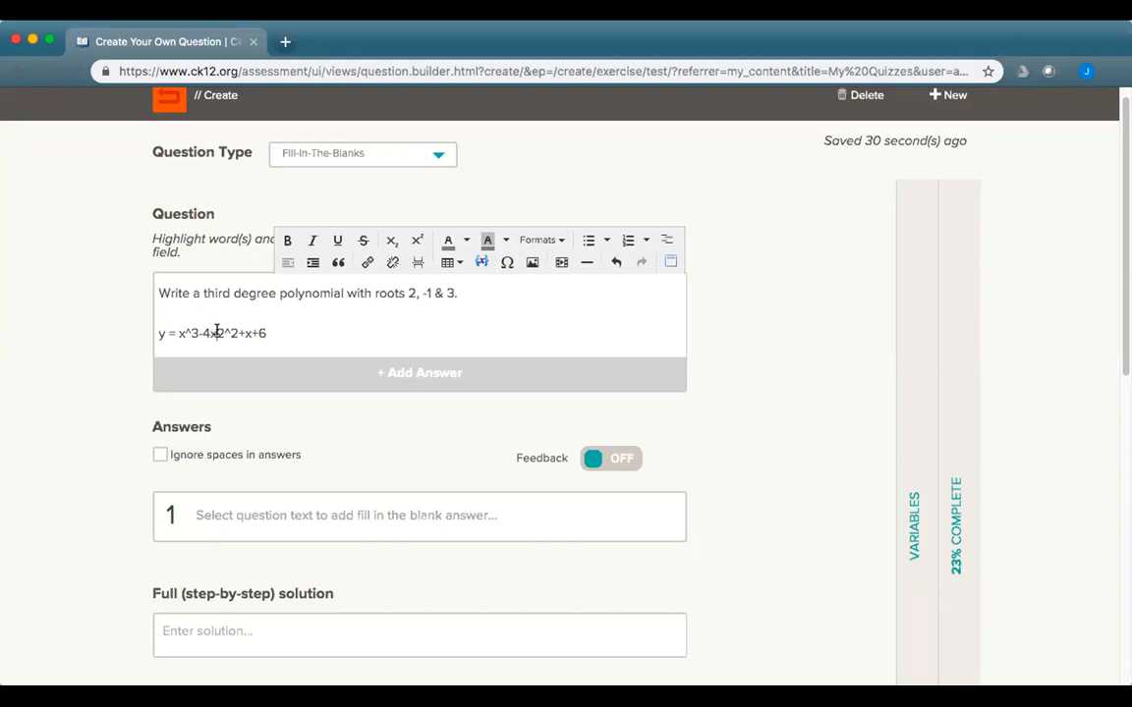
drag(215, 333, 221, 333)
click(419, 240)
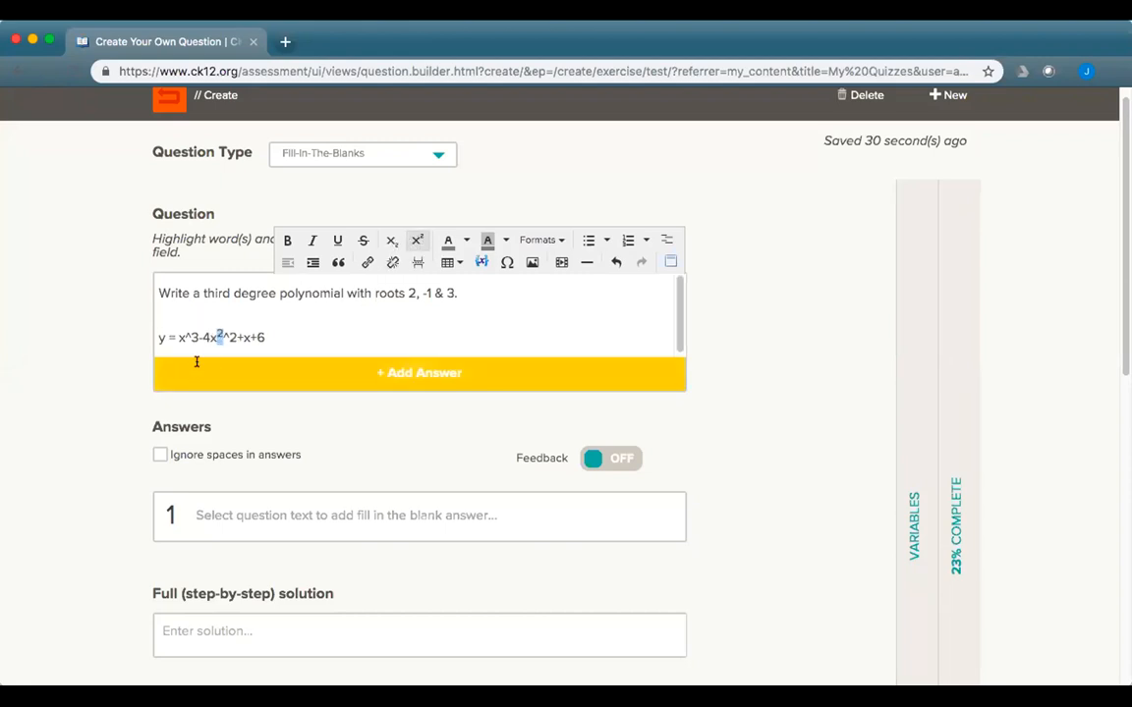
click(223, 337)
key(Delete)
key(Delete)
drag(190, 337, 197, 337)
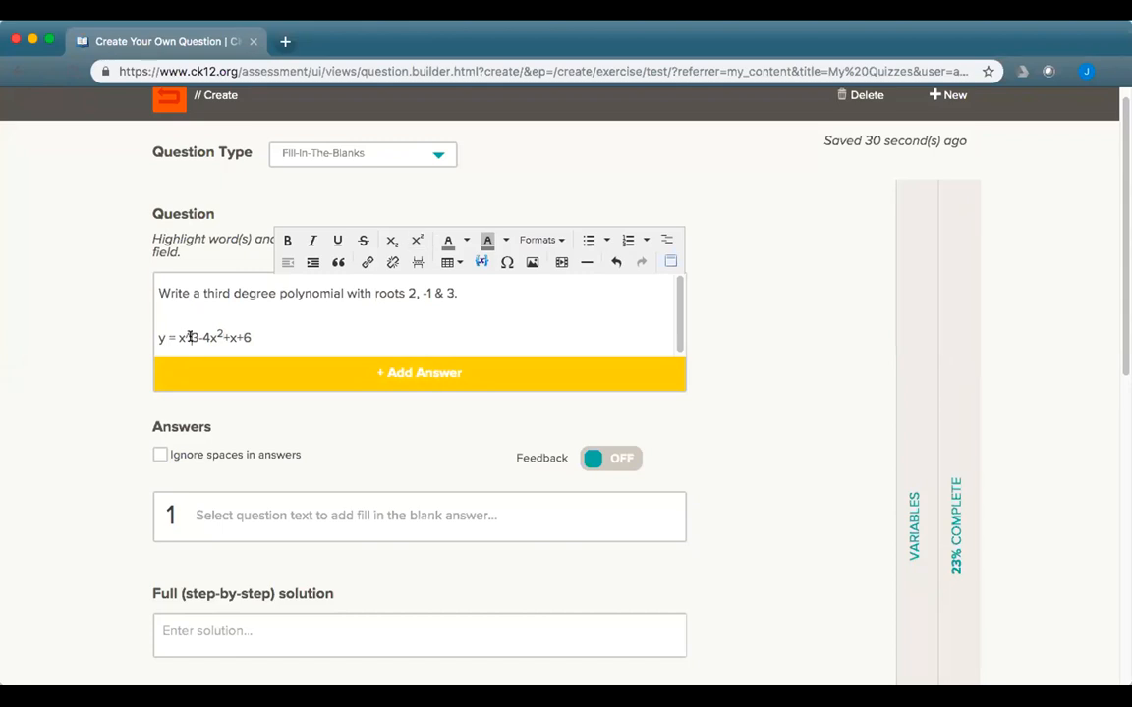
click(418, 240)
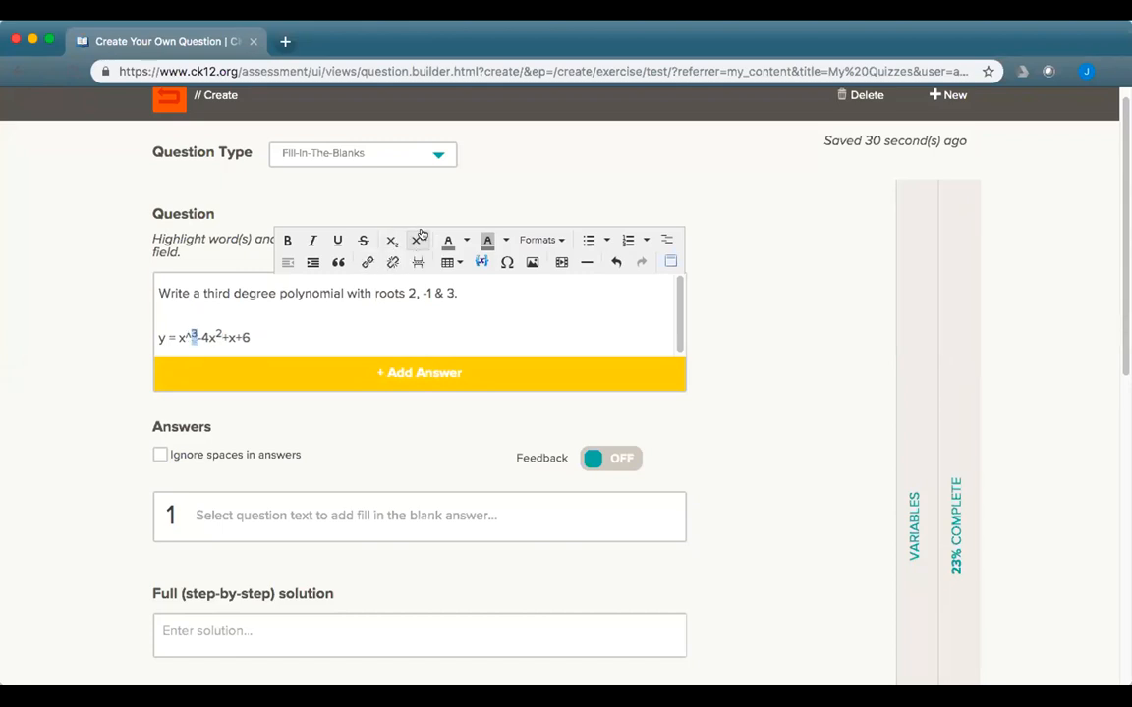
click(191, 337)
key(BackSpace)
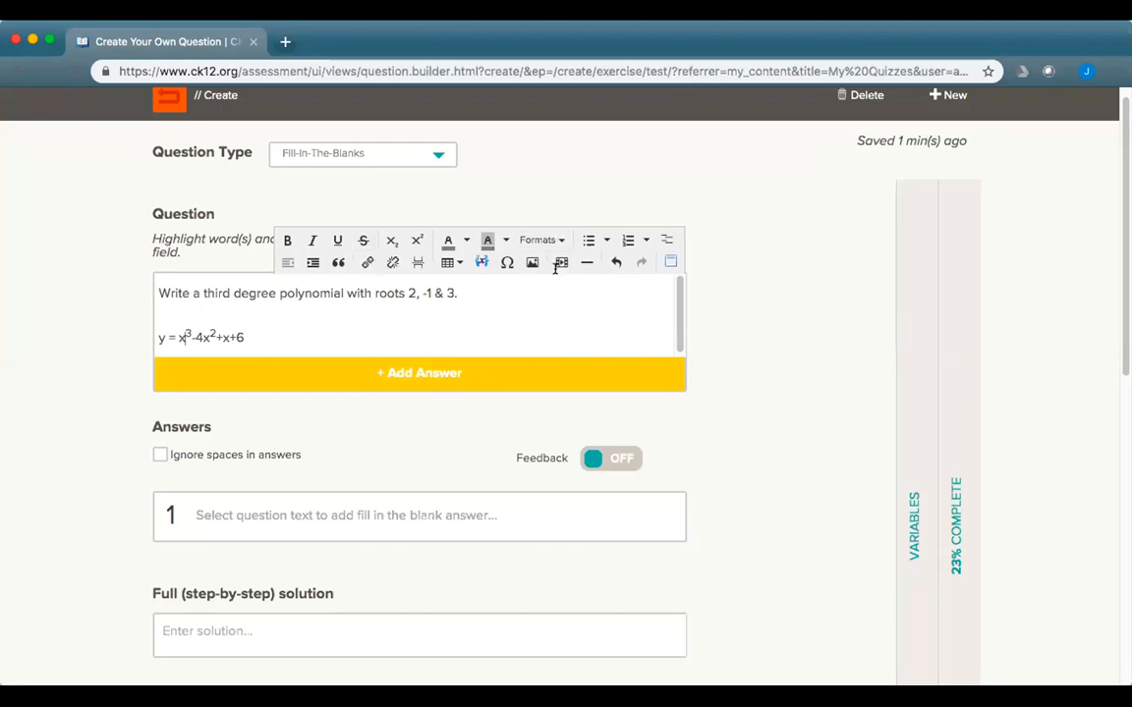
click(334, 515)
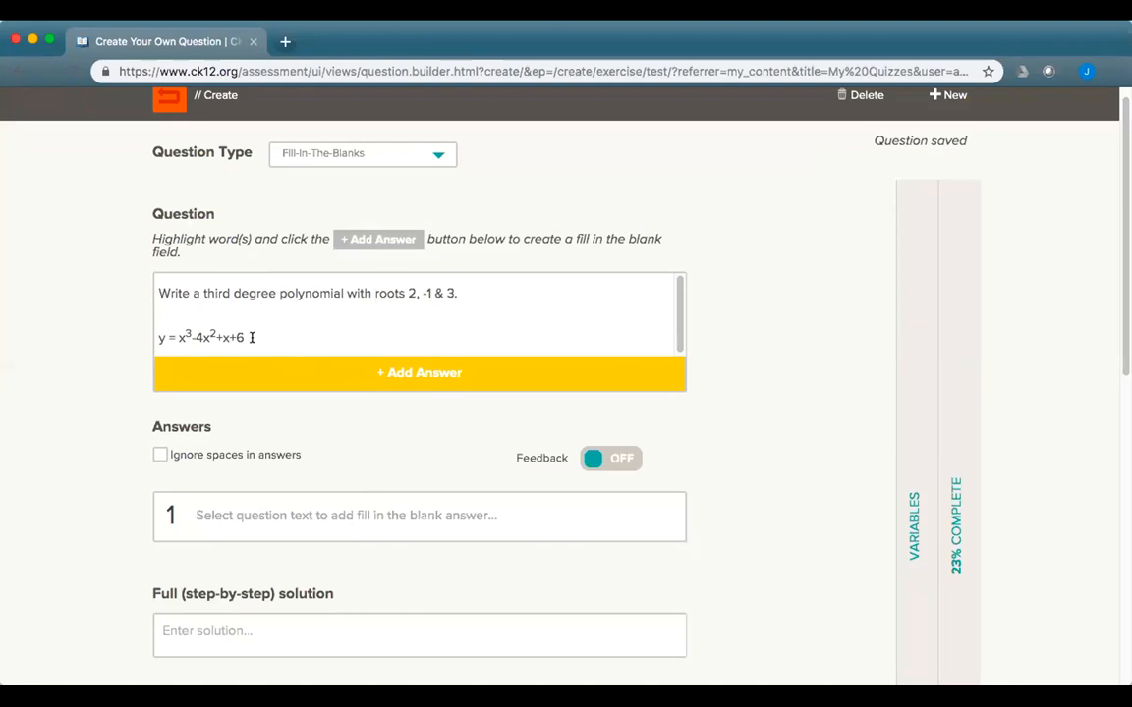
Step: Insert the coefficient 1 before the cubic term, and make 1 and -4 fill-in-the-blank answers
click(178, 336)
text(1)
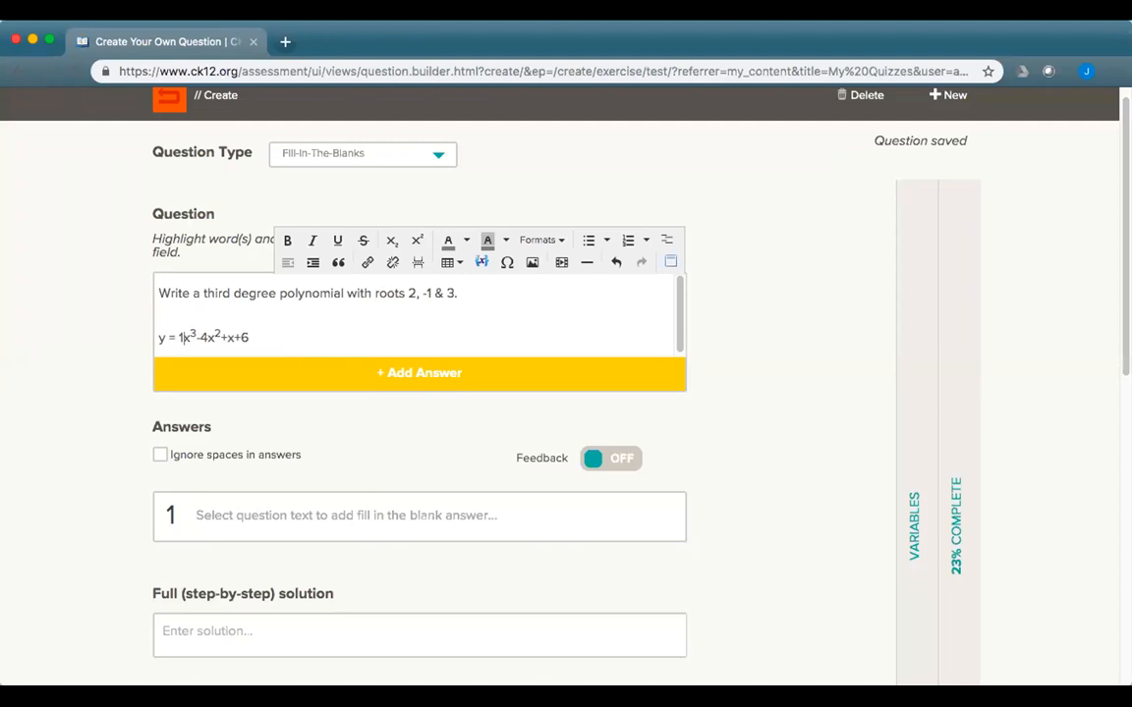
drag(178, 336, 215, 337)
click(225, 378)
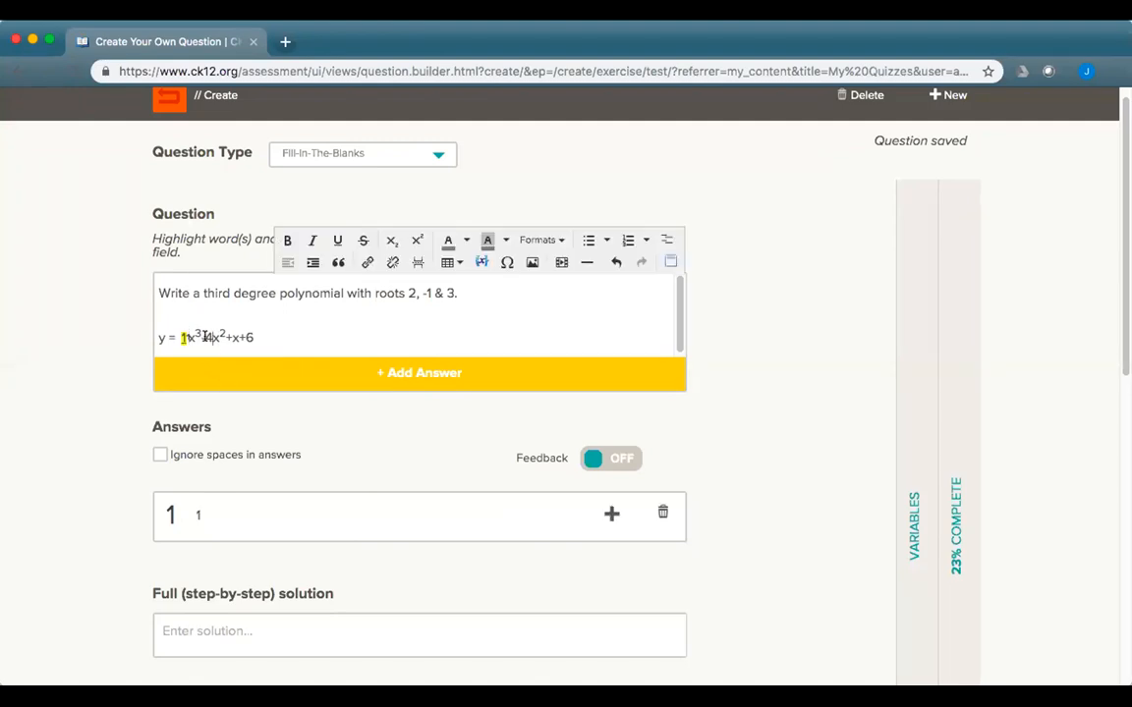
click(235, 376)
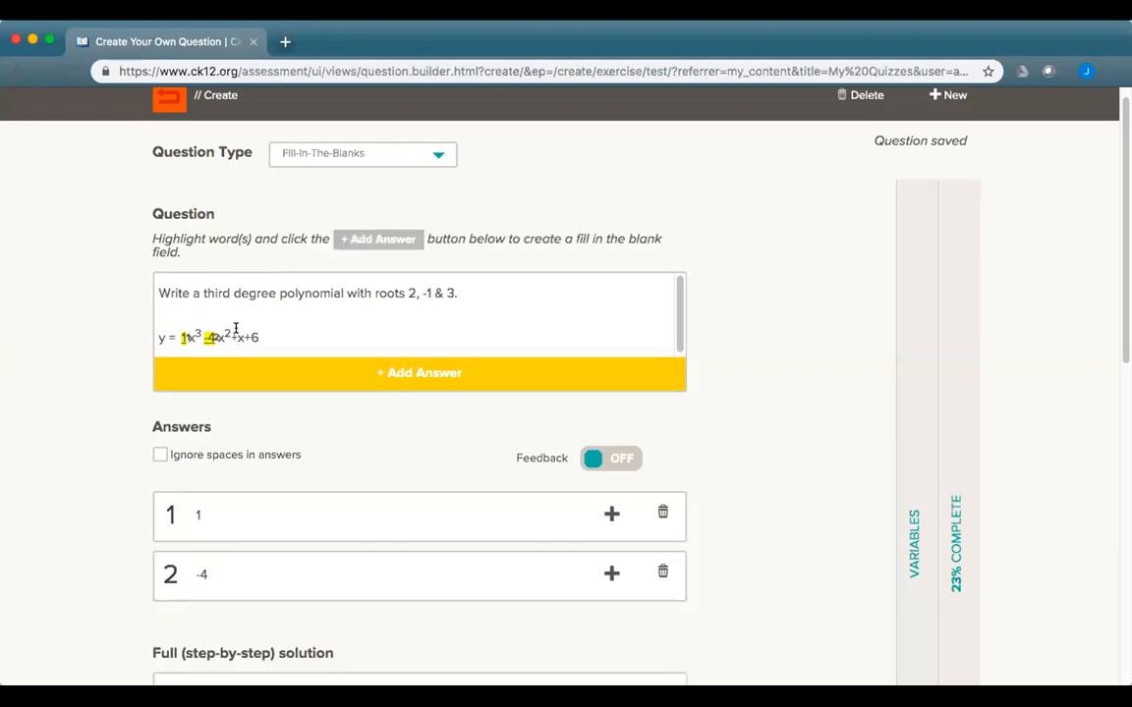
Step: Insert the coefficient 1 before the linear x term, and make it and the constant 6 fill-in-the-blank answers
click(236, 330)
text(1)
drag(241, 331, 261, 333)
click(255, 371)
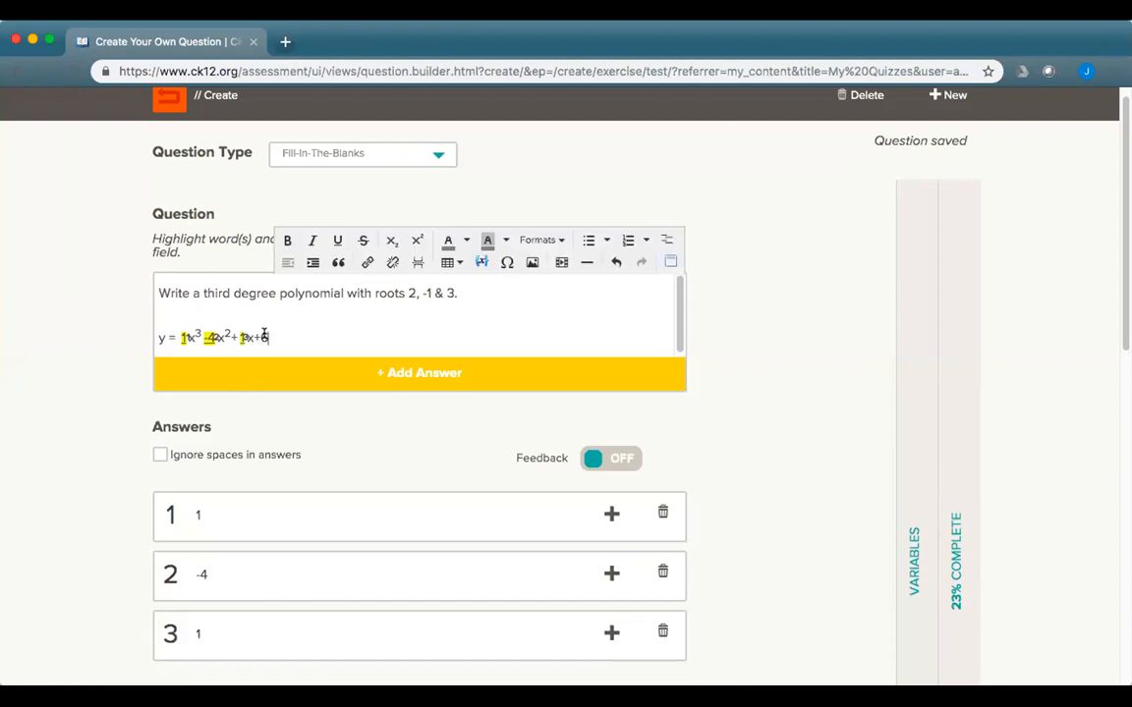
click(285, 382)
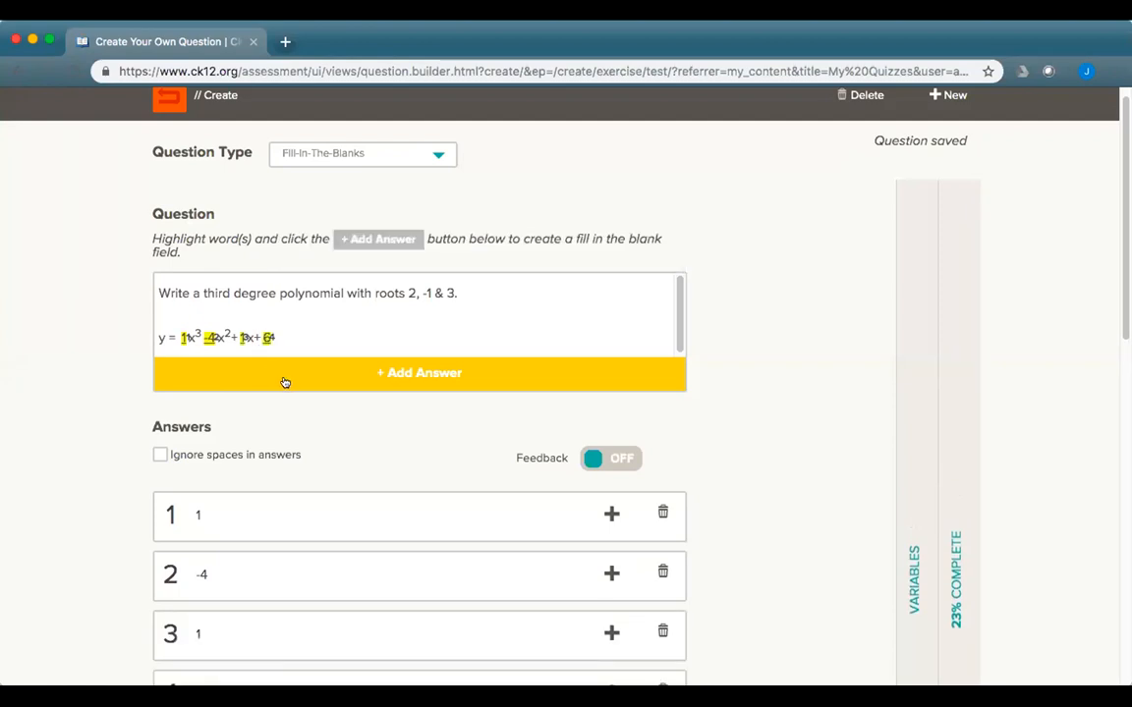
Step: Turn on ignoring spaces in answers and try to submit the question without a concept
scroll(278, 514, down, 2)
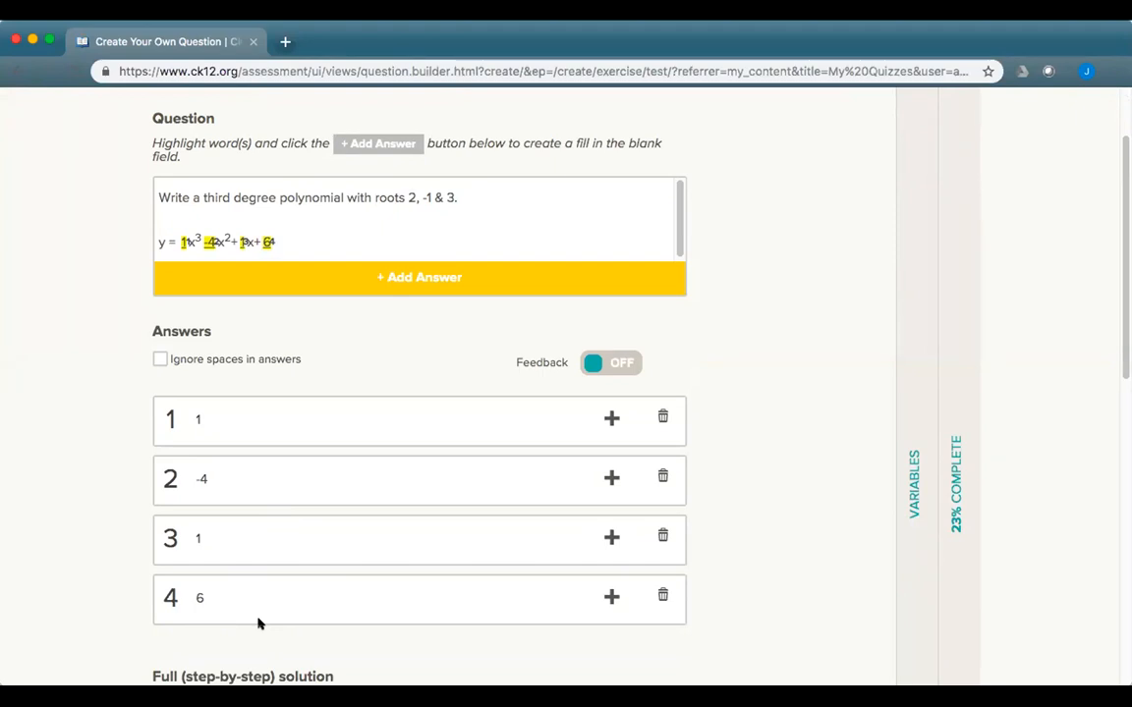
click(160, 359)
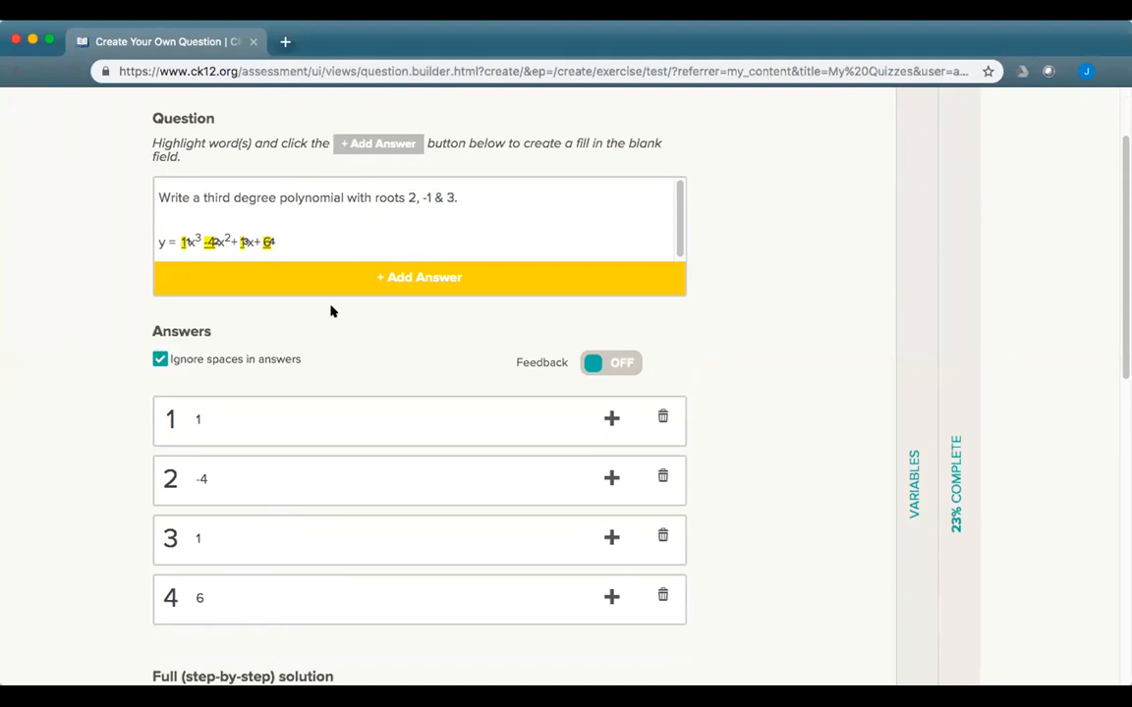
scroll(421, 381, down, 10)
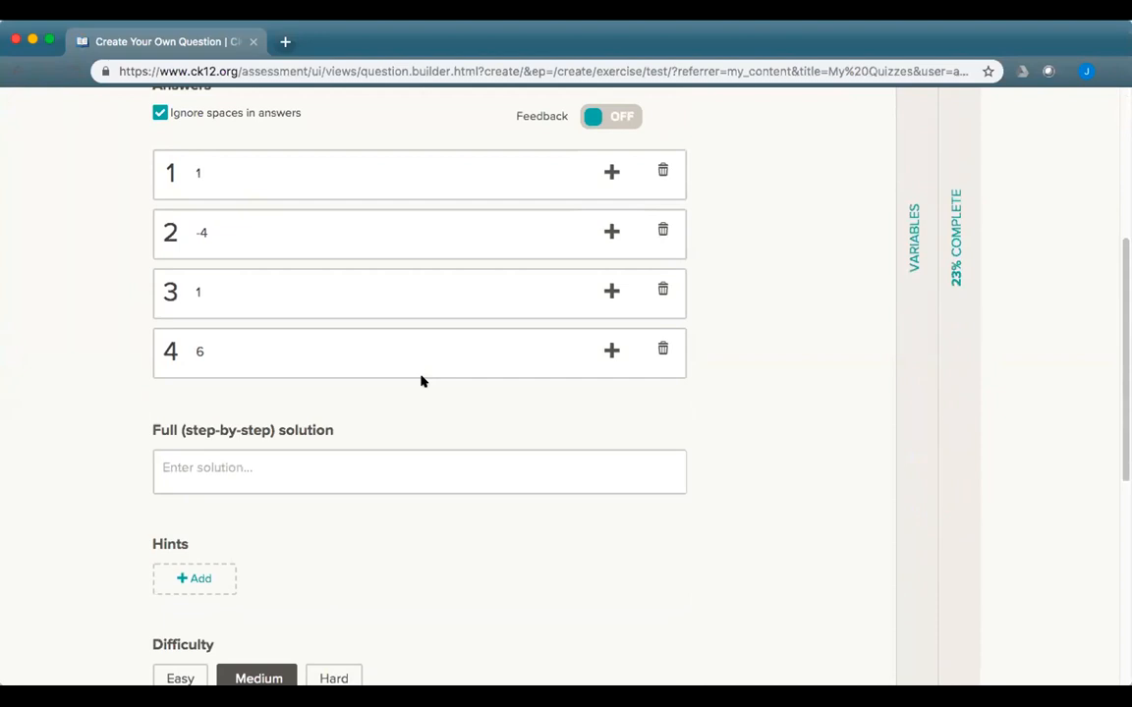
scroll(421, 382, down, 2)
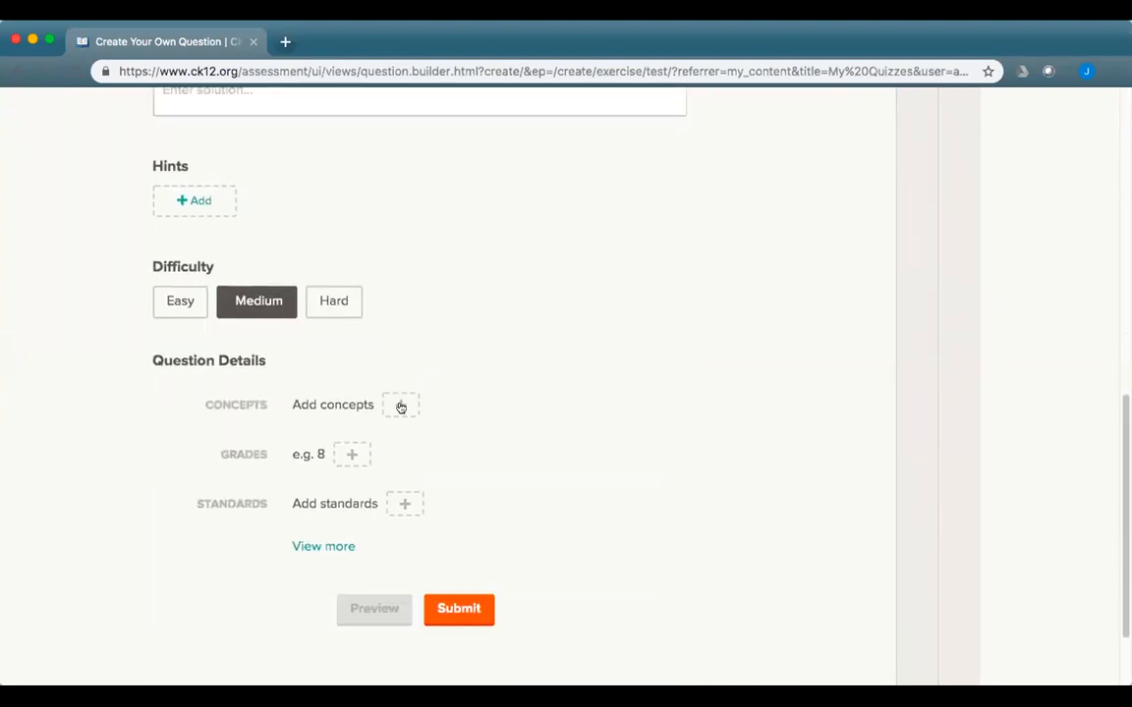
click(401, 406)
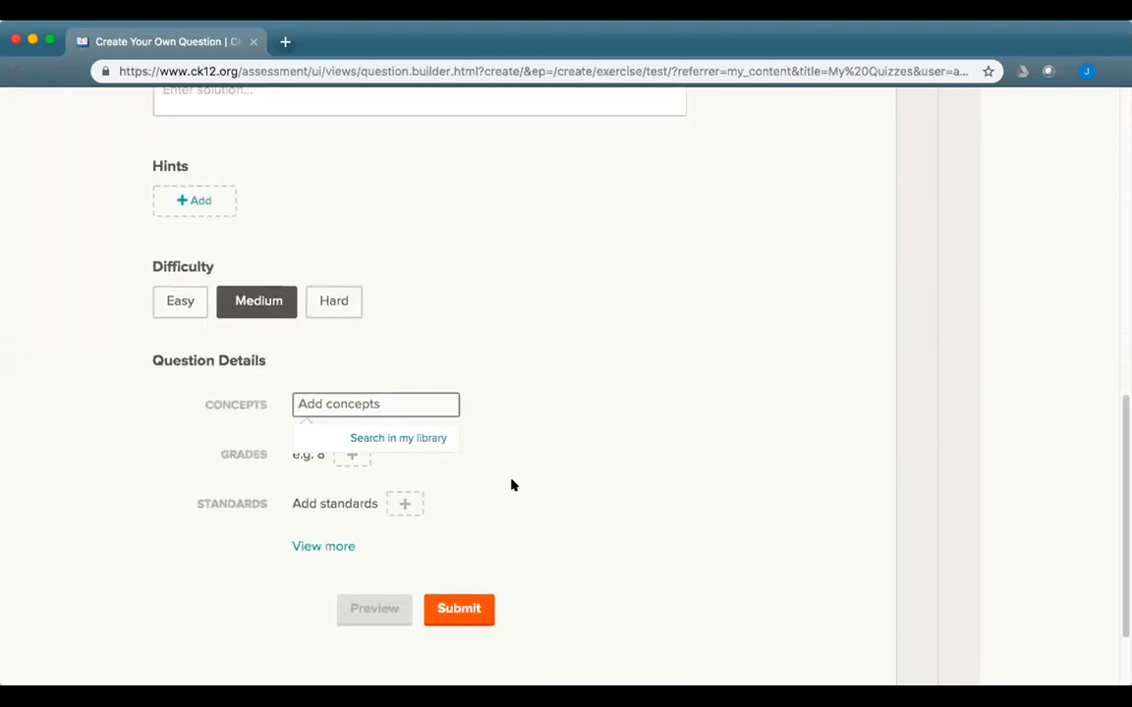
click(459, 609)
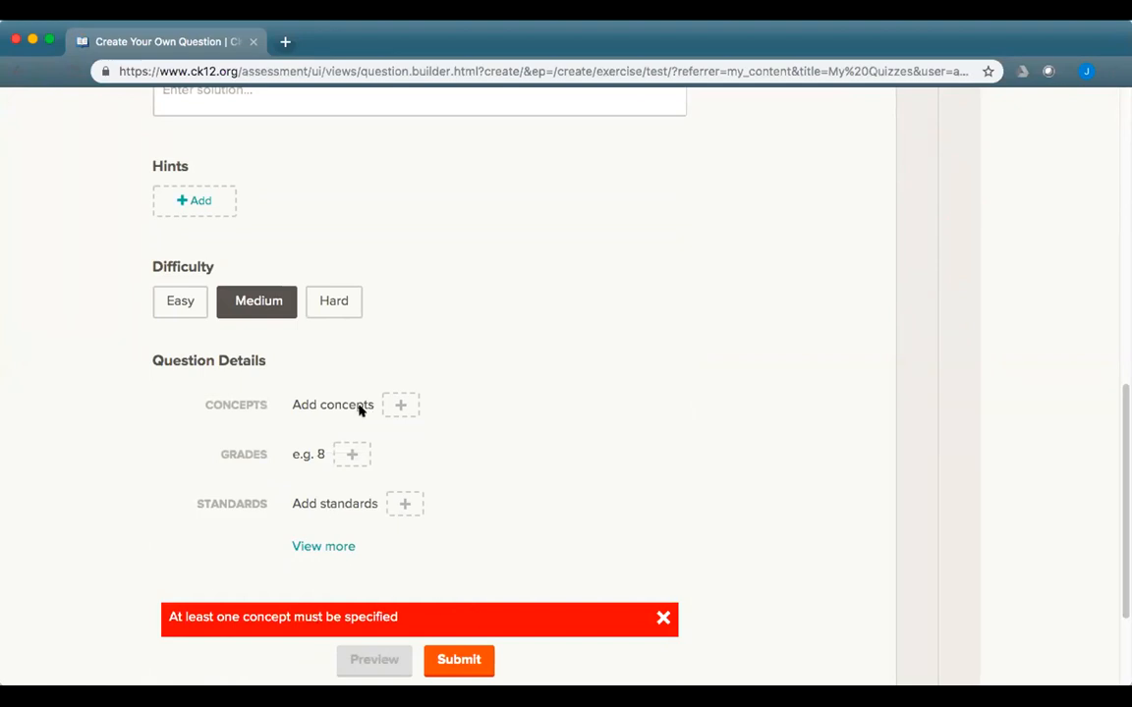
Step: Search the concepts for "polynomial" and assign Polynomials (Algebra) to the question
click(399, 405)
text(polynomial)
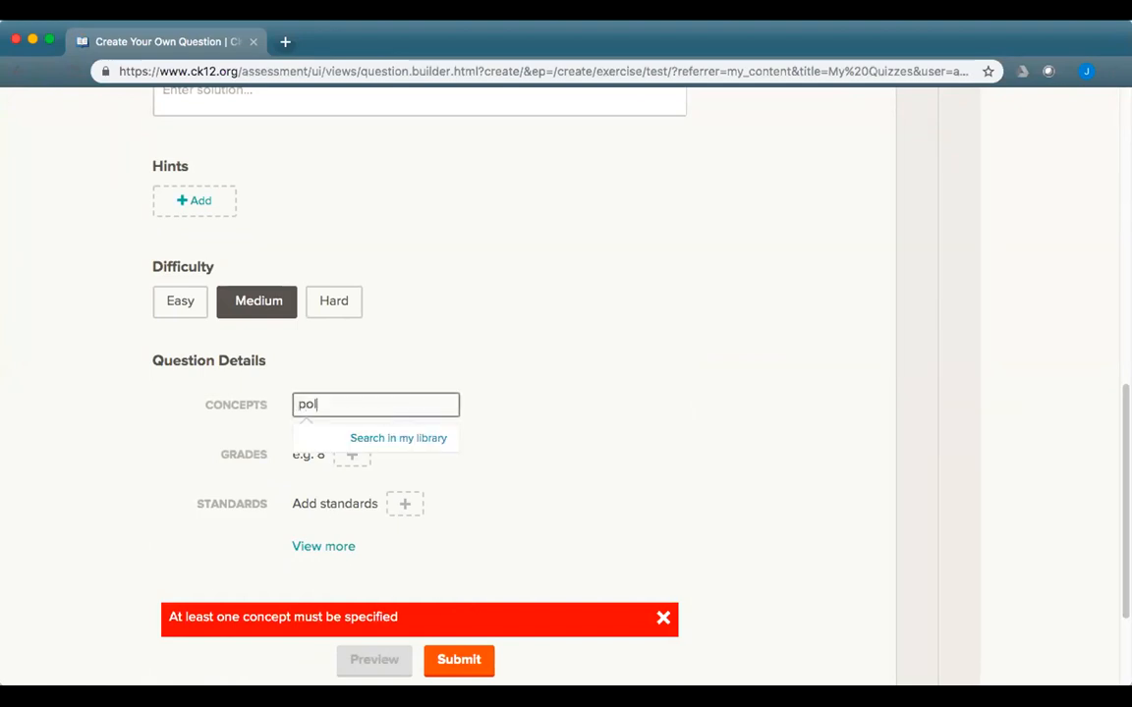
key(Down)
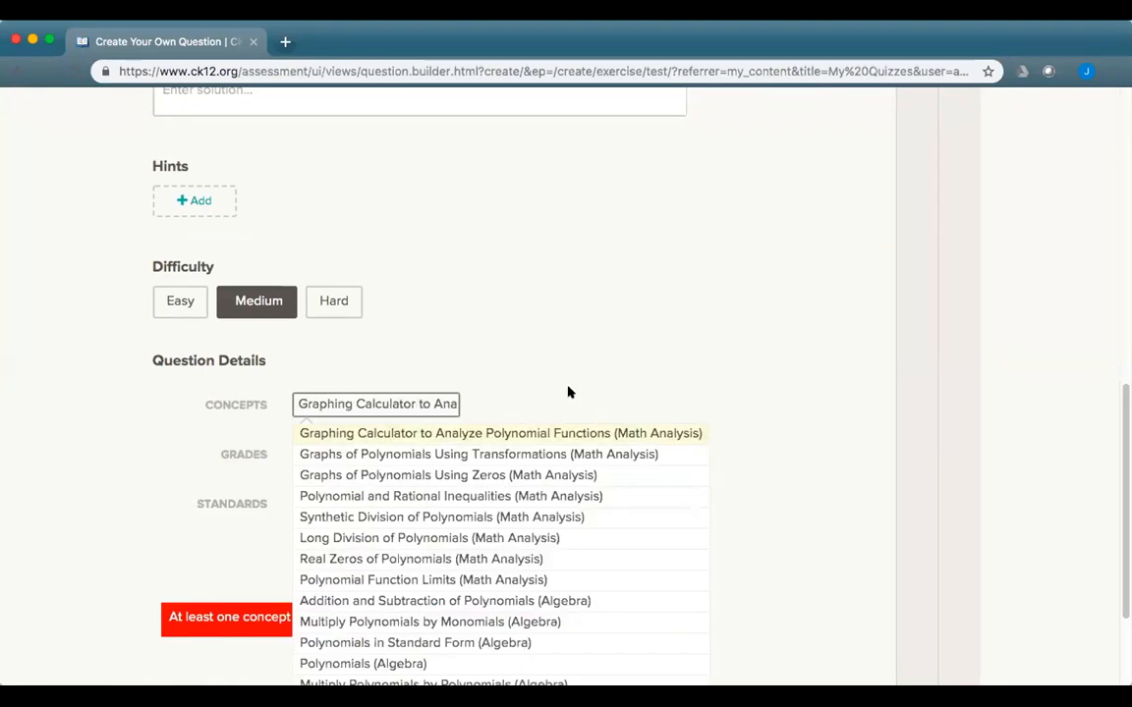
scroll(595, 360, down, 2)
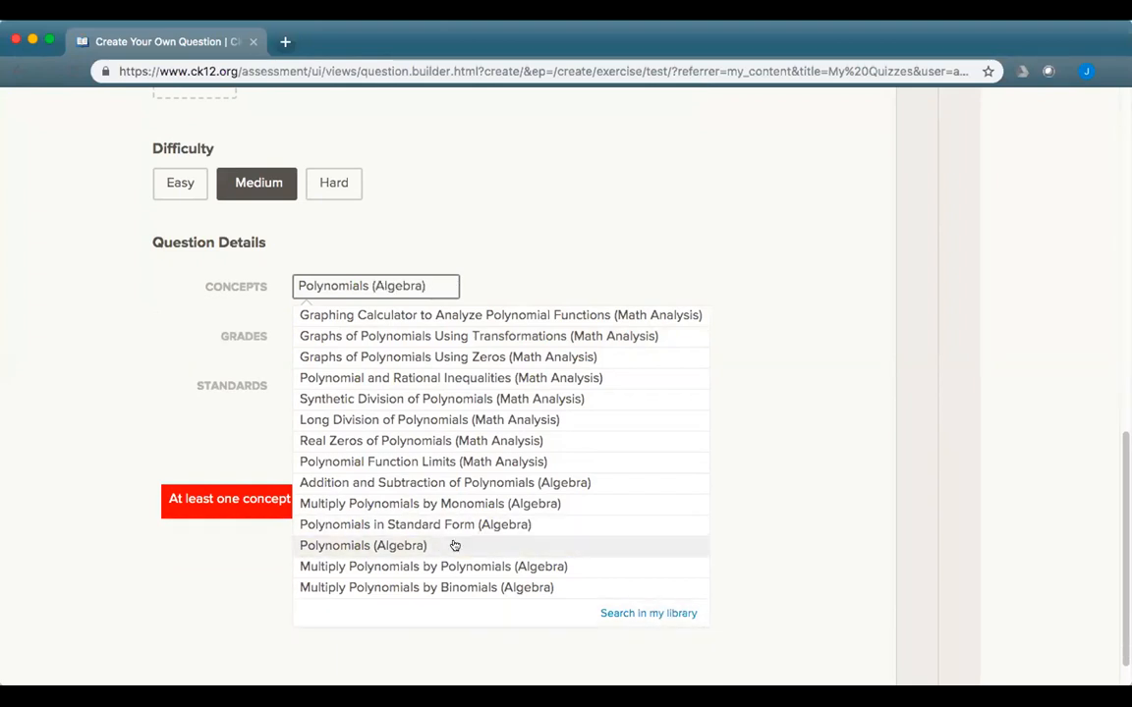
click(455, 546)
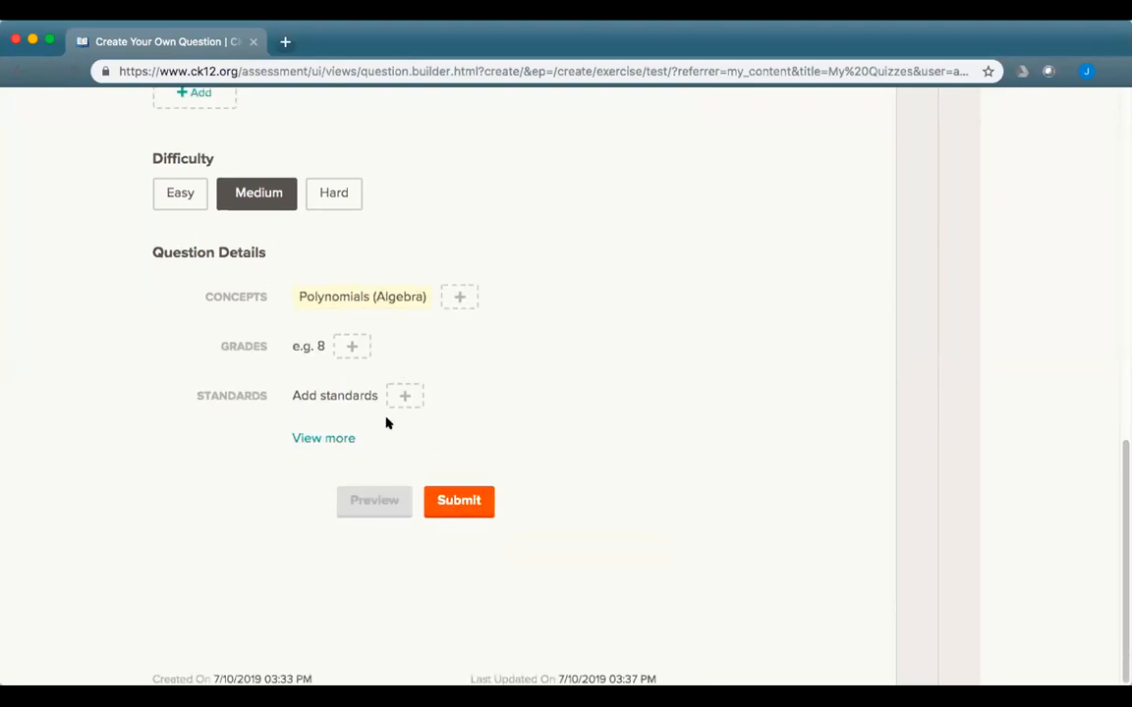
Step: Expand the additional question details and submit the question
click(328, 440)
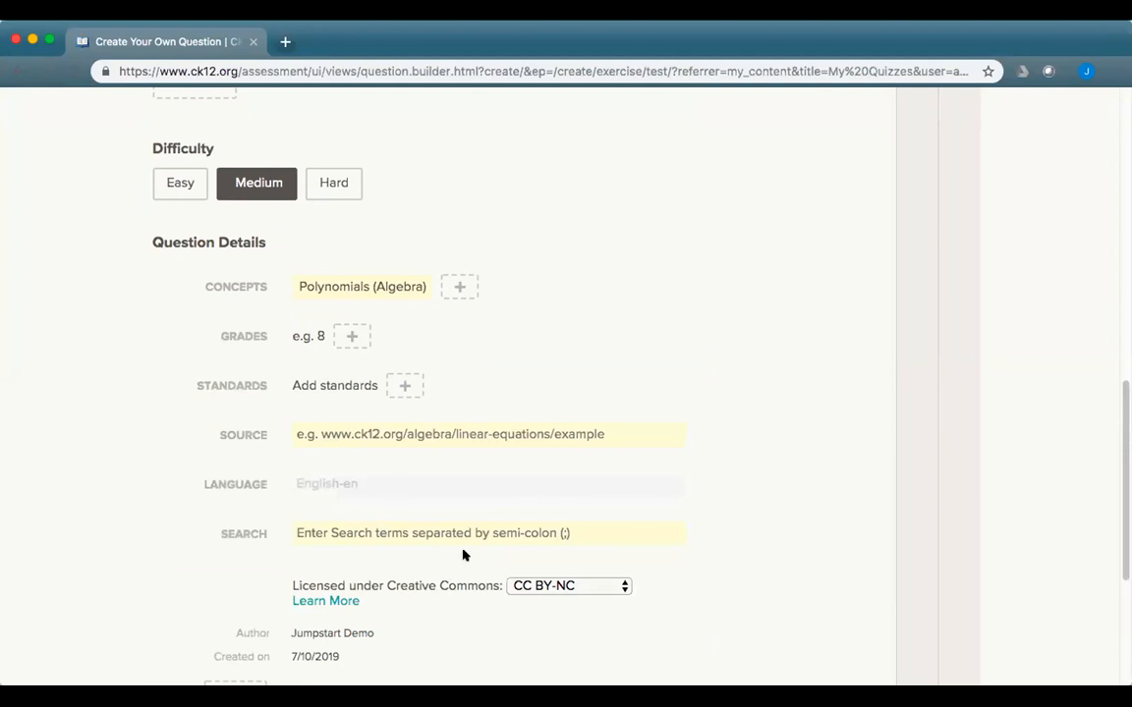
scroll(463, 555, down, 5)
scroll(463, 530, down, 2)
click(464, 502)
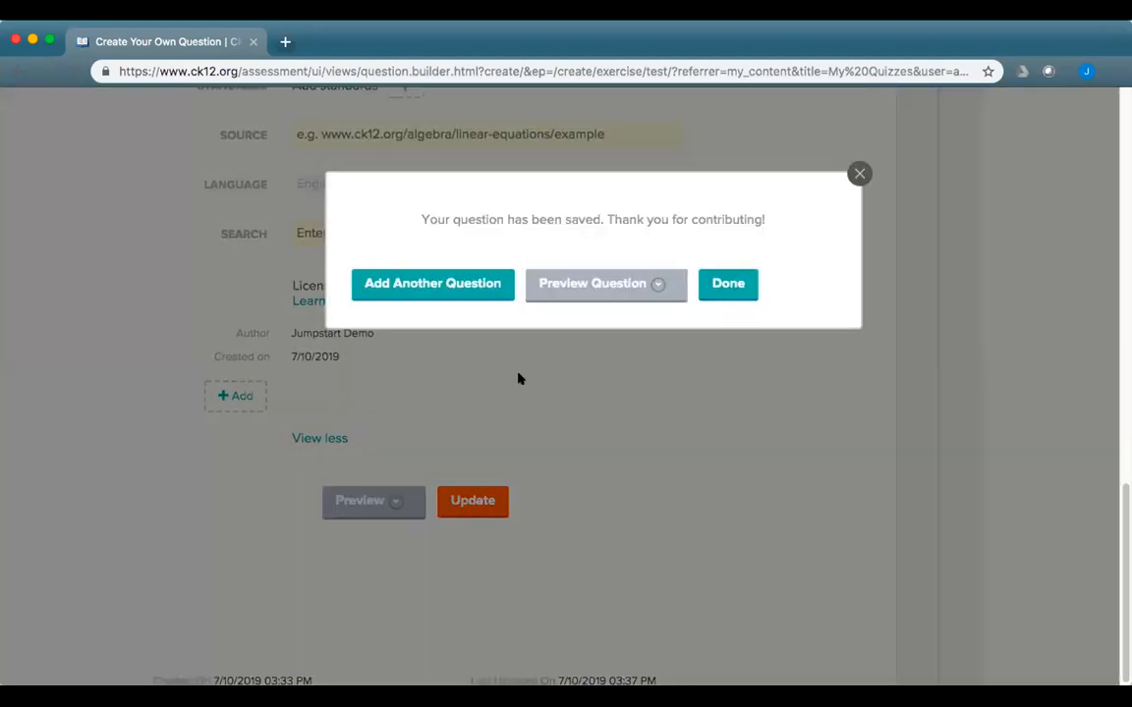
Step: Test the saved question in the desktop preview with the answers 1, -4, 0 and 6, and close the preview
click(598, 280)
click(565, 328)
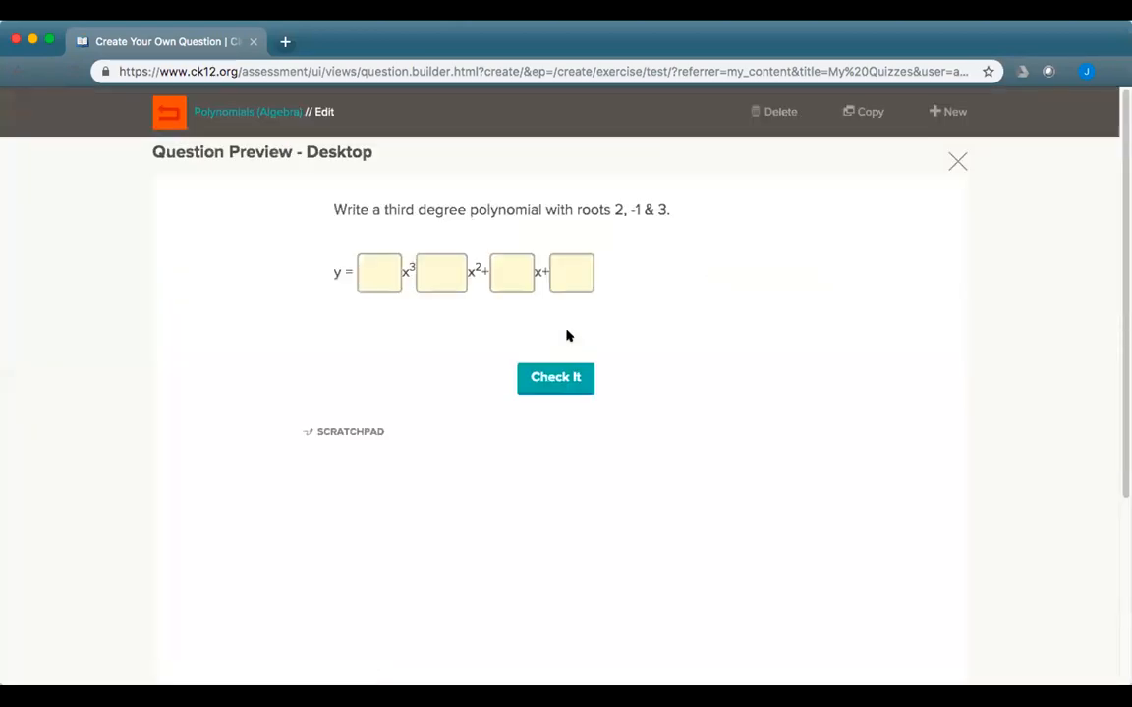
click(375, 275)
text(-4)
click(539, 379)
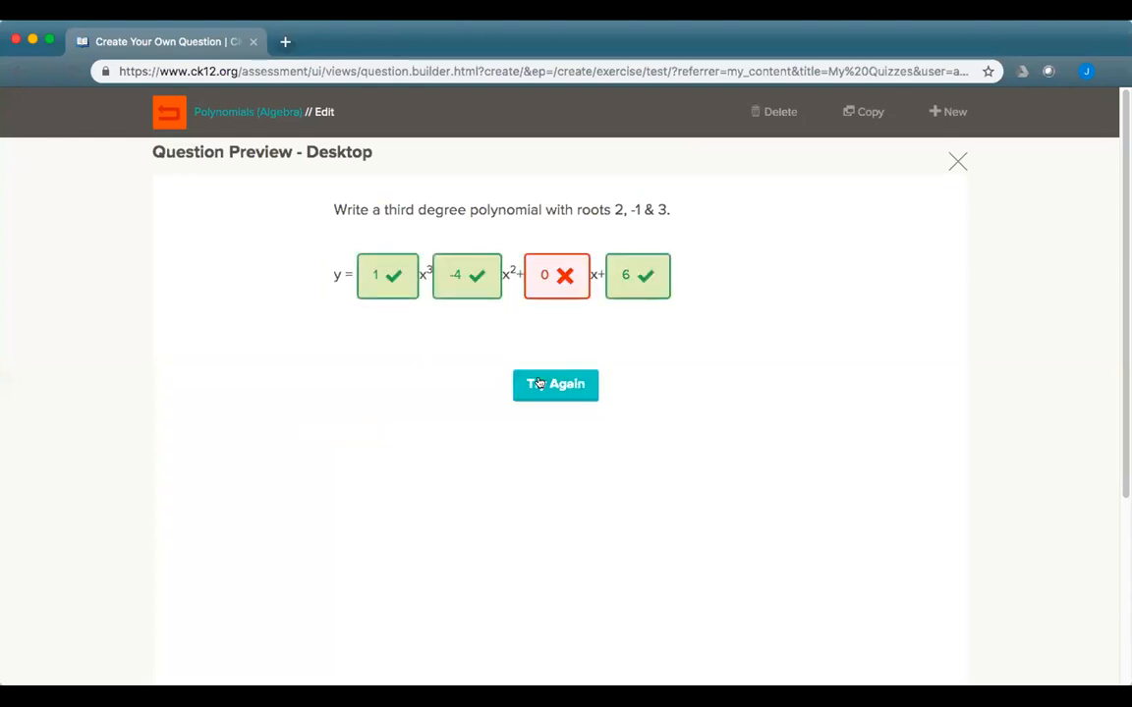
click(953, 160)
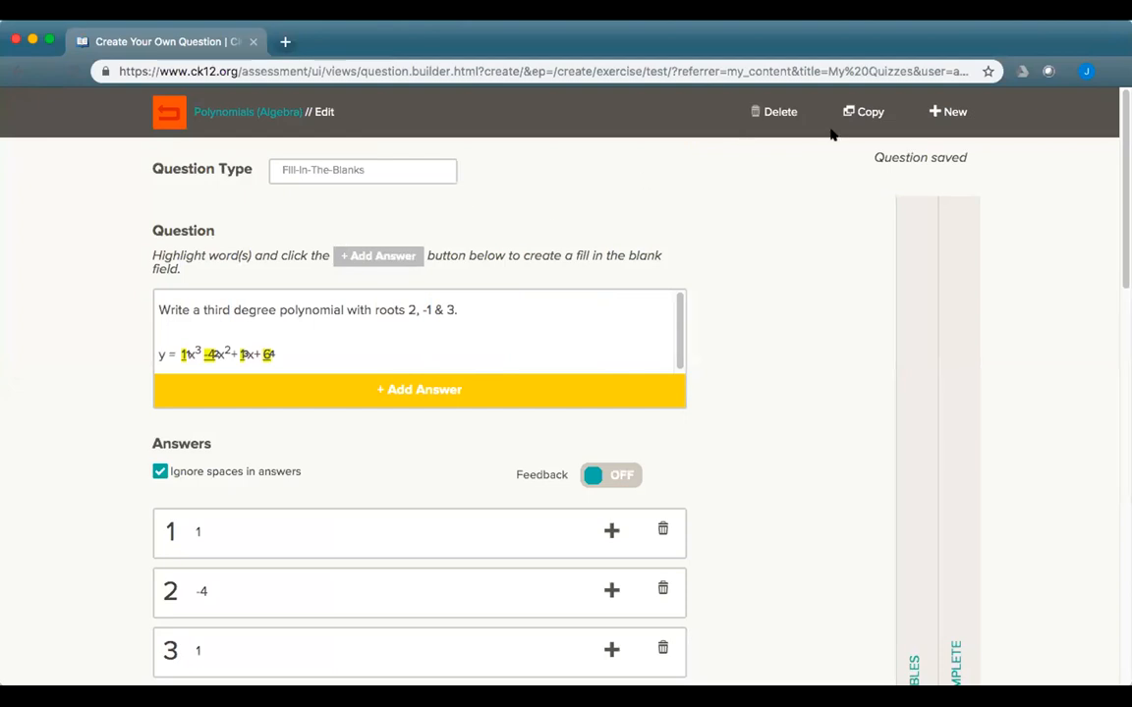
Step: Start a new question and set its type to Highlight
click(936, 111)
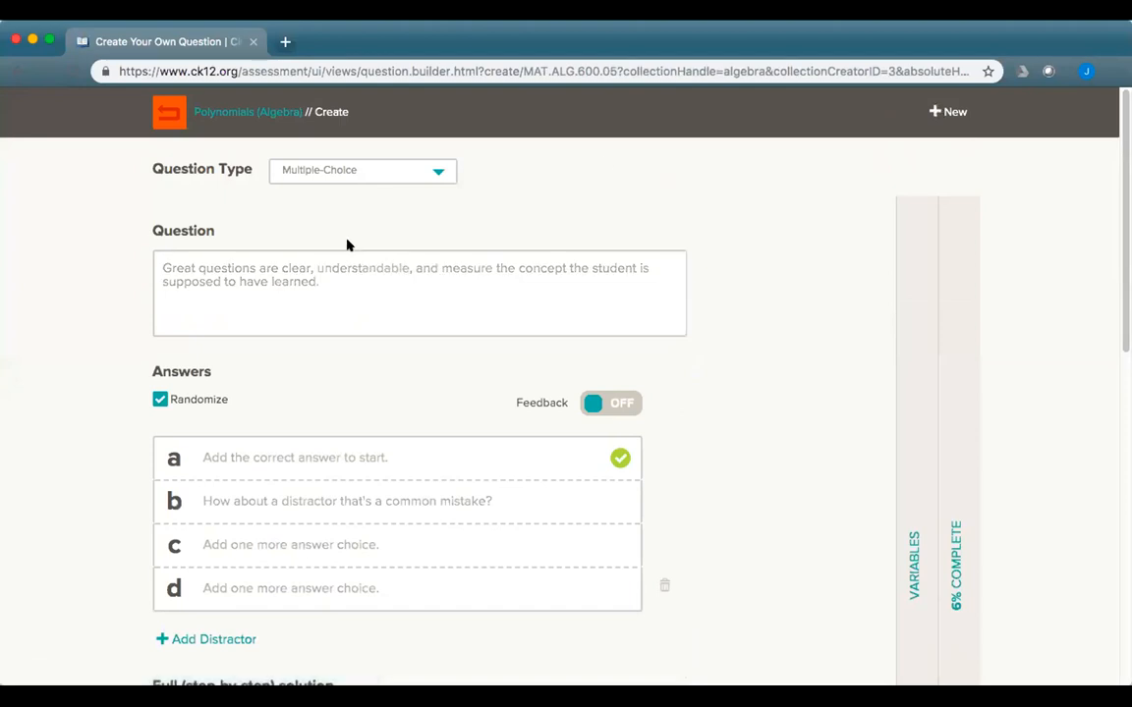
click(406, 177)
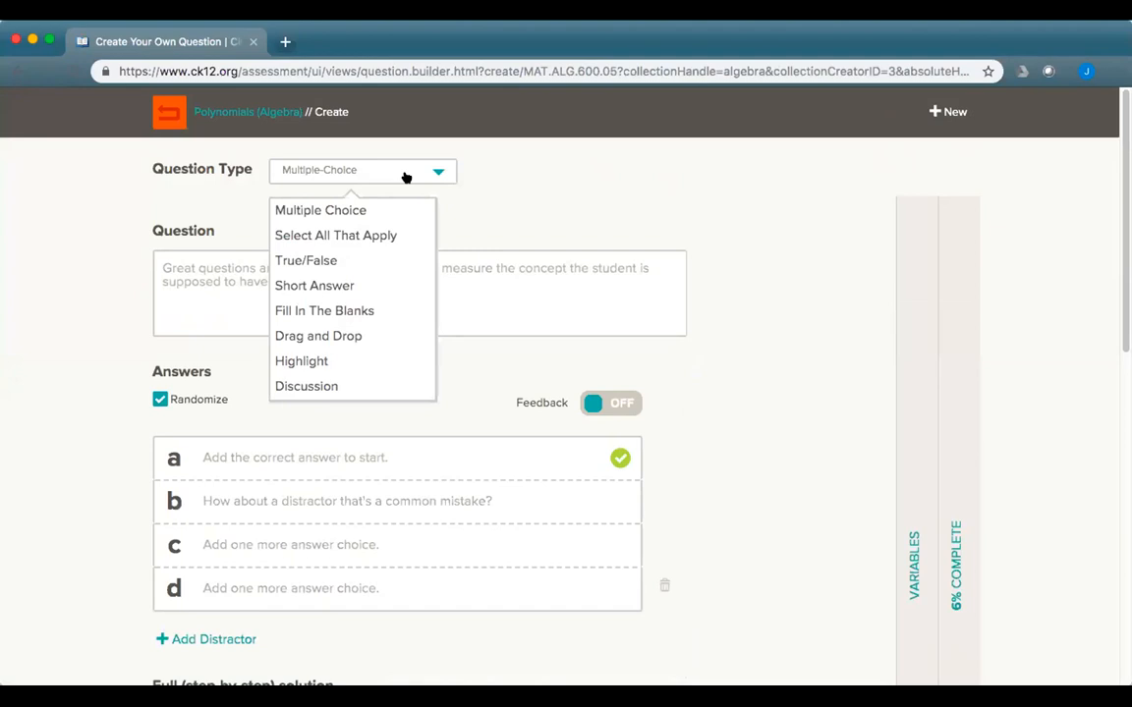
click(362, 369)
Step: Enter "an astronaut" as the question text and make the word "astronaut" a highlightable answer
click(230, 289)
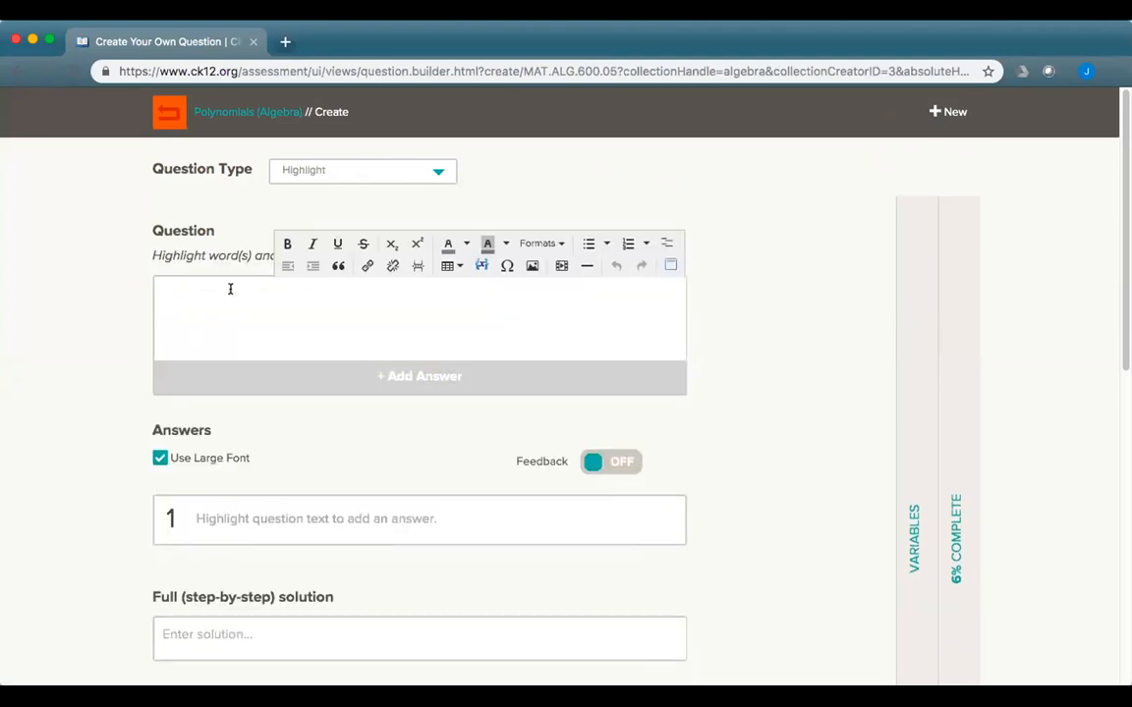
text(an astronaut)
drag(228, 297, 172, 296)
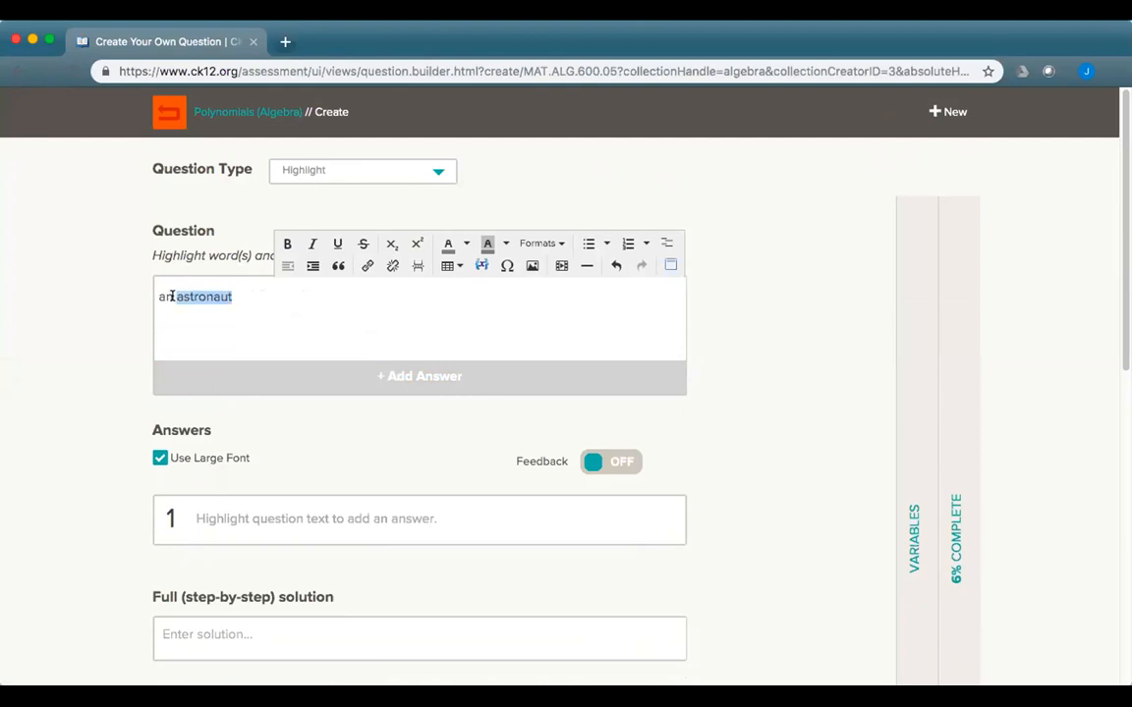
click(332, 379)
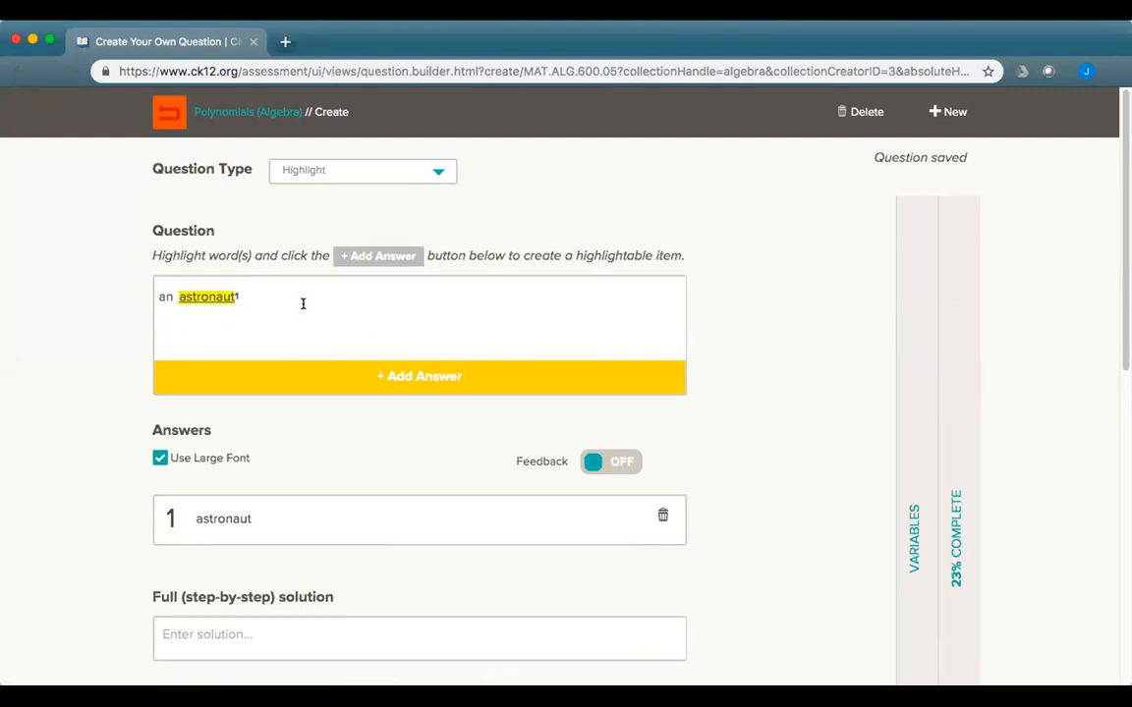
Step: Change the question type to Drag and Drop, accepting the loss of the response data
click(432, 171)
click(366, 336)
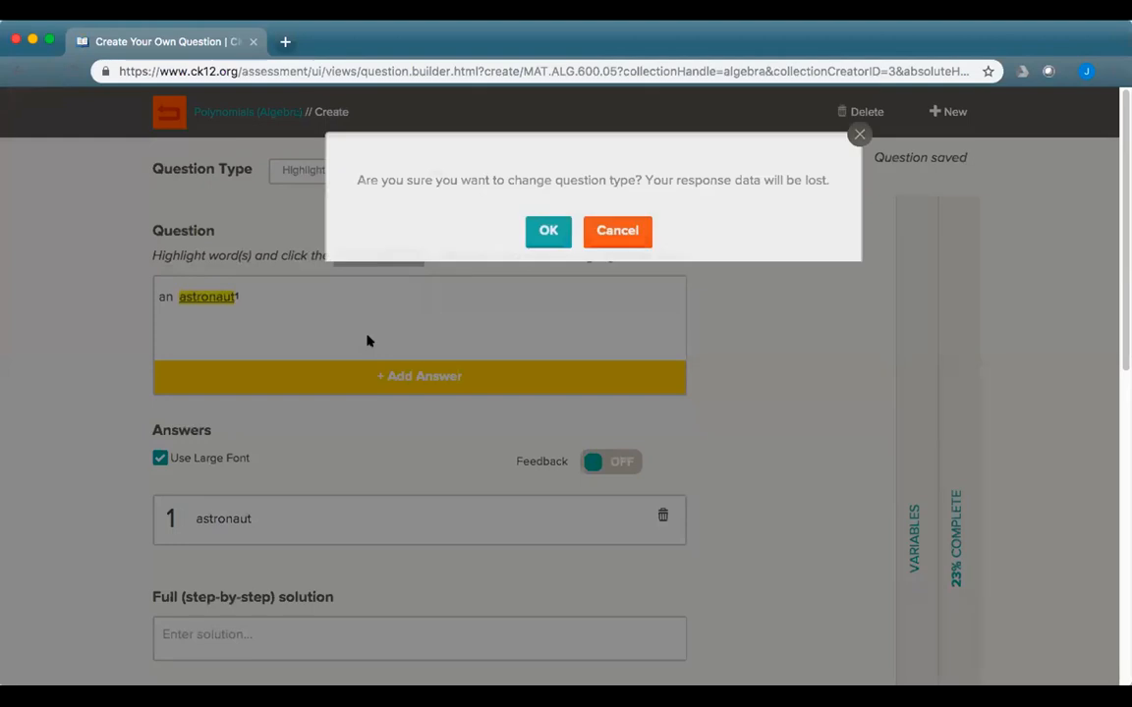
click(548, 271)
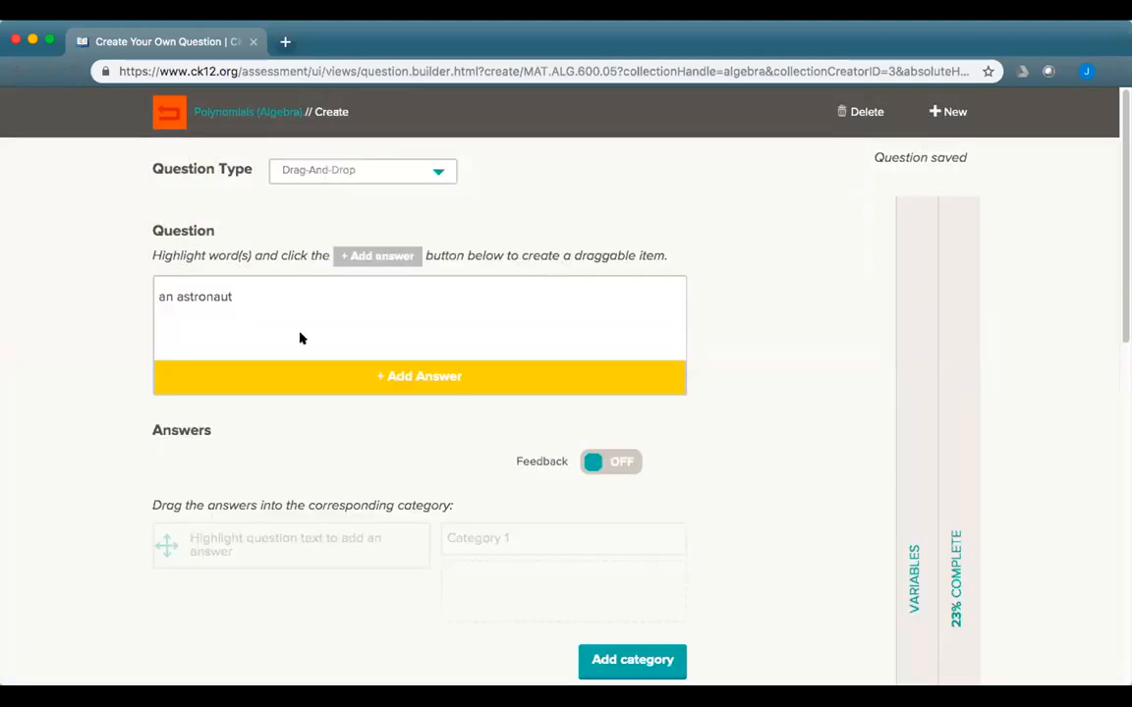
Step: Replace the question text with "Sort hte following based on whether ot not they are metals."
drag(266, 298, 64, 299)
key(BackSpace)
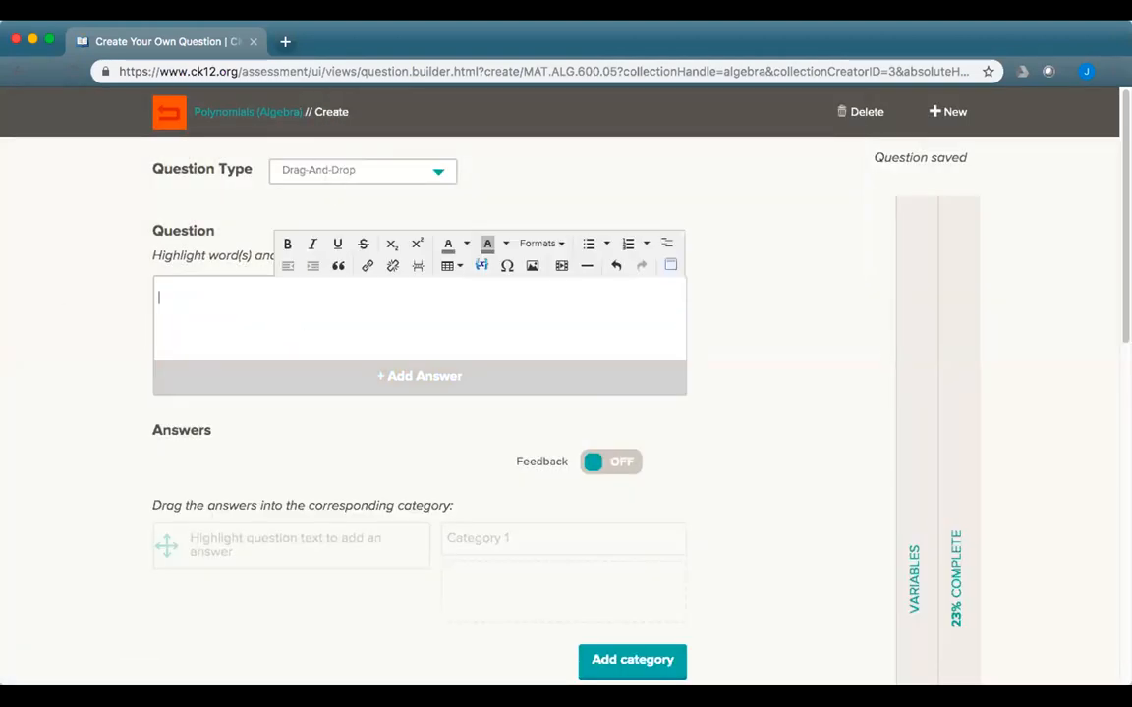
text(Sort hte following based)
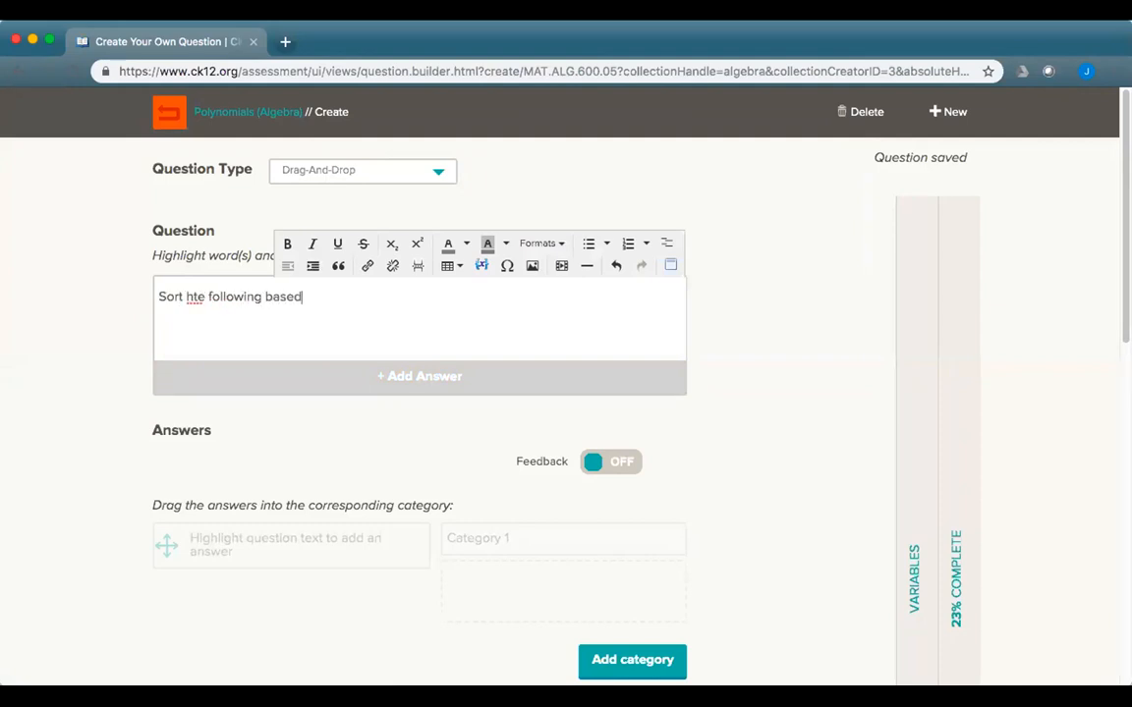
text( on whether ot not the)
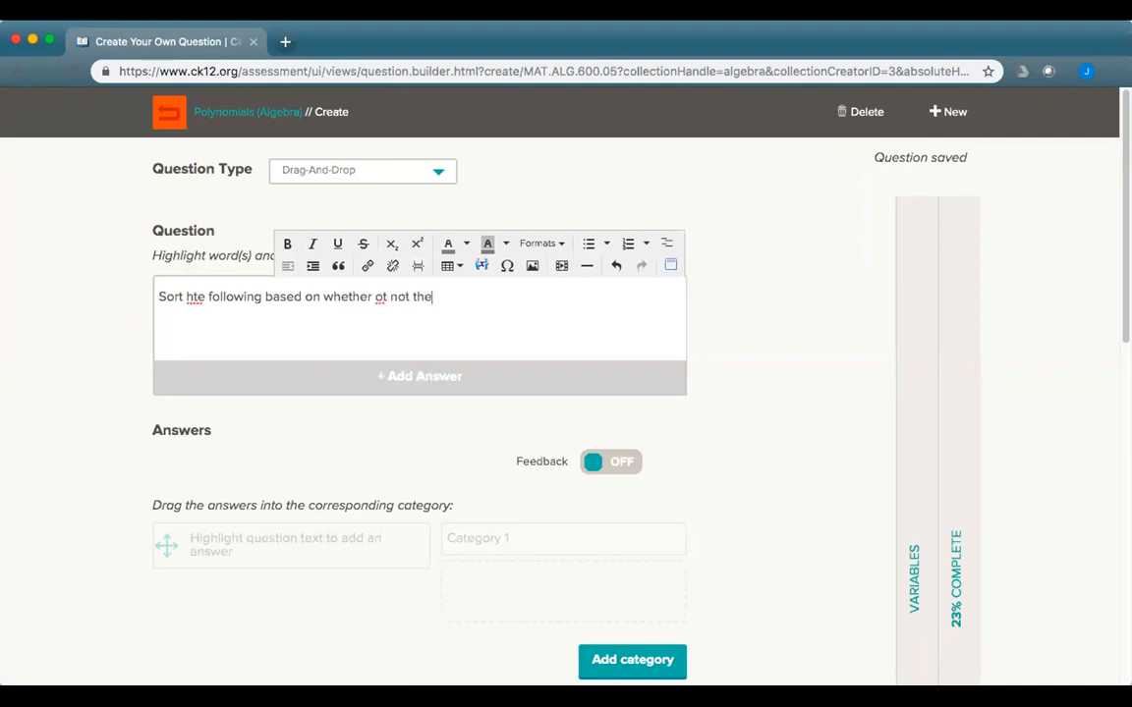
text(y are metals.)
Step: List Hydrogen, Oxygen, Nitrogen, Nickel and Iron on separate lines below the question sentence
key(Return)
text(Hydo)
text(ogen)
key(Return)
text(Oxyge)
key(BackSpace)
key(BackSpace)
key(BackSpace)
text(xygen)
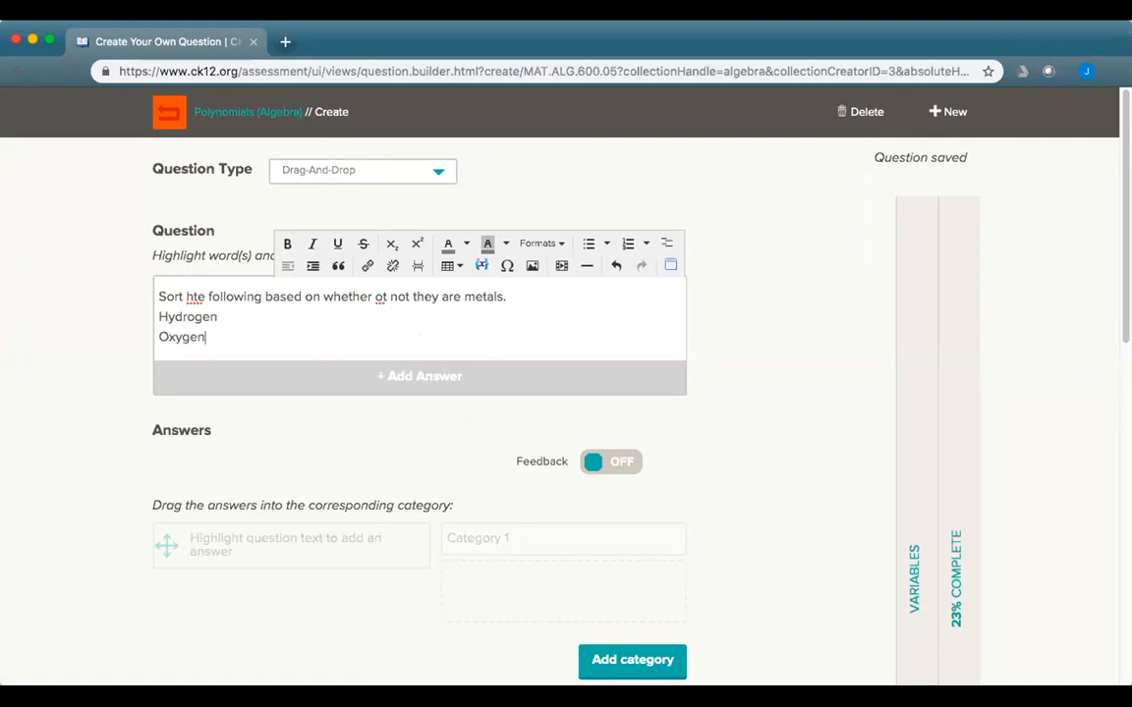
key(Return)
text(Nitorrogen)
key(Return)
text(Nic)
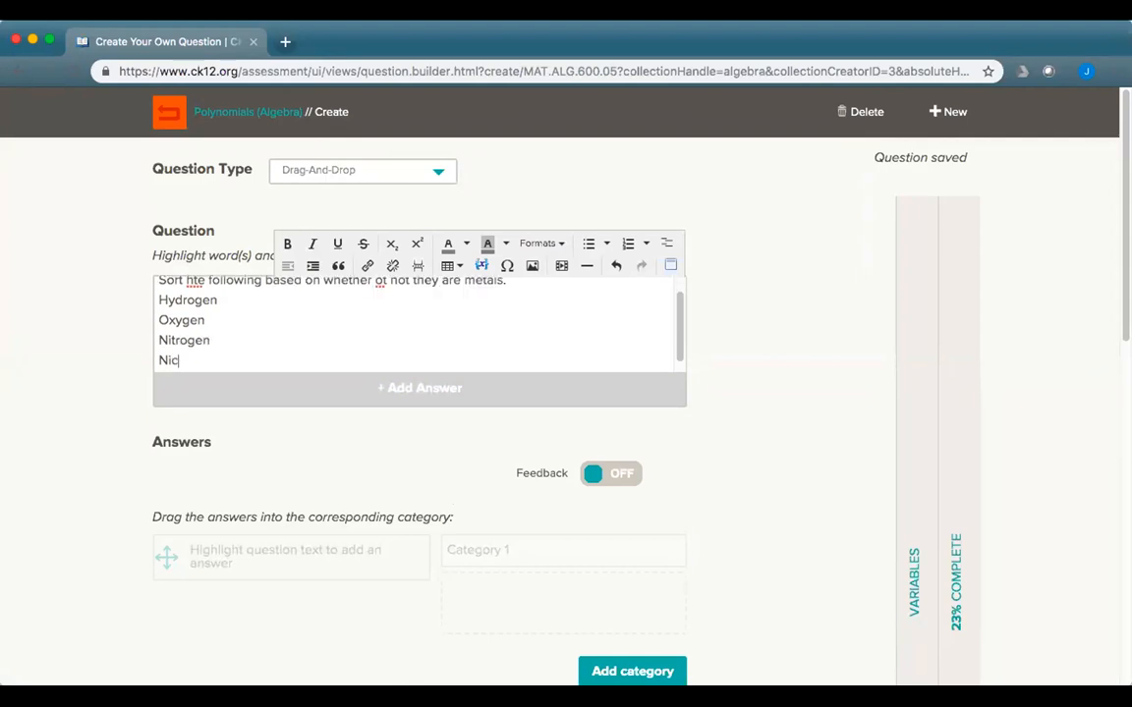
text(kel)
key(Return)
text(Iron)
key(Return)
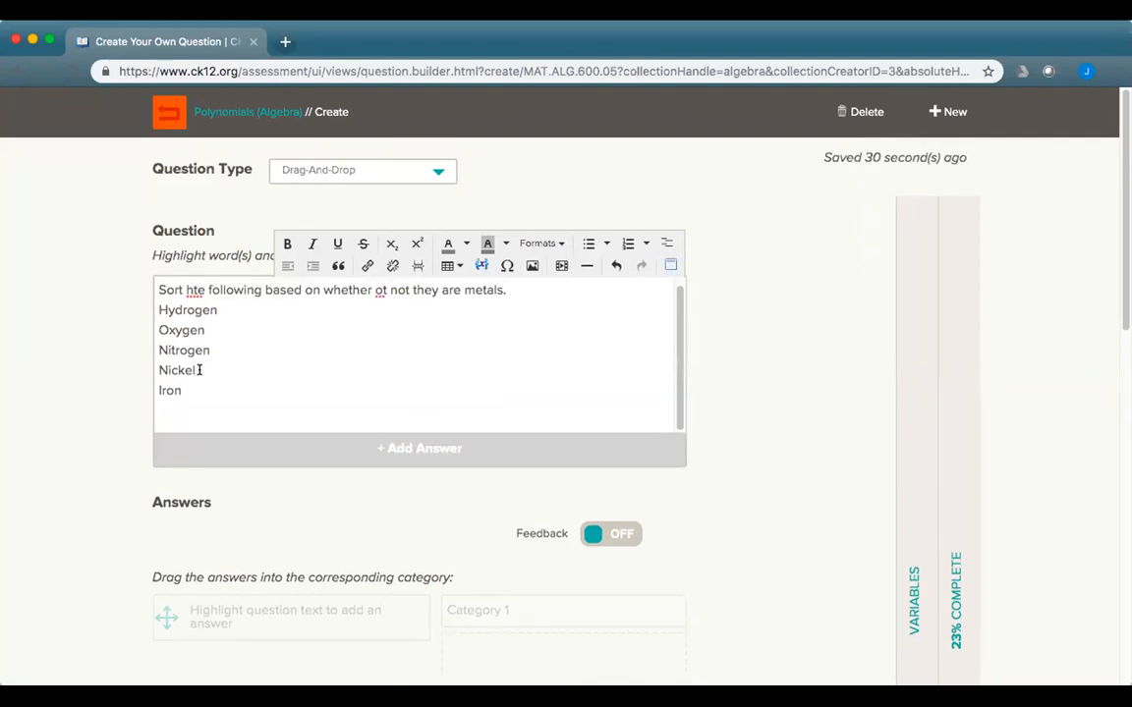
Step: Make the words Nickel and Iron in the question text draggable answers
drag(198, 371, 156, 371)
click(385, 448)
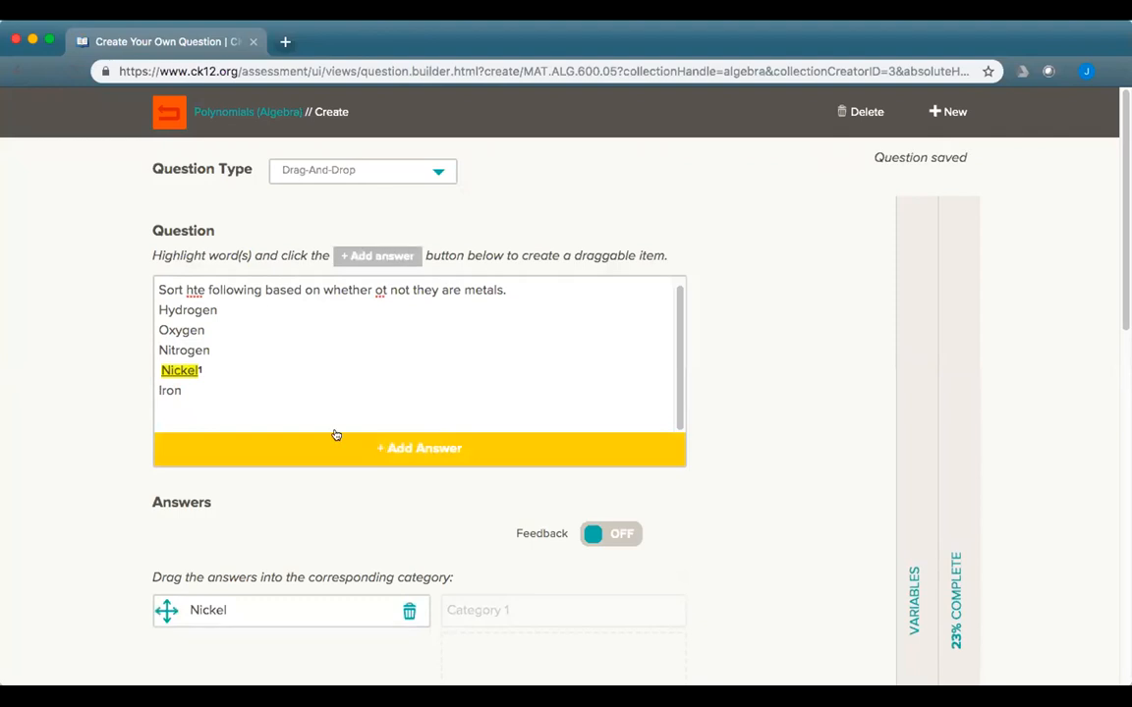
drag(180, 390, 158, 390)
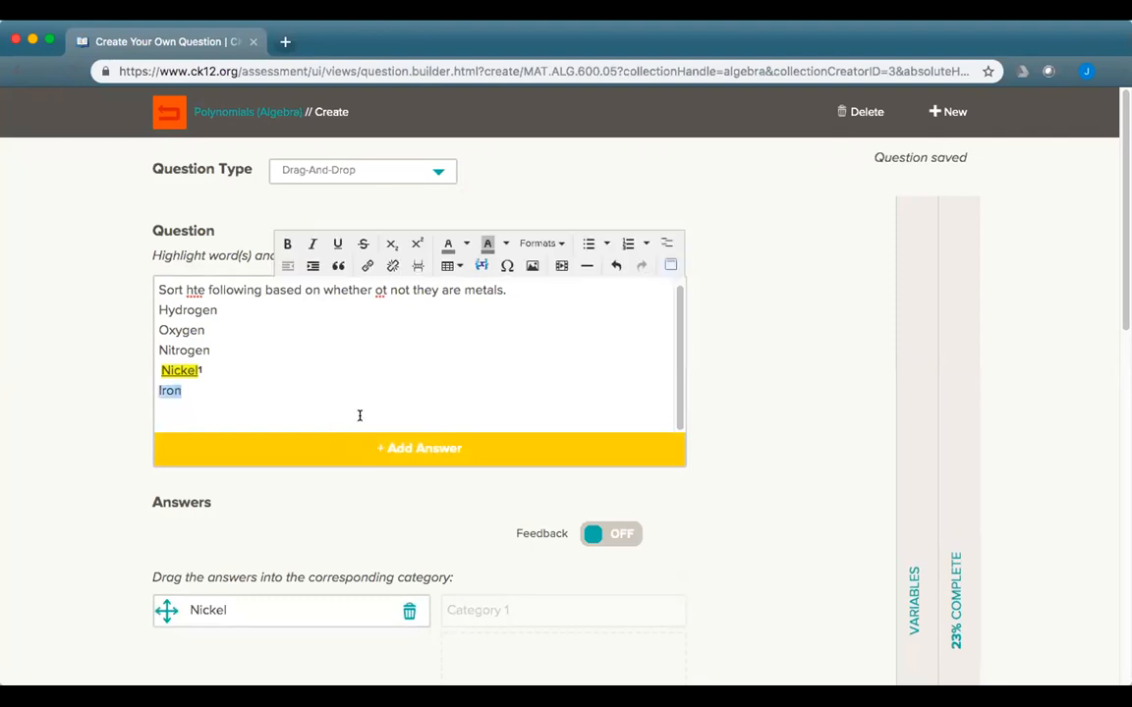
click(423, 450)
Step: Name the first category "Metals" and assign the Nickel answer to it
scroll(424, 496, down, 3)
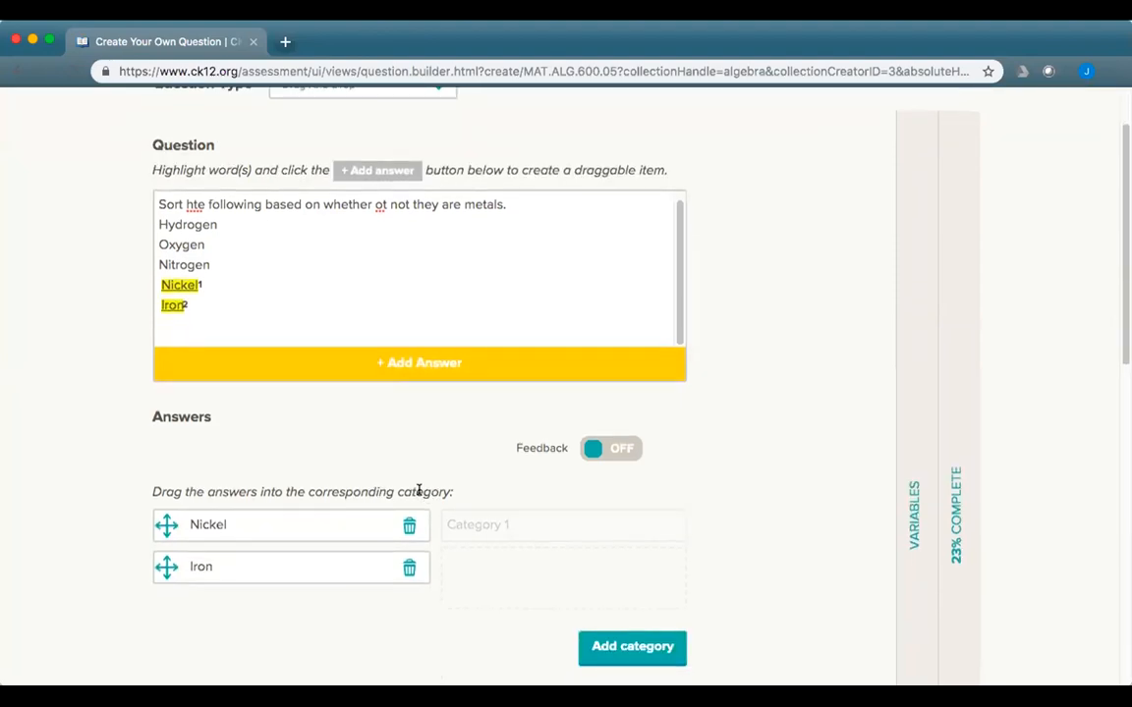
text(etals)
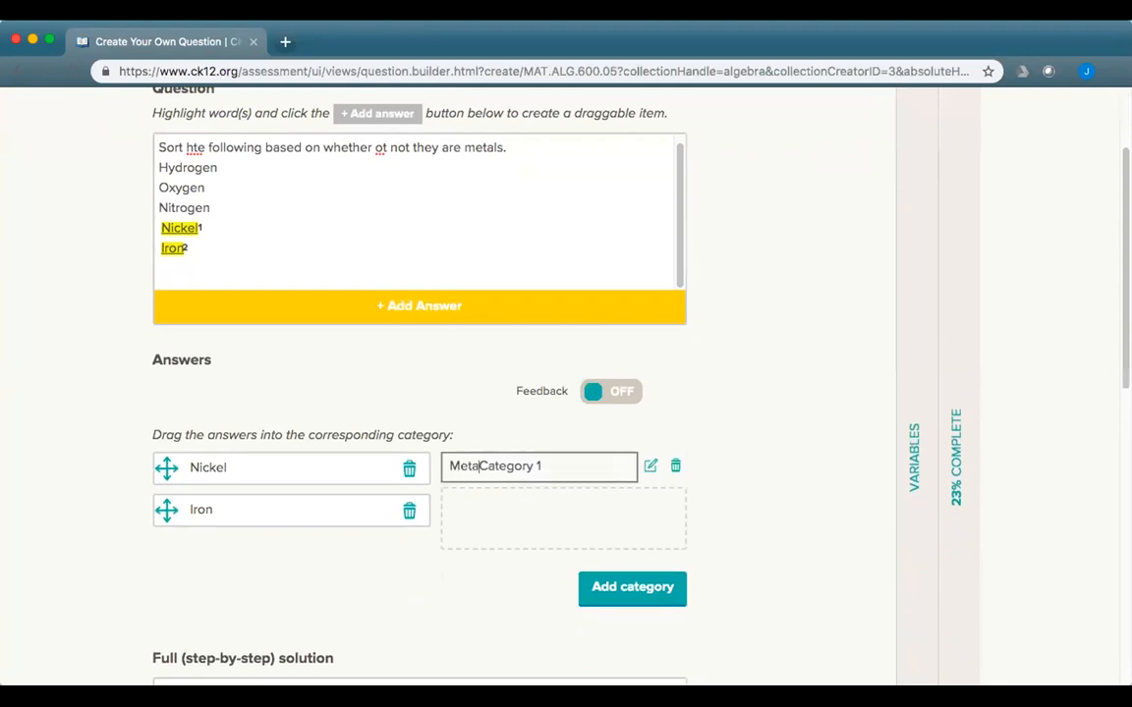
drag(551, 465, 485, 458)
key(BackSpace)
drag(280, 462, 608, 500)
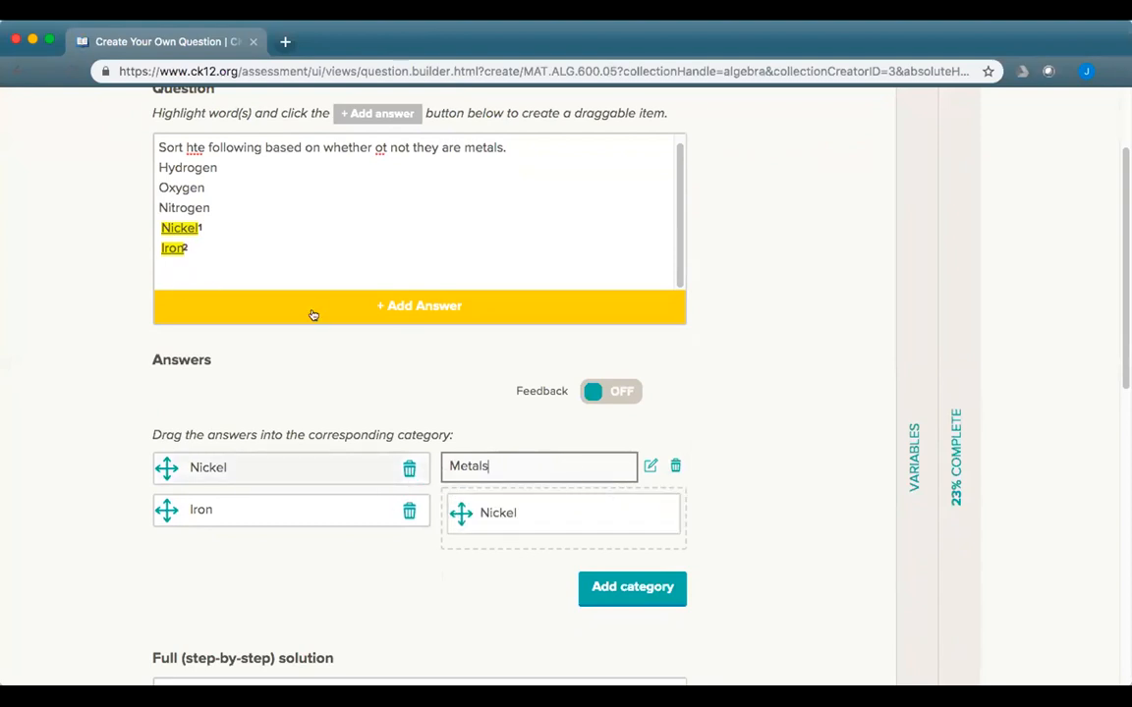
Step: Add a second answer category named "Non-metals"
click(619, 587)
text(Non-metalsCategory 2)
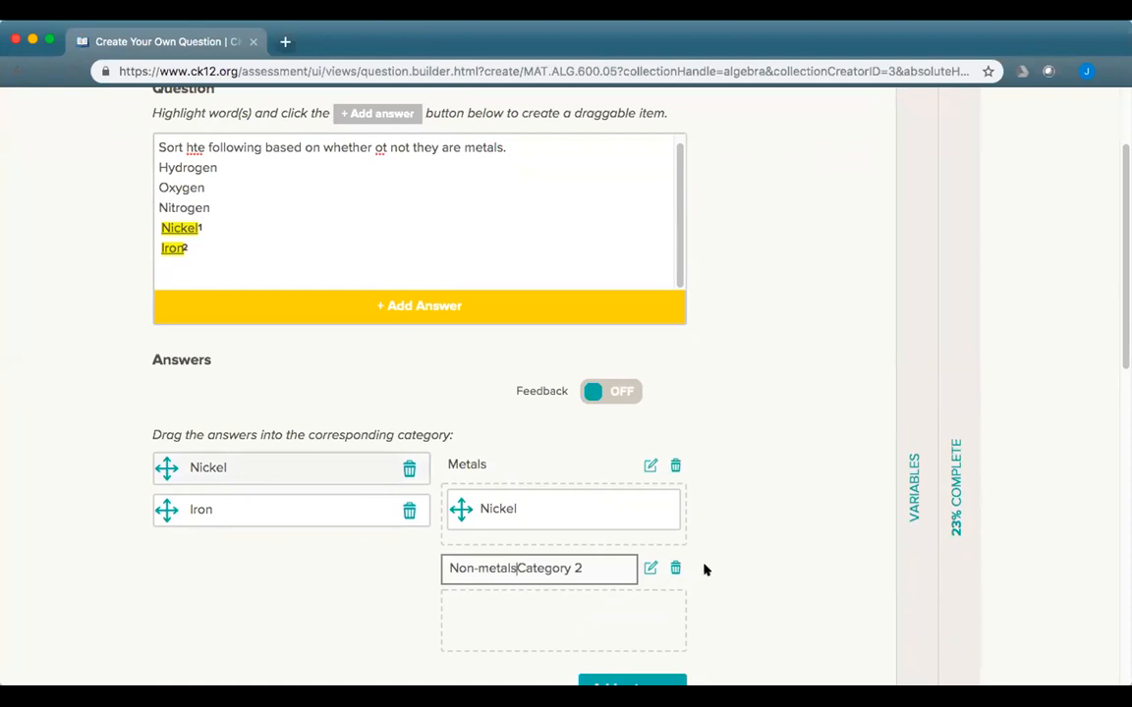
drag(600, 568, 513, 568)
key(BackSpace)
key(BackSpace)
Step: Make the word Oxygen a draggable answer and assign it to the Non-metals category
drag(217, 204, 154, 207)
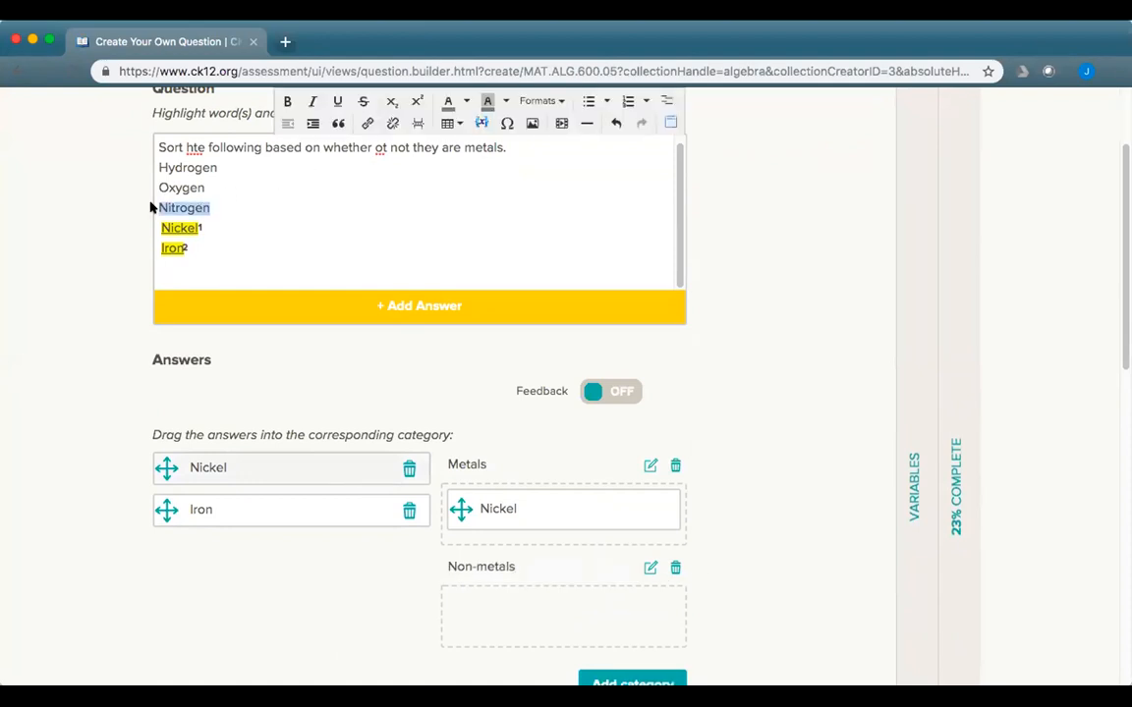
drag(222, 190, 158, 188)
click(391, 322)
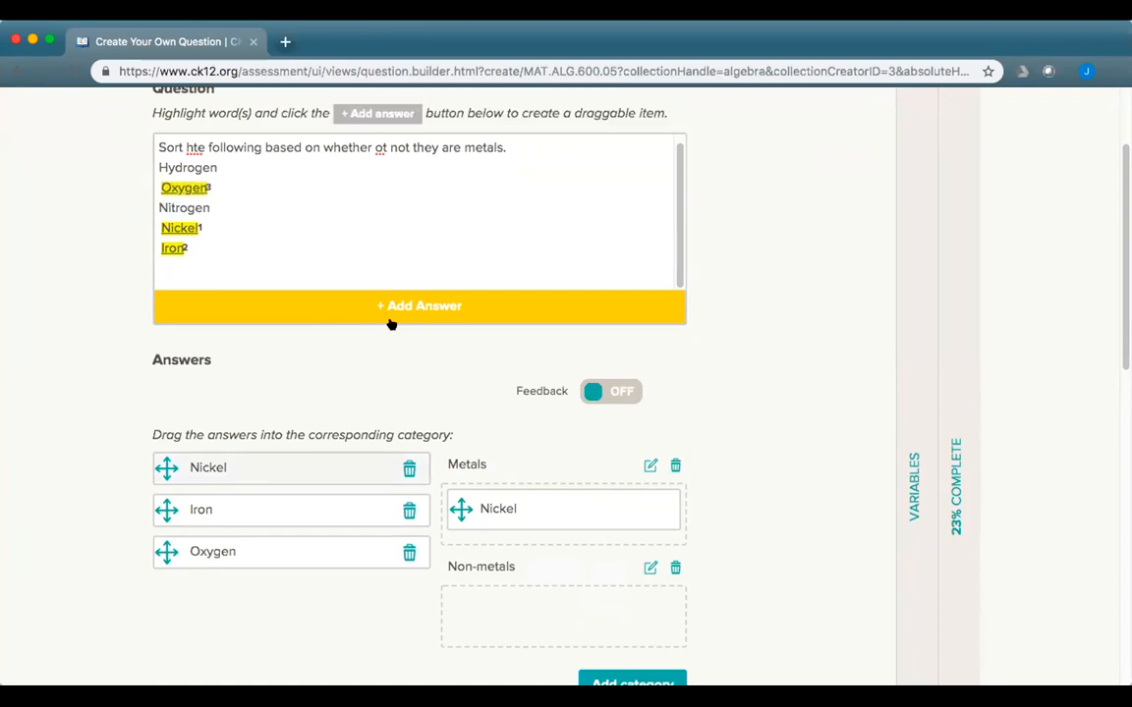
drag(305, 544, 593, 609)
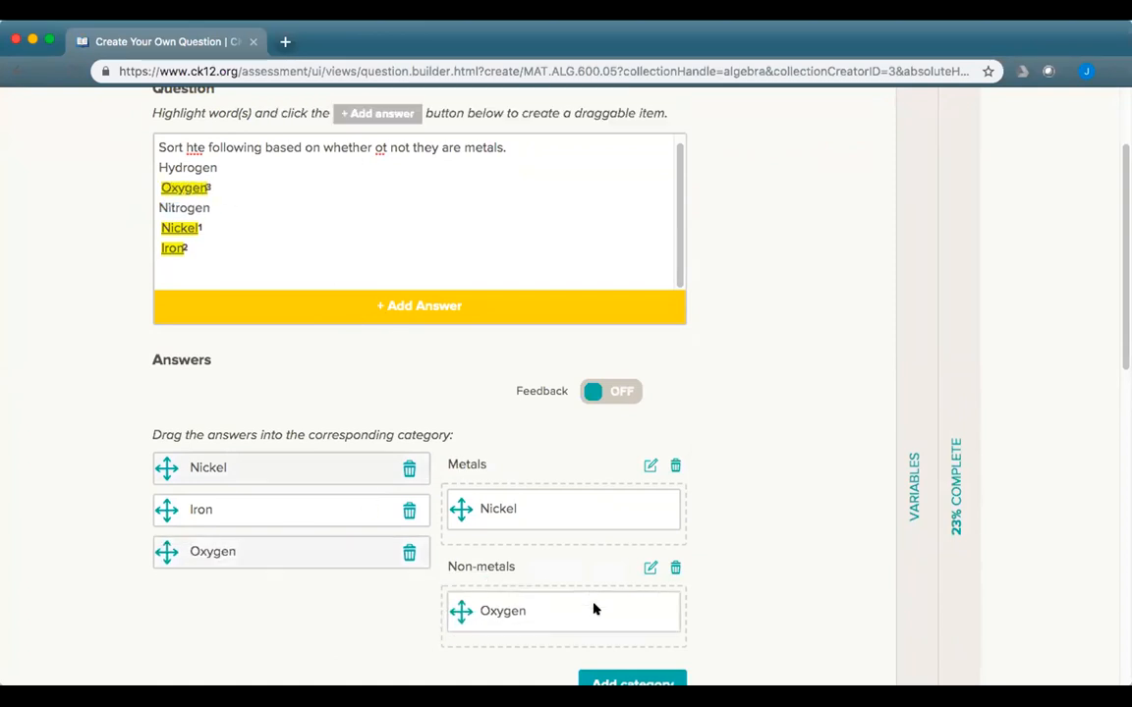
Step: Add a hint to the question reading "Try looking at the periodic table."
scroll(710, 634, down, 1)
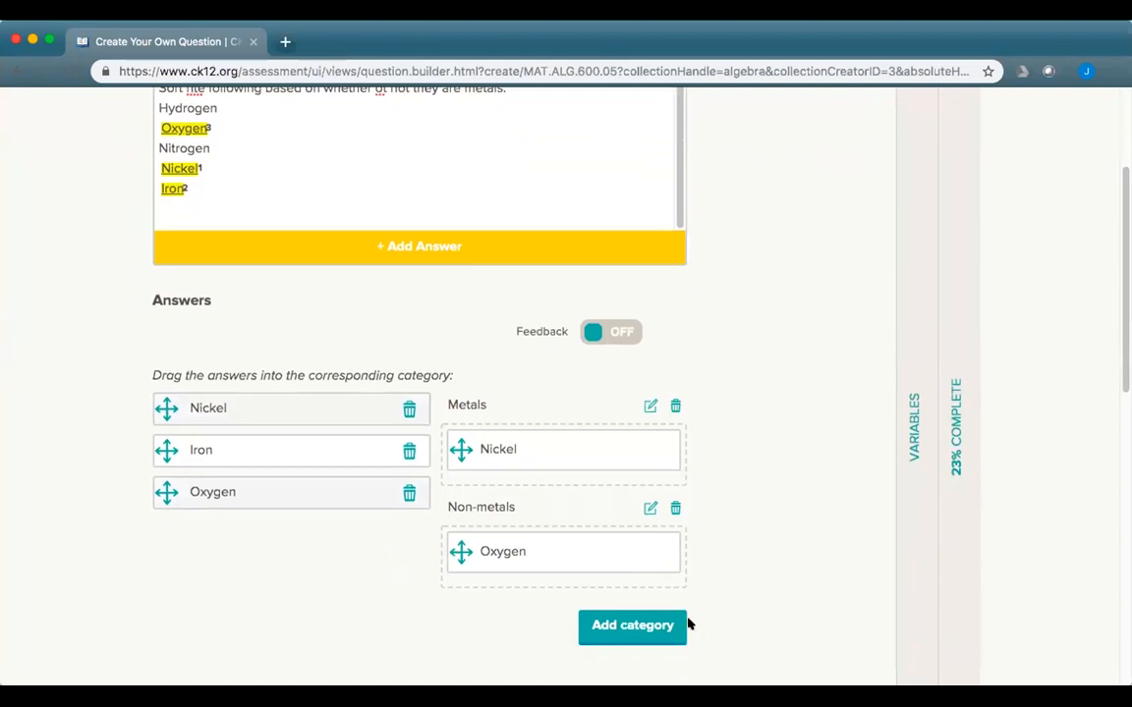
scroll(702, 614, down, 3)
scroll(702, 616, up, 1)
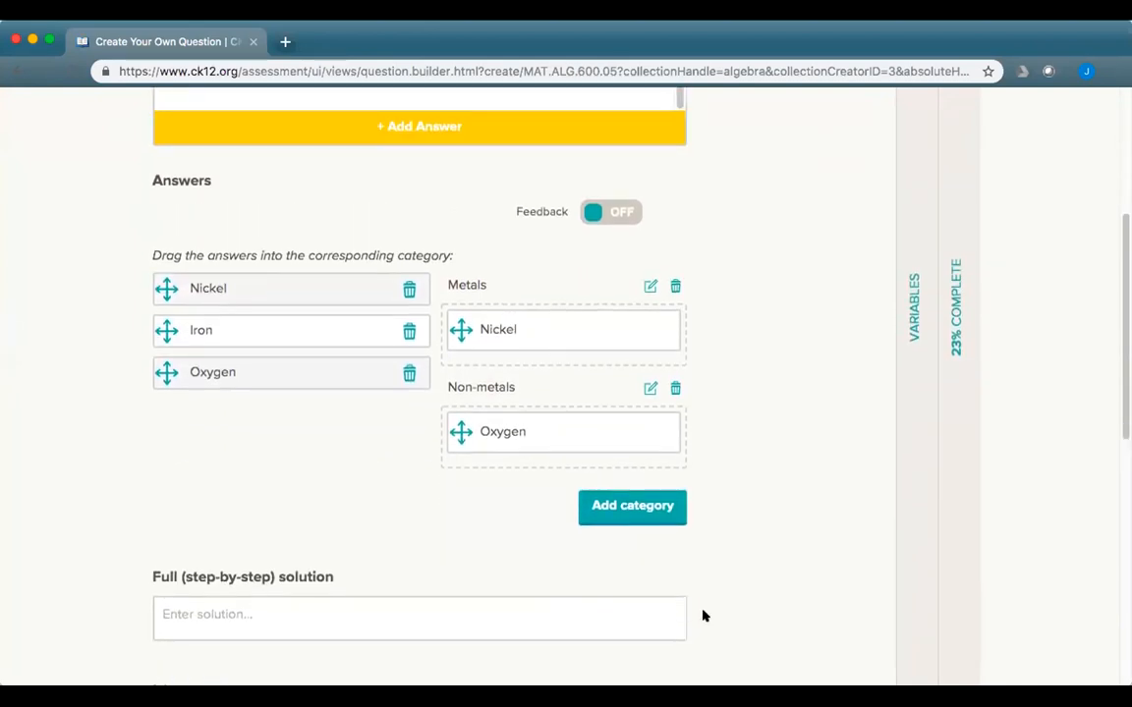
scroll(703, 616, down, 3)
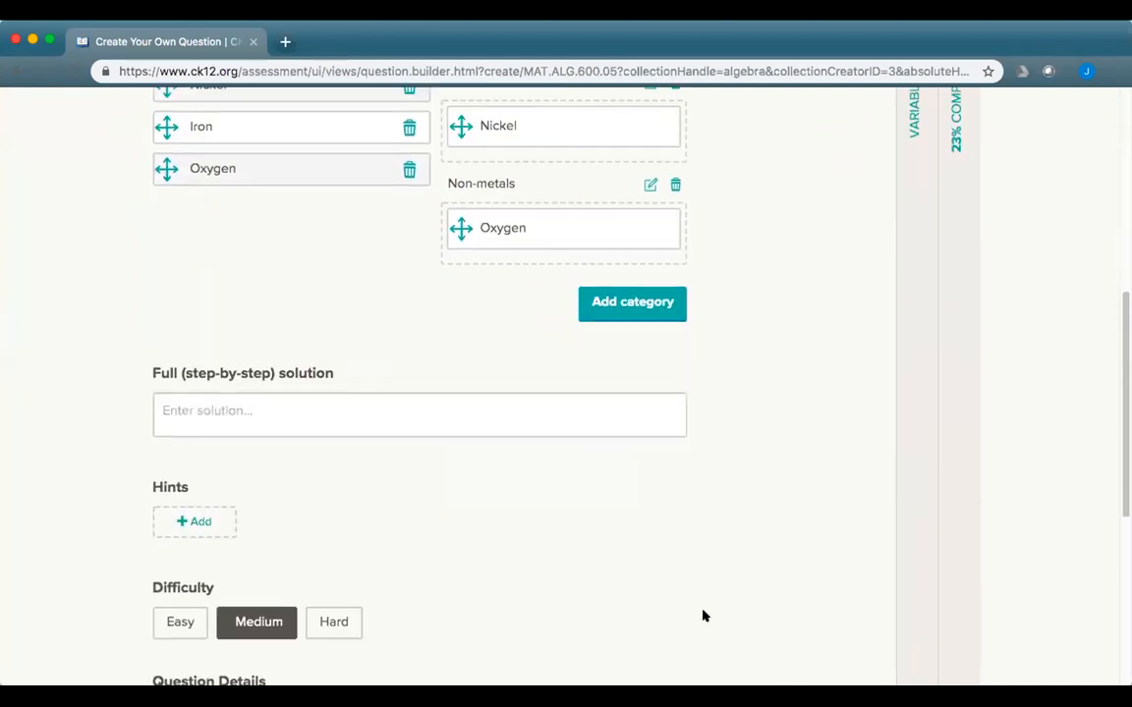
click(202, 522)
click(440, 217)
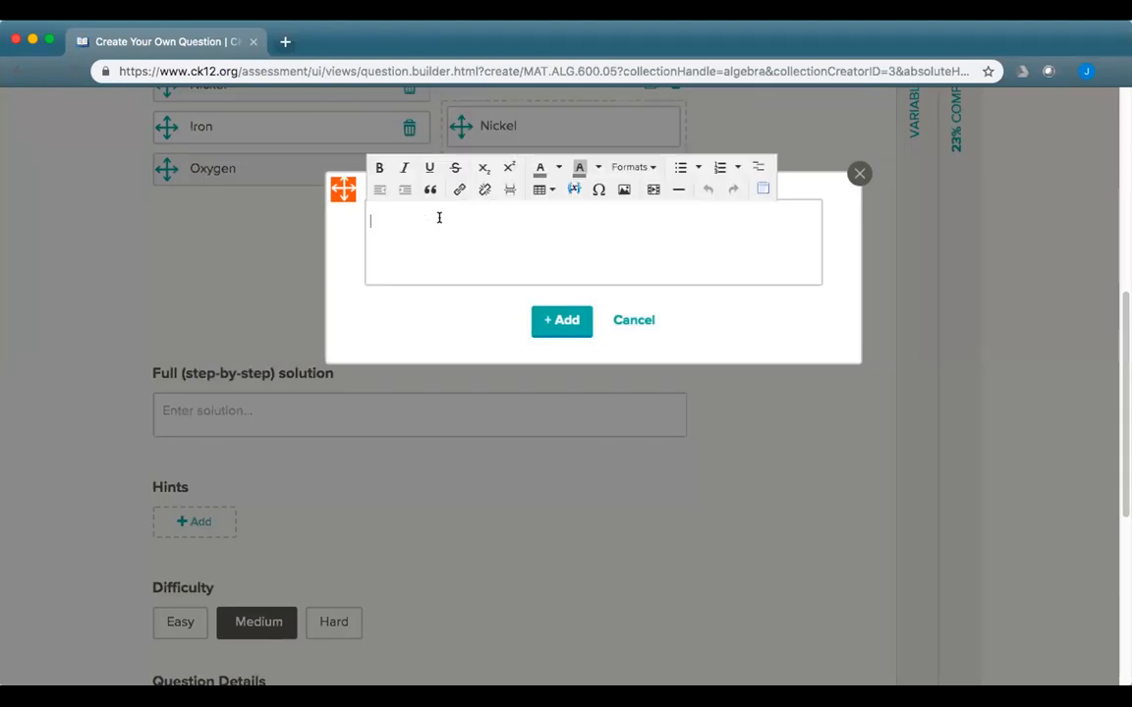
text(Try looking at the periodic tabl)
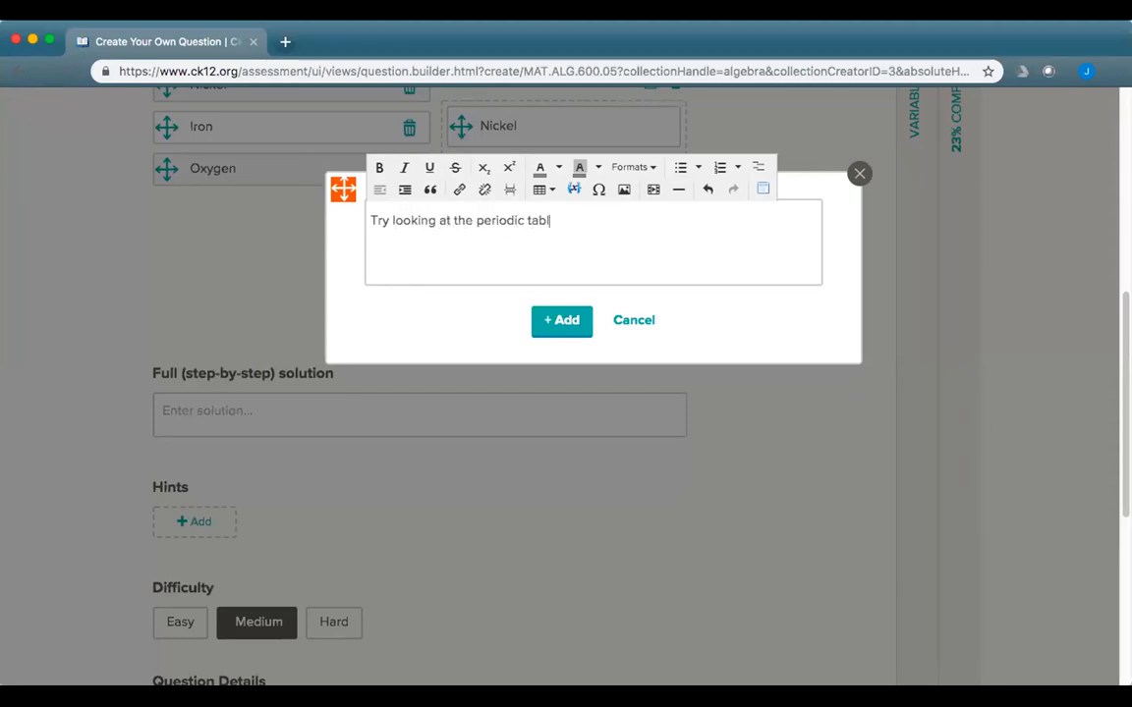
text(e.)
click(547, 319)
Step: Search the personal library for "cep" and add CEP Advanced Editing as a concept of the question
scroll(558, 468, down, 5)
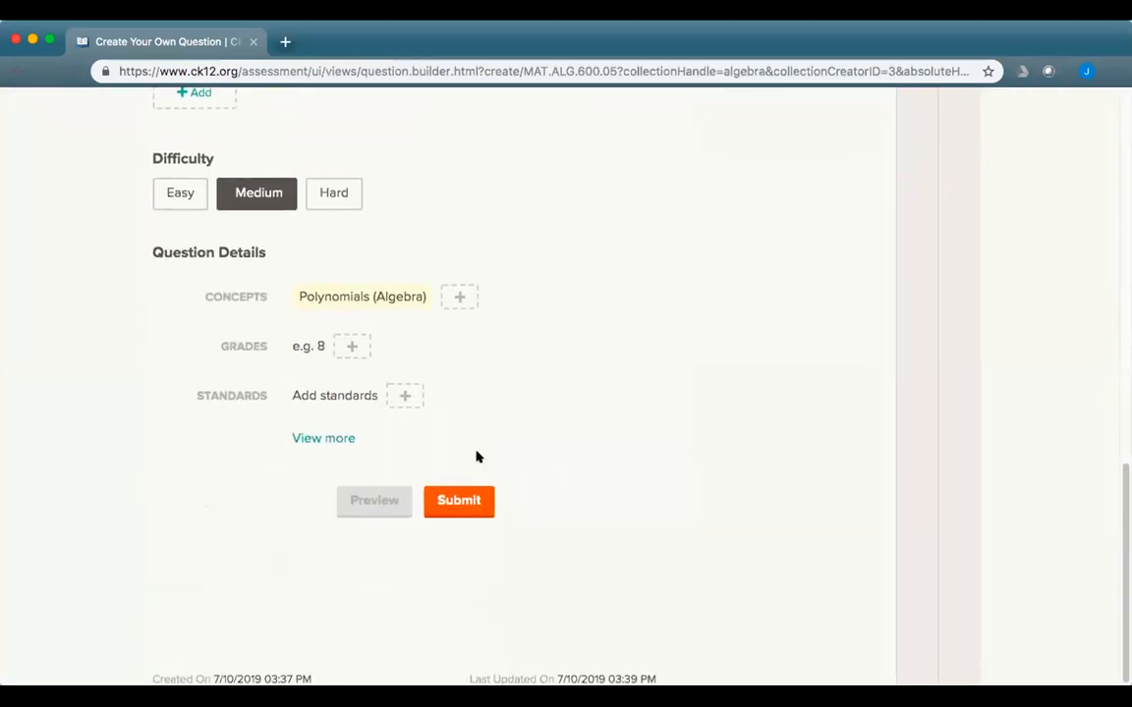
scroll(607, 376, up, 6)
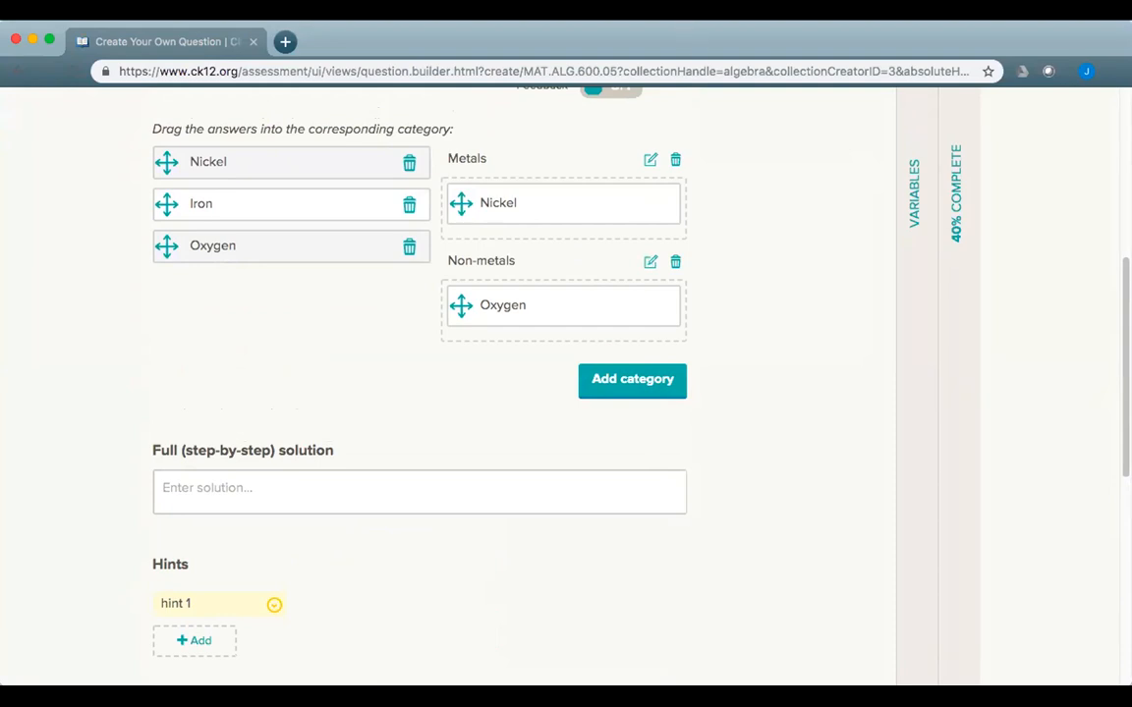
scroll(688, 393, down, 6)
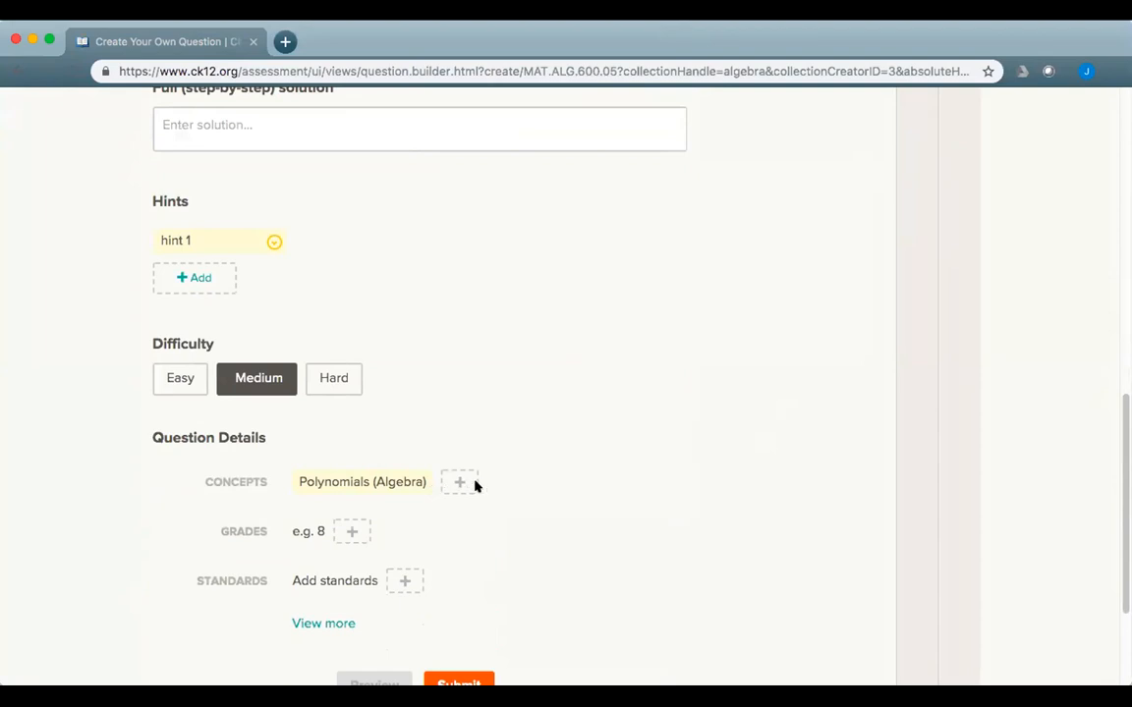
click(458, 483)
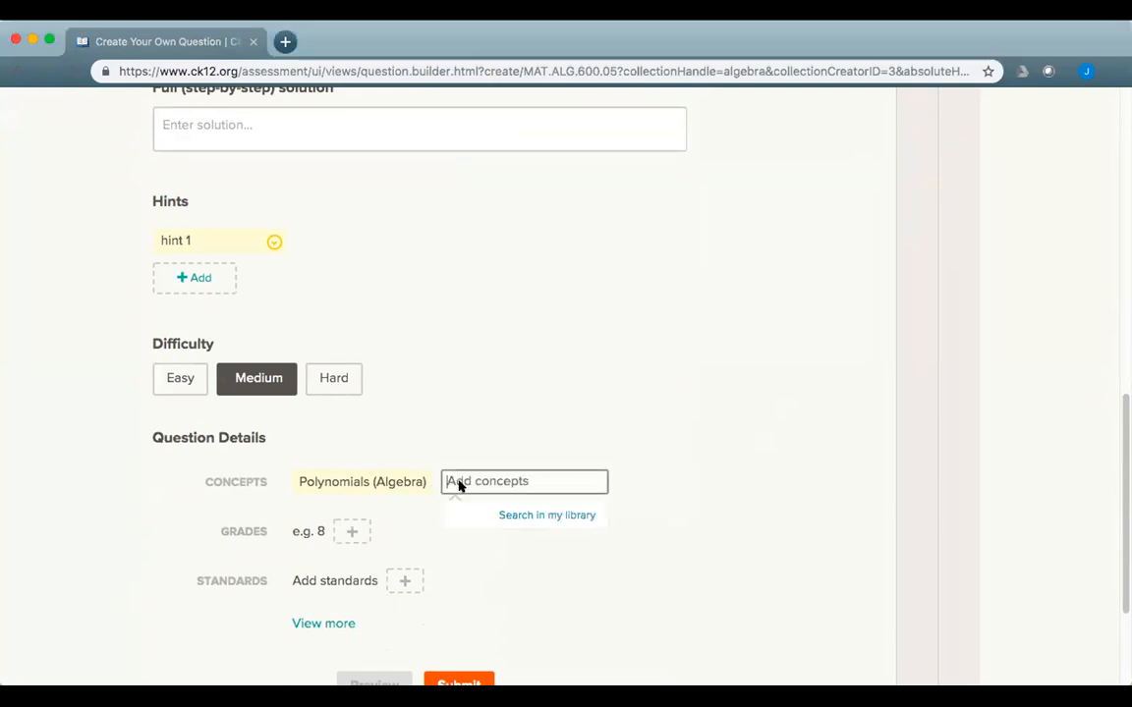
click(533, 516)
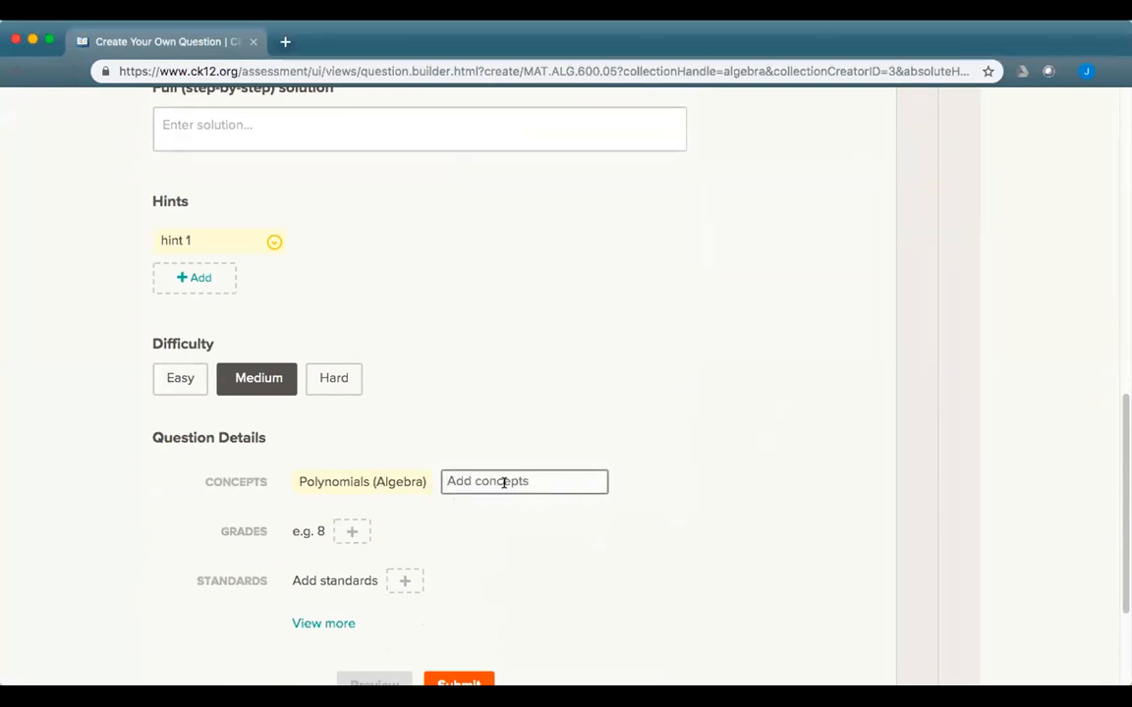
text(cep)
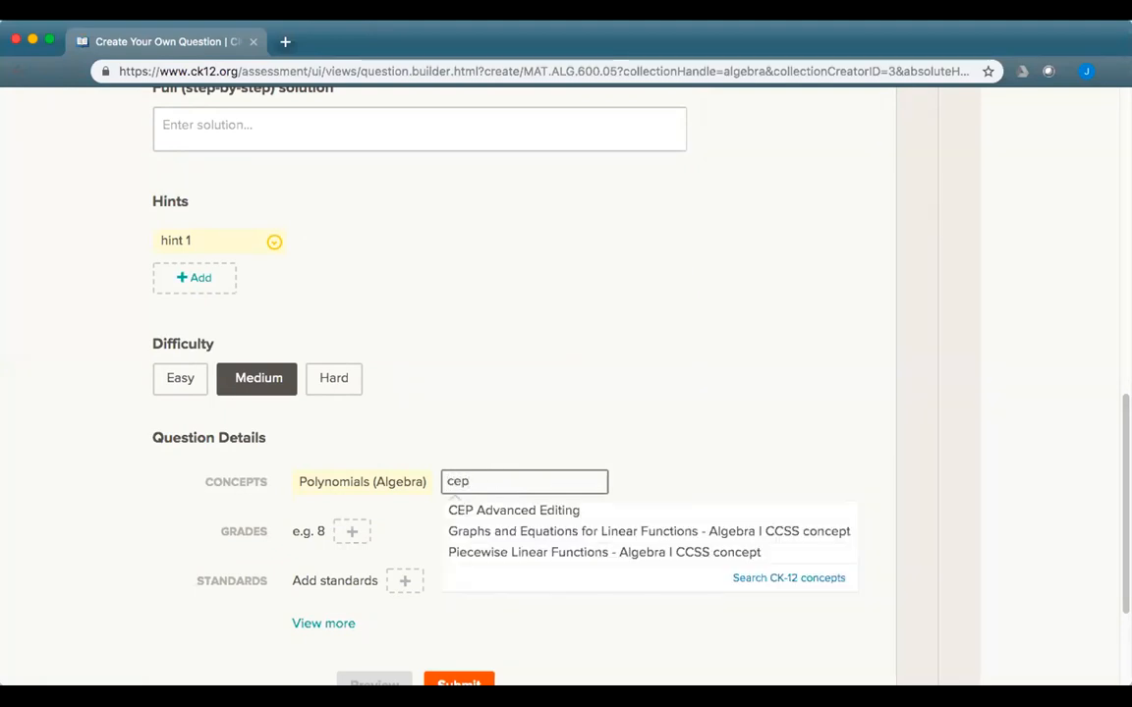
click(556, 509)
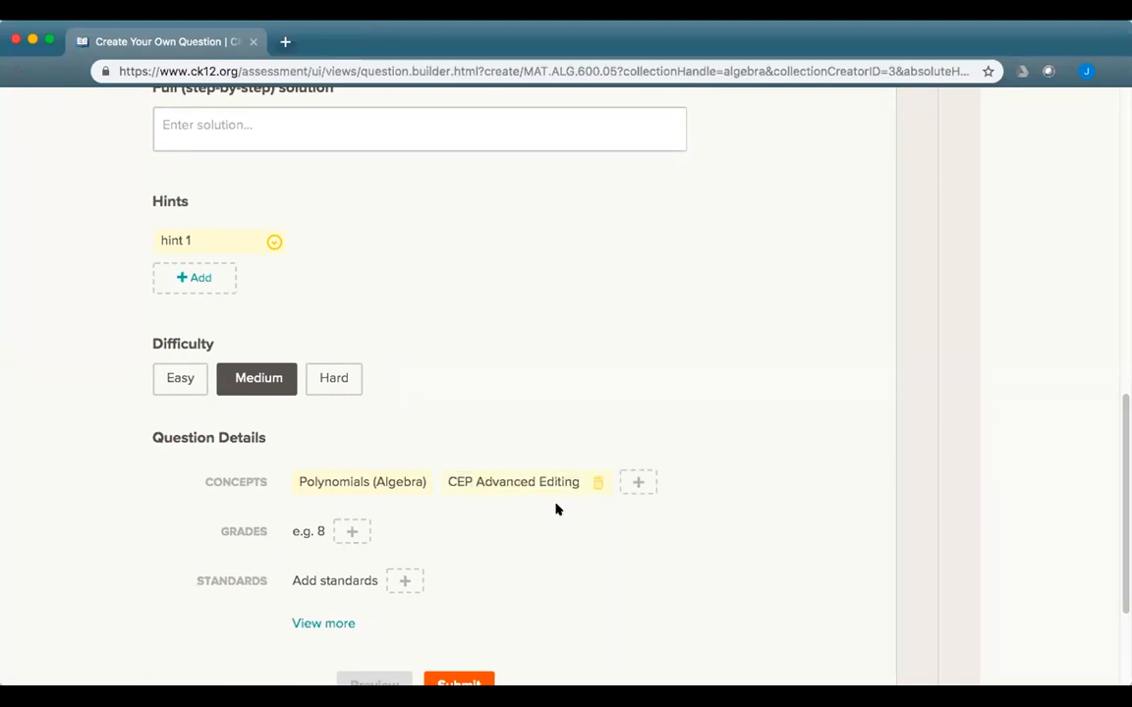
Step: Remove the CEP Advanced Editing concept from the question details
click(633, 483)
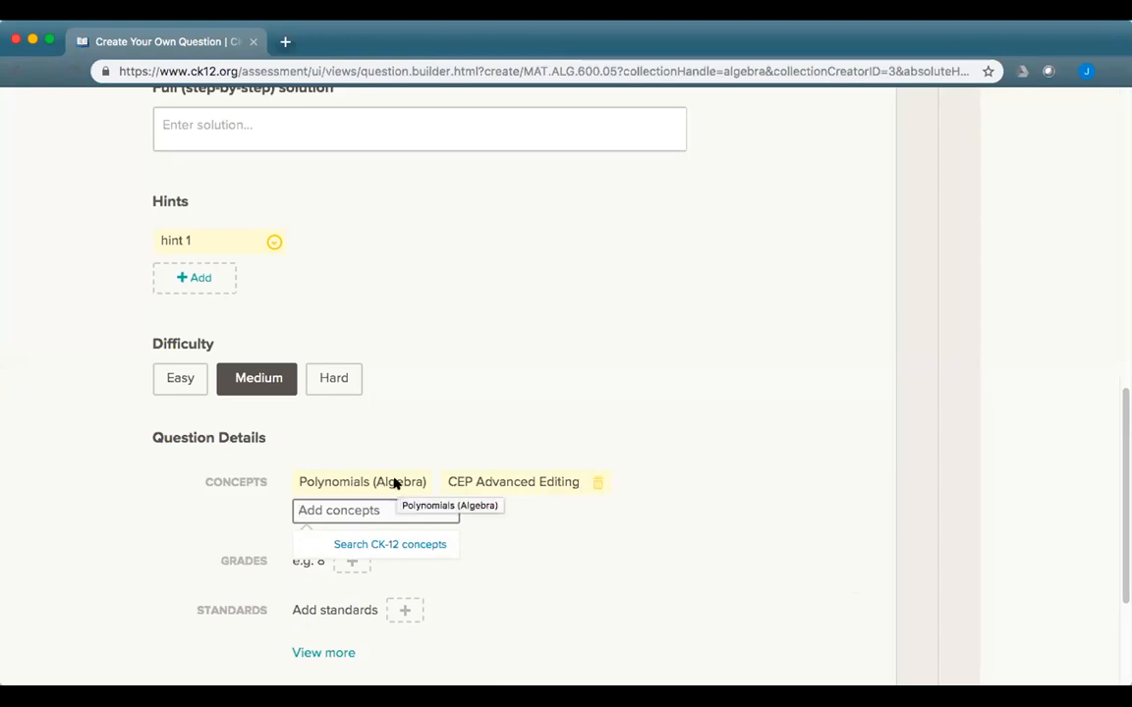
click(594, 482)
click(594, 483)
click(457, 481)
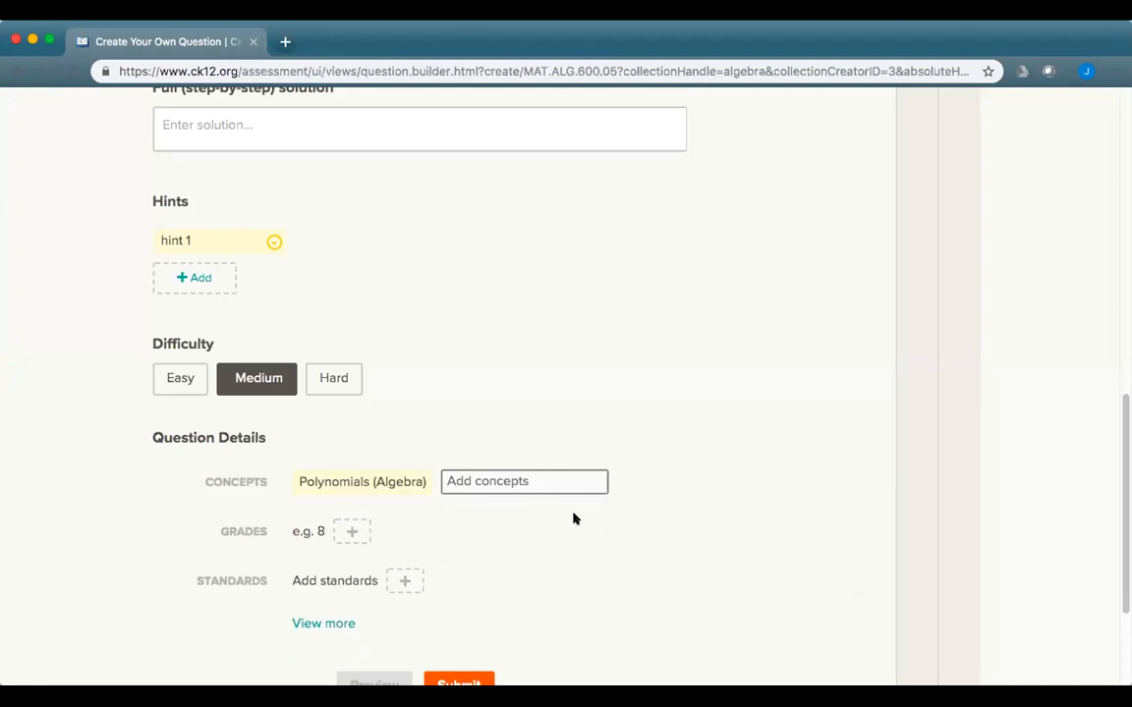
click(488, 419)
click(457, 479)
Step: Submit the drag-and-drop question and open its desktop preview
scroll(718, 489, down, 3)
click(444, 528)
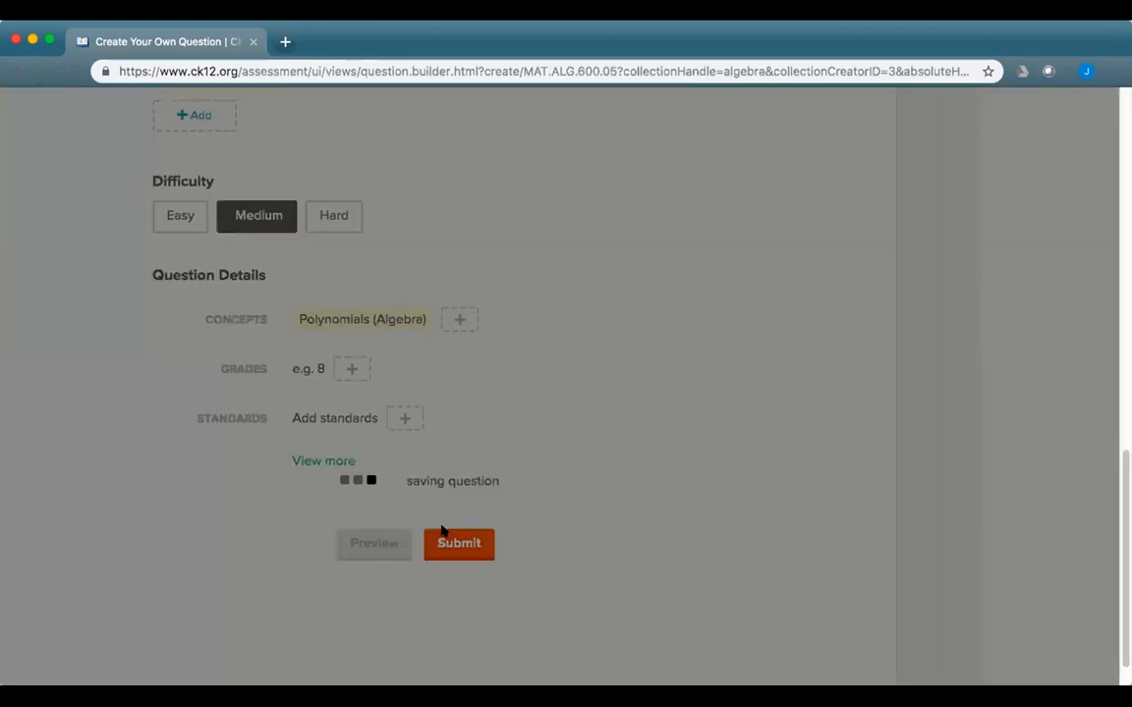
click(651, 285)
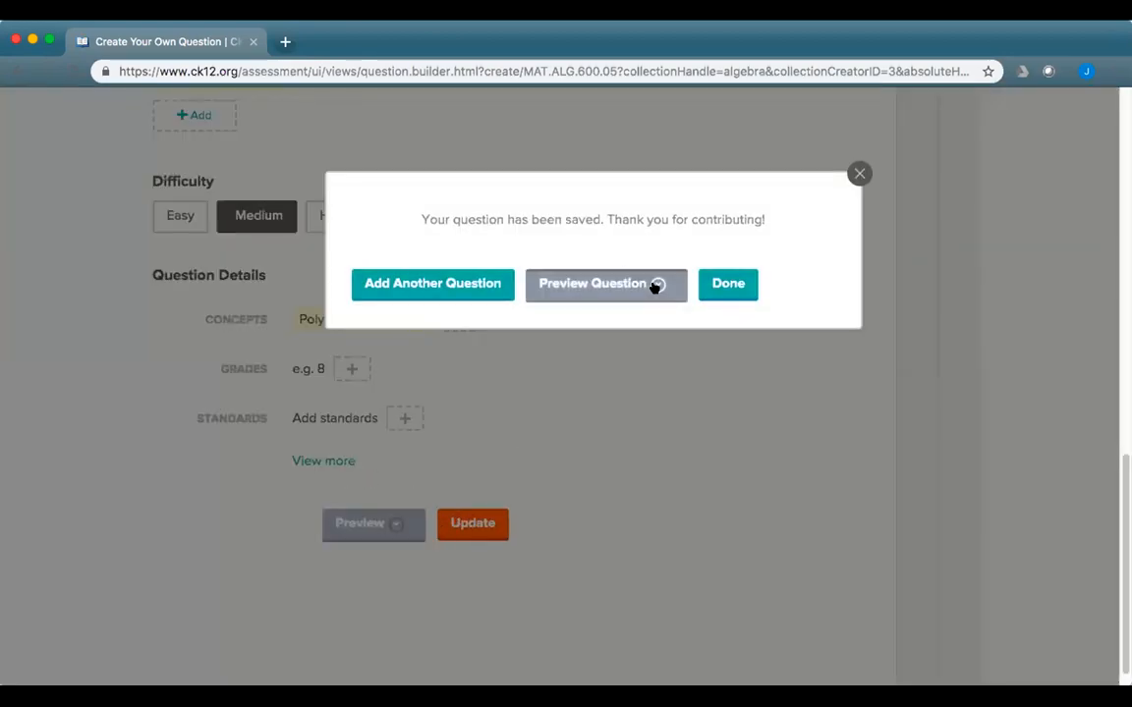
click(579, 330)
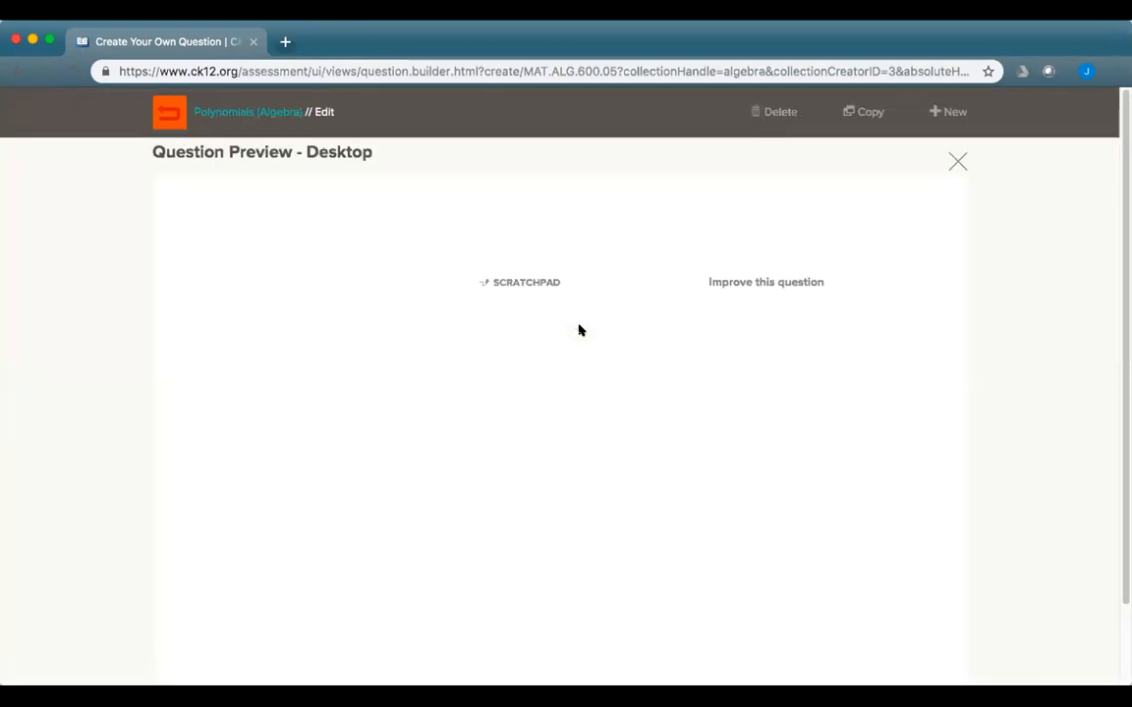
Step: Test the preview with Oxygen under Non-metals and Nickel under Metals, check the answer and close the preview
drag(366, 257, 644, 455)
drag(383, 320, 492, 455)
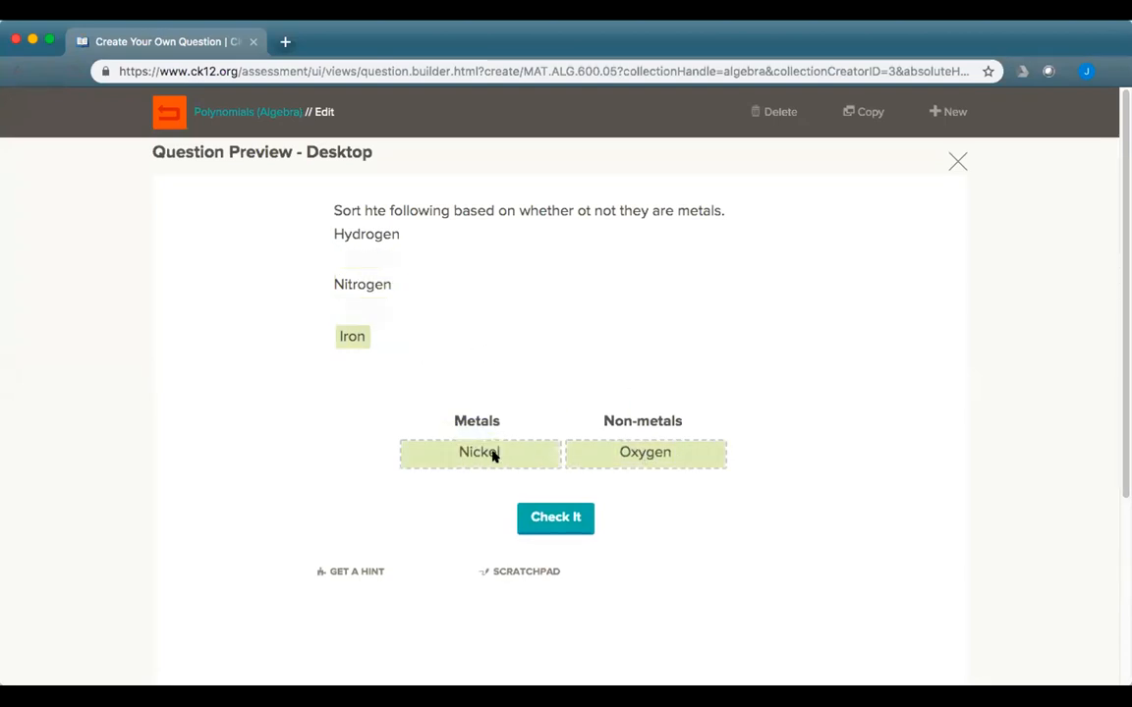
click(565, 517)
click(959, 158)
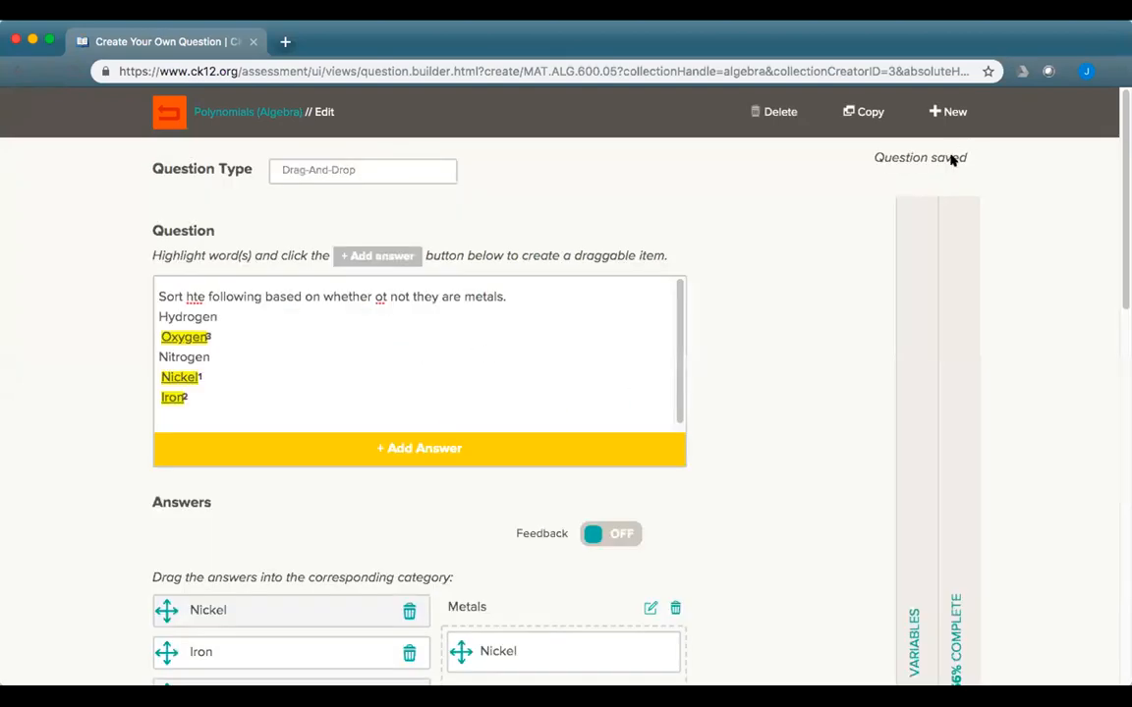
Step: Save the drag-and-drop question again as an update
scroll(687, 471, down, 15)
click(473, 498)
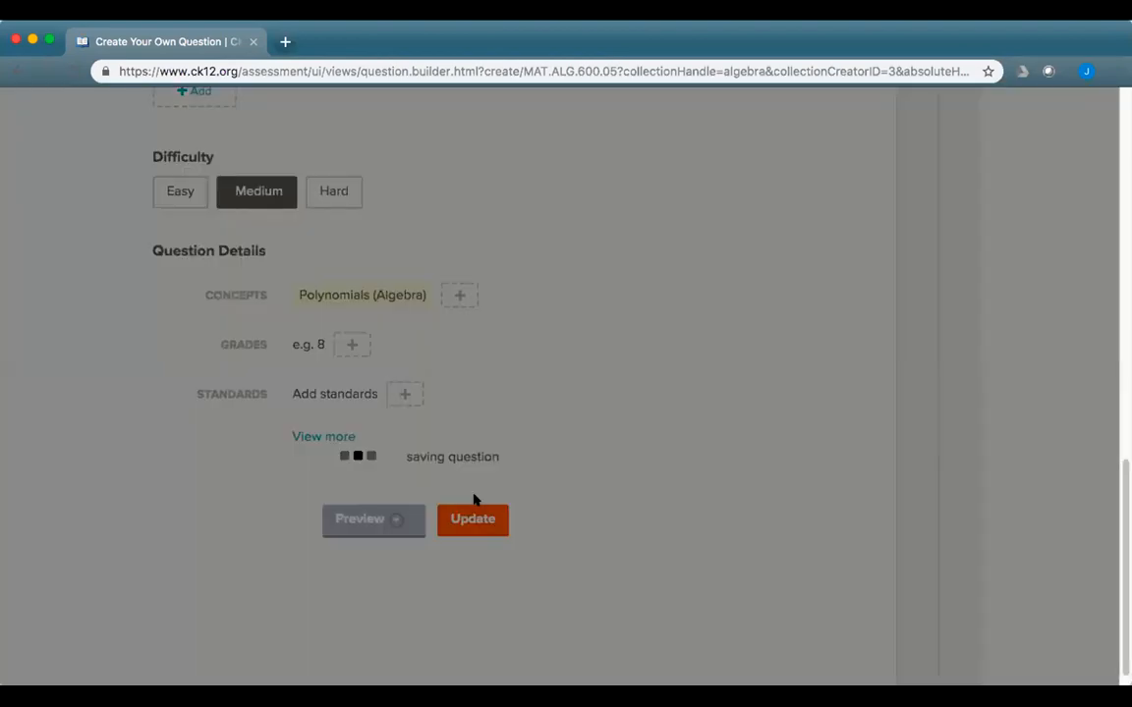
Step: Leave the saved question and open the quiz's Polynomials (Algebra) question set for editing
click(714, 286)
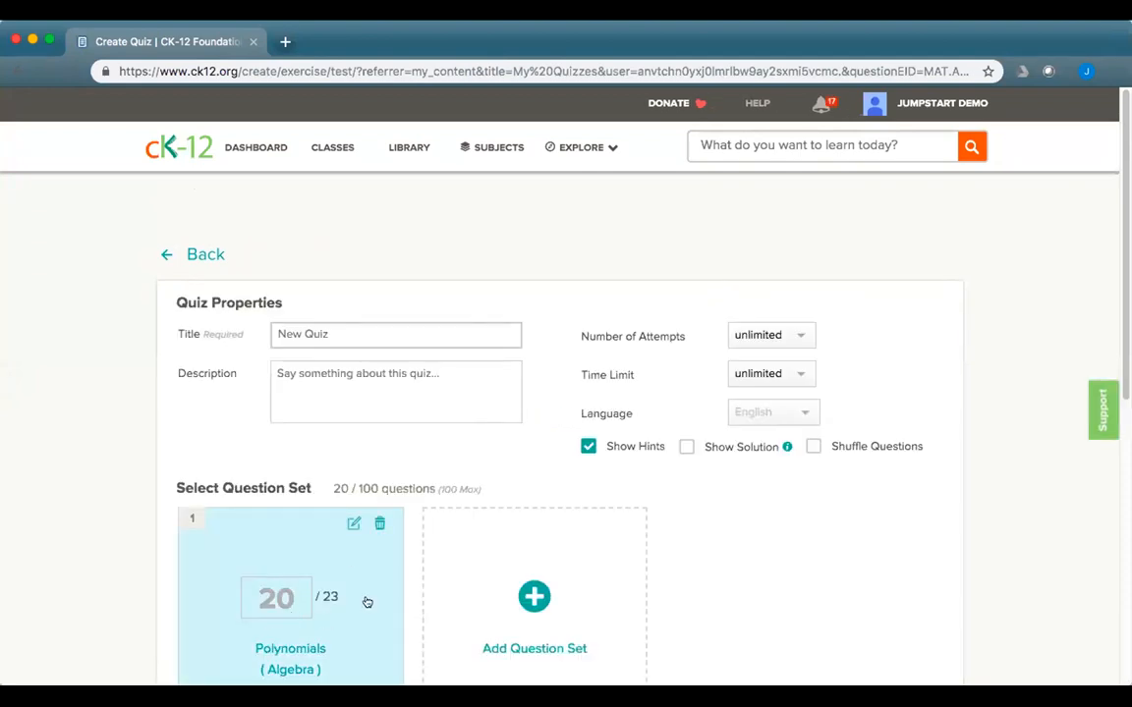
click(352, 523)
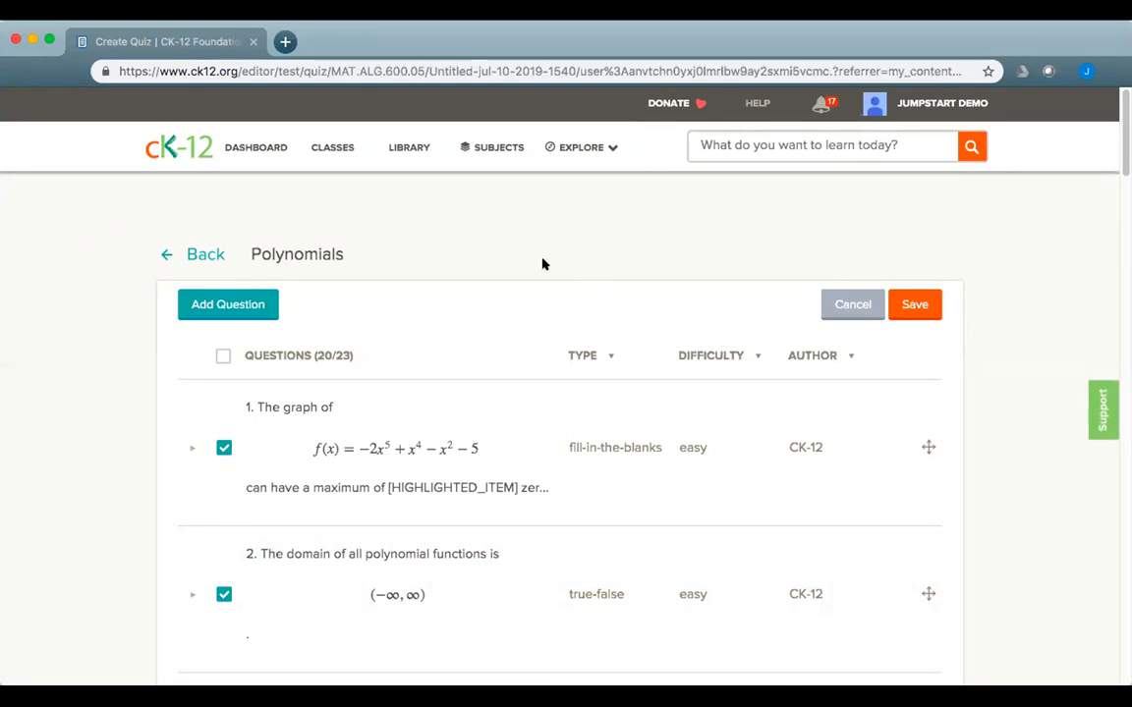
click(853, 306)
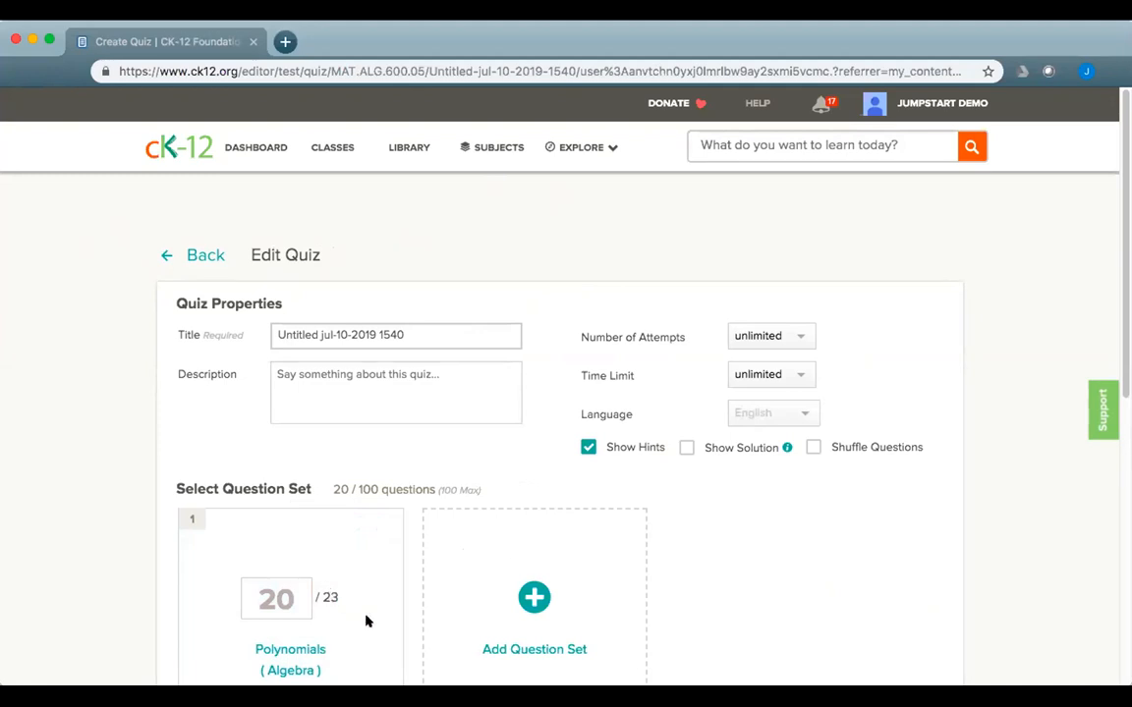
scroll(383, 640, down, 2)
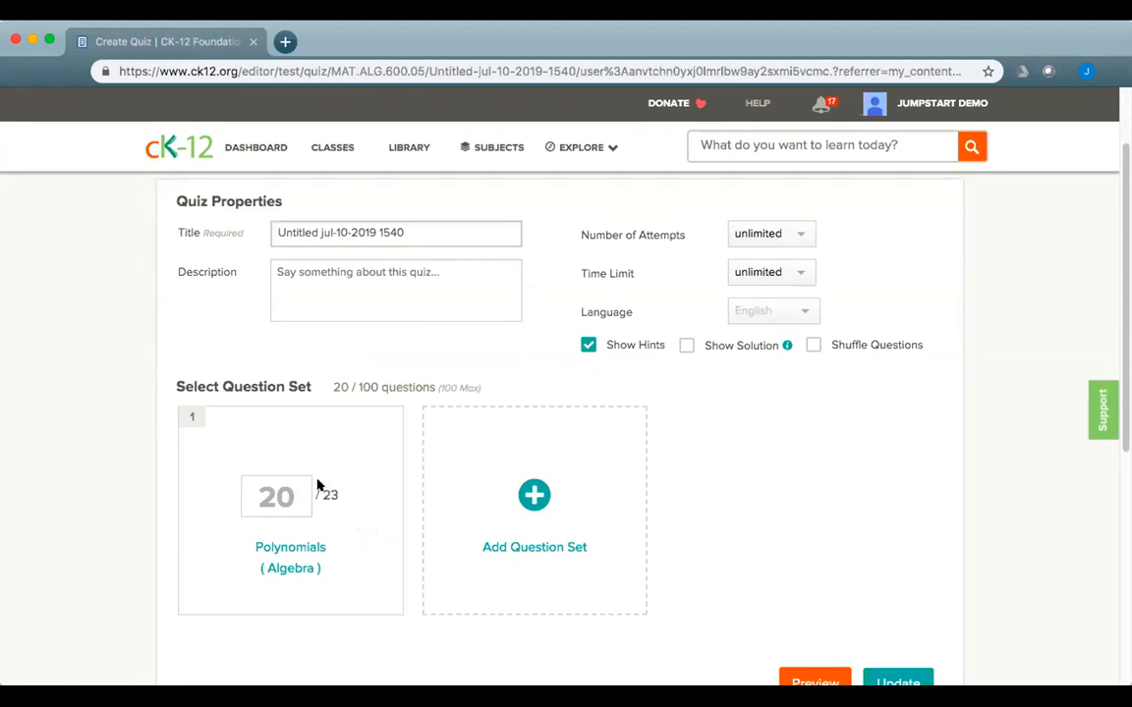
mouse_move(352, 425)
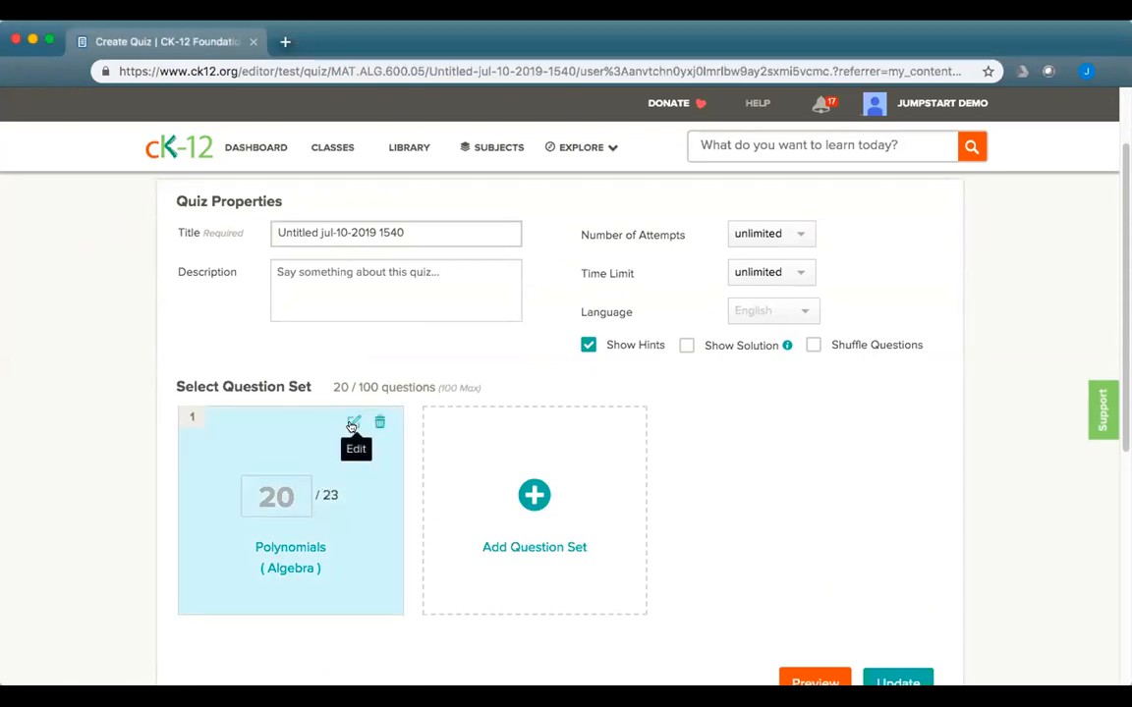
click(352, 422)
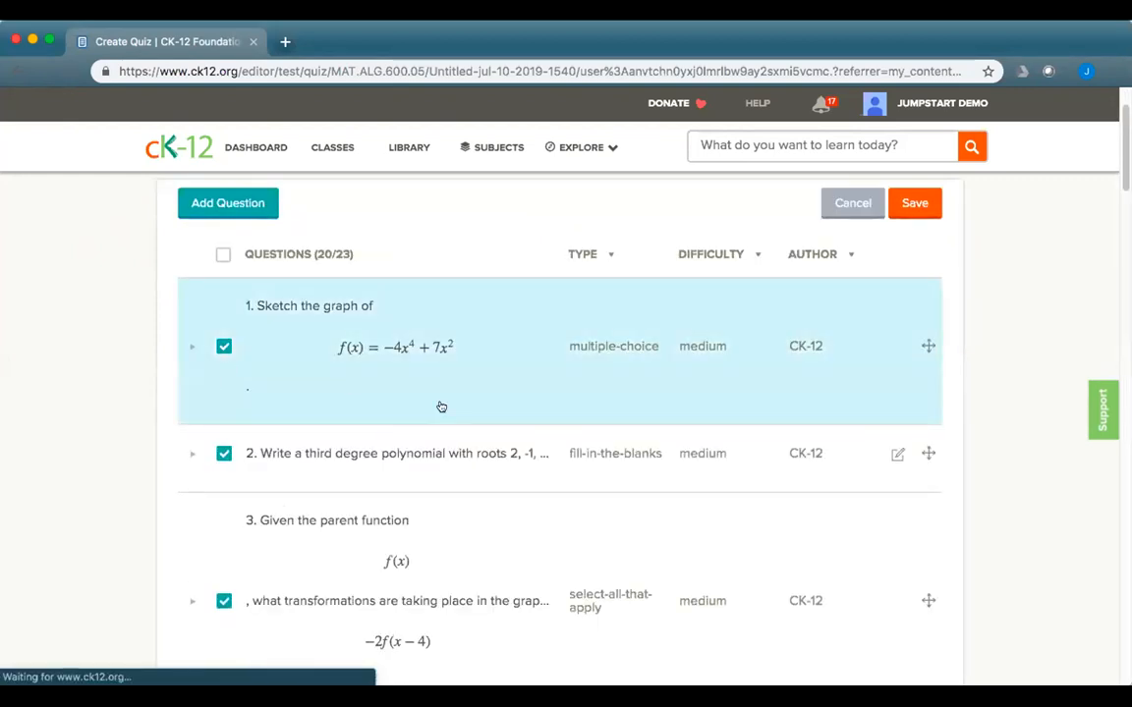
Step: Look through the Polynomials question list for the newly created drag-and-drop question
scroll(439, 408, down, 3)
scroll(796, 323, up, 2)
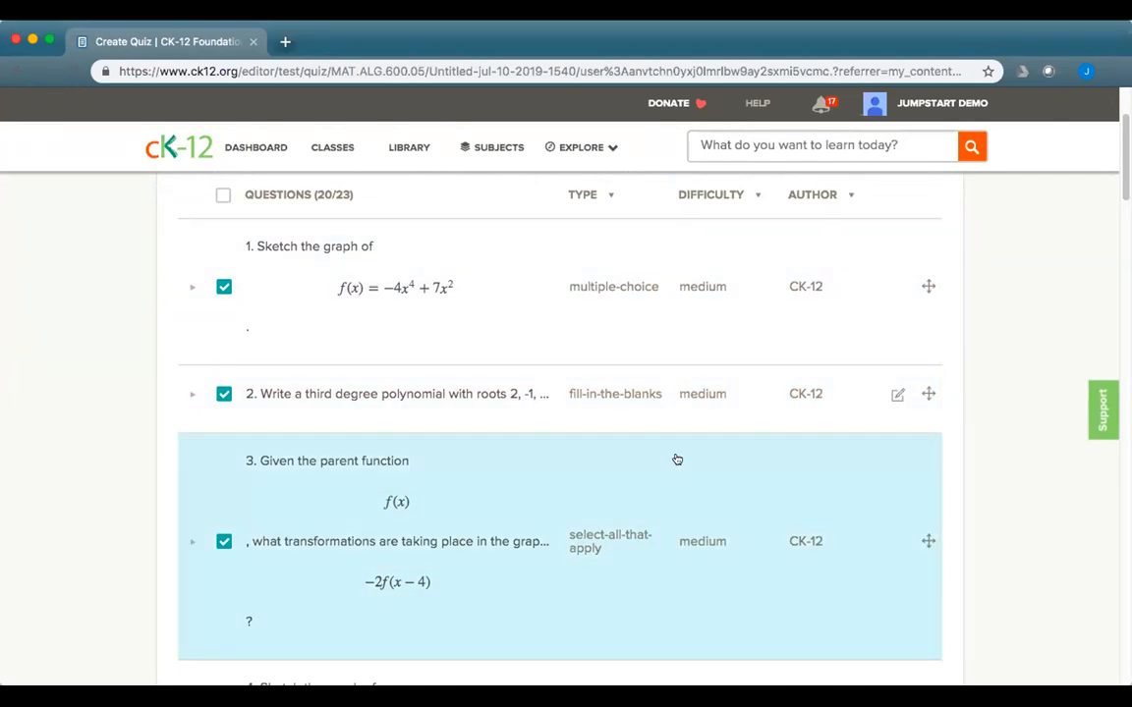
scroll(674, 571, down, 3)
scroll(676, 574, down, 8)
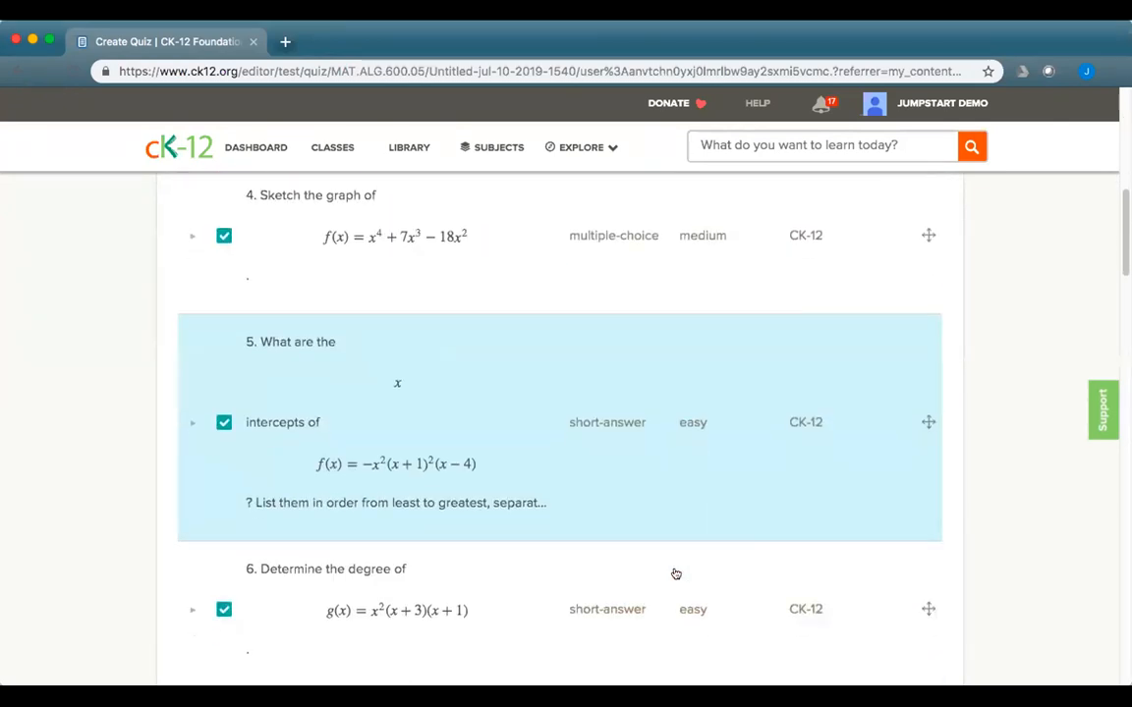
scroll(676, 573, up, 10)
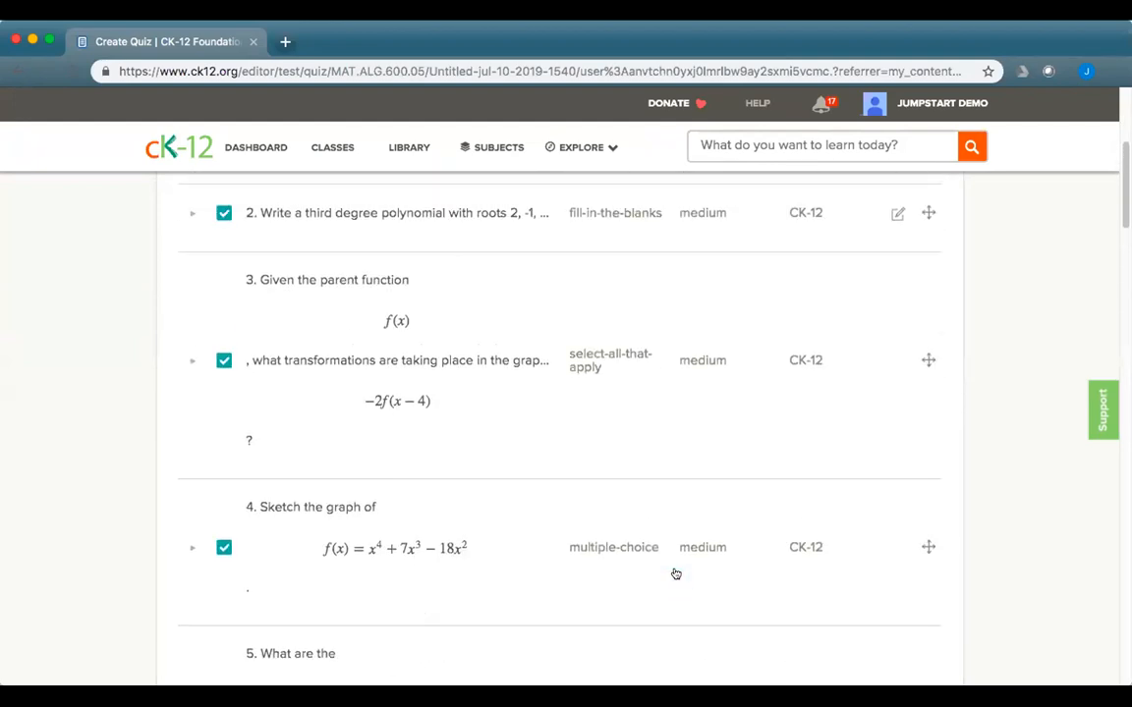
scroll(714, 520, up, 3)
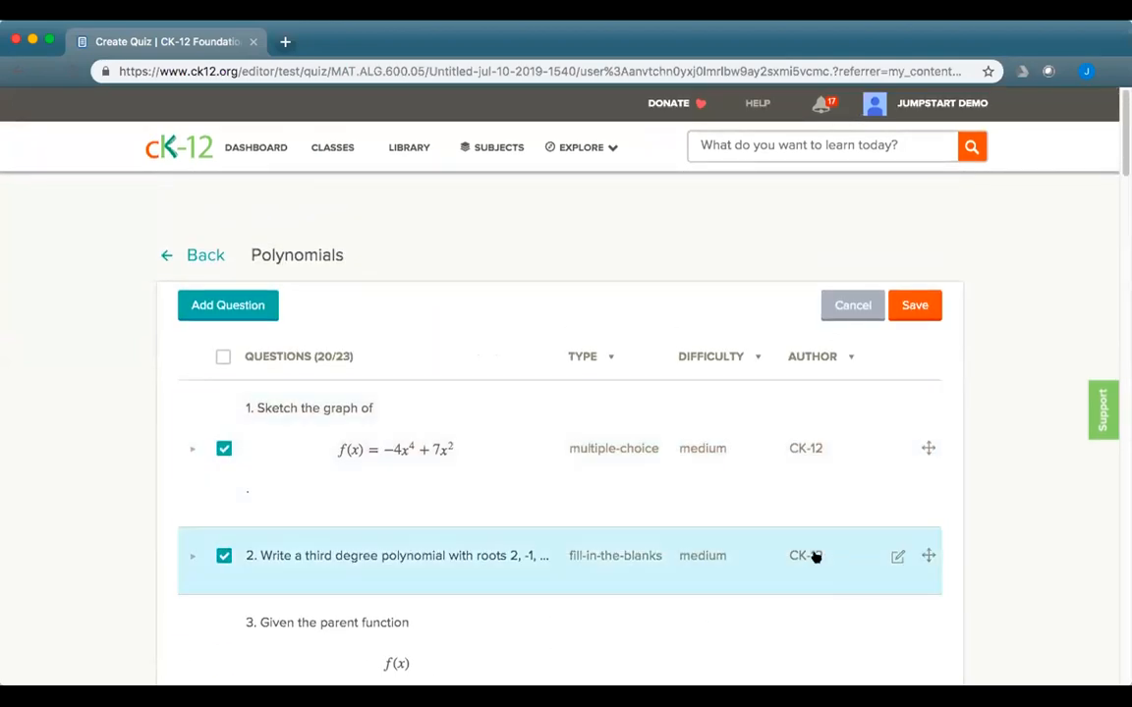
scroll(656, 554, down, 2)
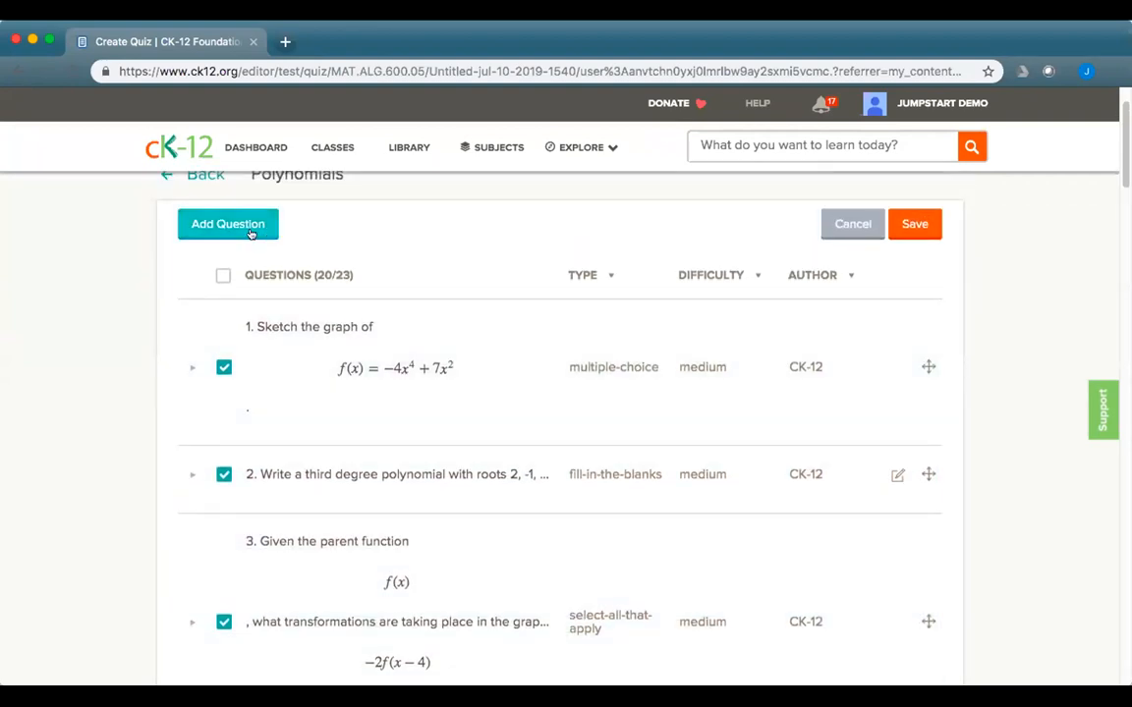
scroll(611, 493, down, 1)
scroll(613, 495, down, 20)
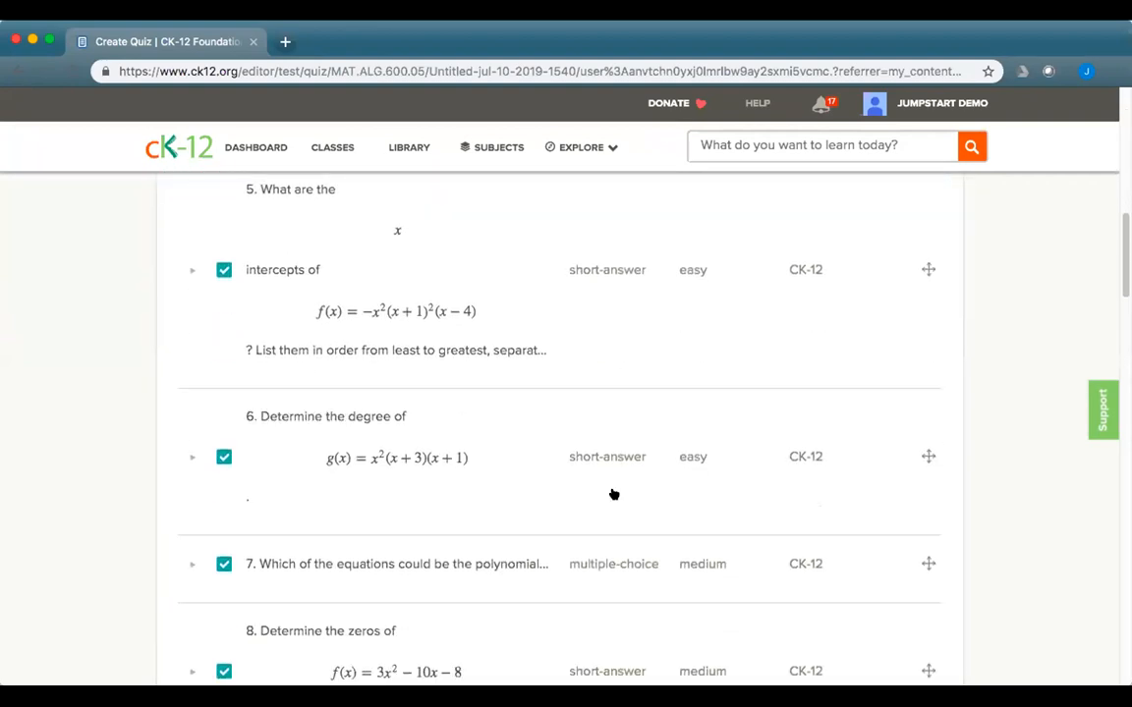
scroll(613, 495, down, 10)
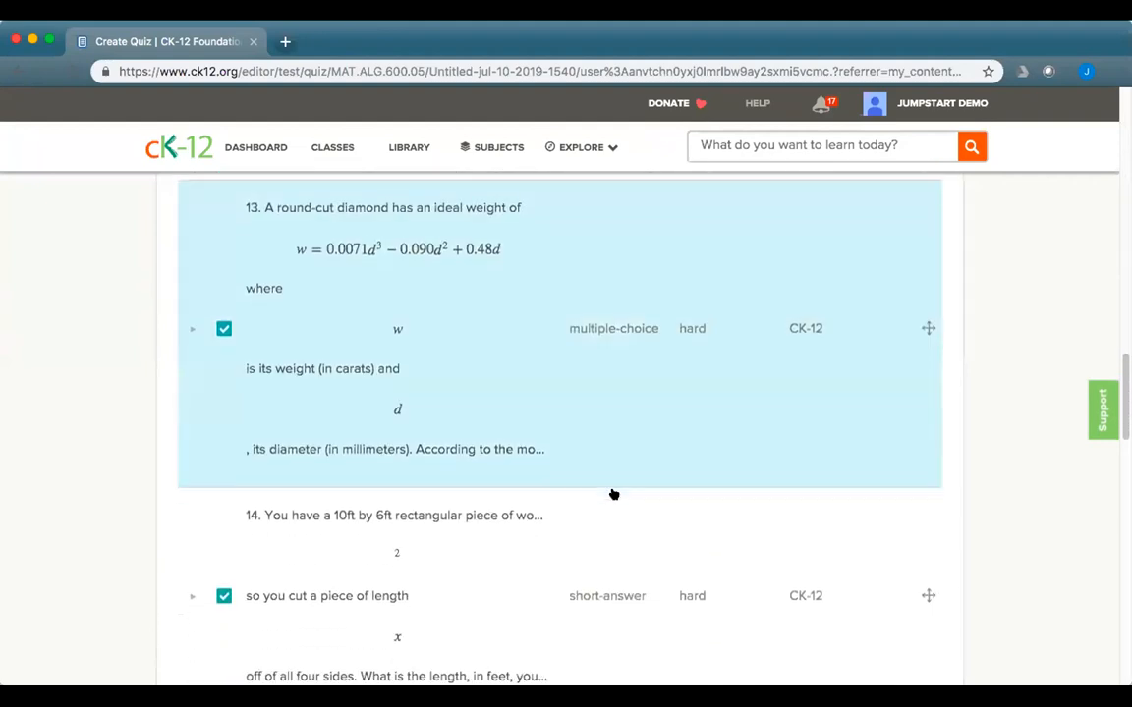
scroll(613, 495, down, 15)
scroll(614, 493, up, 8)
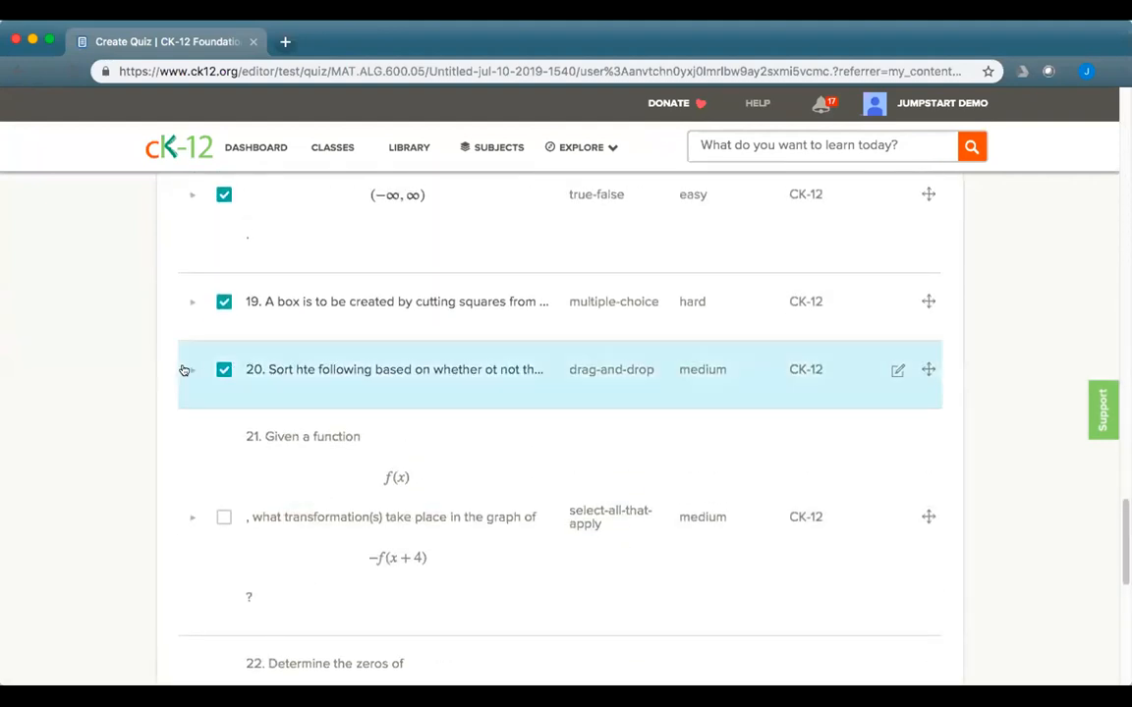
Step: Expand the drag-and-drop question about sorting metals to view its preview, and save the question set
click(190, 370)
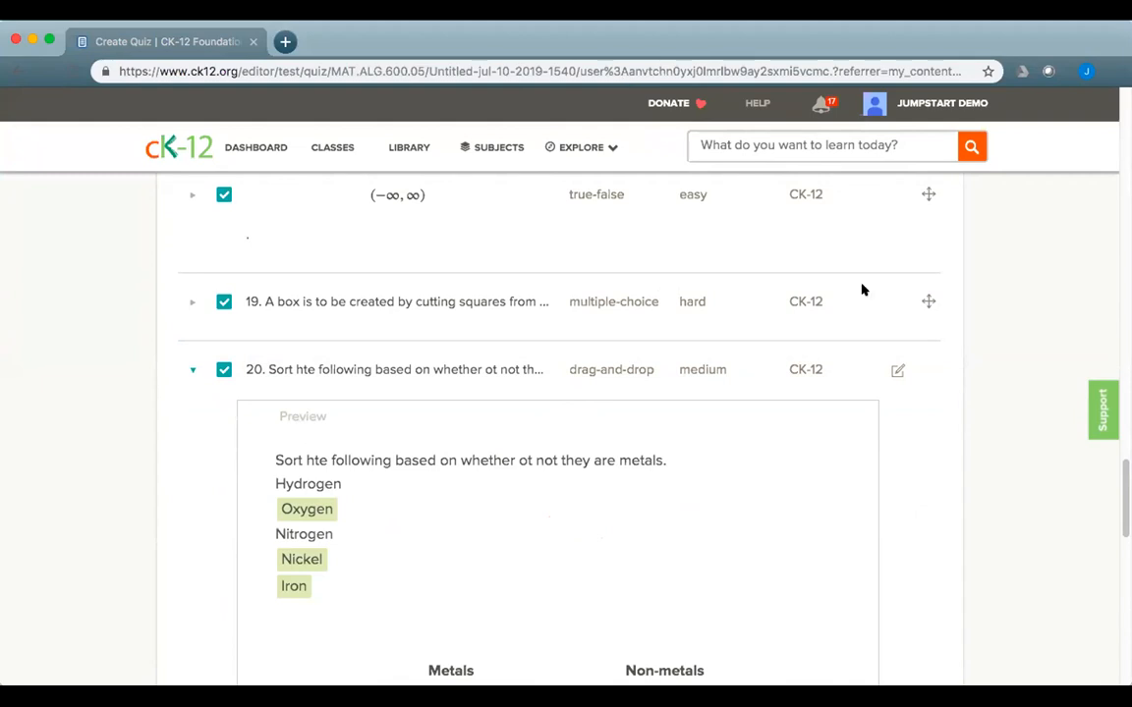
scroll(862, 288, up, 20)
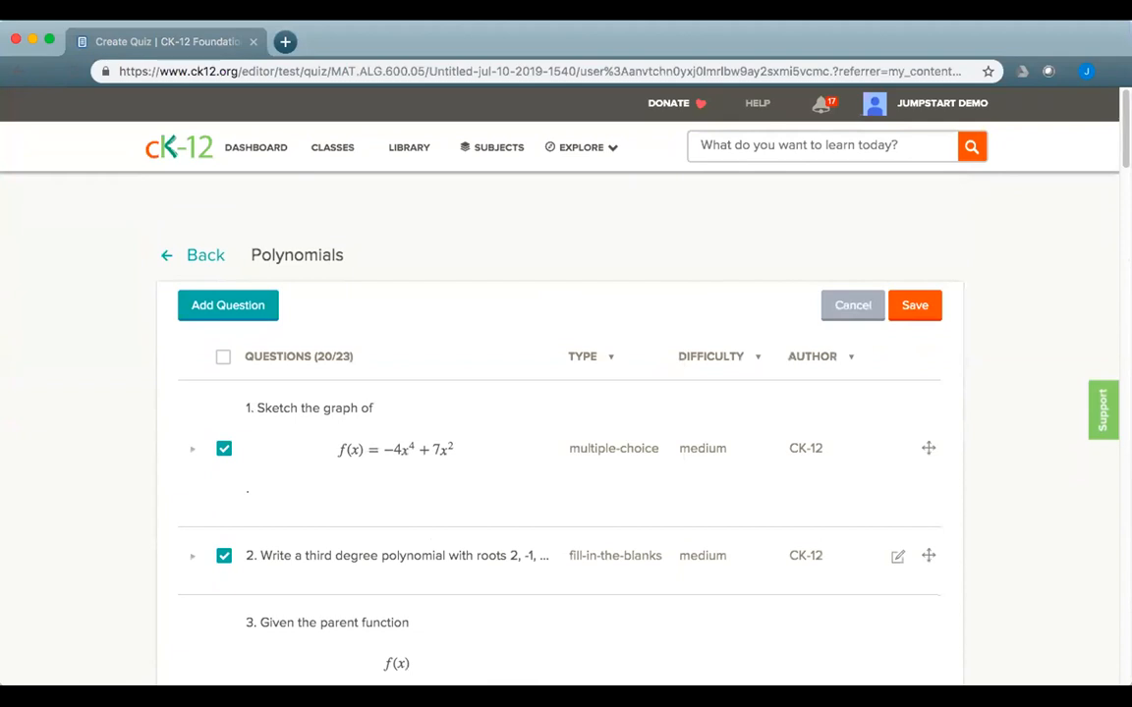
click(911, 305)
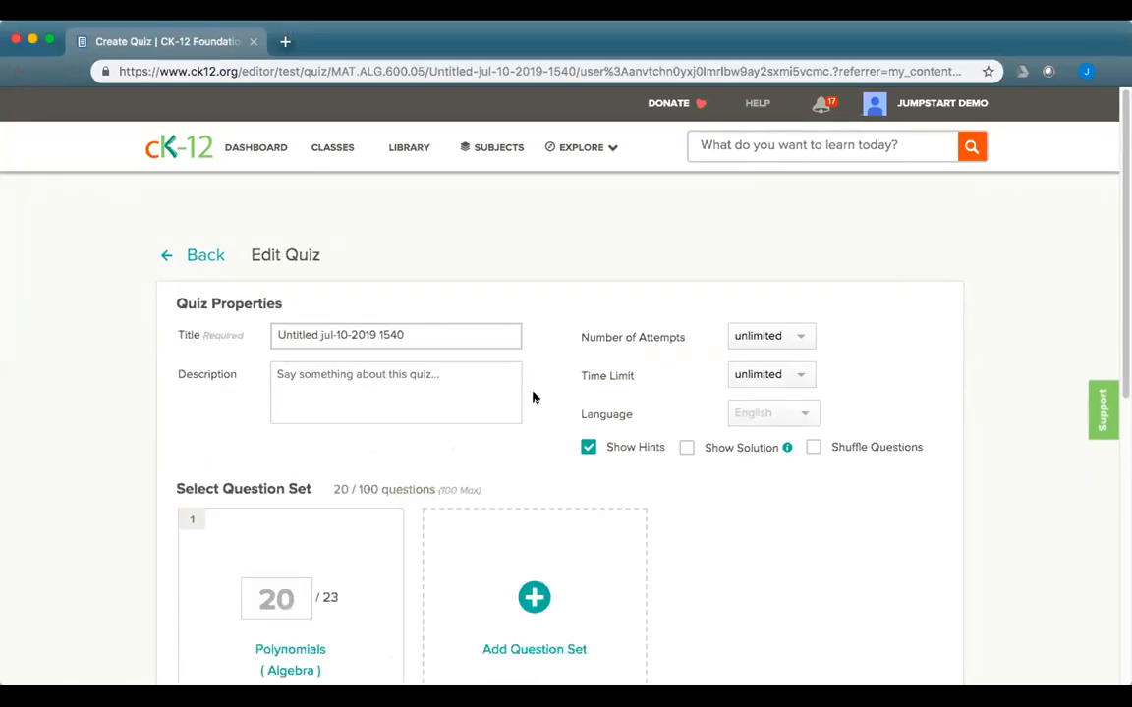
Step: Rename the quiz as Polynomial Demo, update it and return to the library
drag(411, 334, 283, 324)
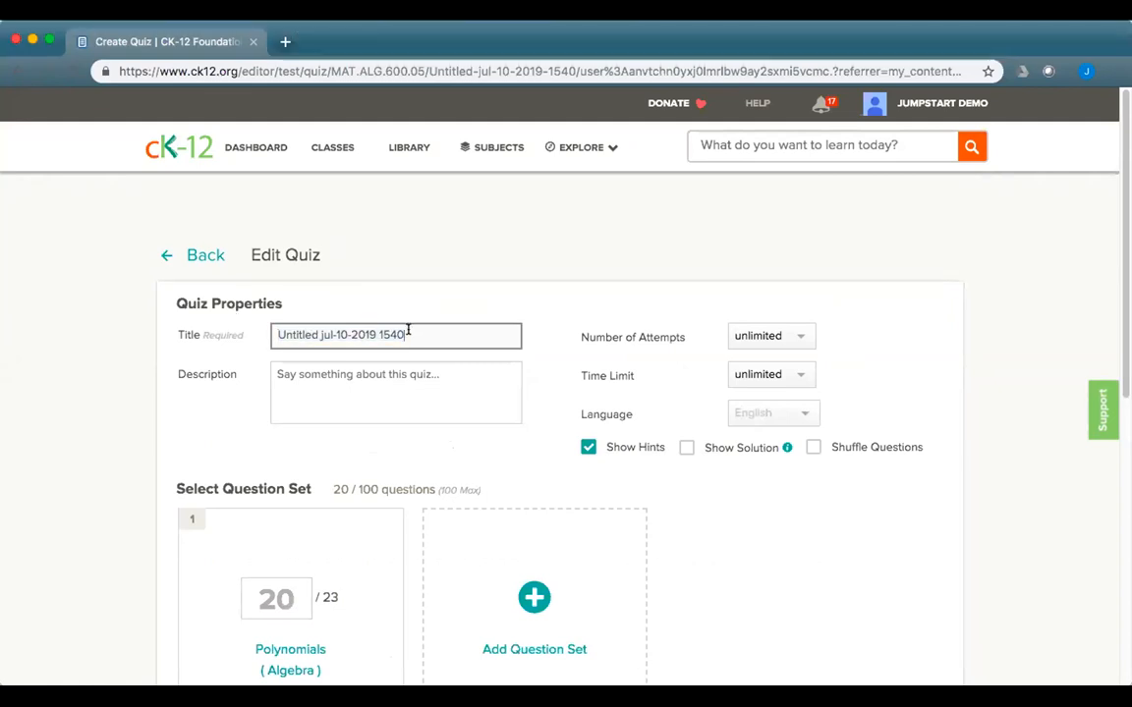
text(Polynomial Demo)
scroll(589, 403, down, 5)
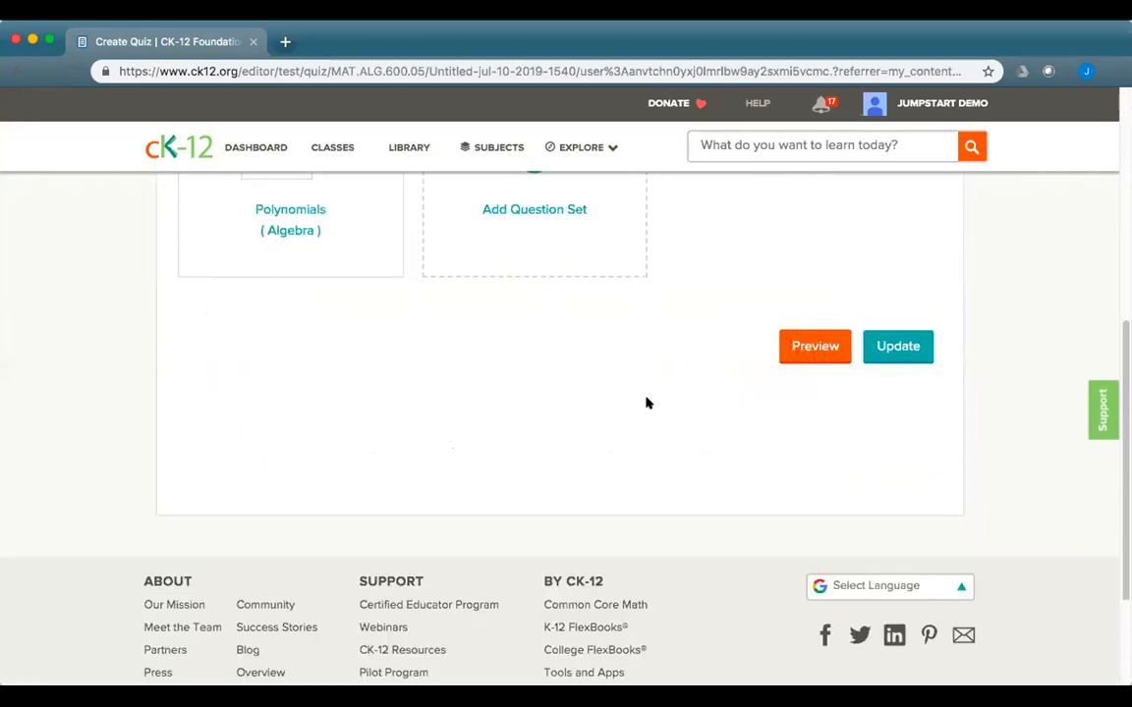
click(897, 347)
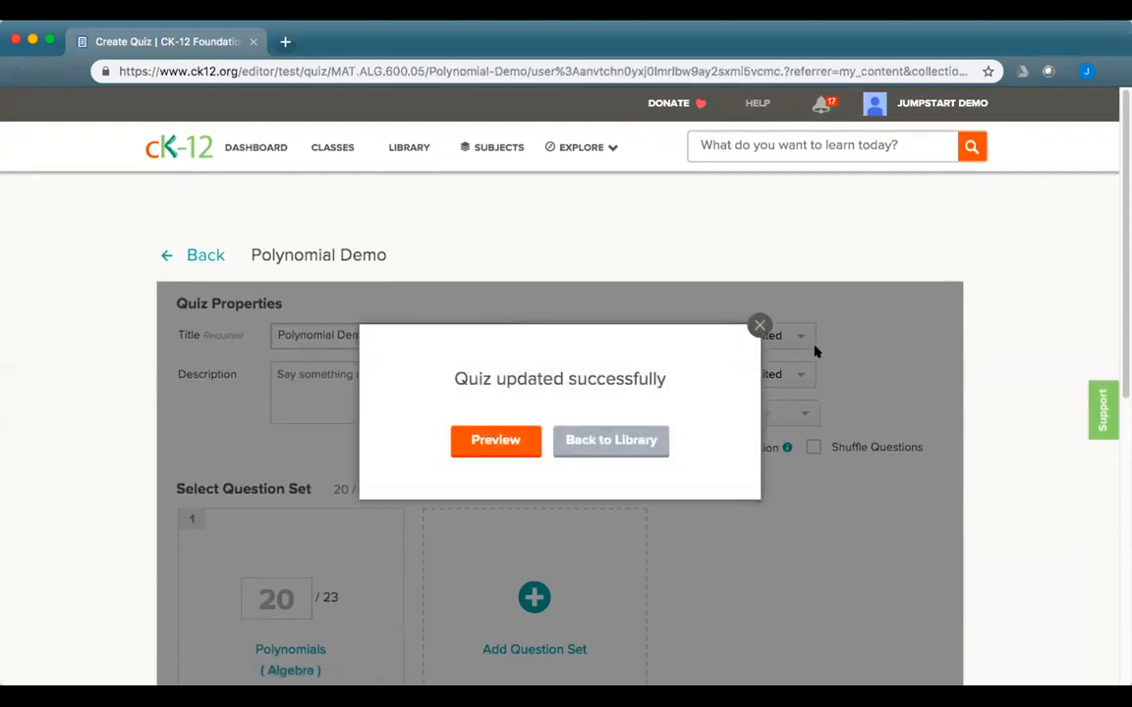
click(613, 441)
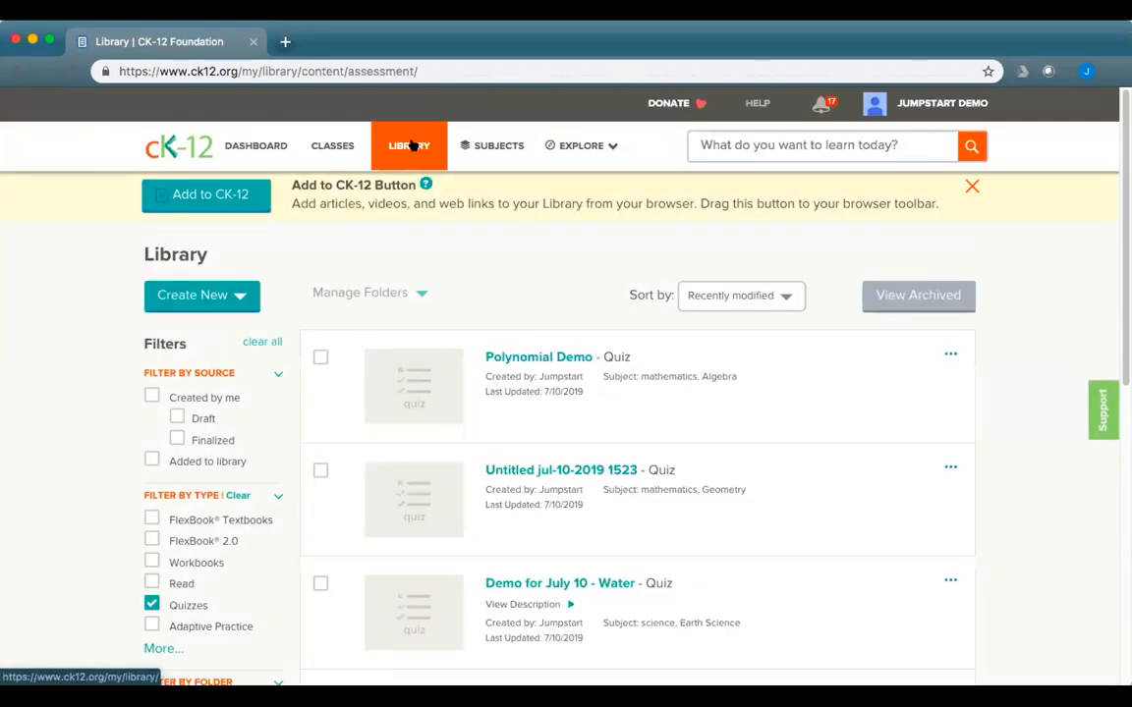
Step: Open the Polynomial Demo quiz from the library and show its additional options
click(527, 355)
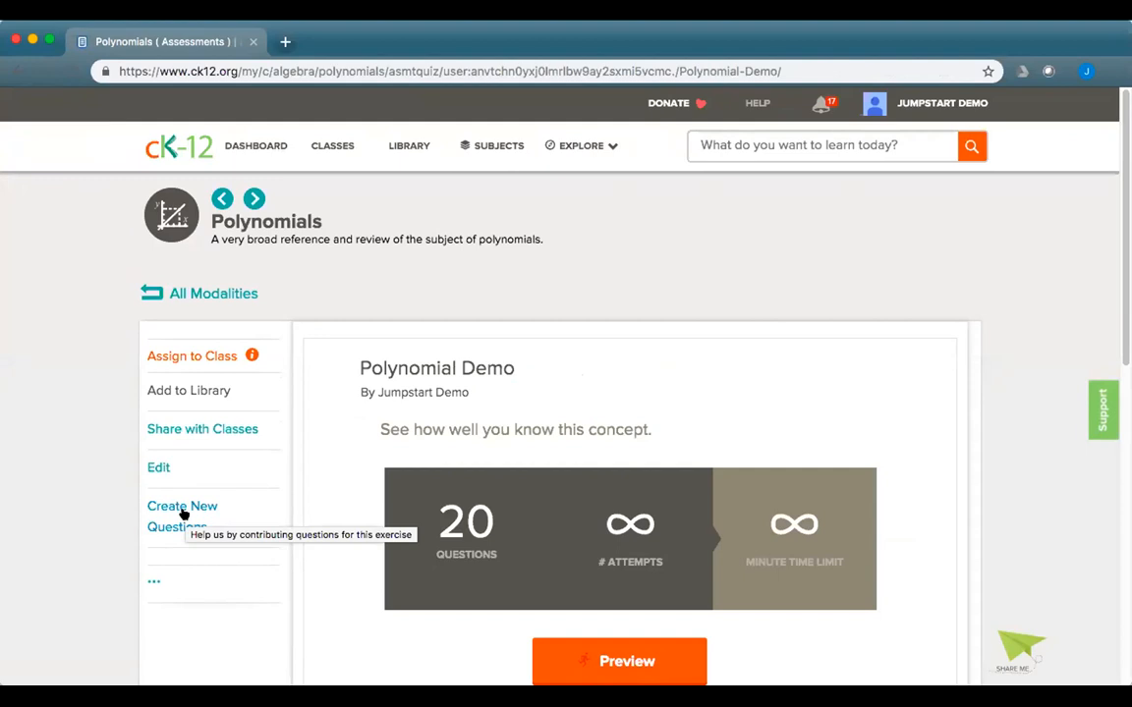
scroll(246, 488, down, 2)
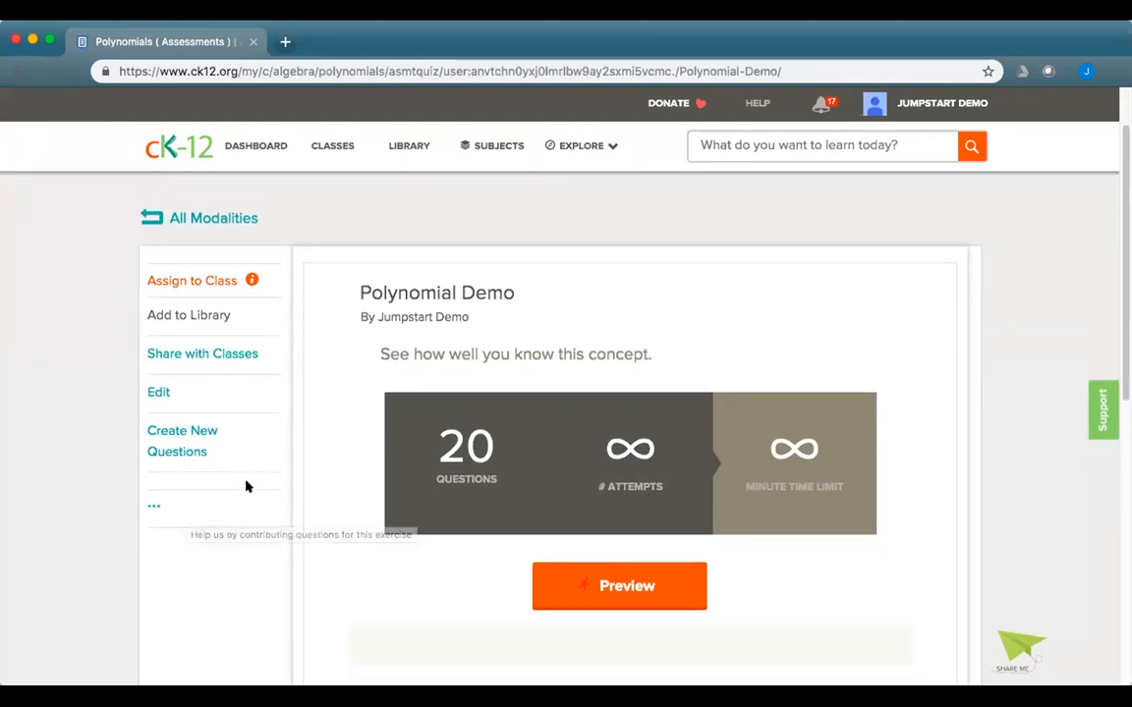
click(153, 506)
scroll(223, 532, down, 2)
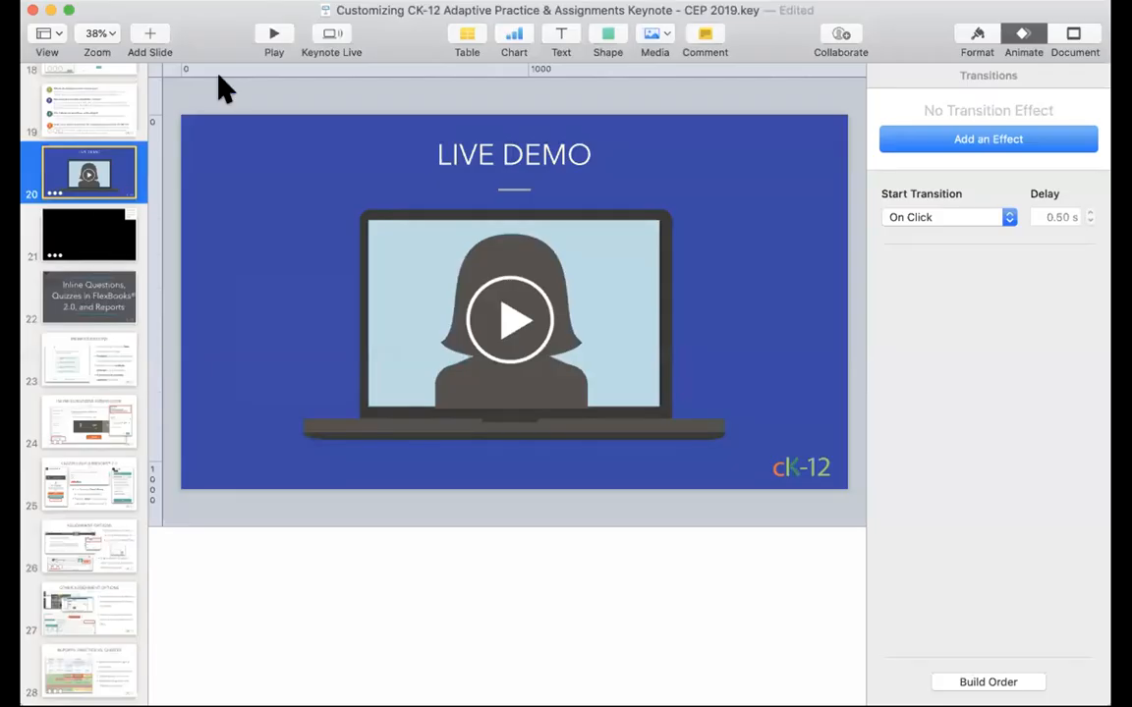
Step: Switch to Keynote and play the slideshow from the Live Demo slide
click(272, 35)
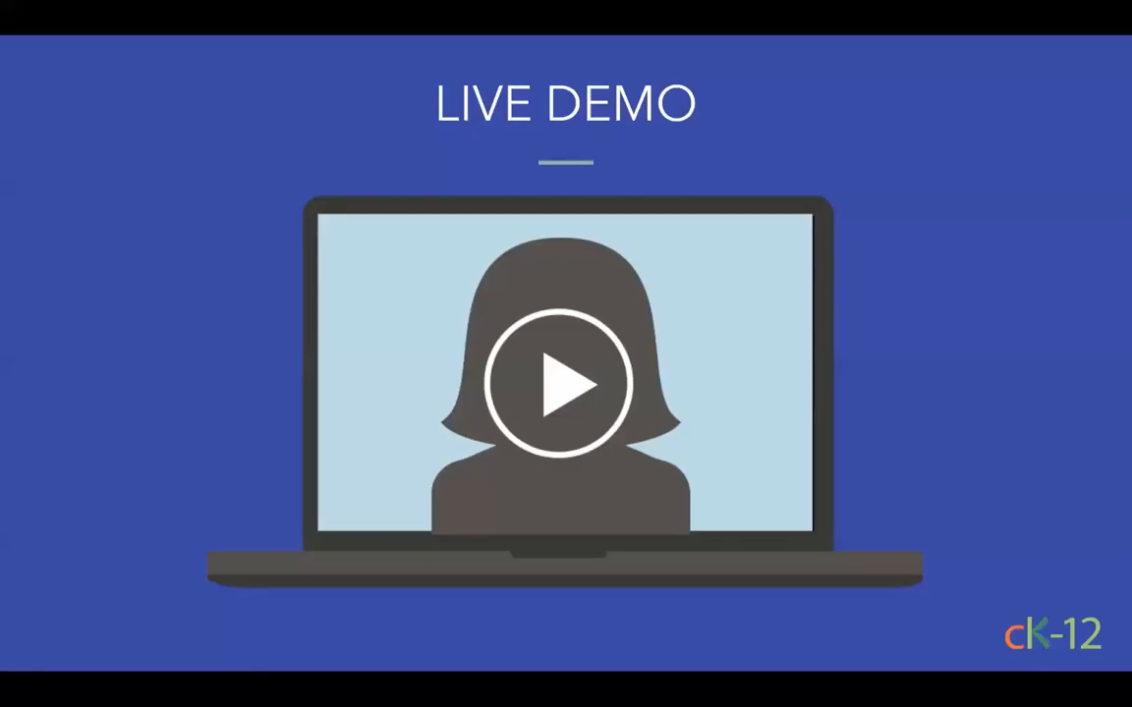
key(Escape)
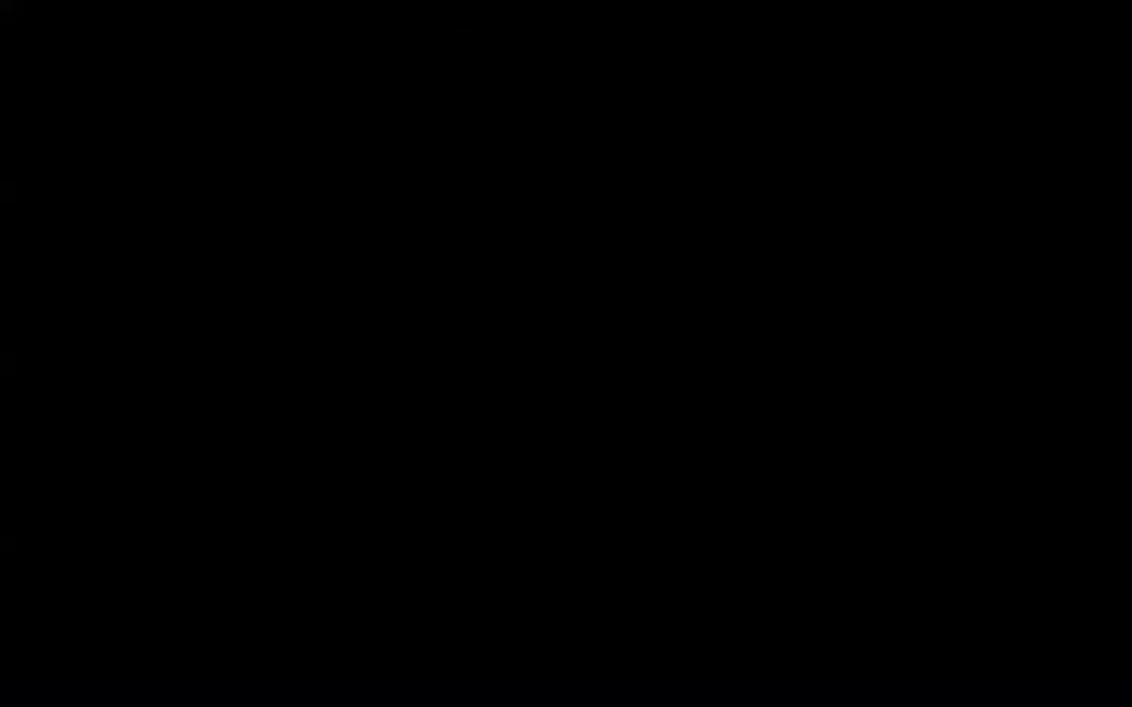
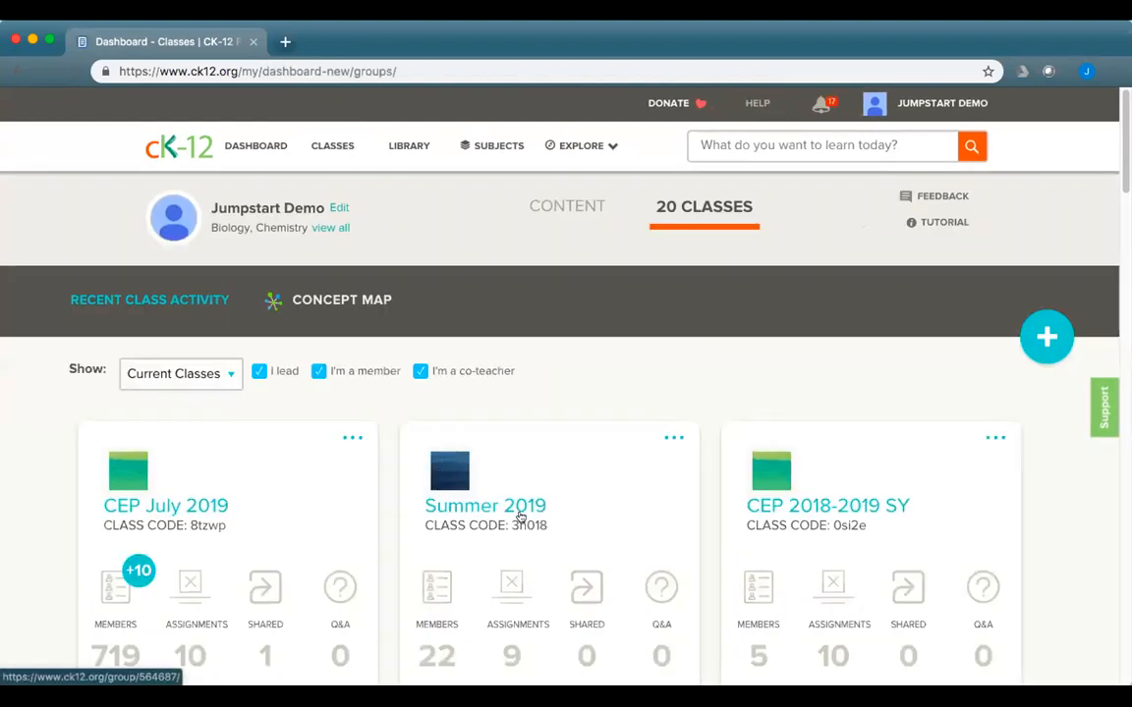
Step: In the browser, open the Summer 2019 class's assignments and expand the FB 2.0 lesson and quiz assignment created 07/02/2019
click(518, 508)
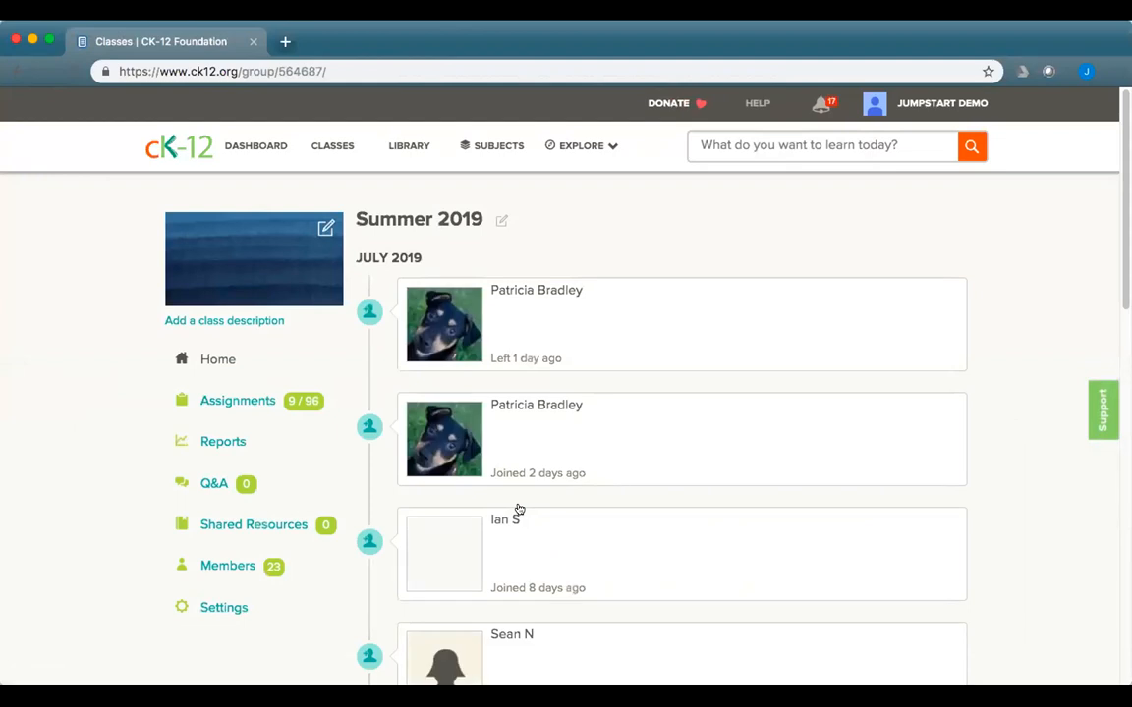
click(226, 398)
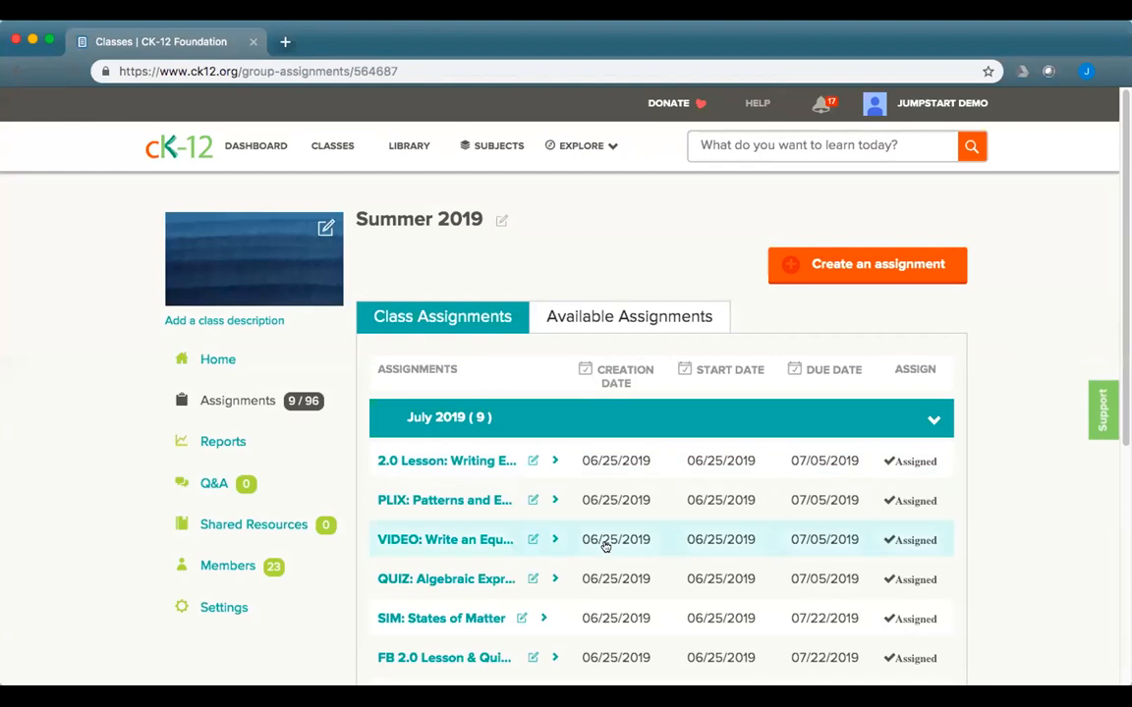
scroll(605, 546, down, 5)
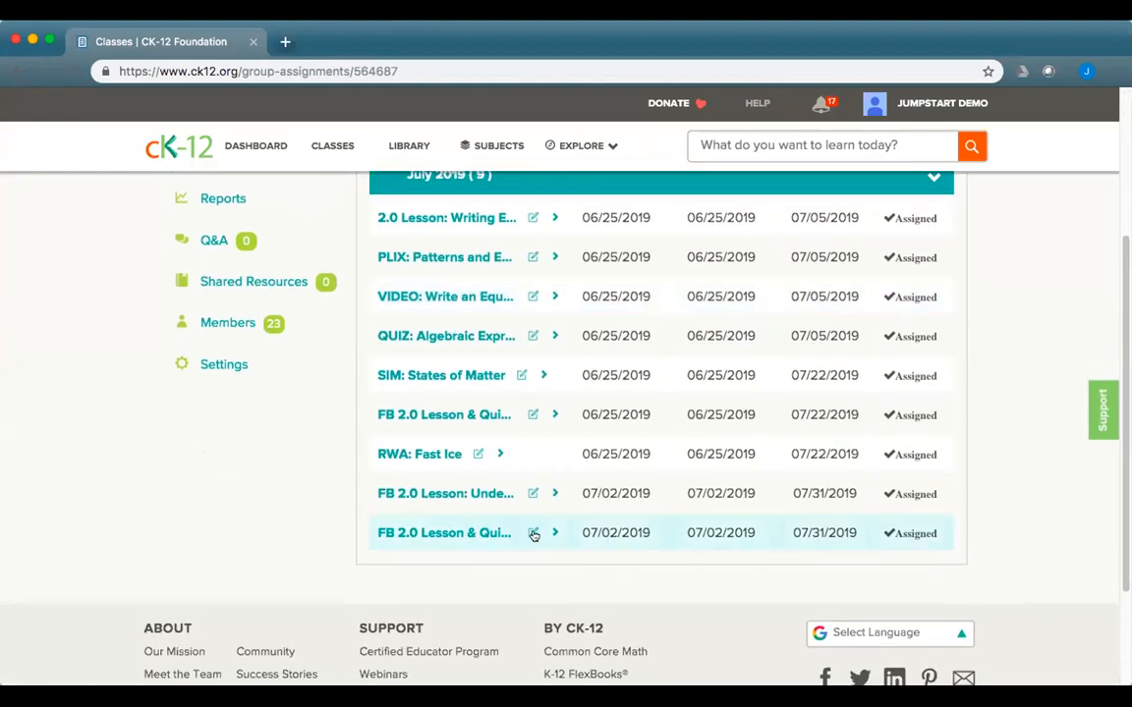
click(553, 533)
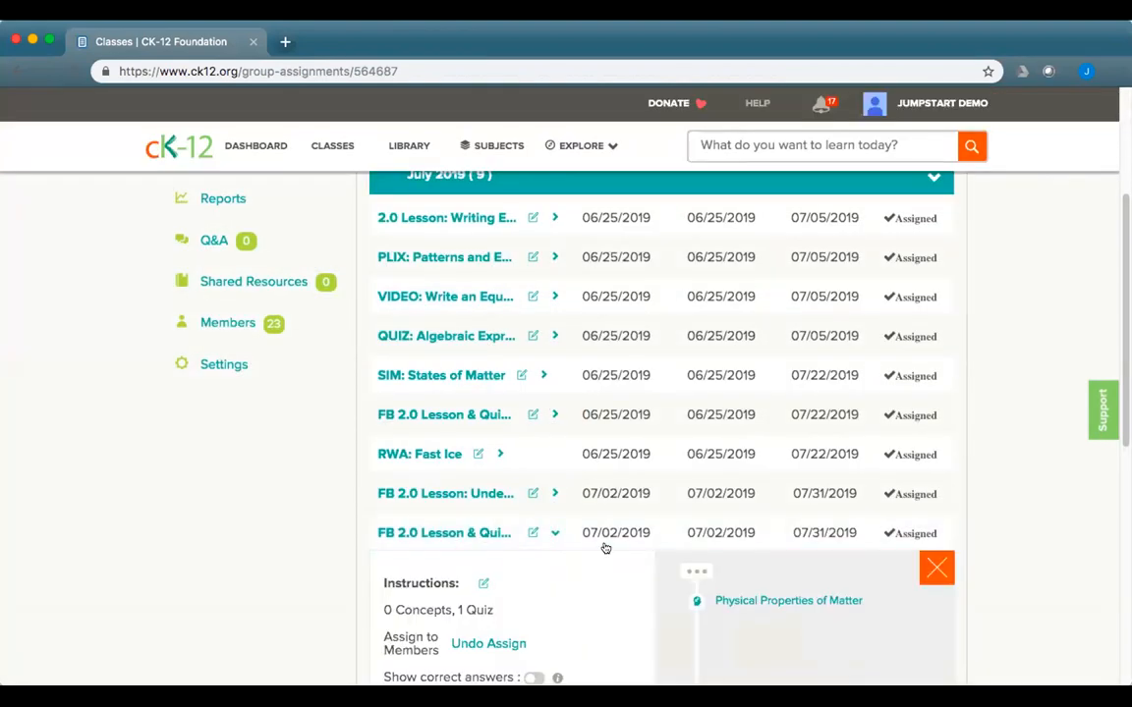
scroll(606, 547, down, 1)
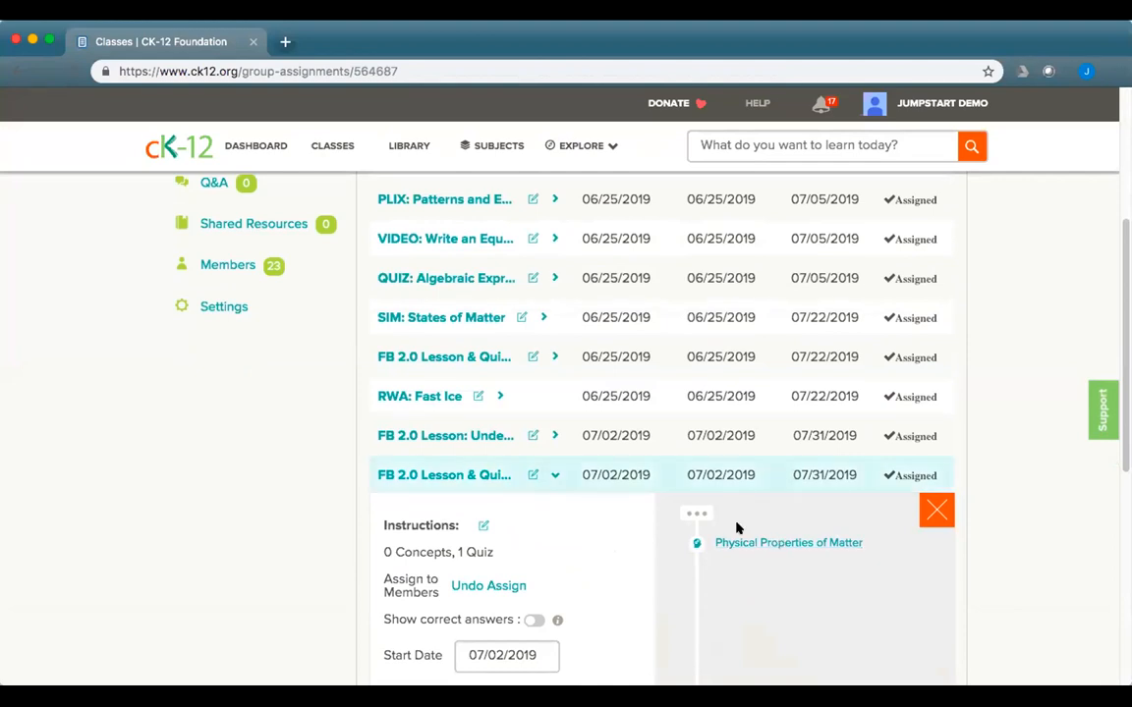
Step: Open the assignment's Physical Properties of Matter lesson and show its Insights
click(802, 544)
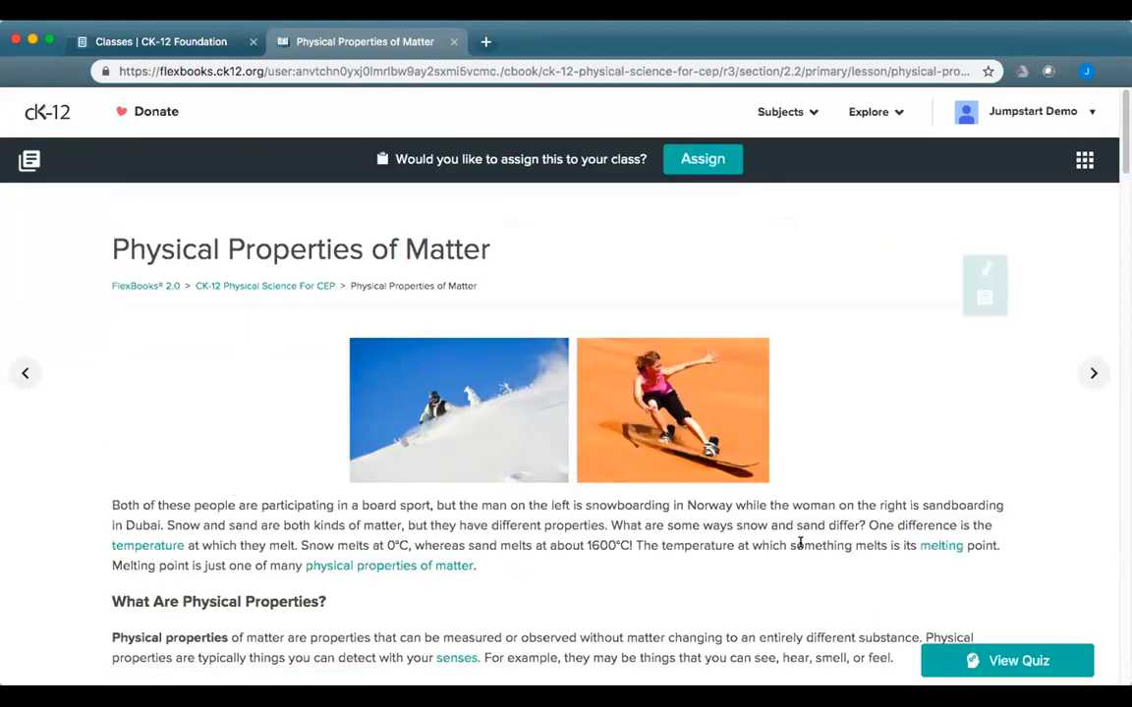
click(1085, 159)
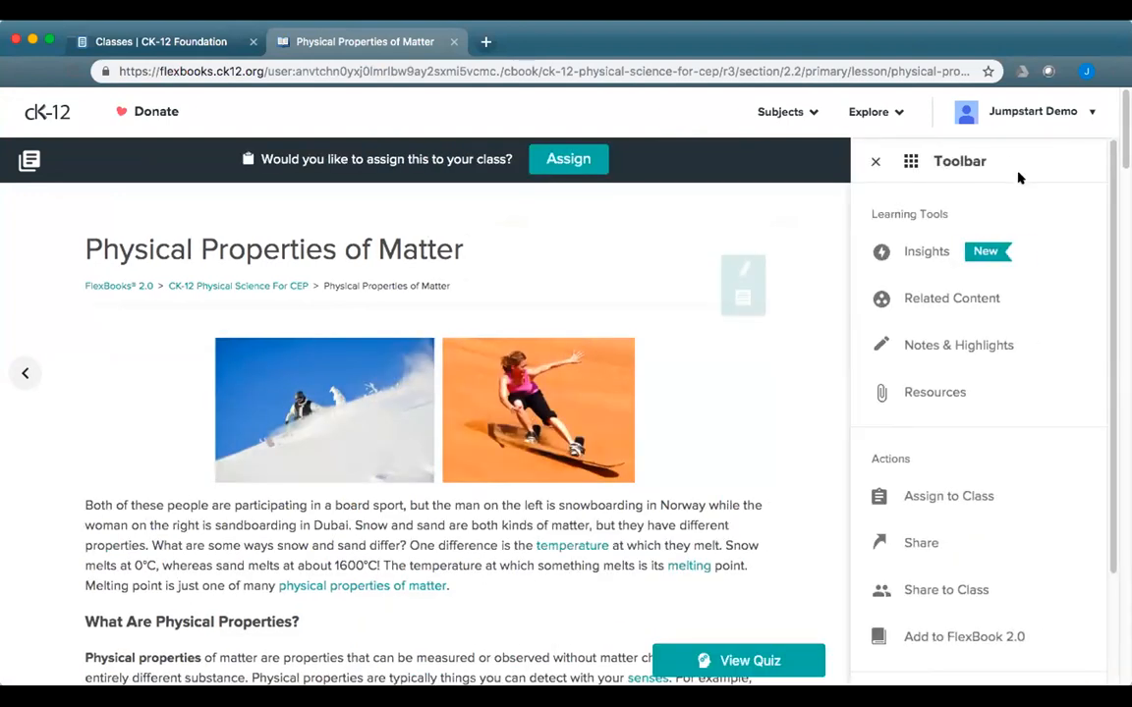
click(912, 252)
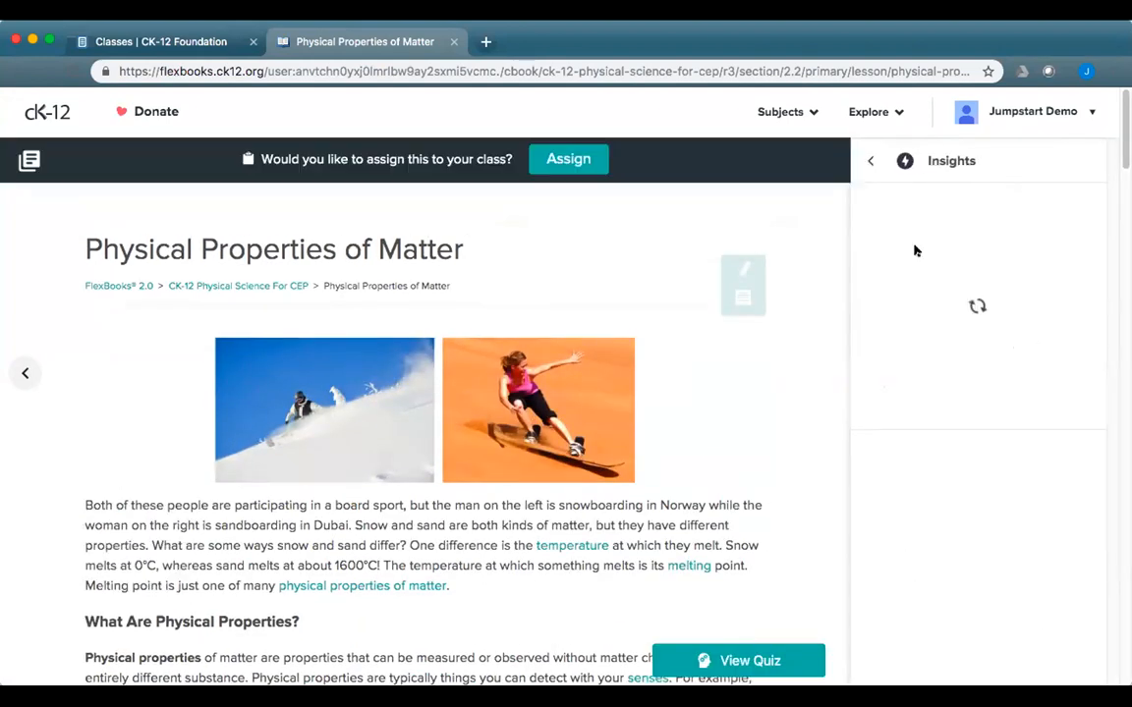
Step: Show the lesson insights for the Summer 2019 class and view the fifth student's lesson time and quiz score
click(963, 219)
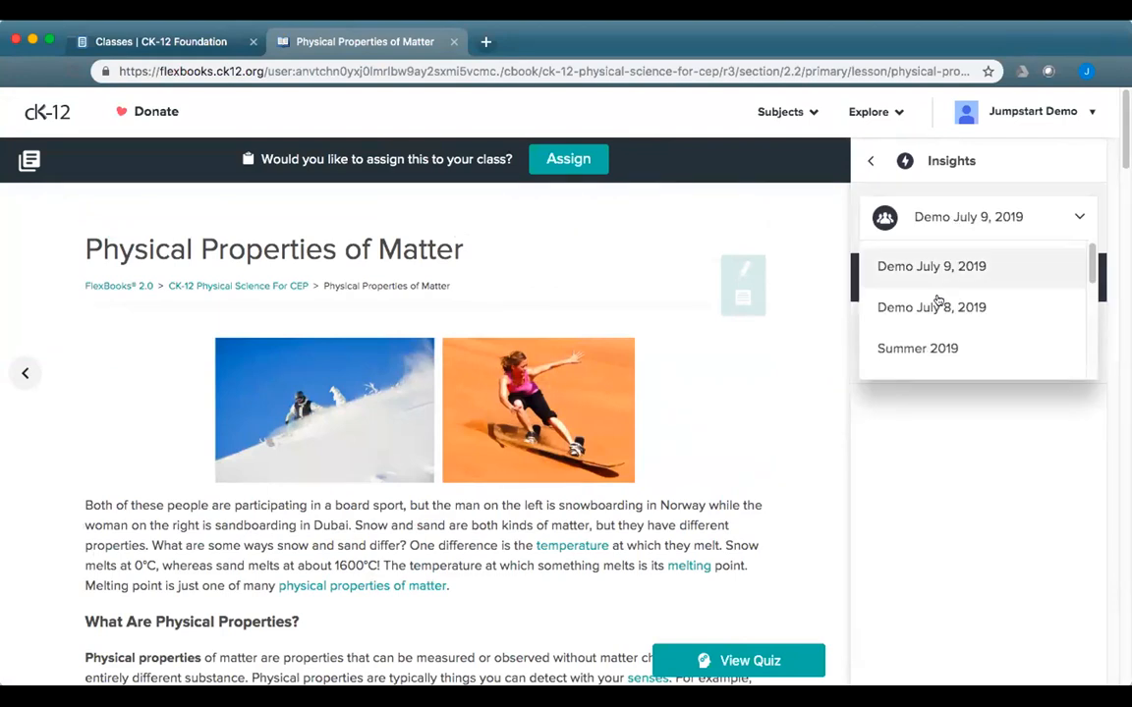
click(930, 352)
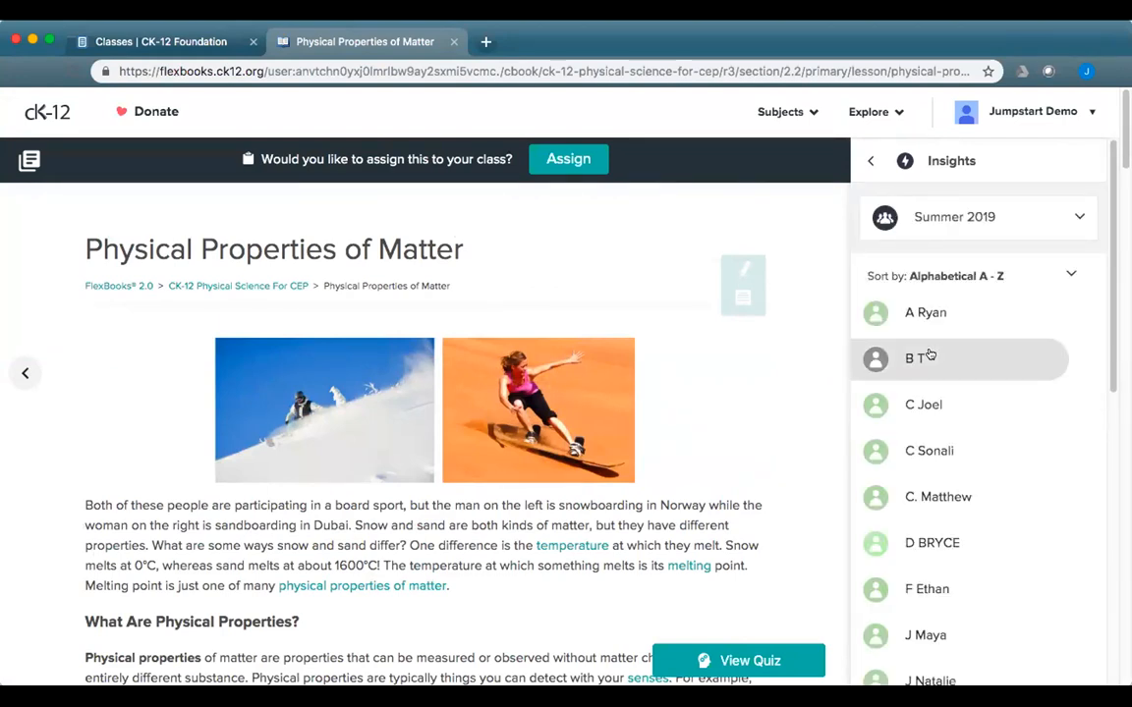
scroll(944, 511, down, 1)
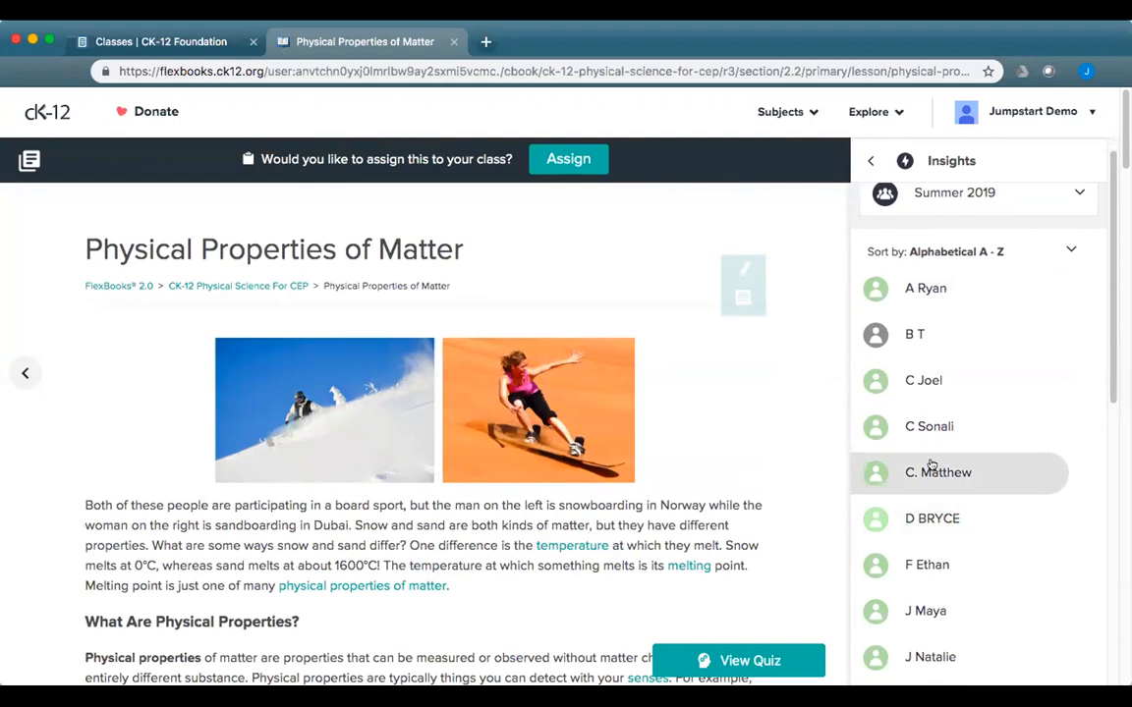
click(934, 470)
scroll(638, 403, up, 2)
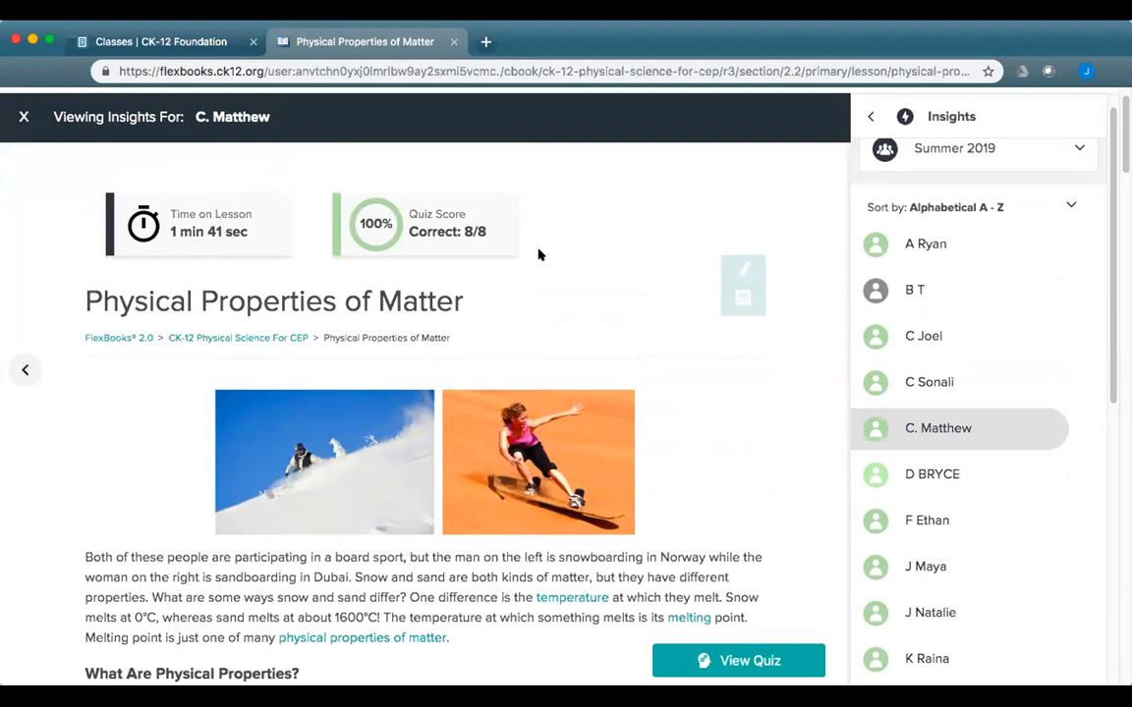
Step: View the lesson insights of the ninth, eleventh and third students in turn, and close the student view
scroll(919, 506, down, 1)
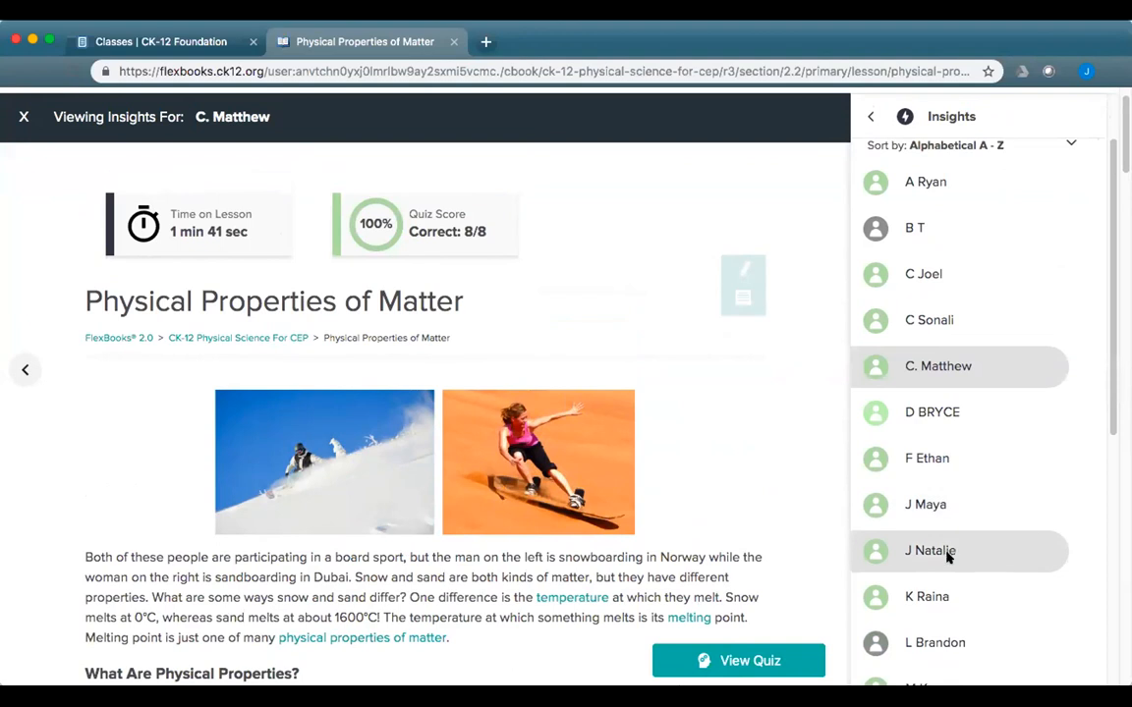
click(947, 556)
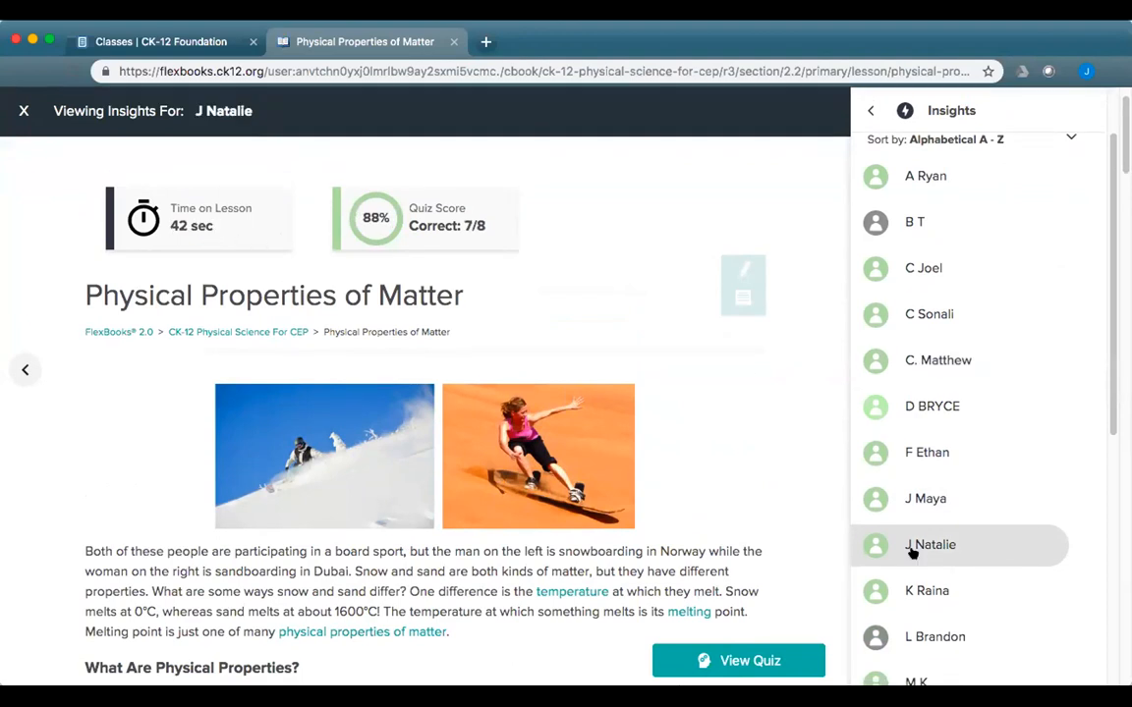
scroll(964, 607, down, 1)
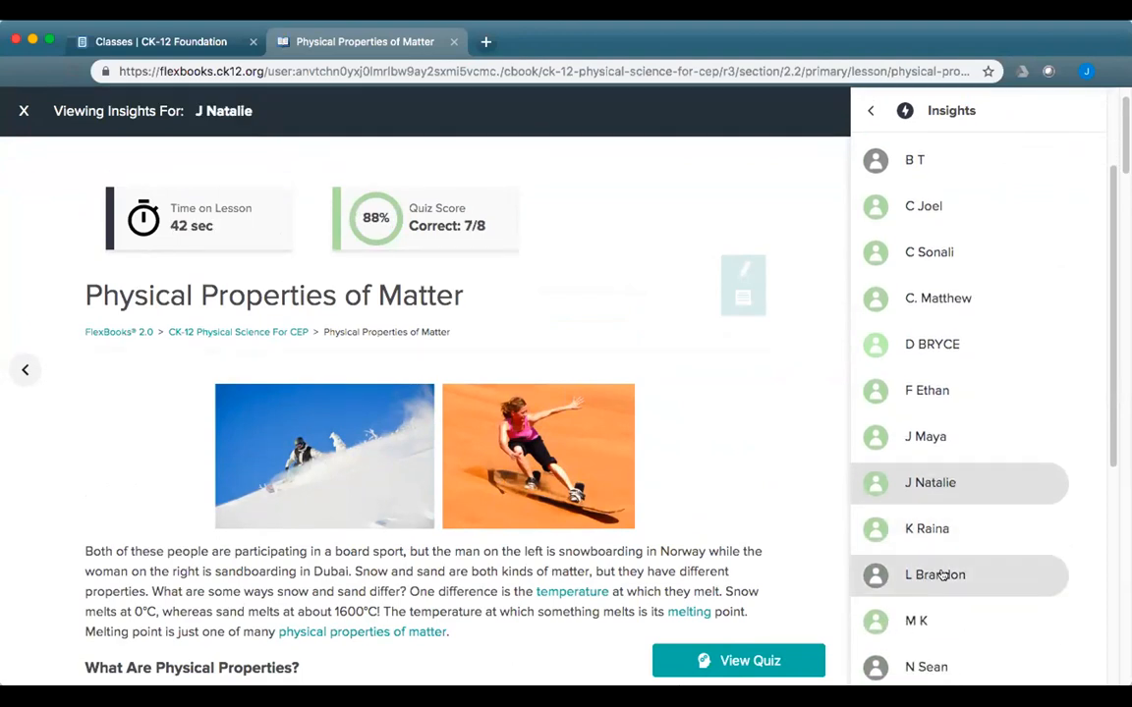
click(933, 574)
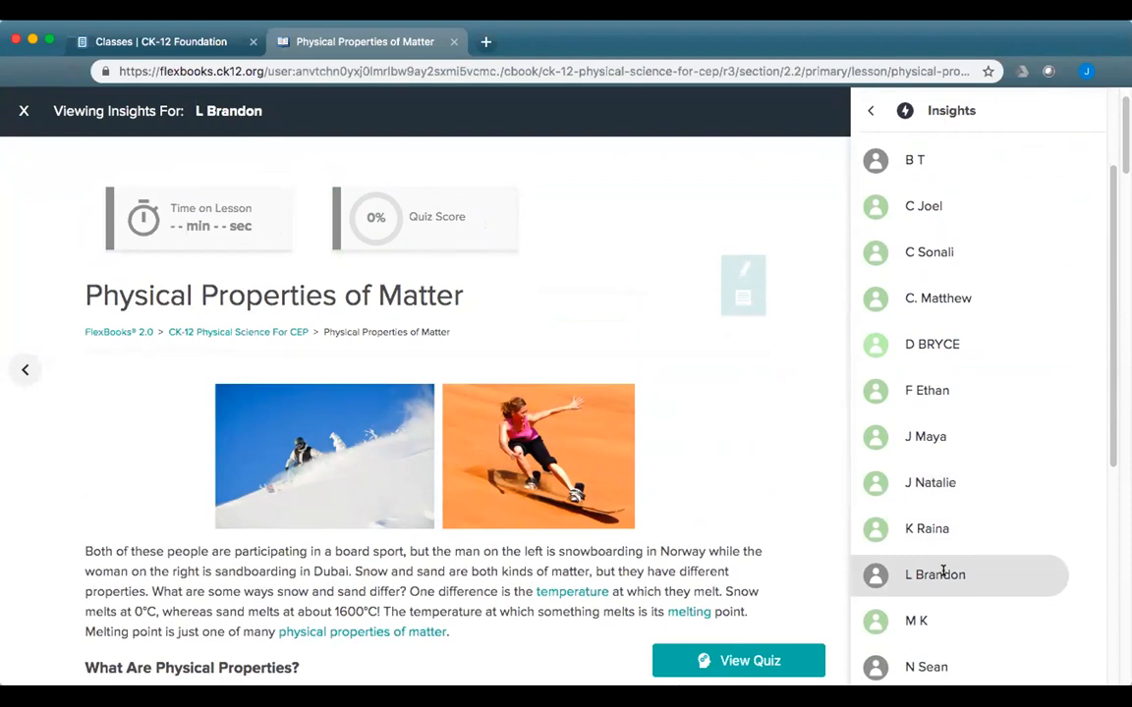
scroll(950, 350, up, 2)
click(933, 330)
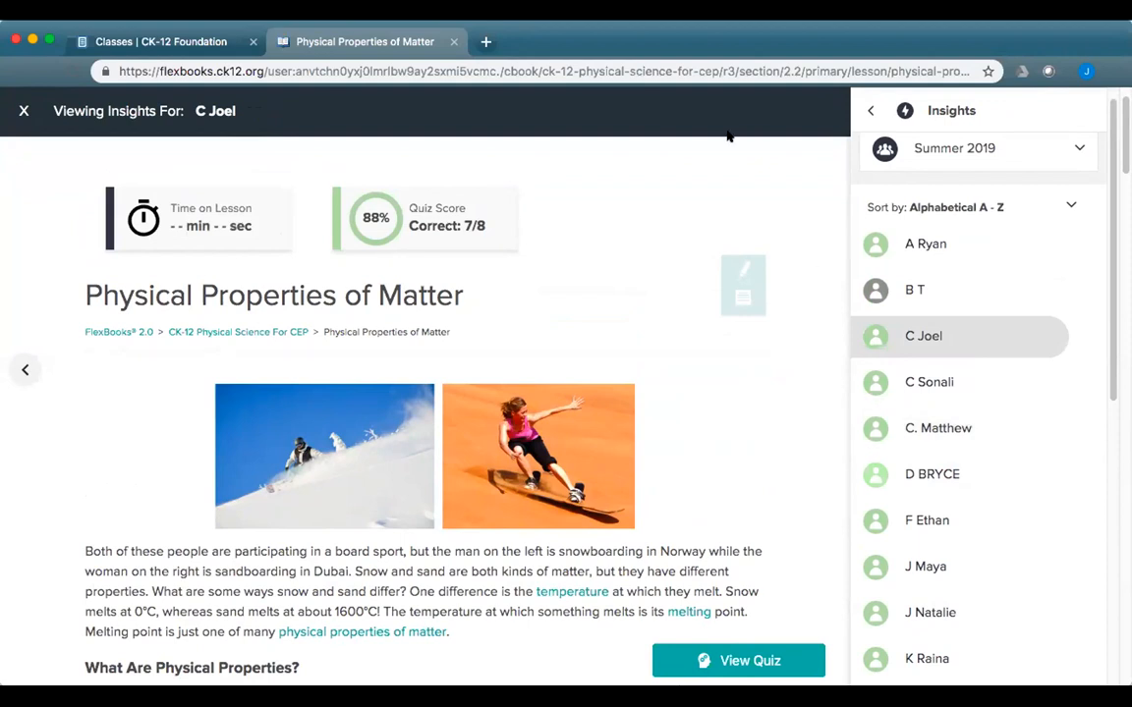
click(22, 111)
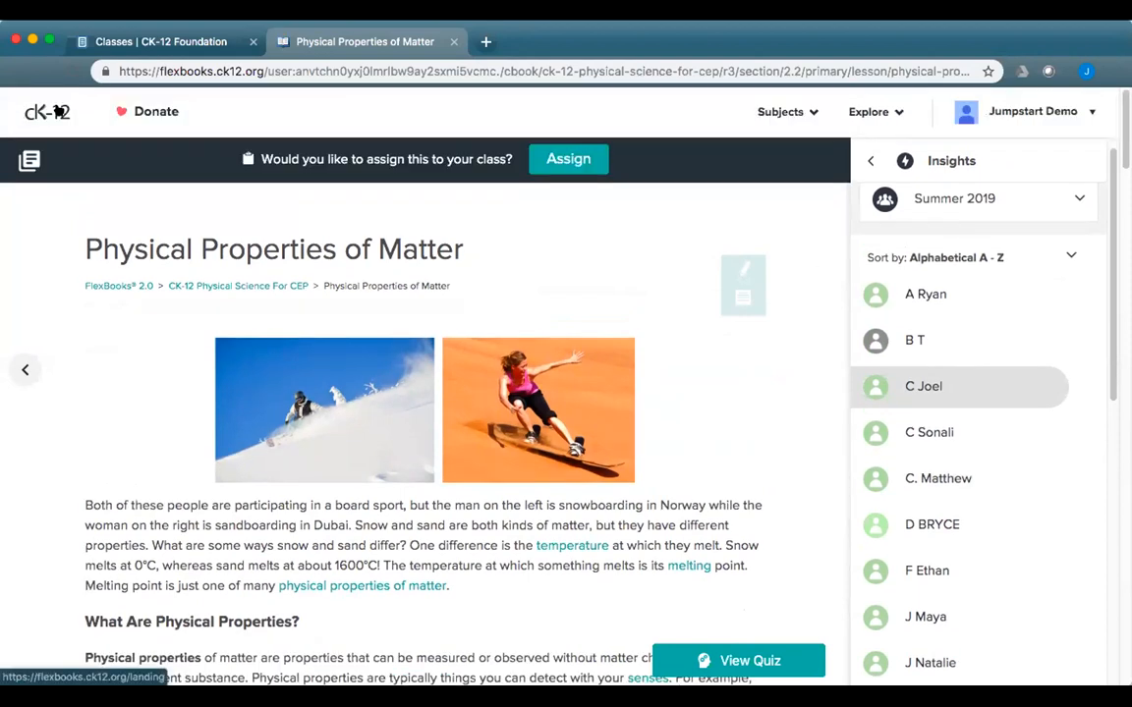
Step: Open the Summer 2019 class reports and show the fourth student's Physical Properties of Matter Quiz result
click(154, 42)
scroll(244, 392, up, 4)
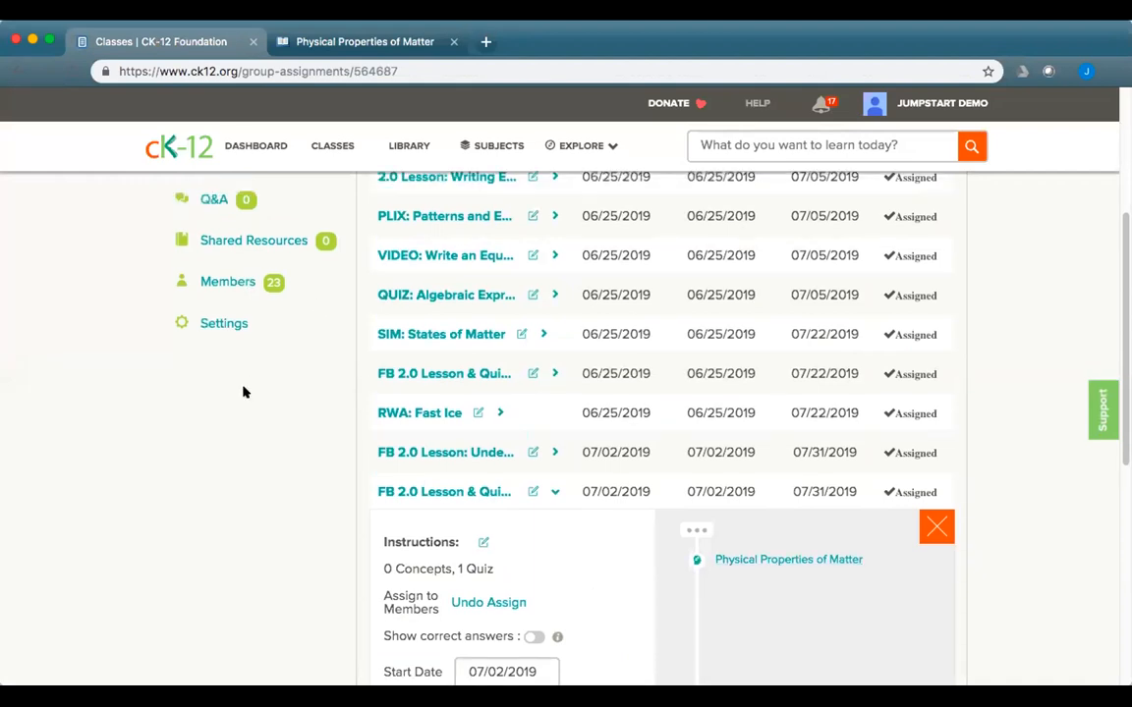
click(217, 329)
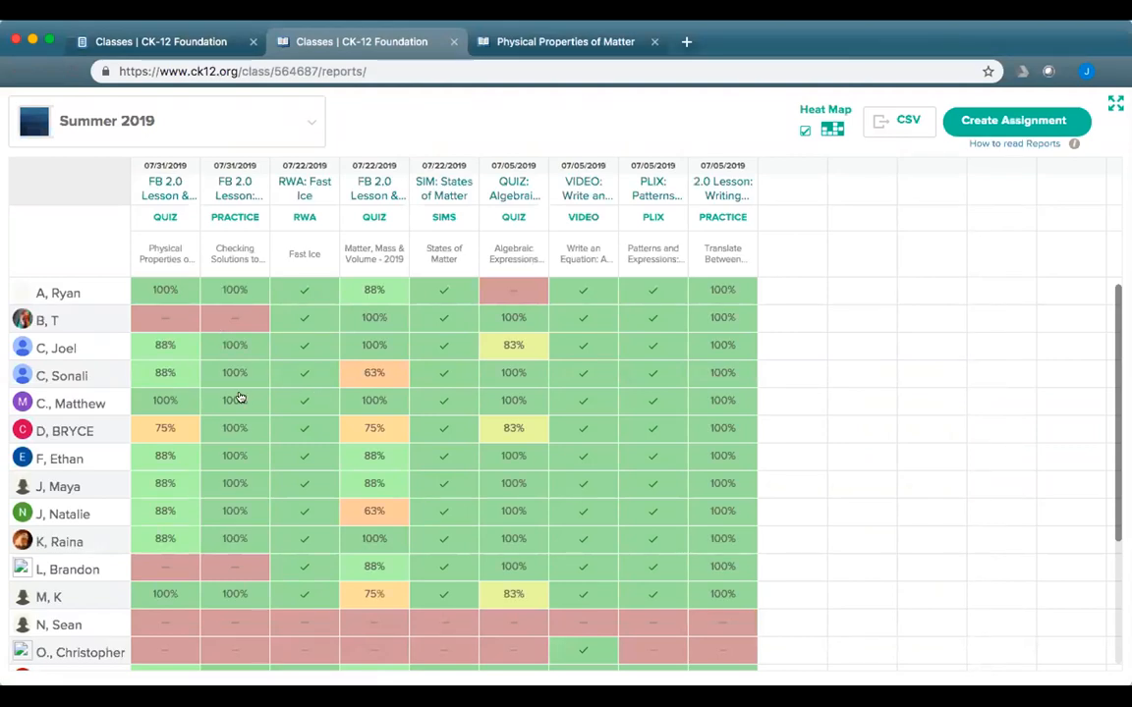
click(164, 374)
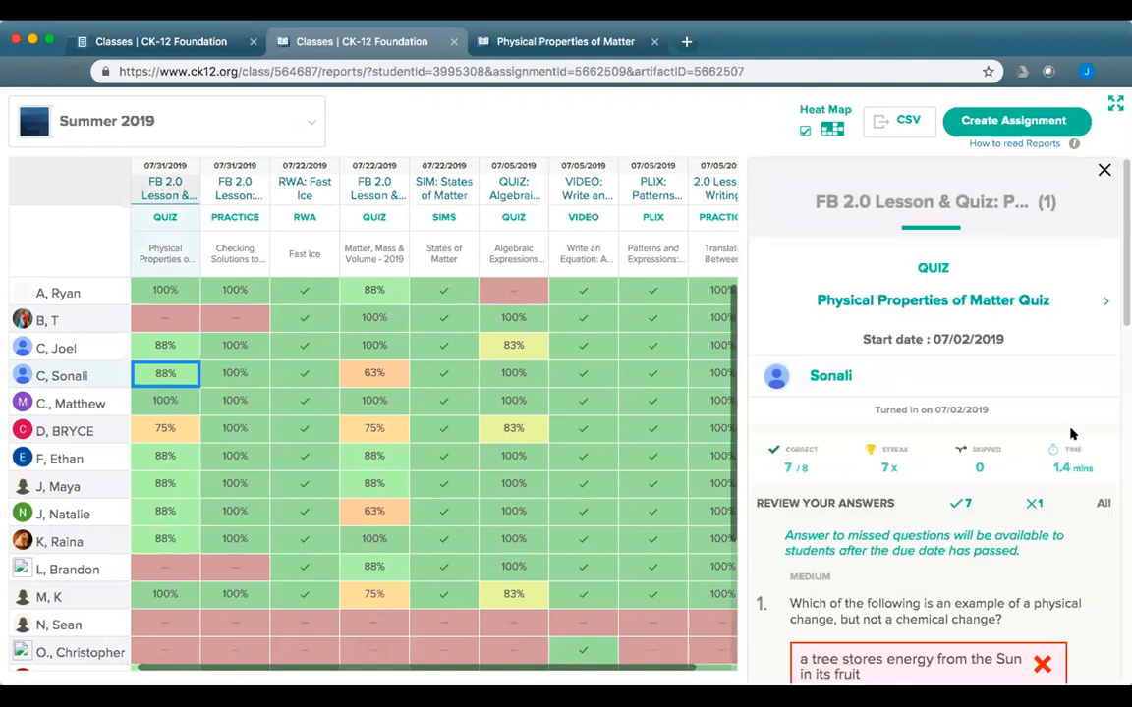
Step: Review the student's quiz answers, open the detailed Physical Properties of Matter Quiz report, and return to the class heat map
scroll(1017, 531, down, 13)
scroll(1017, 531, up, 13)
click(917, 300)
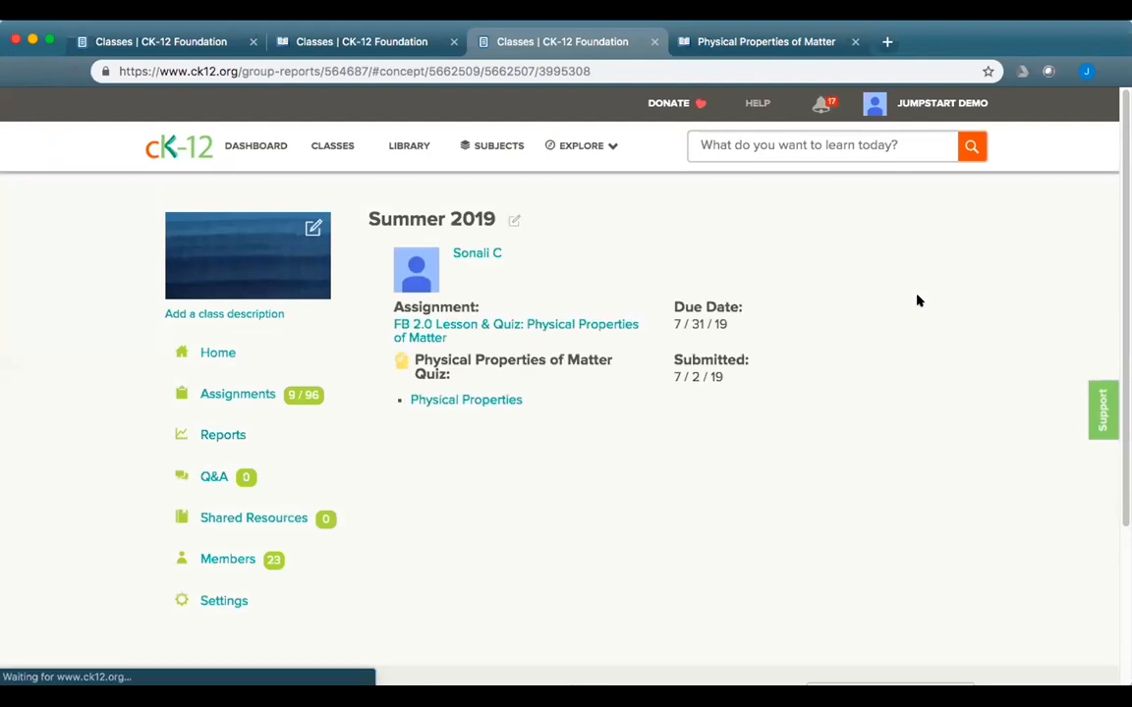
mouse_move(762, 471)
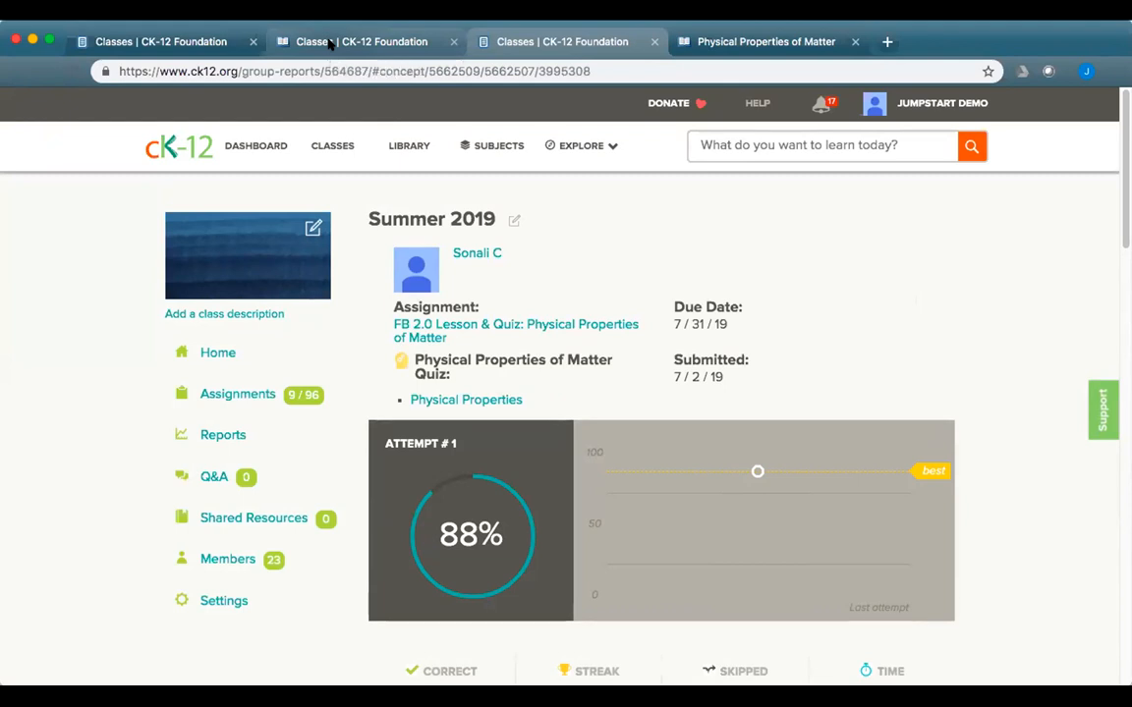
click(330, 43)
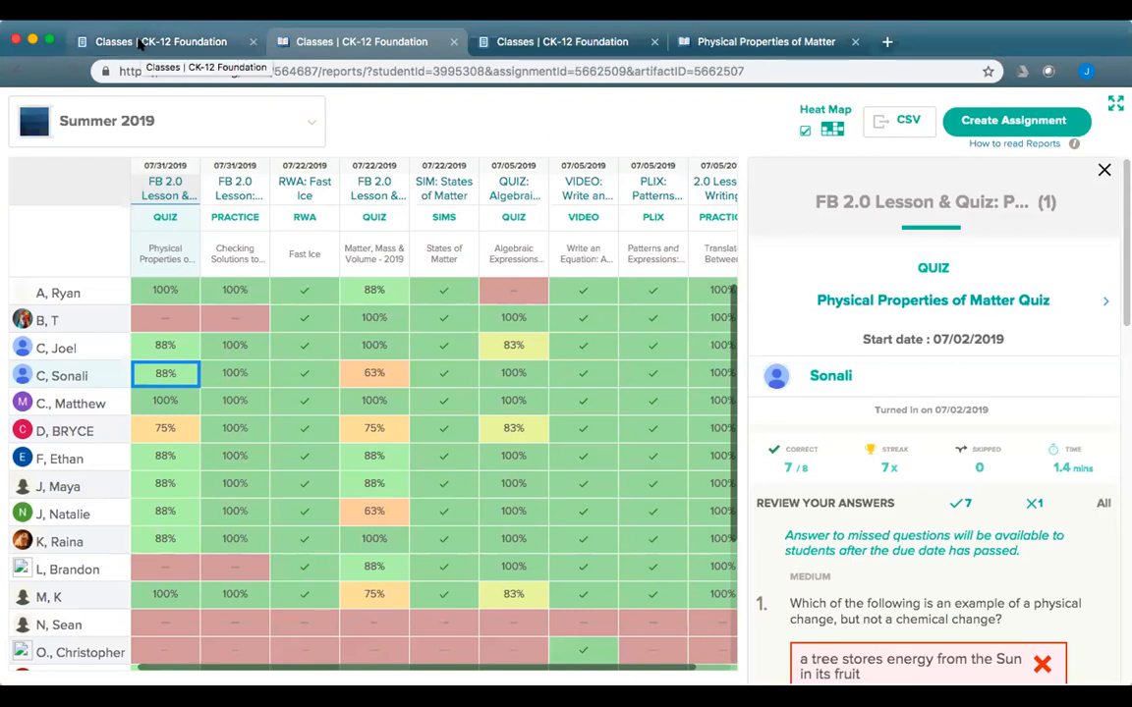
Step: Return to the FlexBook lesson and open lesson 2.3 Density from the Matter and Change chapter of CK-12 Physical Science for CEP
click(786, 41)
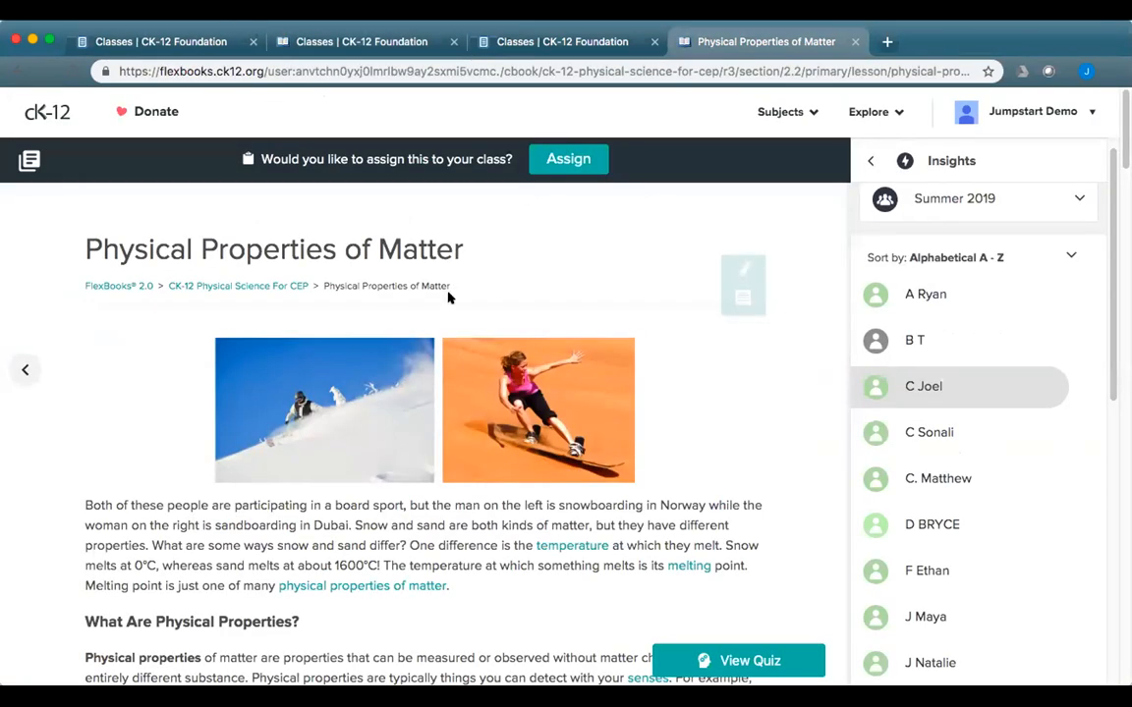
click(203, 287)
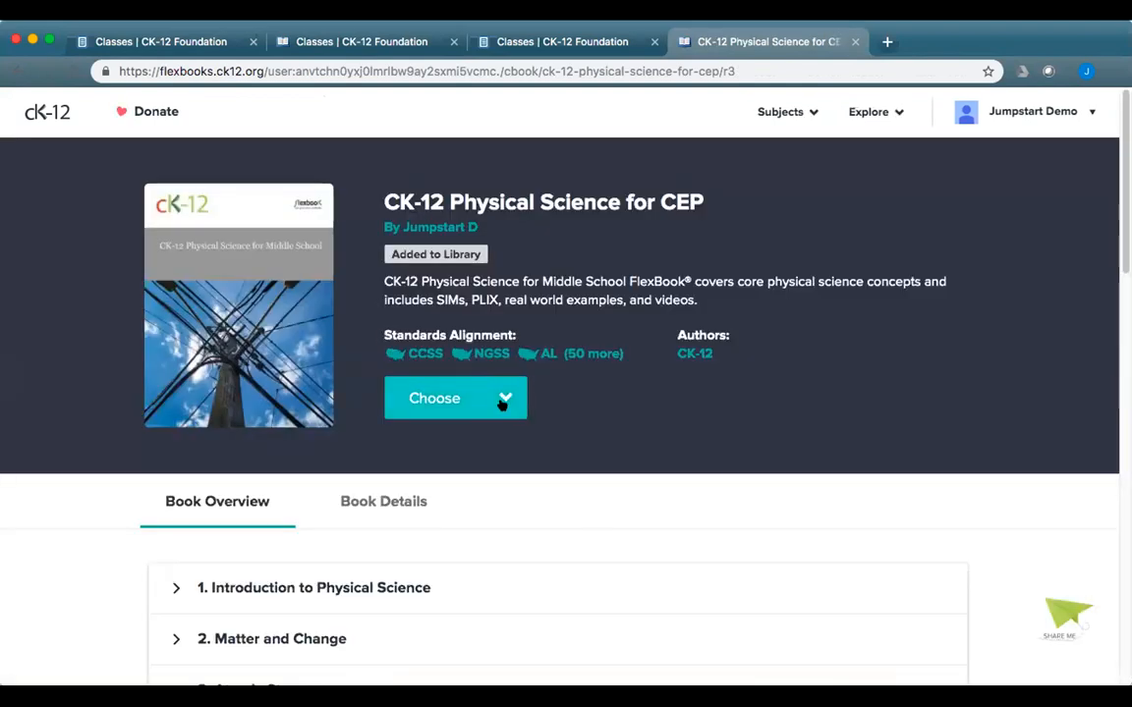
scroll(432, 507, down, 2)
click(351, 540)
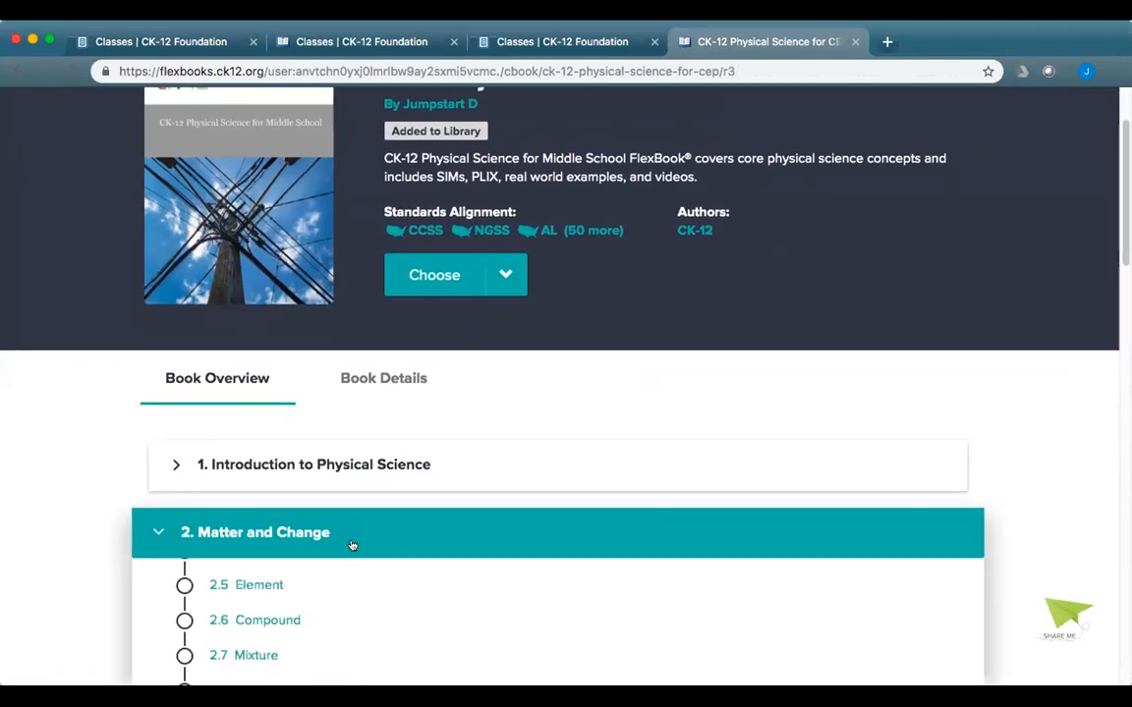
scroll(354, 542, down, 2)
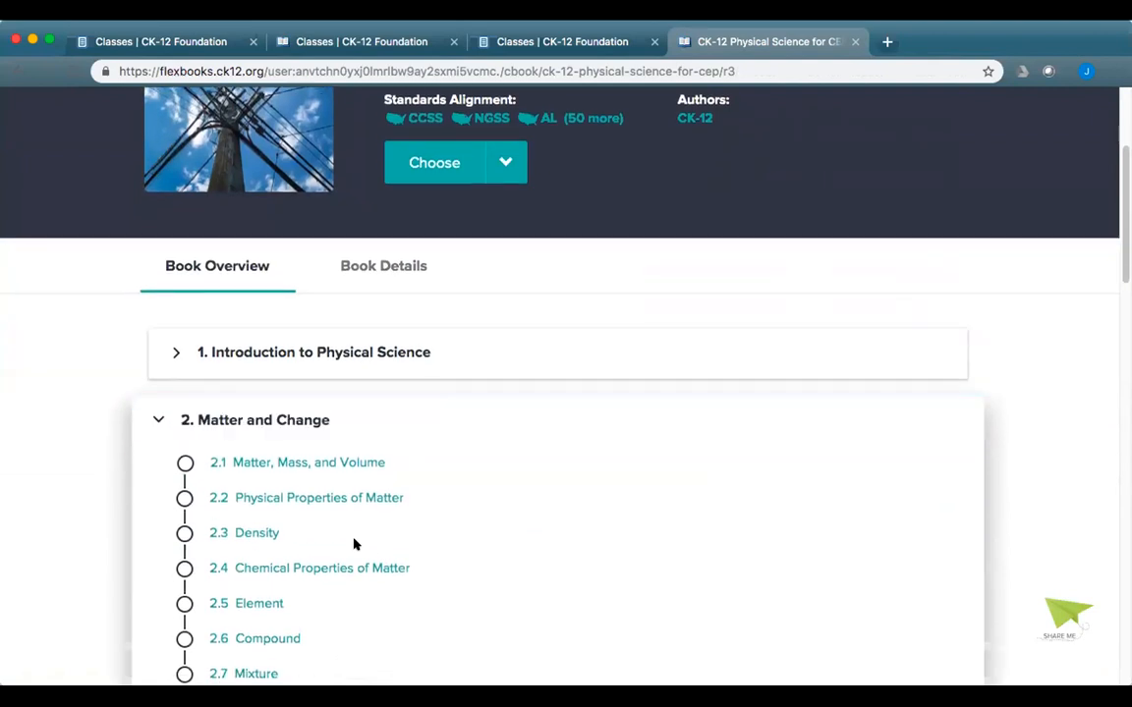
click(259, 527)
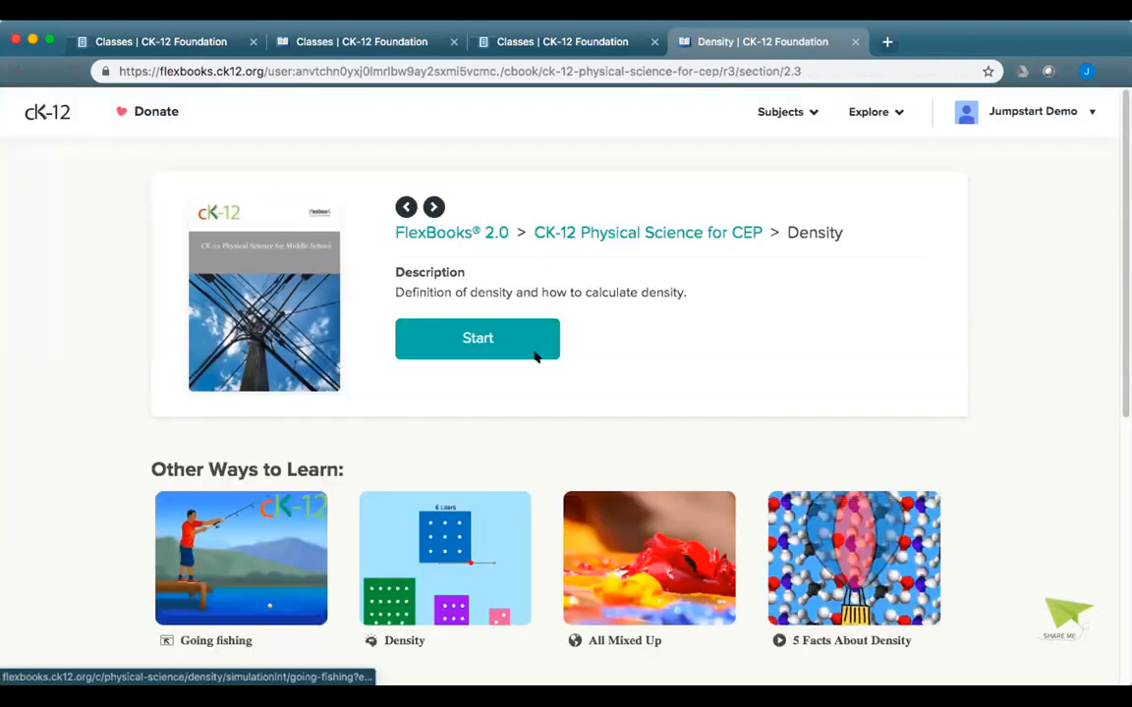
click(498, 341)
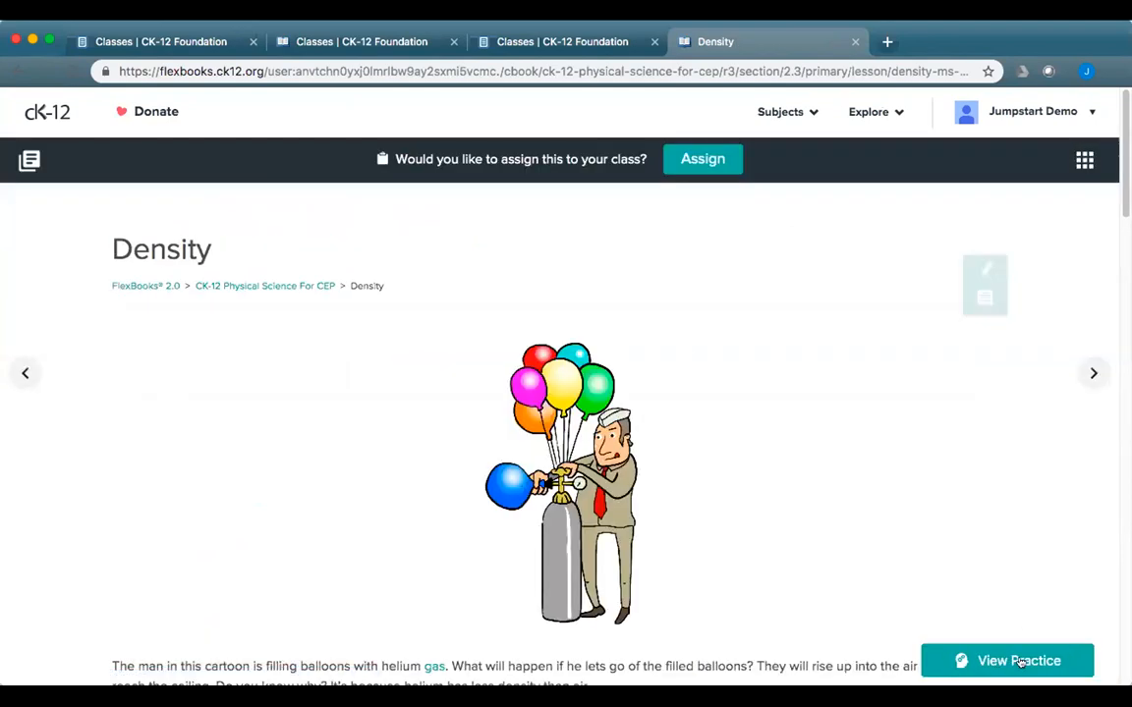
Step: Try to switch the Density lesson's adaptive practice to a quiz, and go to the FlexBook's latest revision
click(1007, 661)
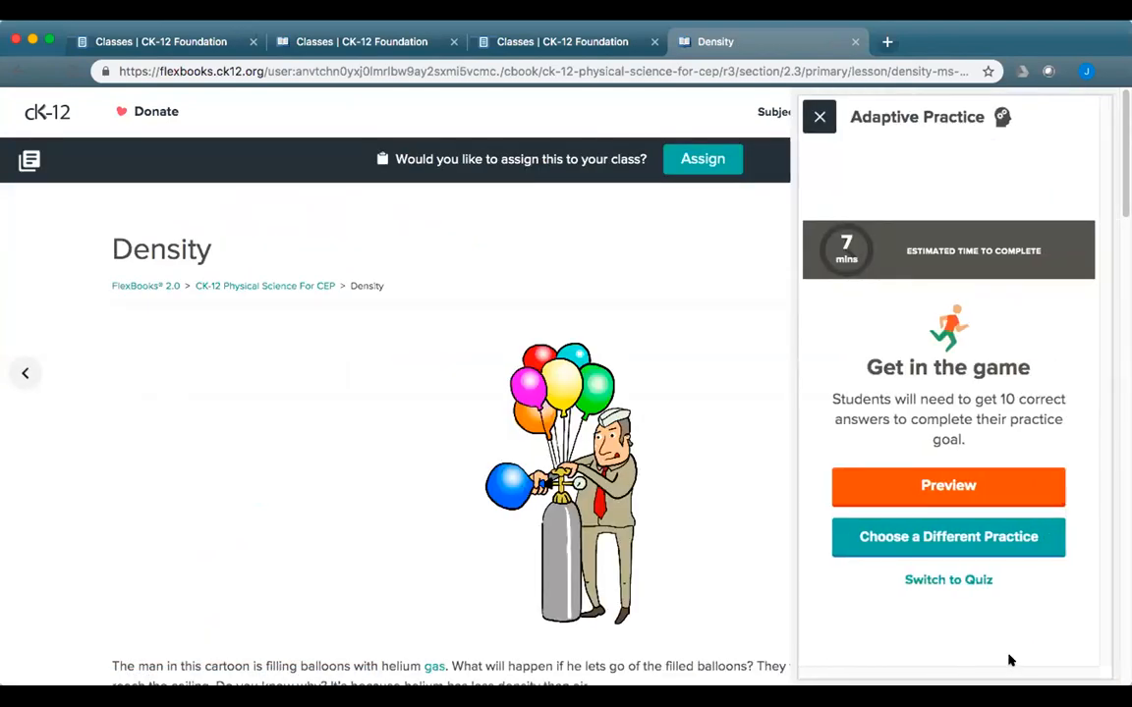
click(940, 581)
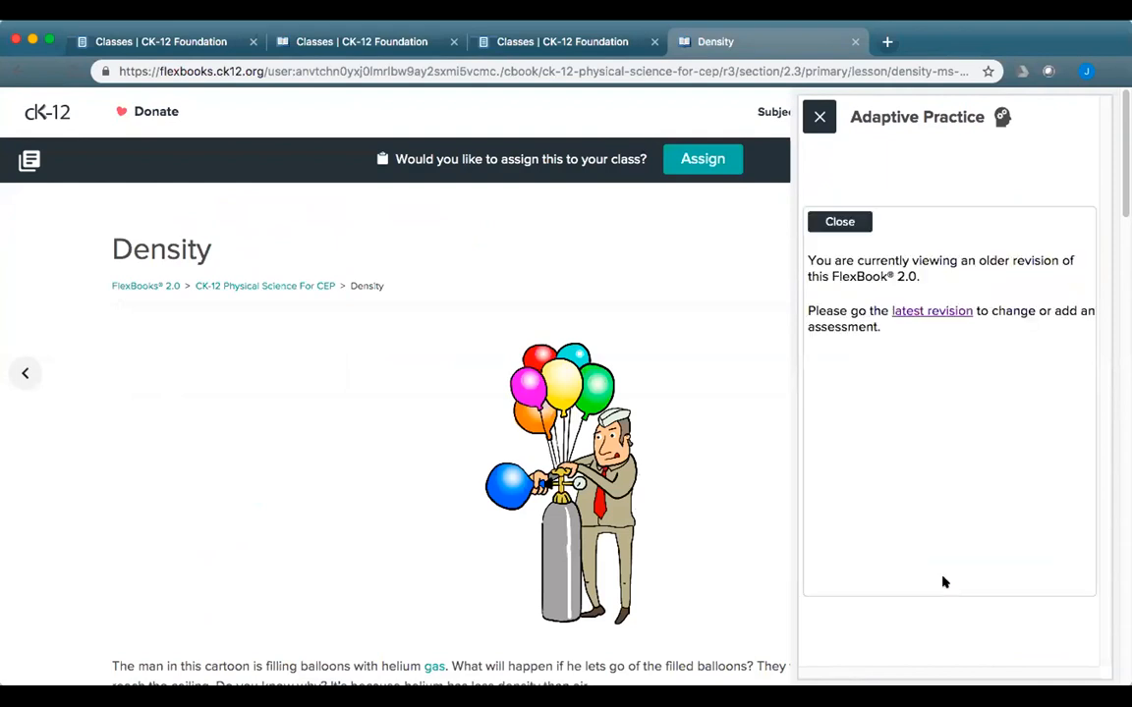
click(930, 312)
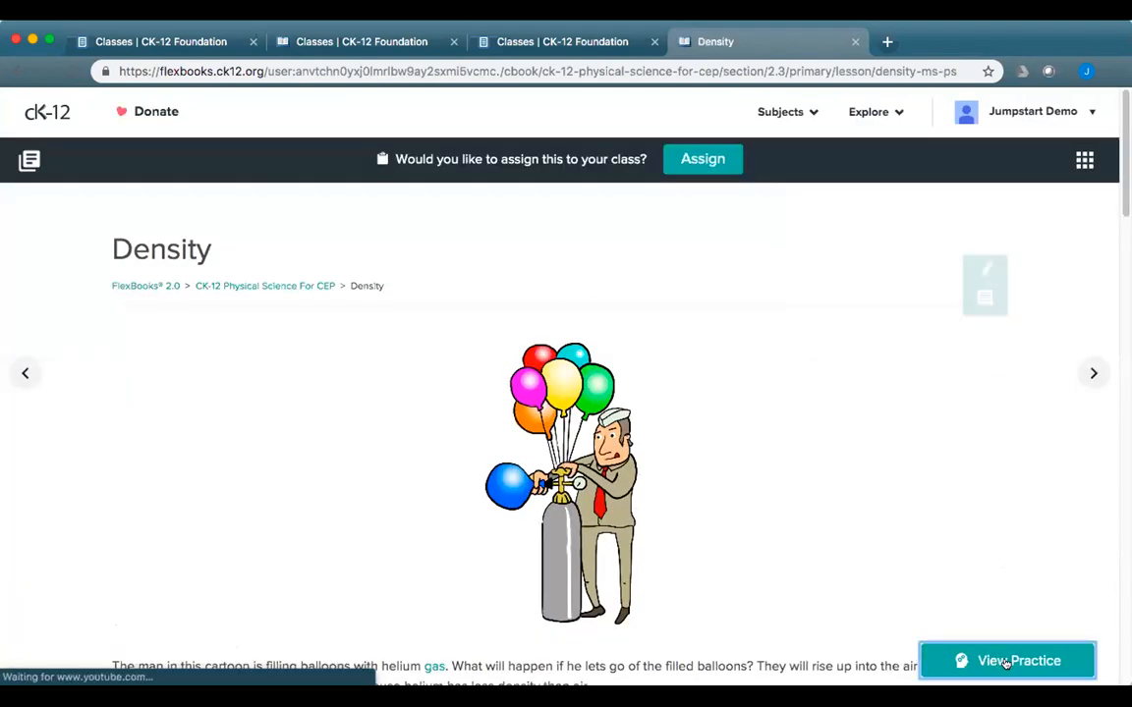
Step: In the latest revision, request a switch from practice to quiz and save the section to the library with the title Density
click(1006, 661)
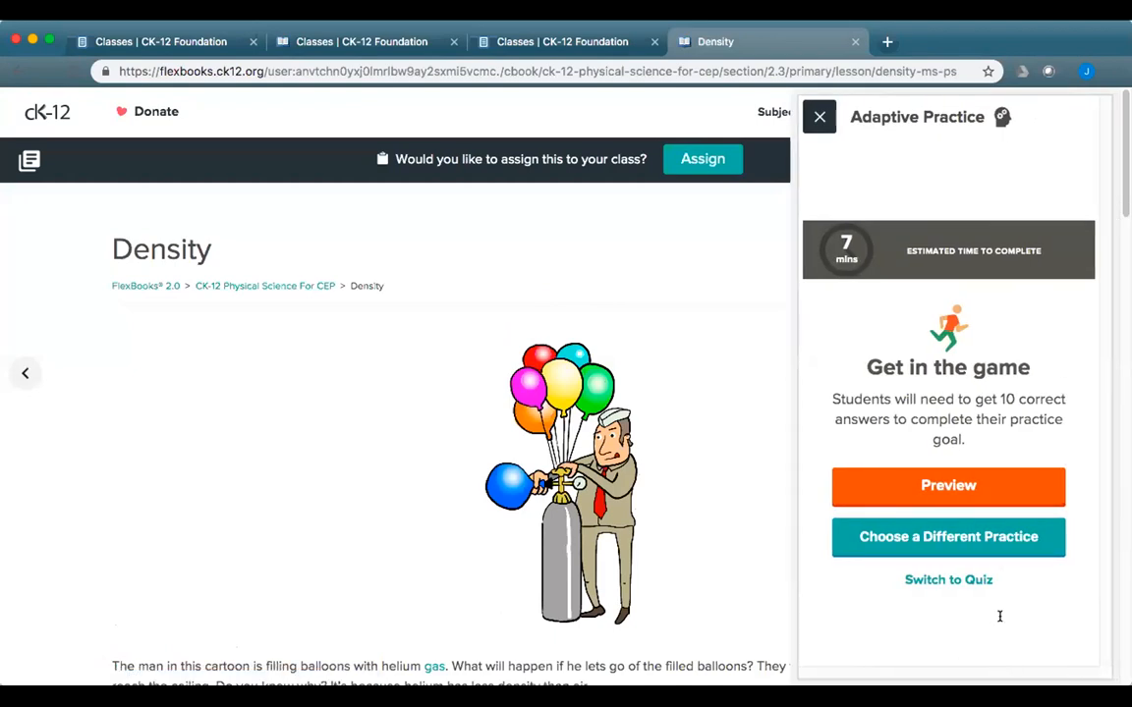
click(939, 581)
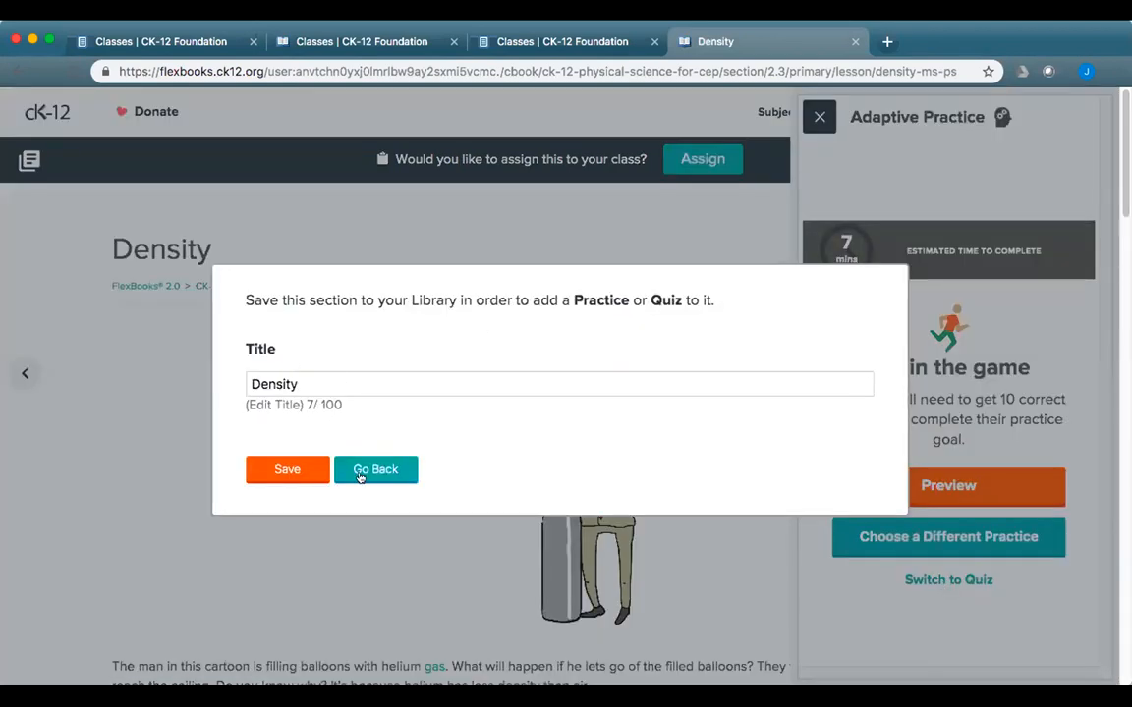
click(298, 470)
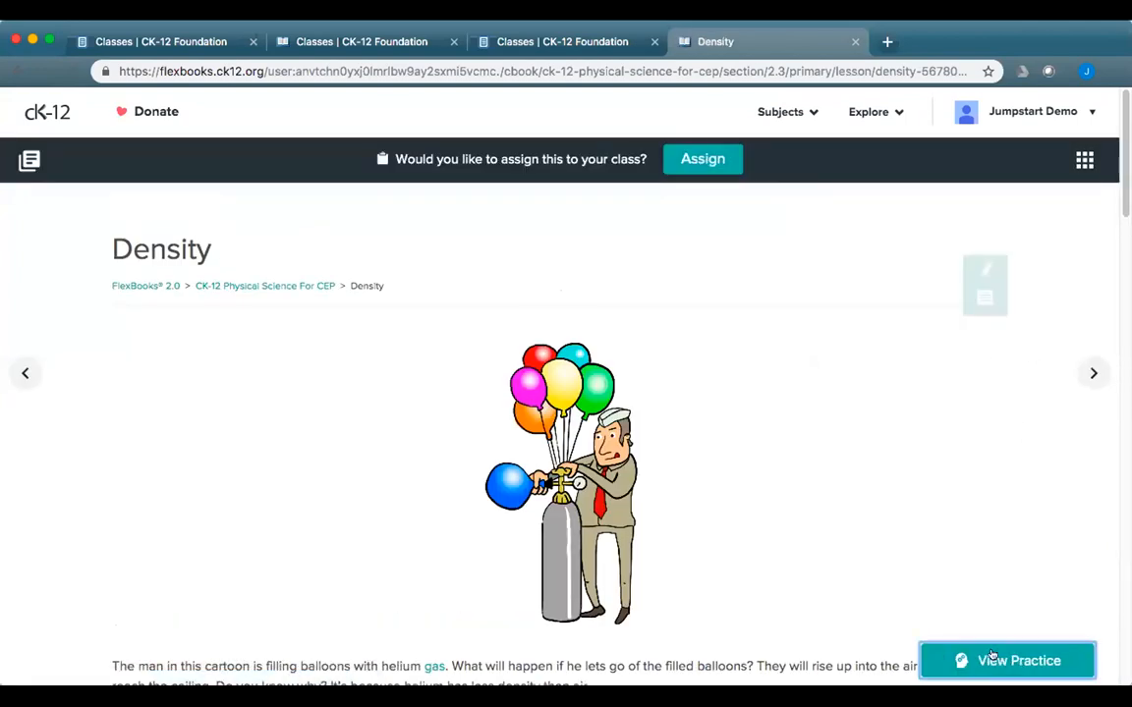
Step: Show the quizzes that can replace the Density lesson's practice, and close the list without choosing one
click(992, 656)
click(955, 582)
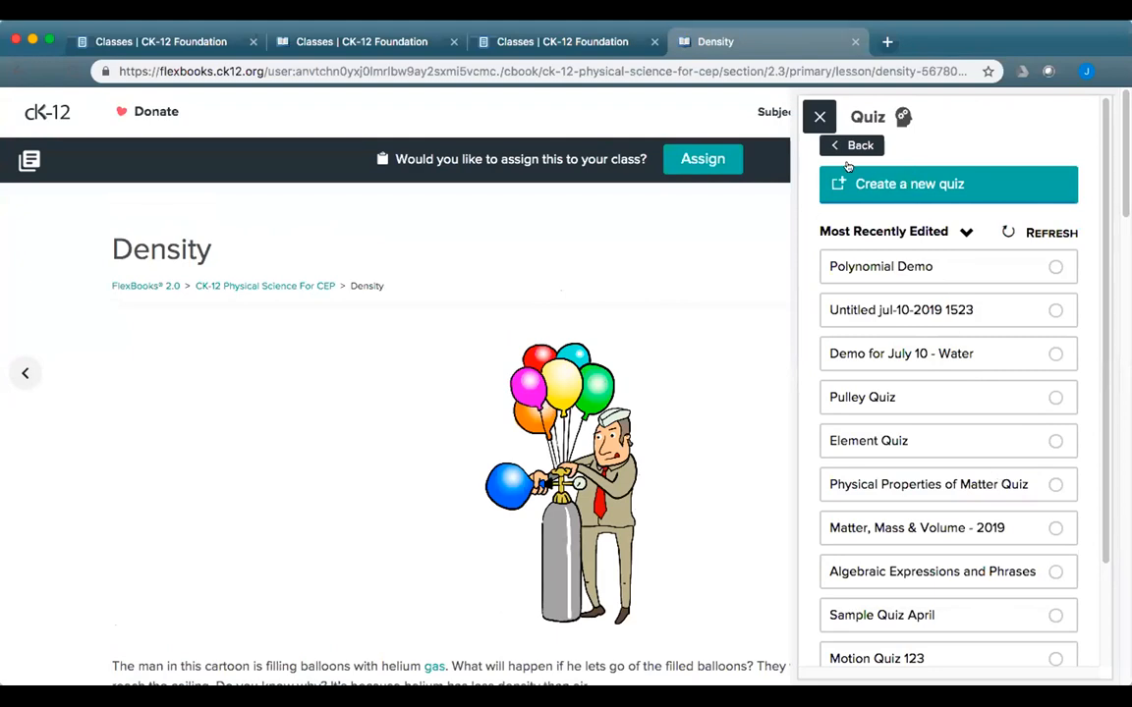
click(820, 116)
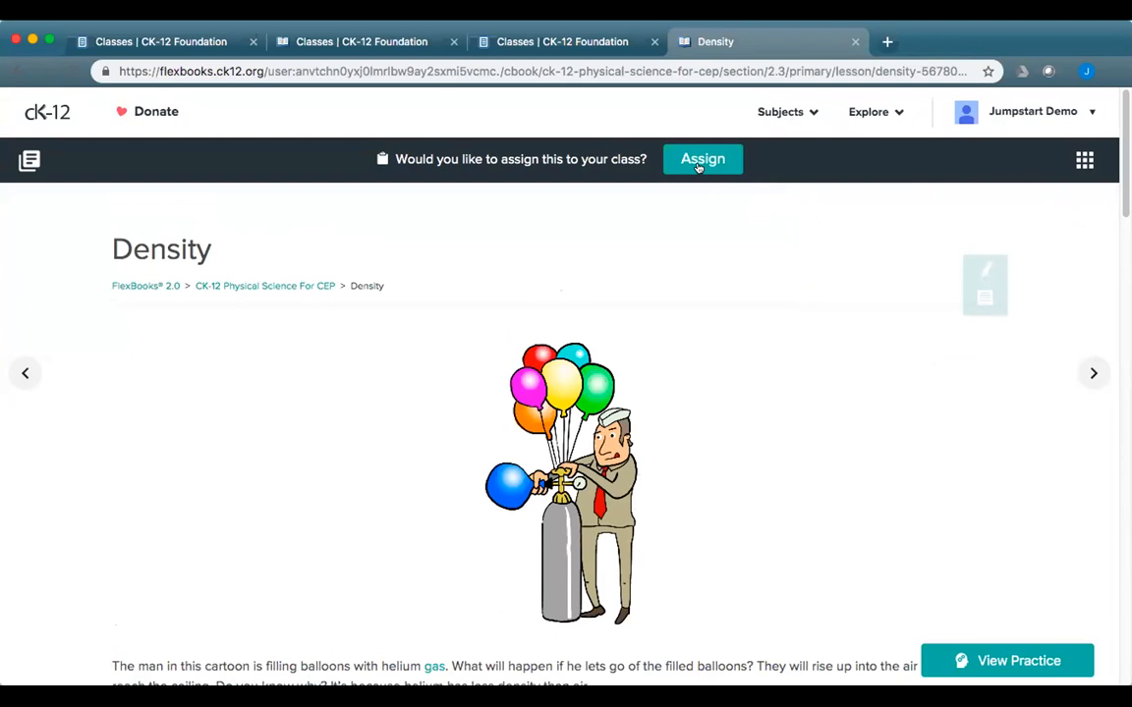
Step: Edit the CK-12 Physical Science for CEP FlexBook, expand the Matter and Change chapter, and open section 2.3 Density in the editor
click(296, 286)
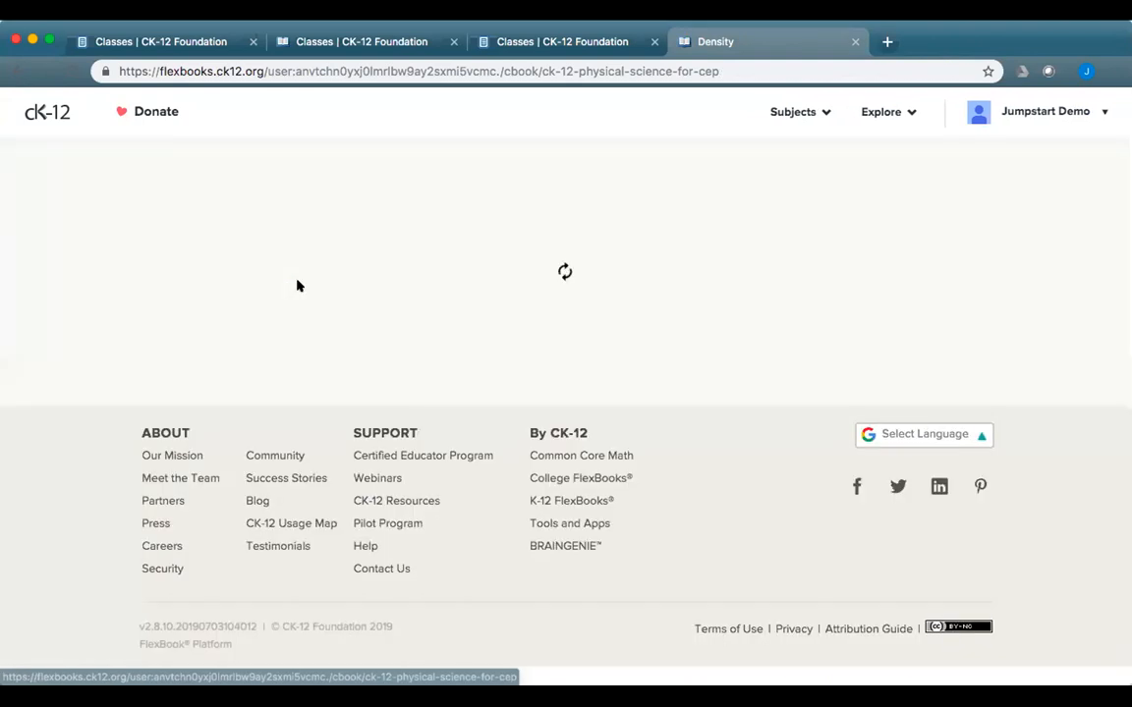
click(477, 401)
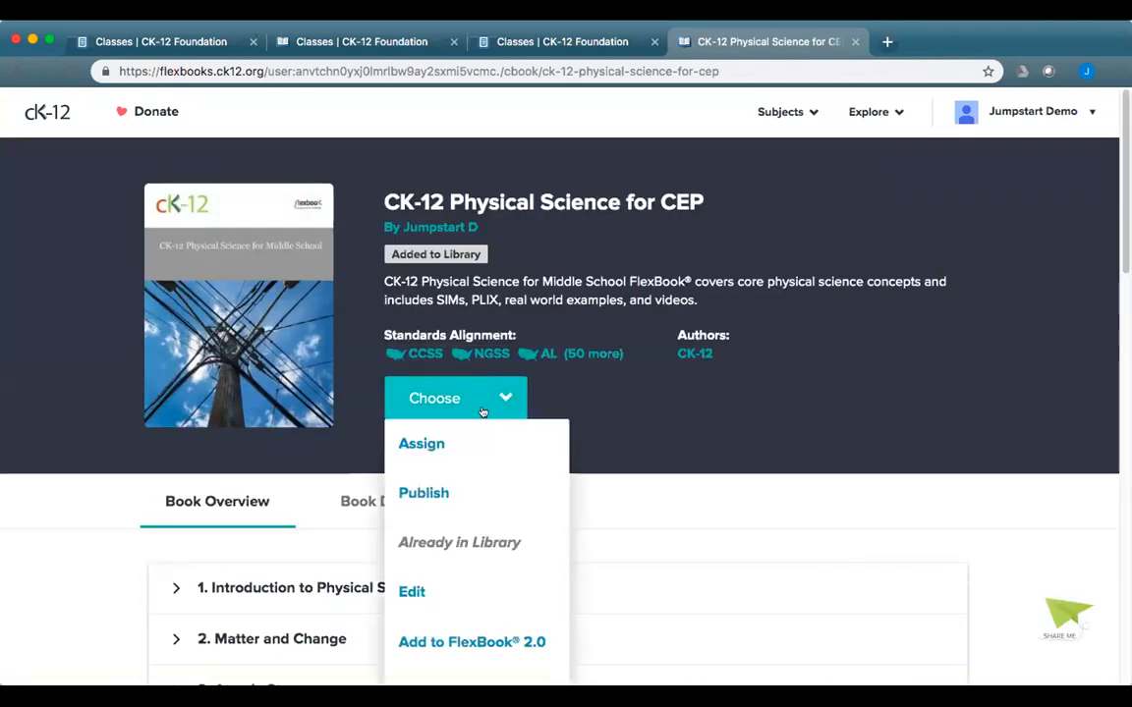
click(425, 597)
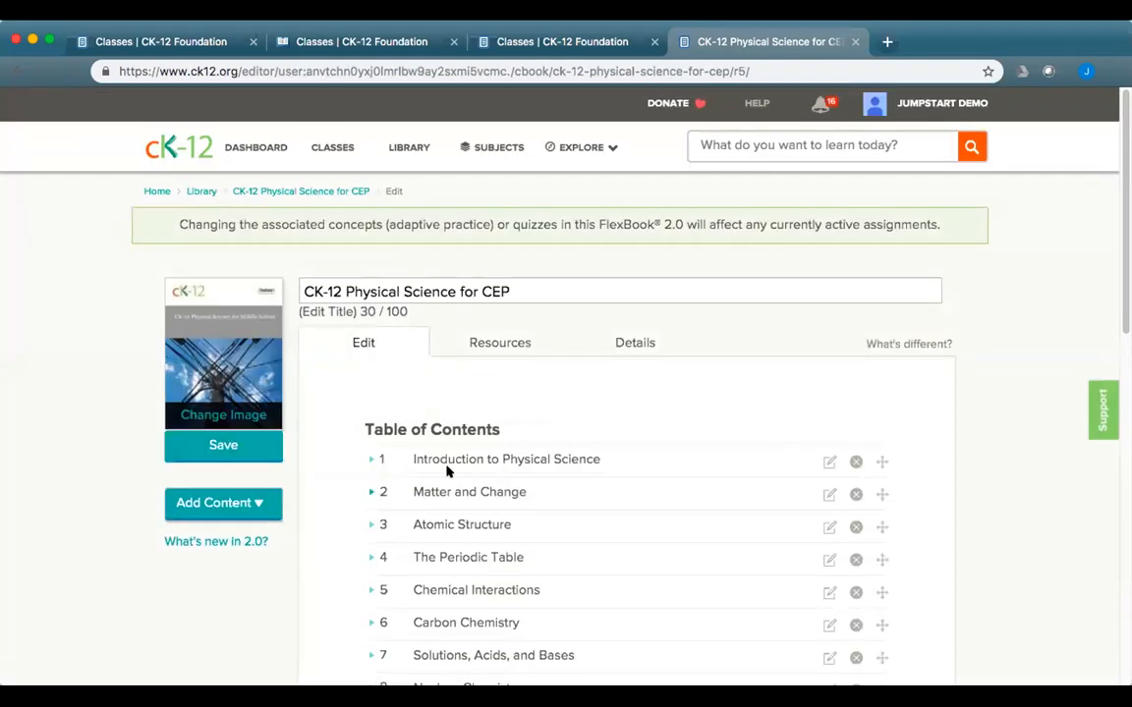
click(370, 447)
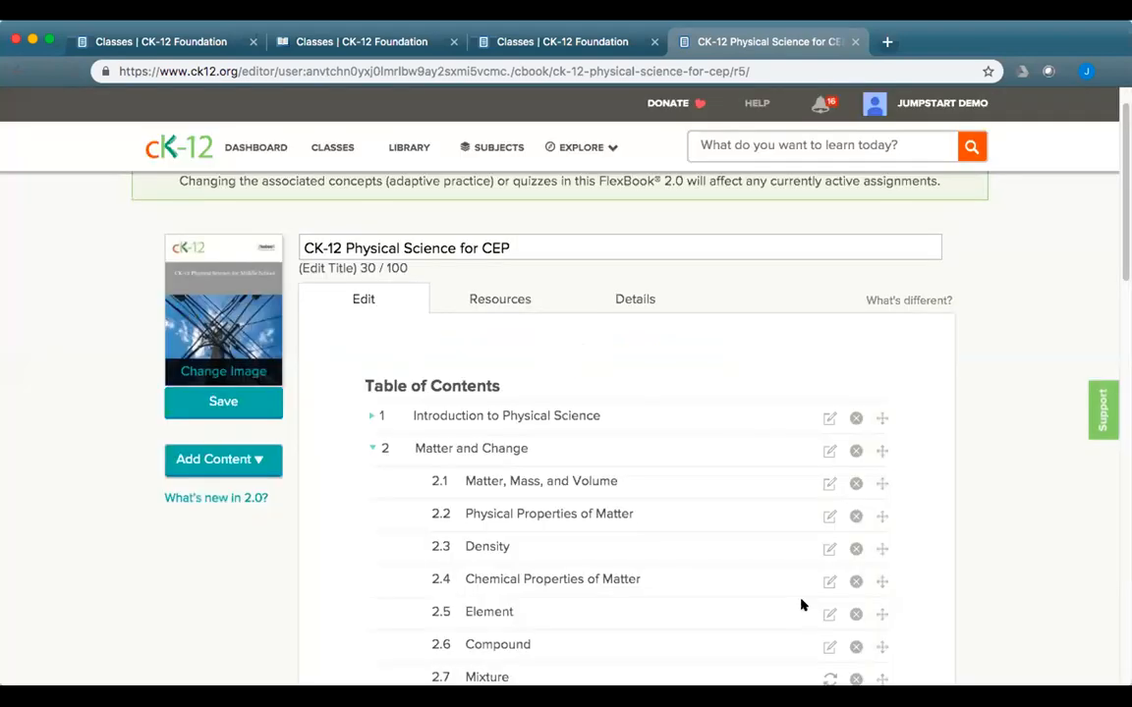
click(826, 551)
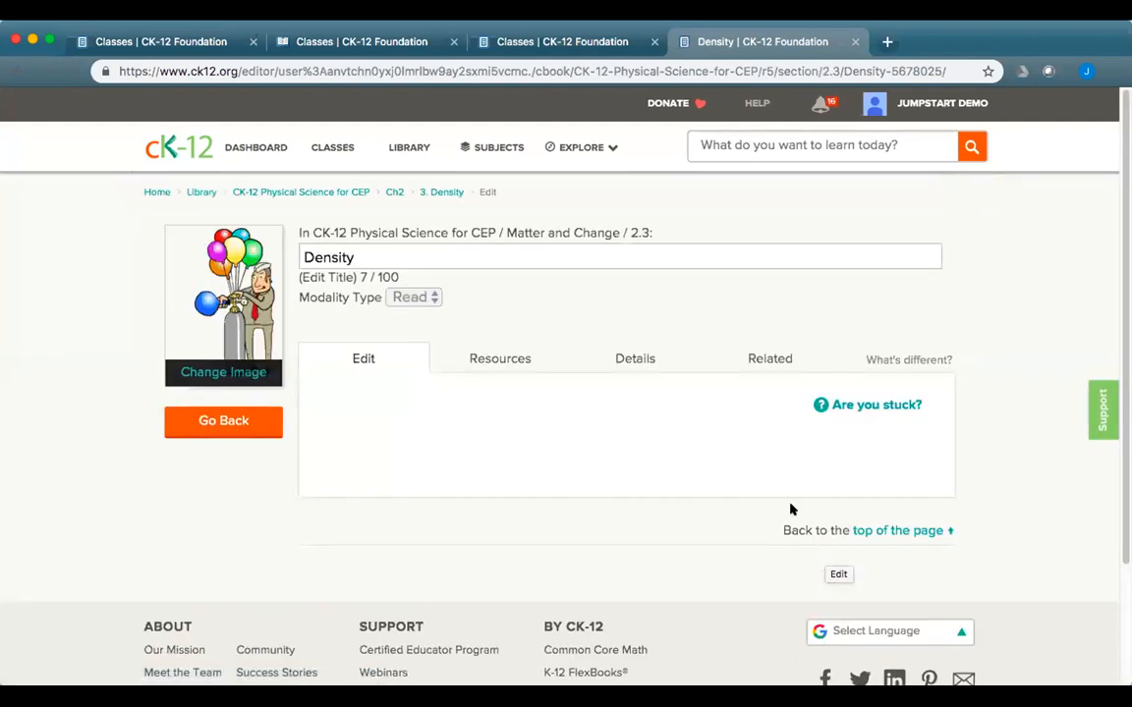
Step: Show the quizzes from my own collection that can be added as a related modality to the Density section, and close the list
click(774, 353)
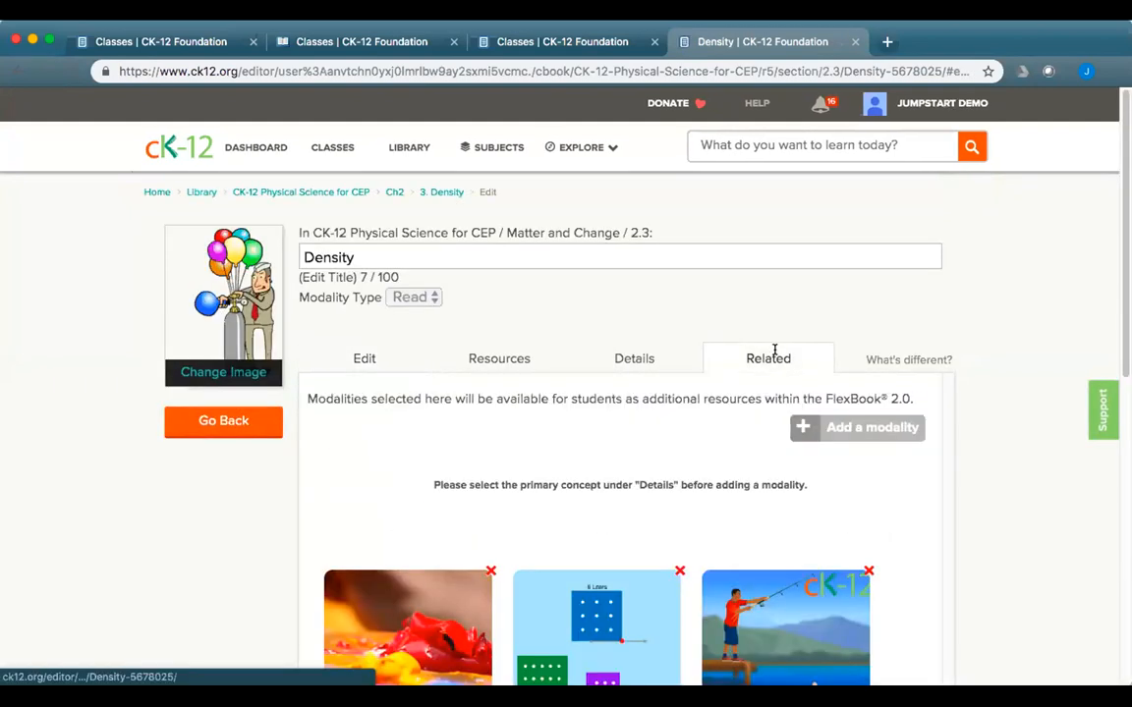
click(806, 427)
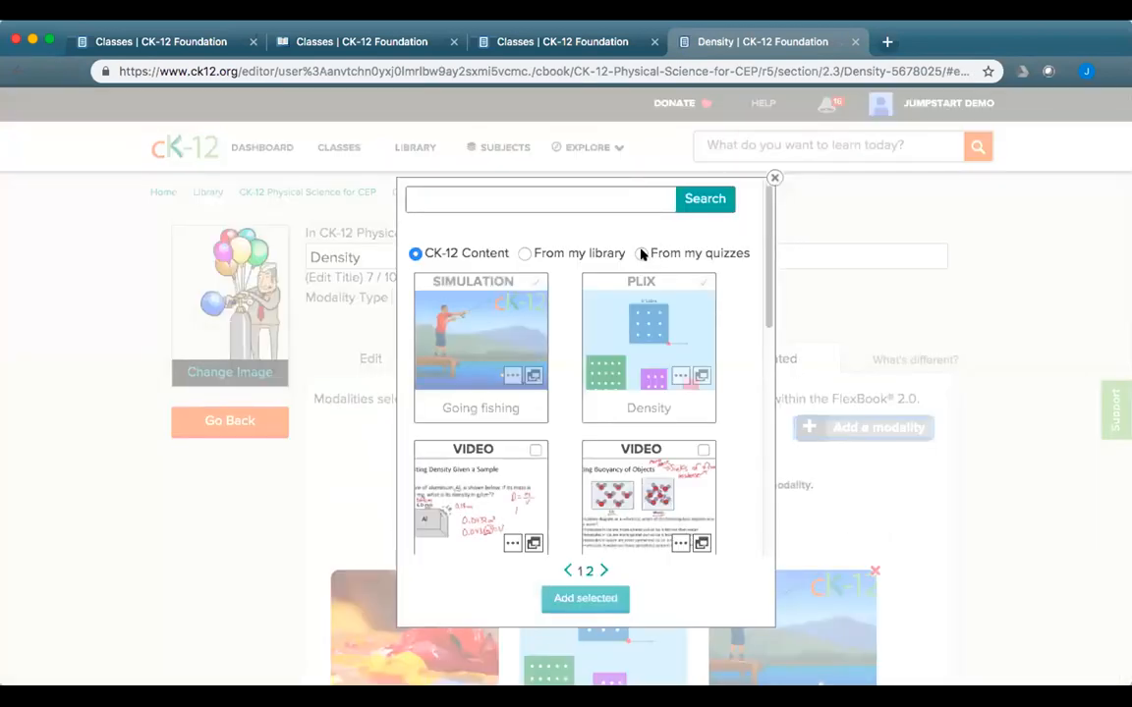
click(641, 254)
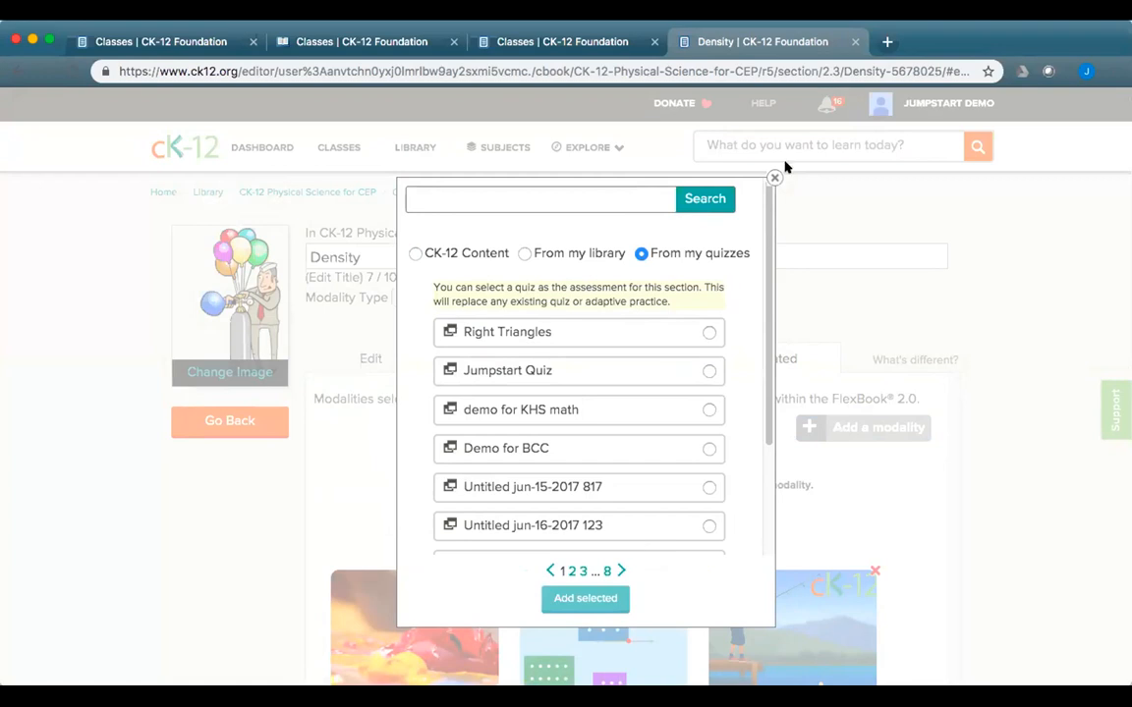
click(686, 160)
Step: Return to the Density section's content editor and place the cursor in the paragraph about the man filling balloons
click(363, 358)
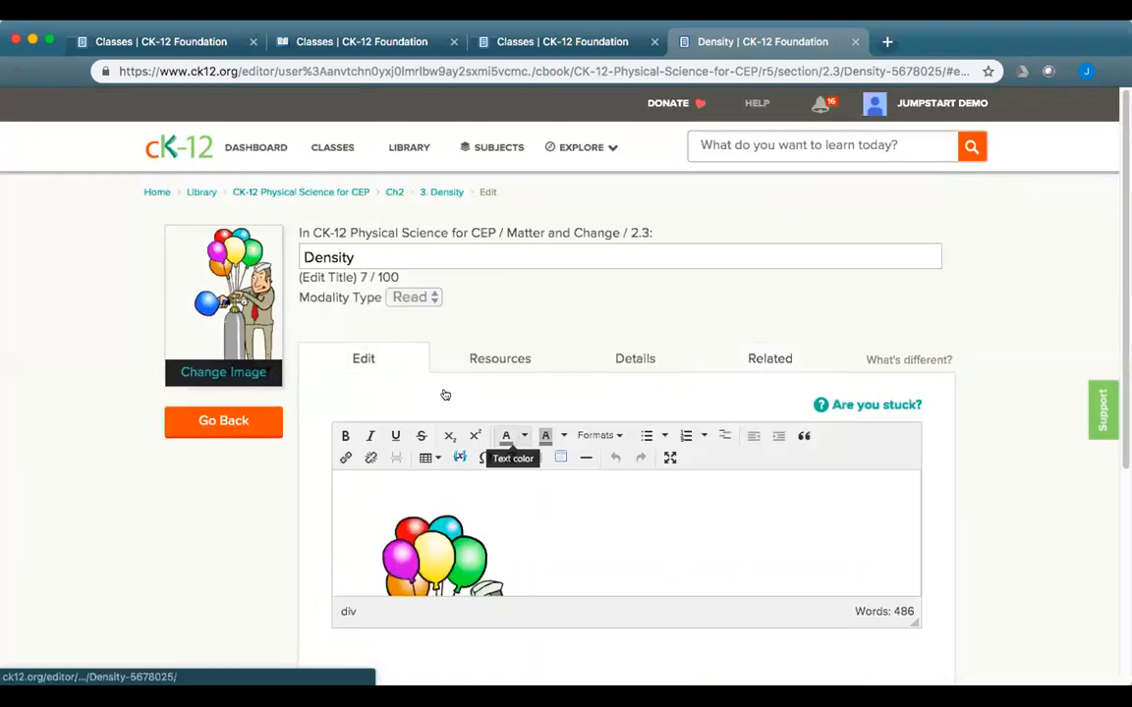
scroll(546, 521, down, 5)
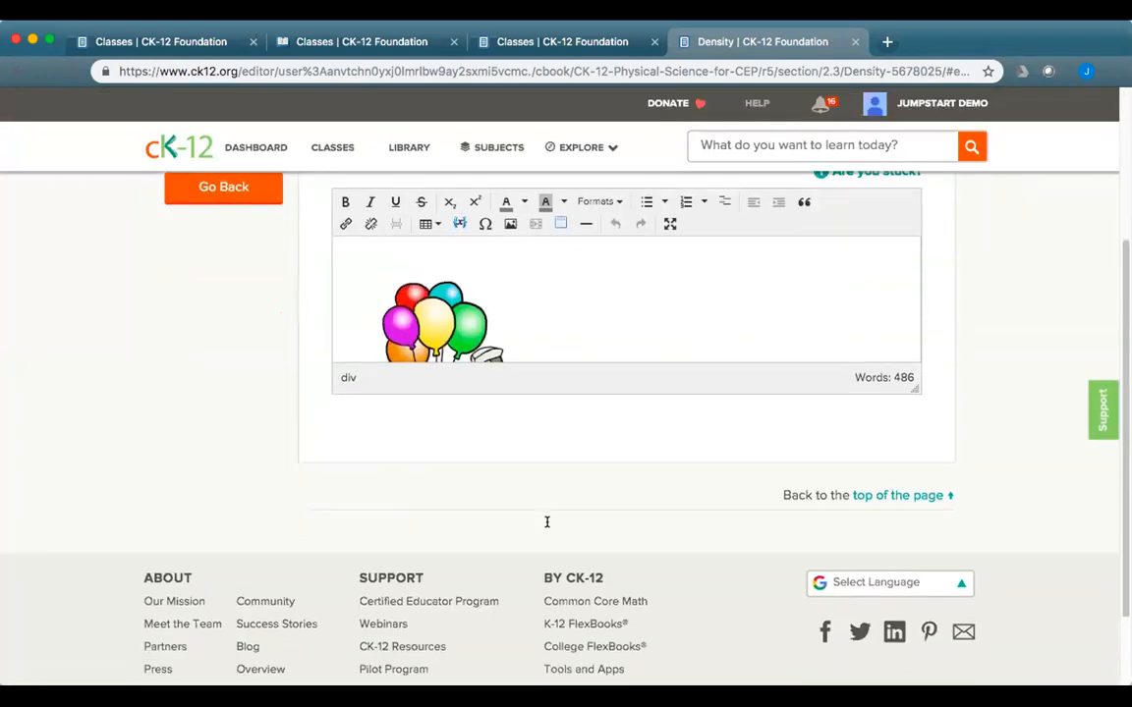
click(576, 339)
click(533, 608)
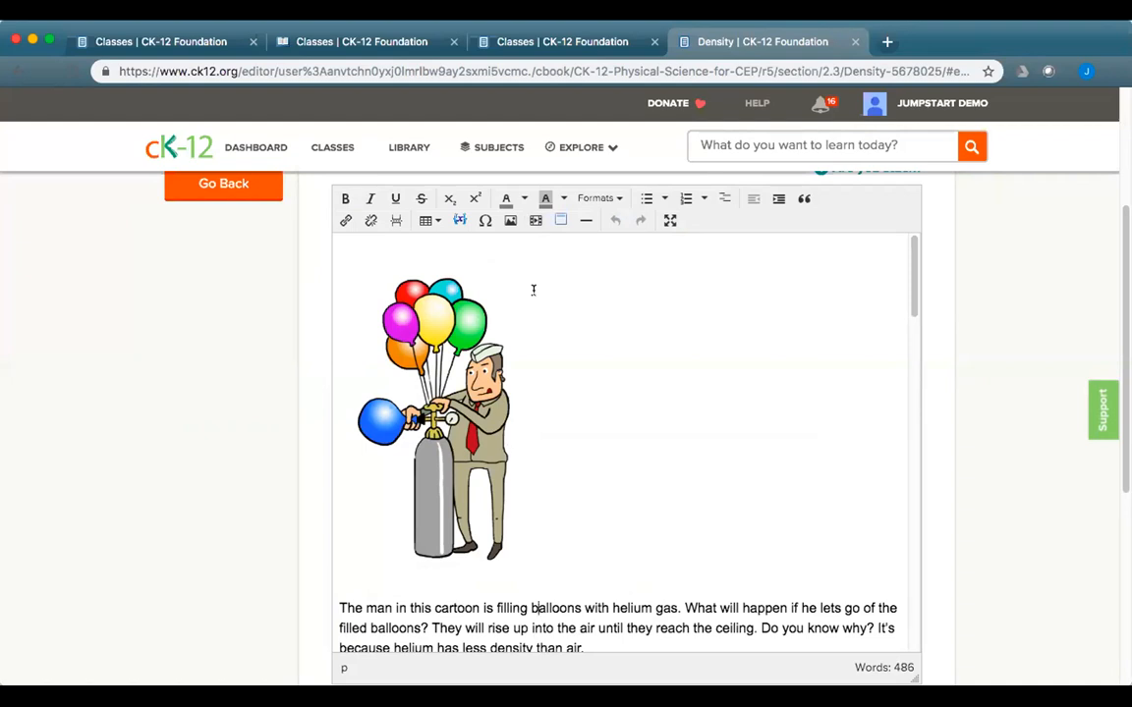
scroll(533, 290, up, 5)
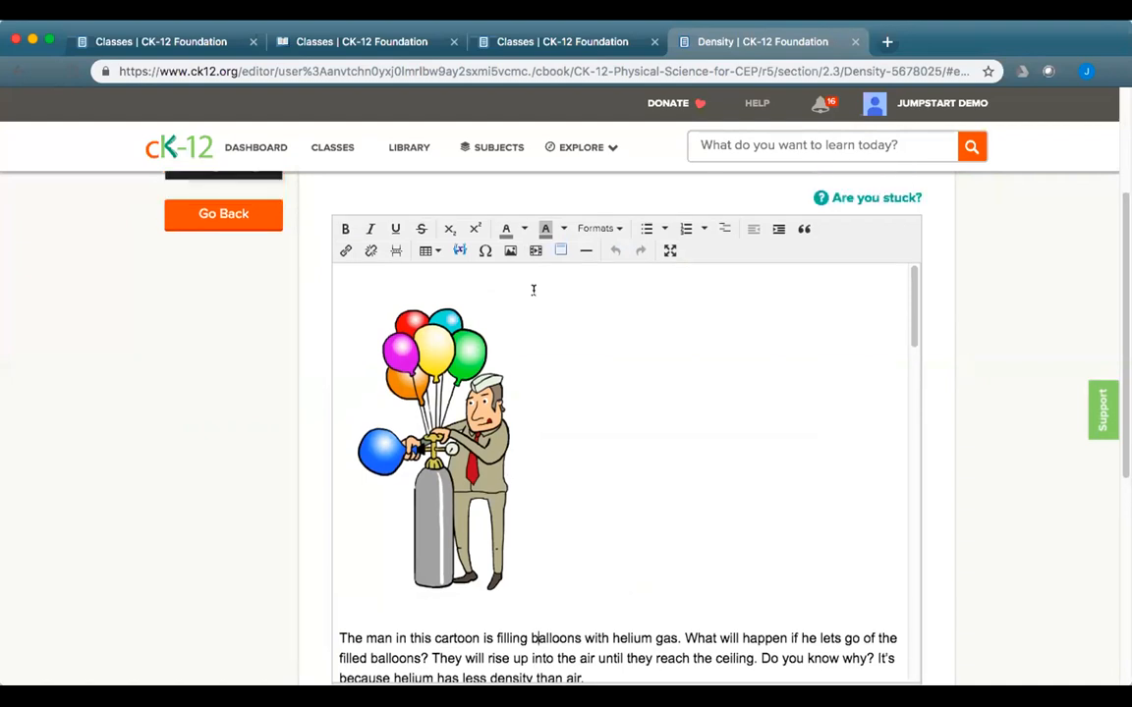
Step: Leave the Density editor for the library without waiting for the save, and open the Polynomial Demo quiz
click(402, 146)
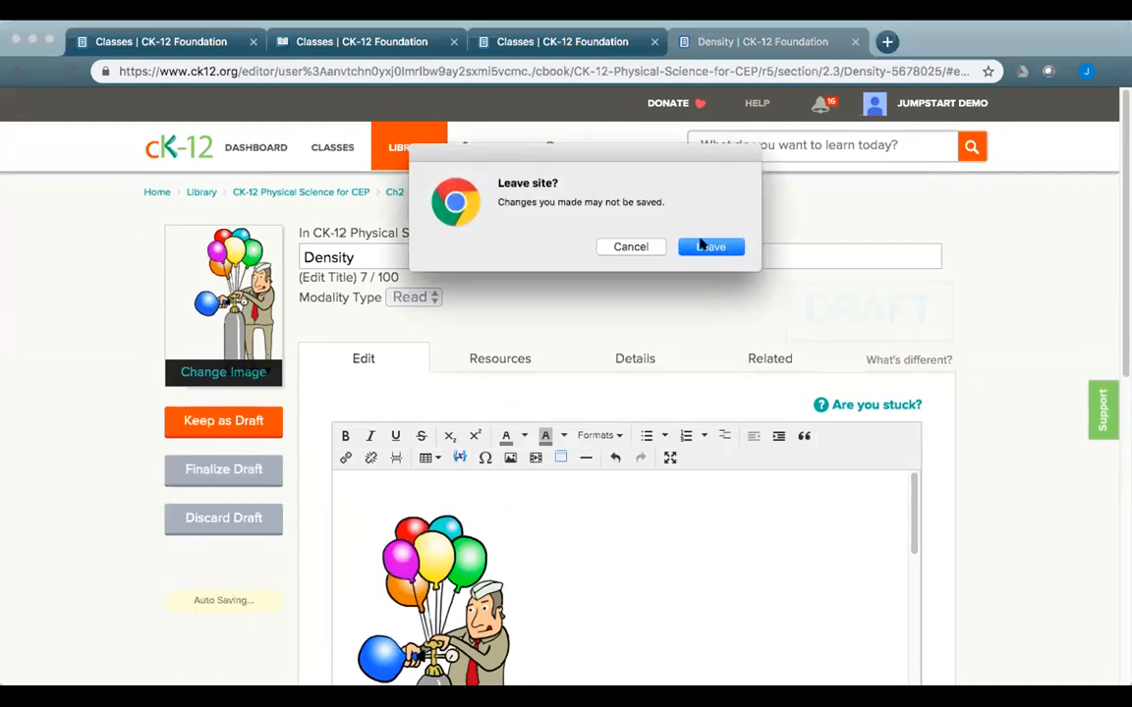
click(700, 245)
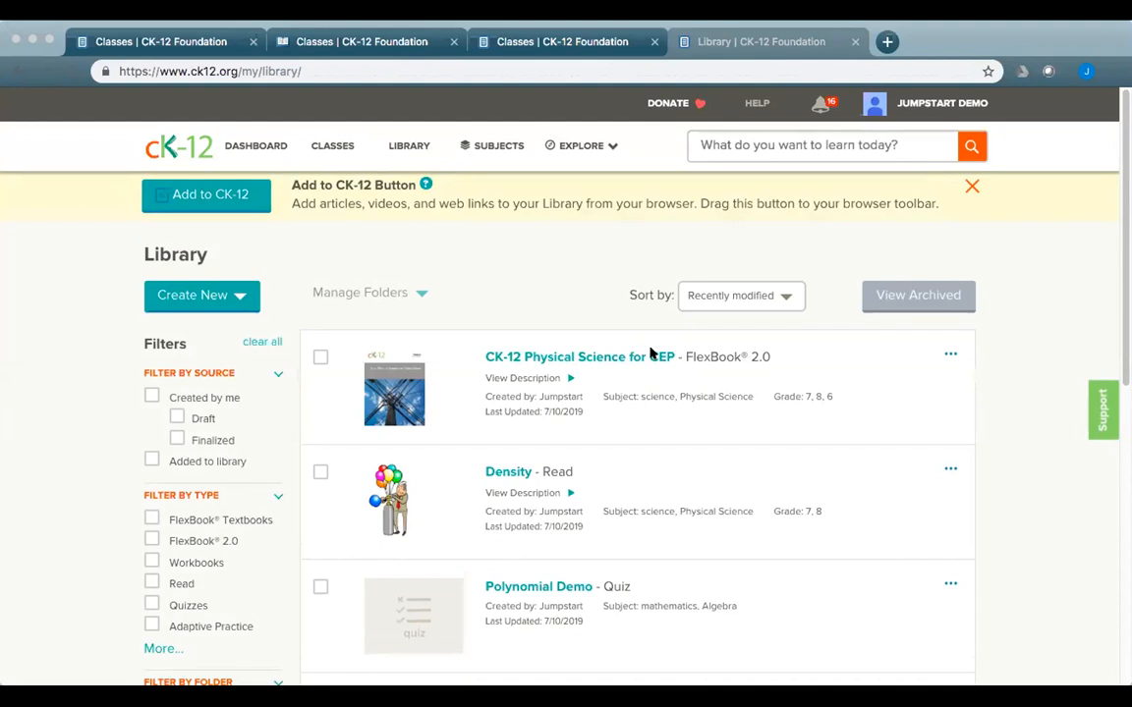
click(514, 585)
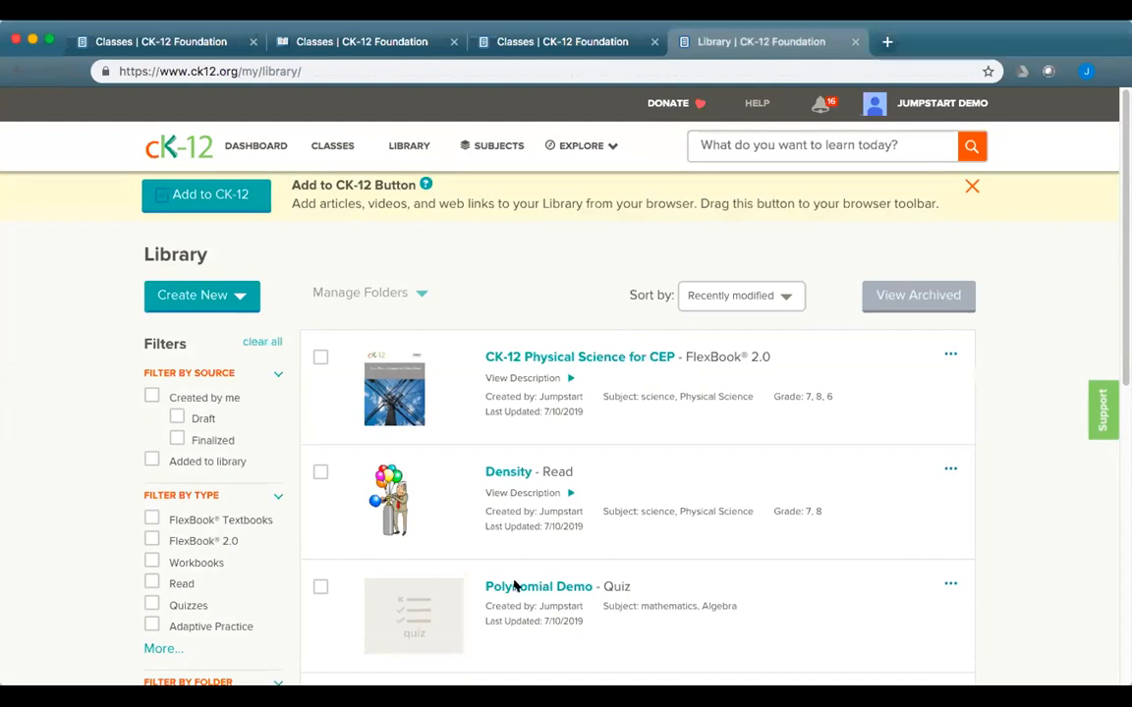
click(515, 586)
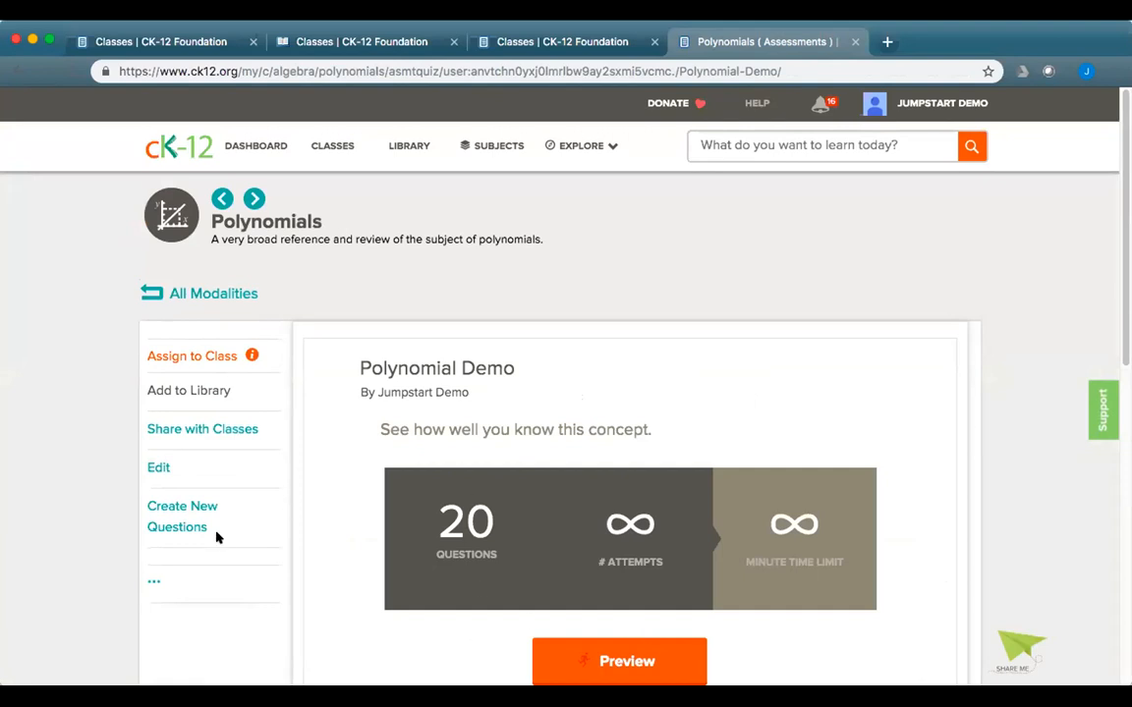
Step: View the Polynomial Demo quiz's class assignment options, close them, and display the code for embedding it as inline questions
click(181, 357)
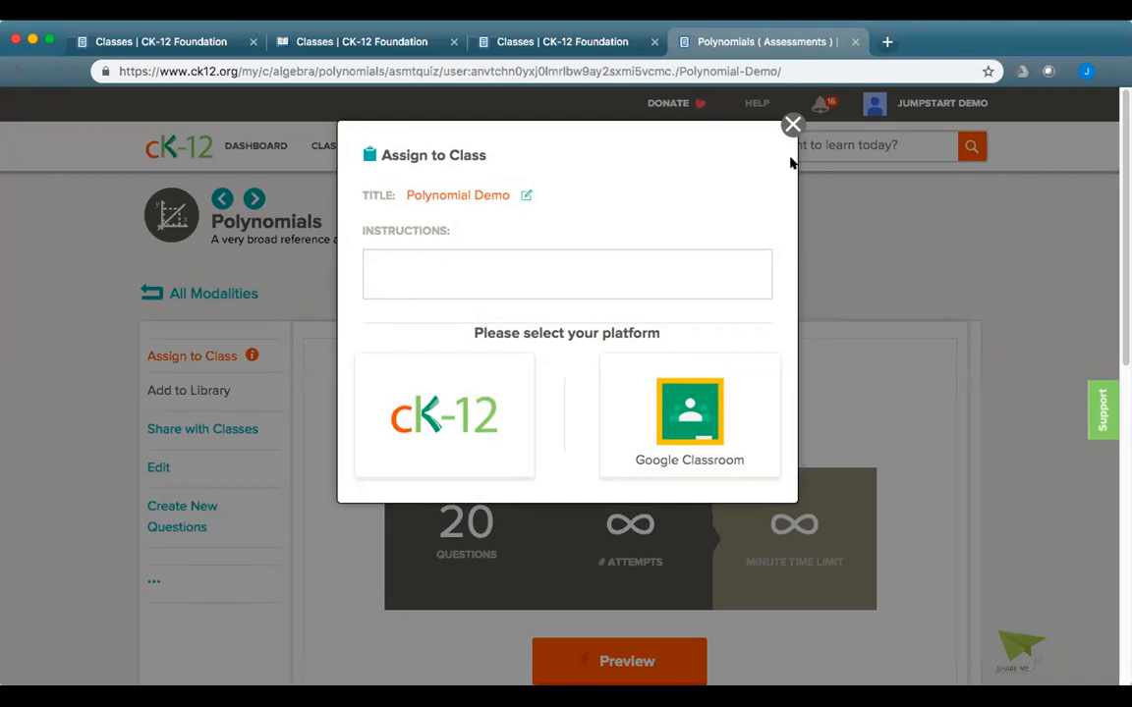
click(792, 124)
click(152, 582)
scroll(210, 579, down, 2)
click(197, 595)
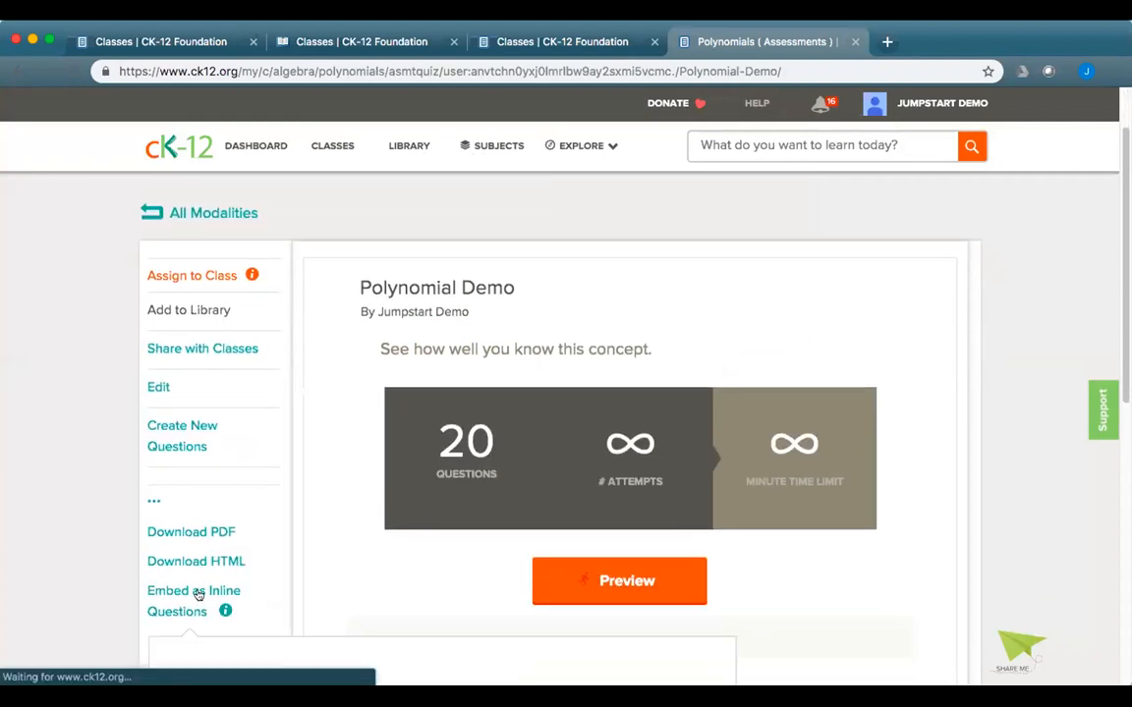
scroll(401, 559, down, 3)
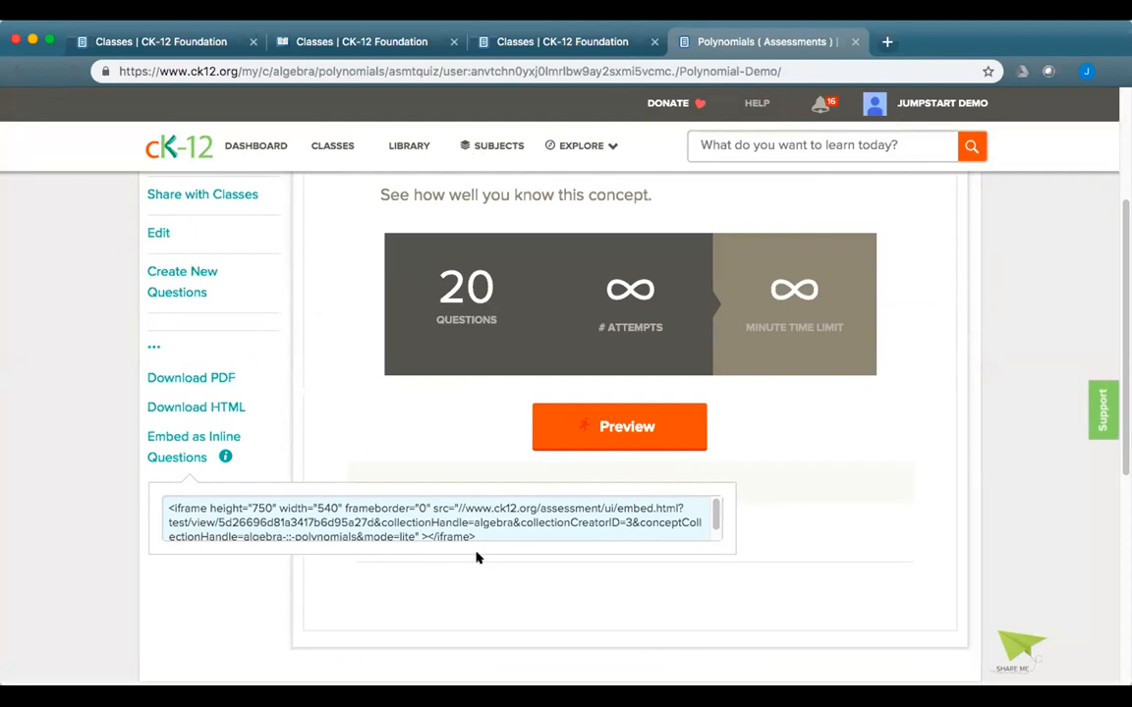
scroll(702, 521, up, 5)
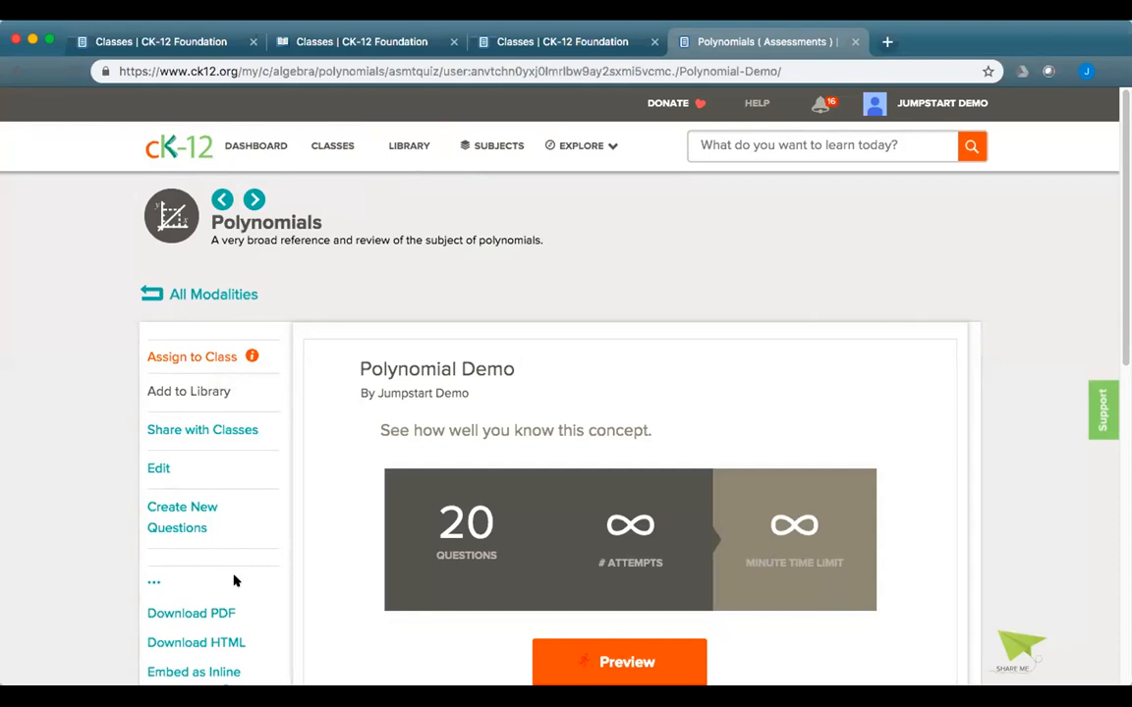
Step: Browse the FlexBooks 2.0 collection and open CK-12 Interactive Middle School Math 8 (for CCSS)
click(581, 145)
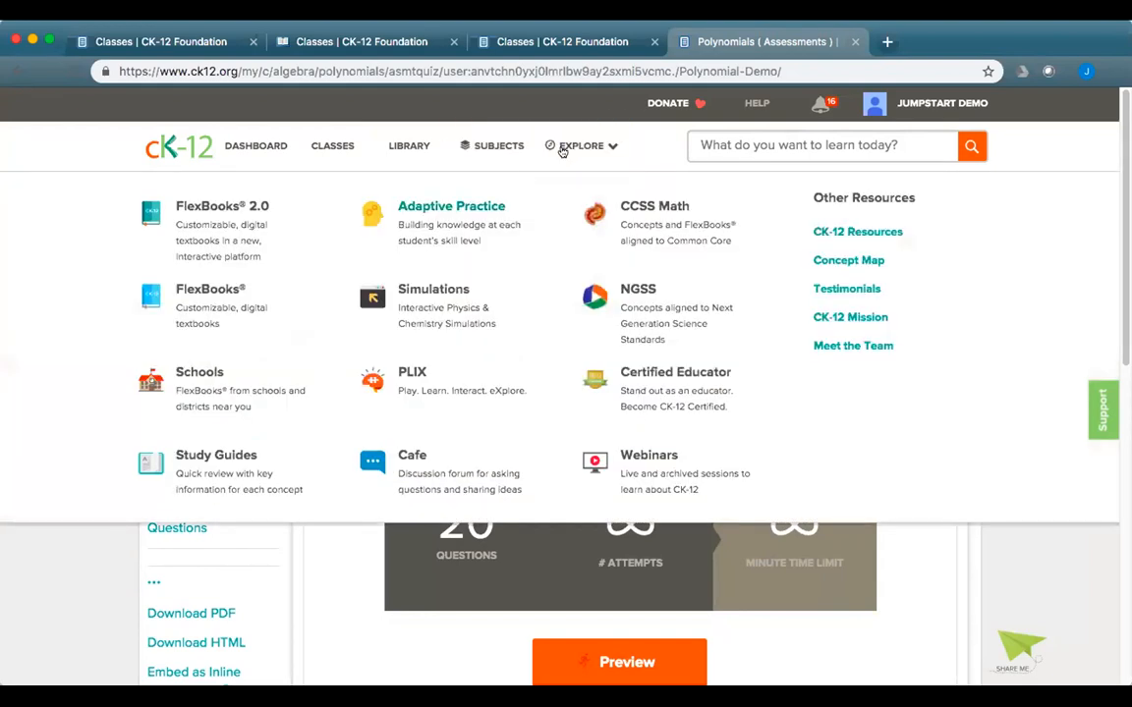
click(193, 192)
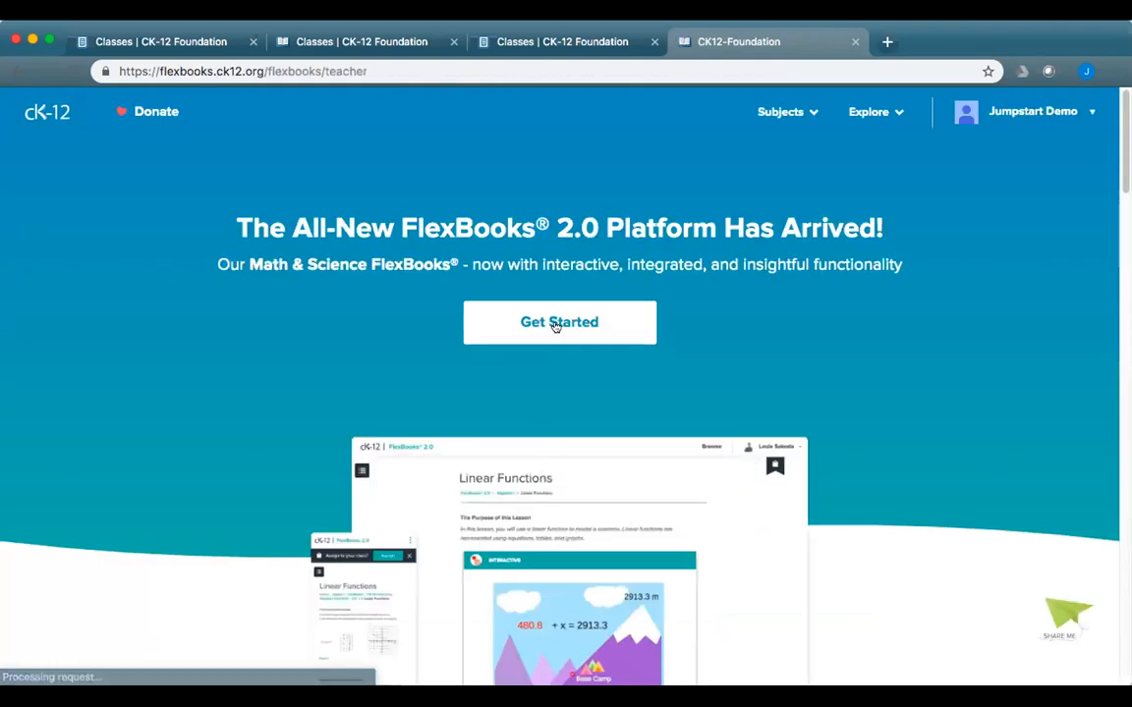
scroll(555, 328, down, 10)
scroll(393, 324, down, 10)
click(222, 374)
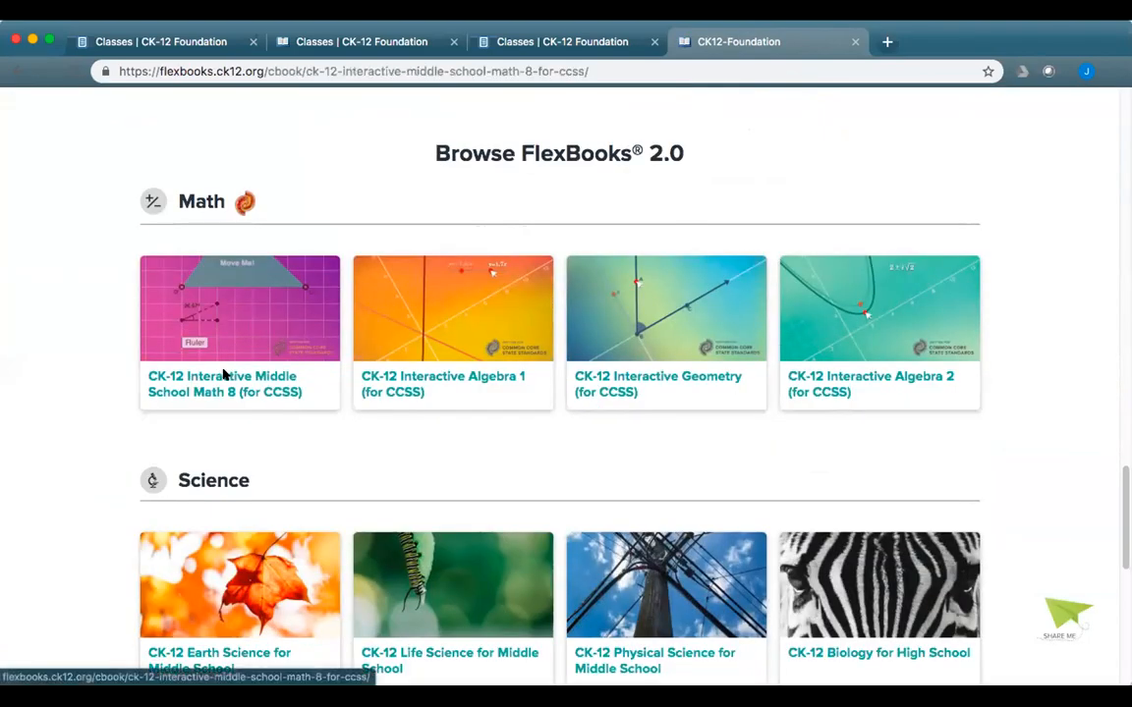
Step: Expand the Congruence chapter of the book and open lesson 1.2 Properties of Translations
scroll(311, 480, down, 4)
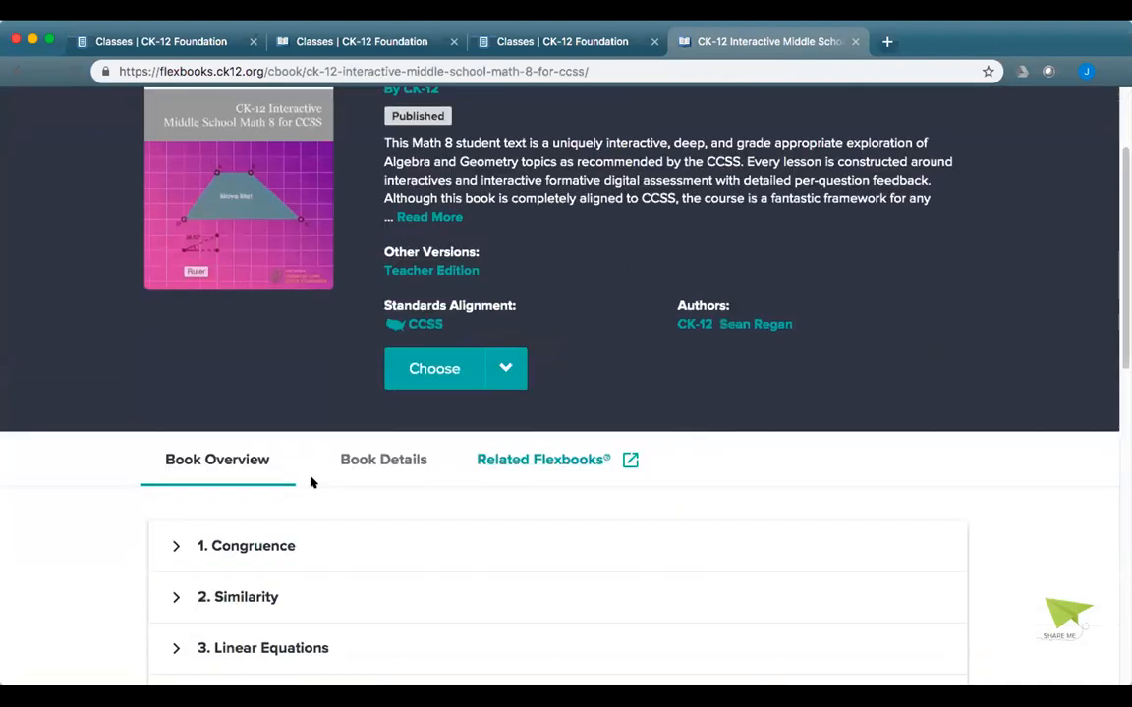
click(258, 479)
scroll(399, 516, down, 2)
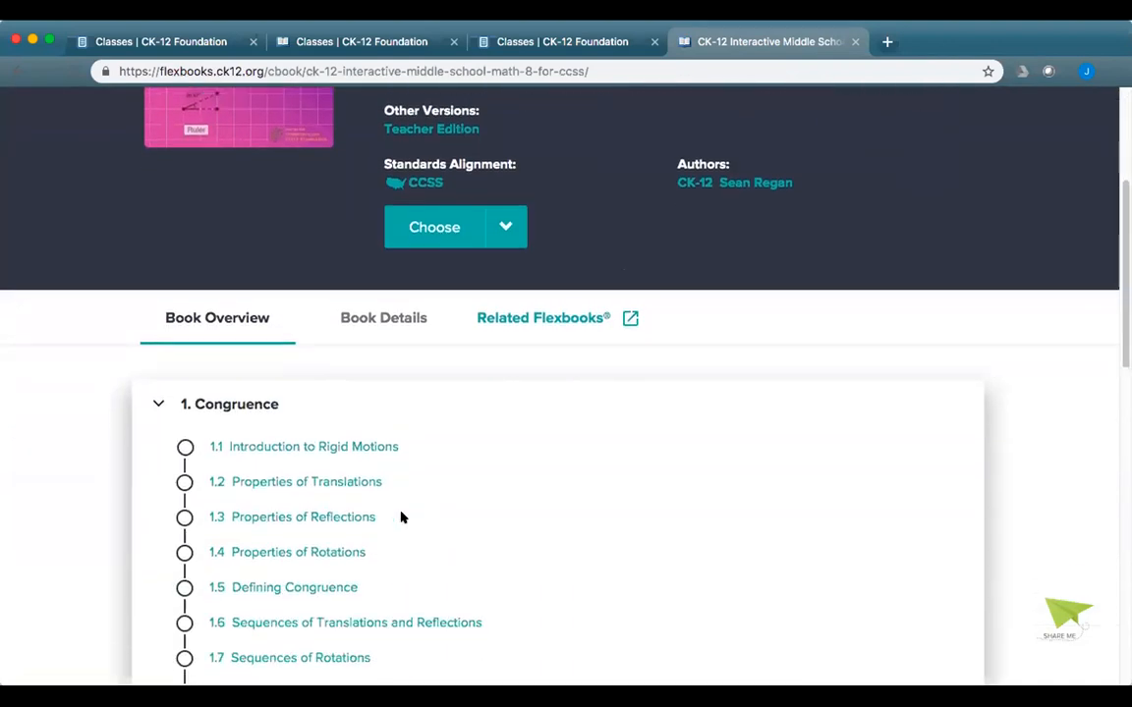
click(326, 479)
click(517, 393)
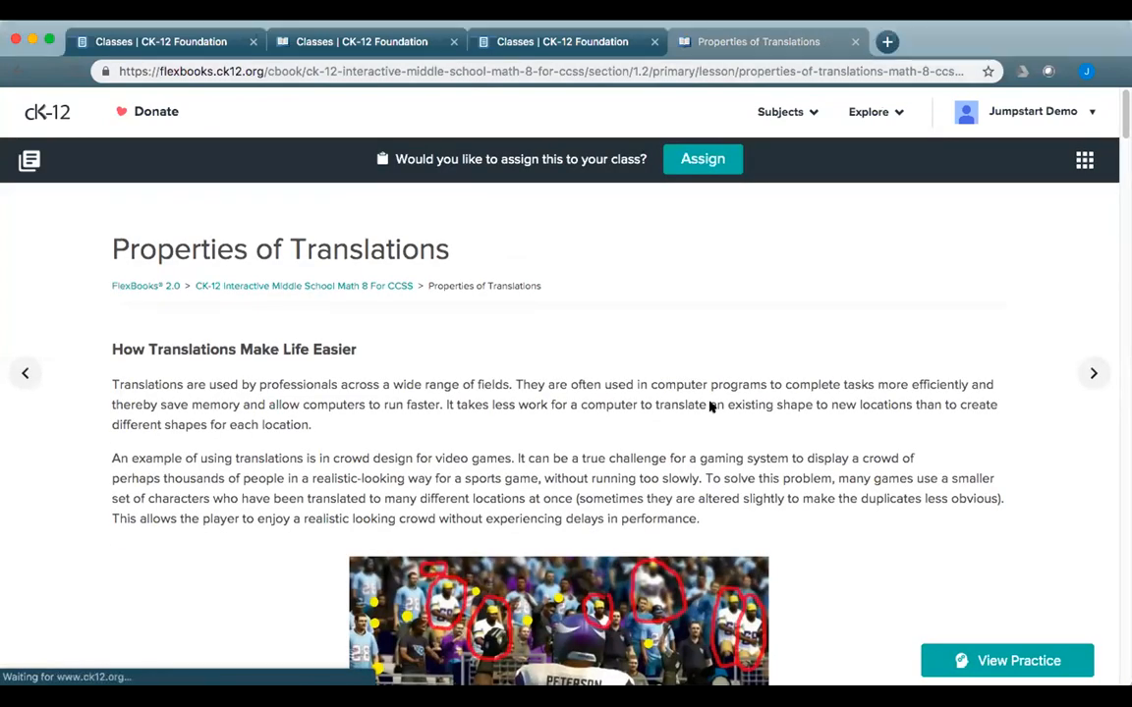
Step: Examine the Properties of Translations lesson's interactives and the inline questions placed beneath the trapezoid interactive
scroll(711, 406, down, 3)
scroll(711, 406, down, 10)
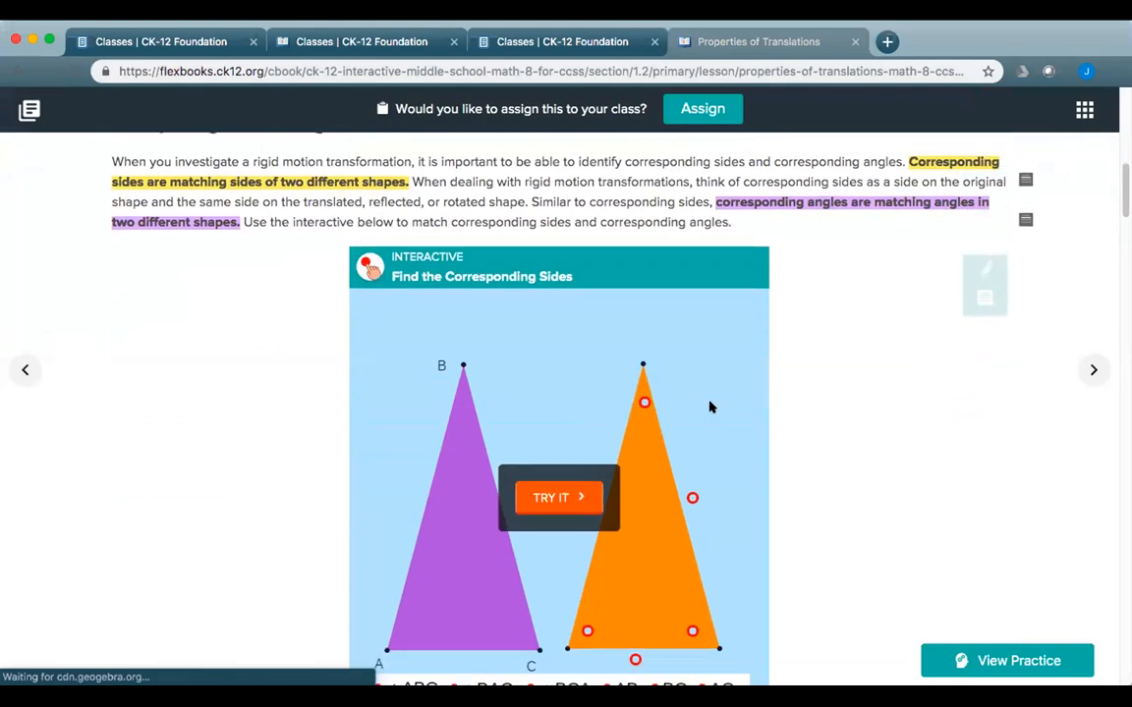
scroll(711, 406, down, 15)
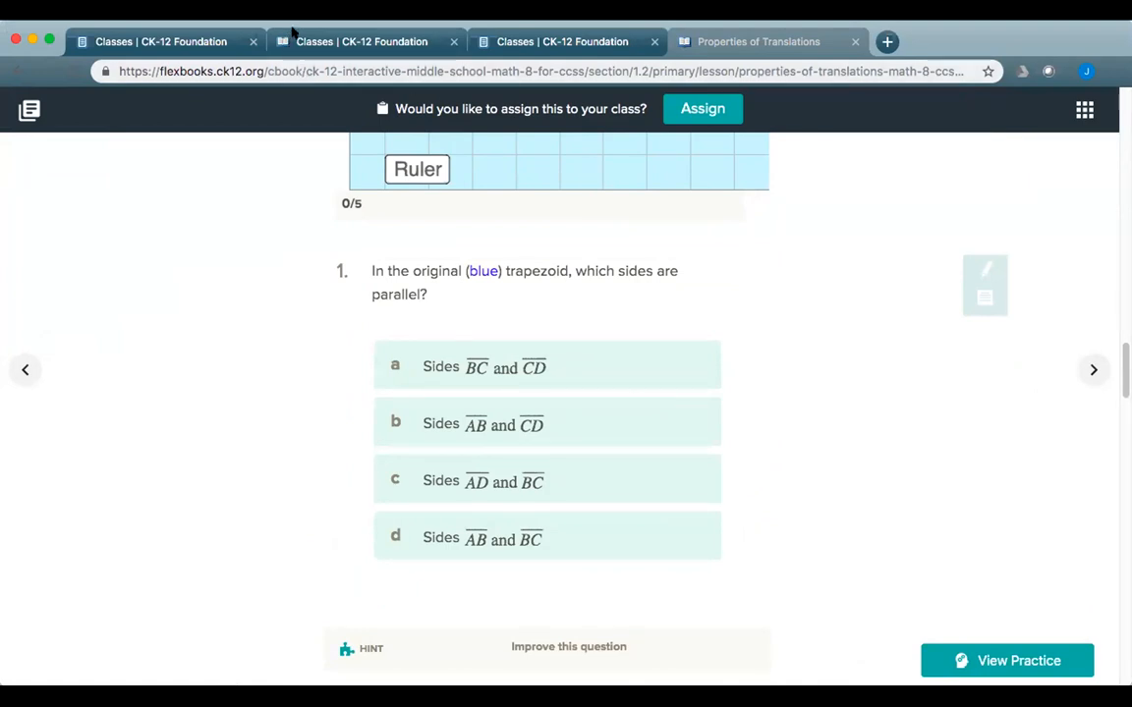
scroll(652, 352, up, 1)
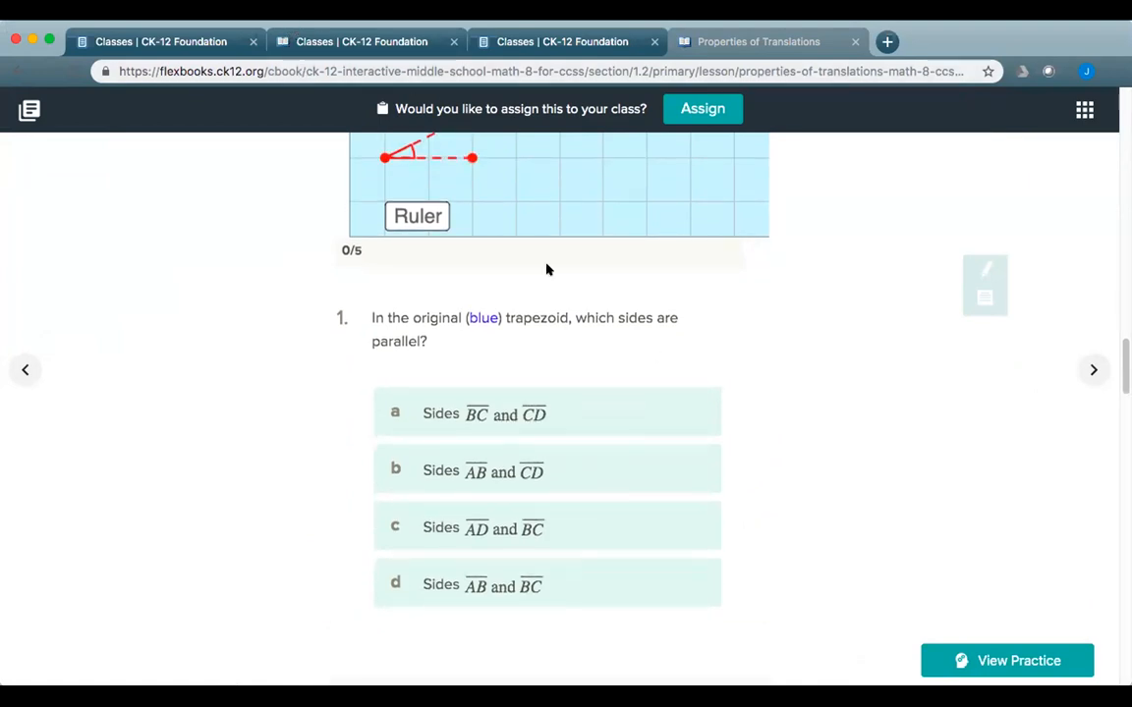
scroll(444, 256, up, 2)
scroll(446, 308, up, 10)
scroll(447, 309, up, 6)
scroll(446, 309, down, 6)
scroll(446, 308, down, 10)
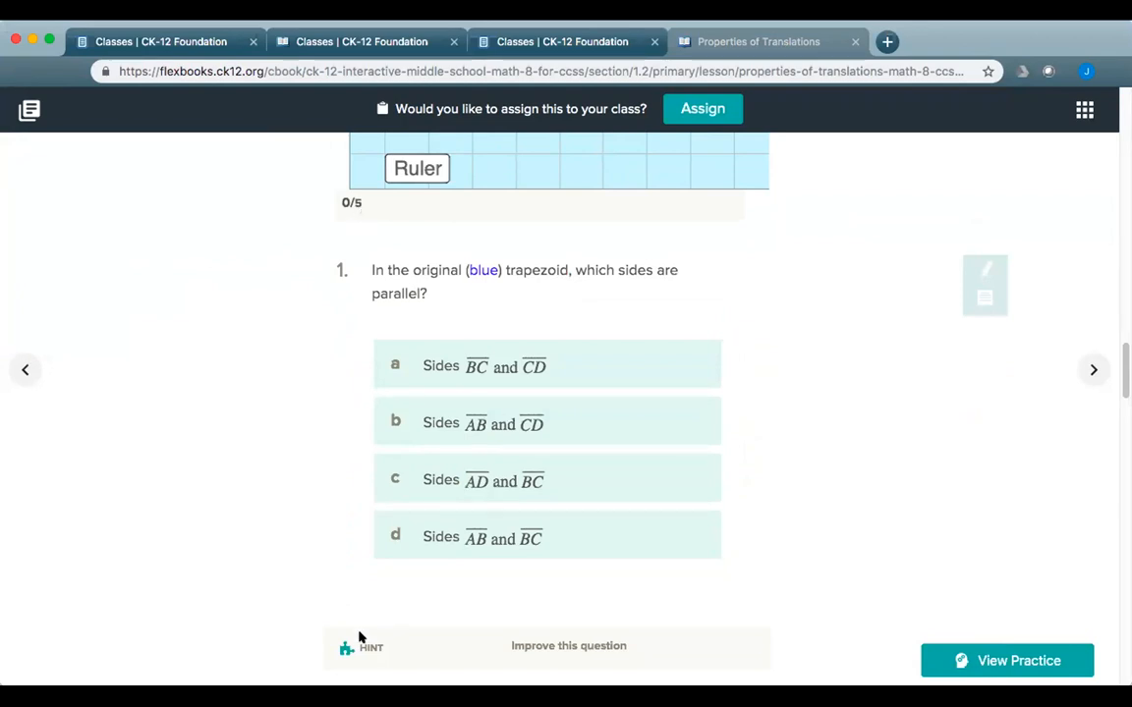
Step: Answer inline question 1 with sides AB and CD and question 2 with the Yes option, and advance to question 3
click(523, 425)
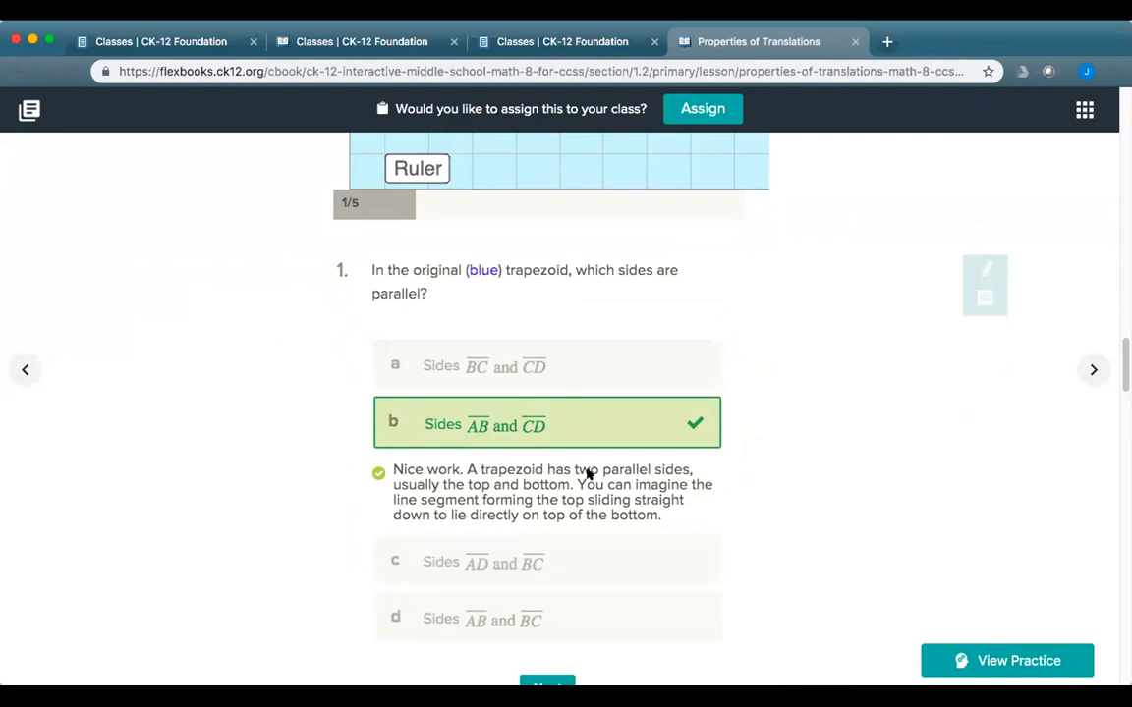
scroll(587, 470, down, 3)
scroll(550, 530, up, 4)
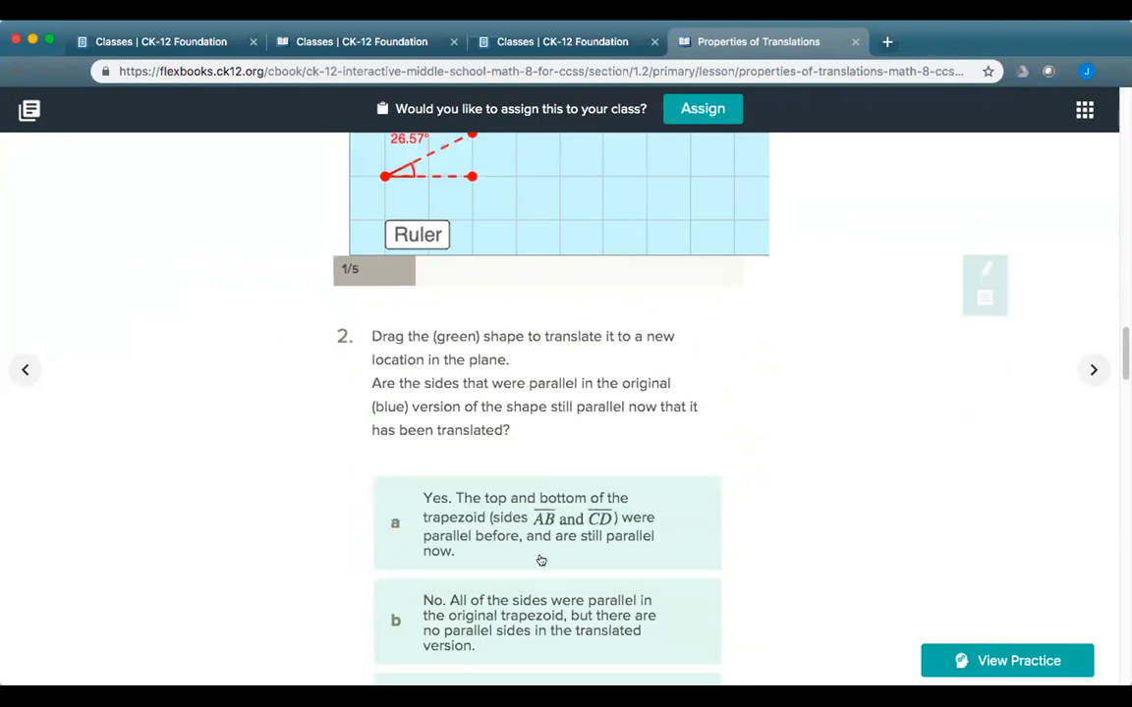
click(536, 511)
scroll(560, 520, down, 2)
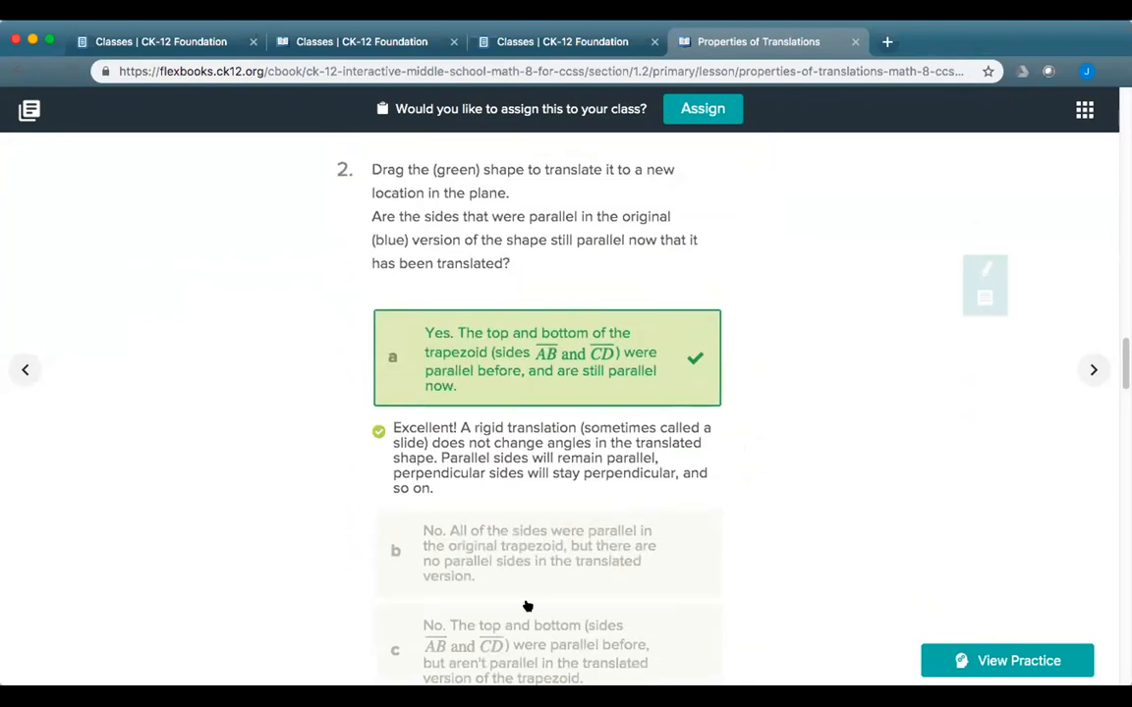
scroll(525, 605, down, 3)
click(541, 634)
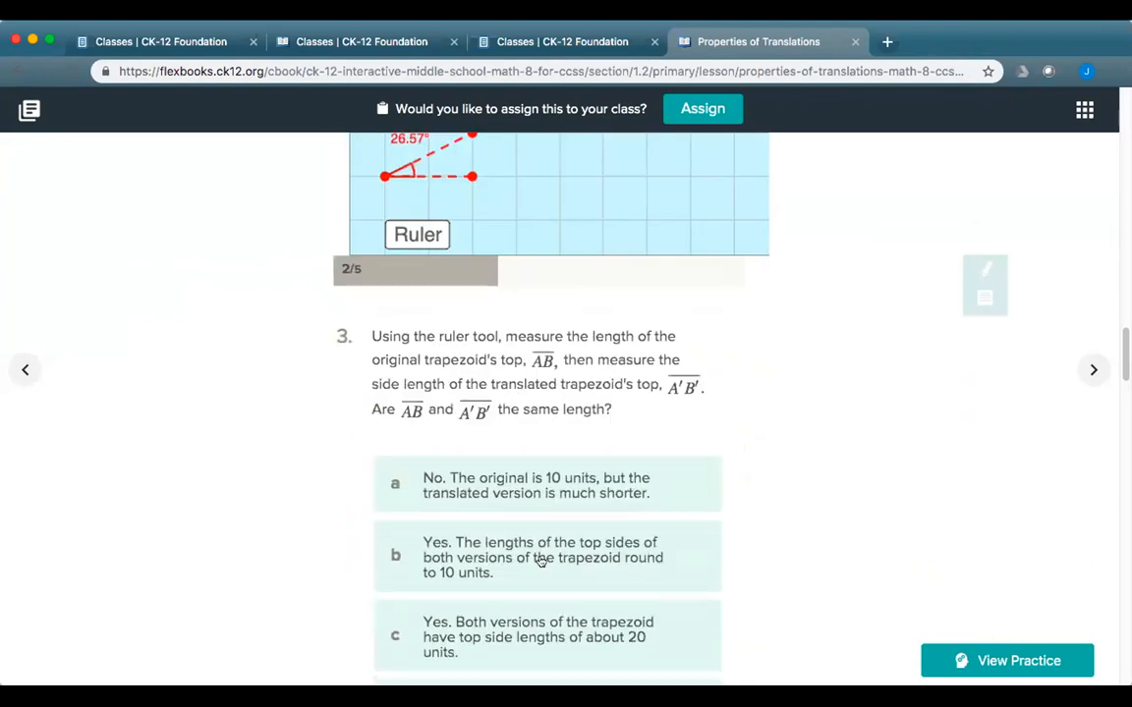
Step: Answer inline question 3 with the 10 units, much shorter option, and retry it with the option giving both top sides about 20 units
click(522, 493)
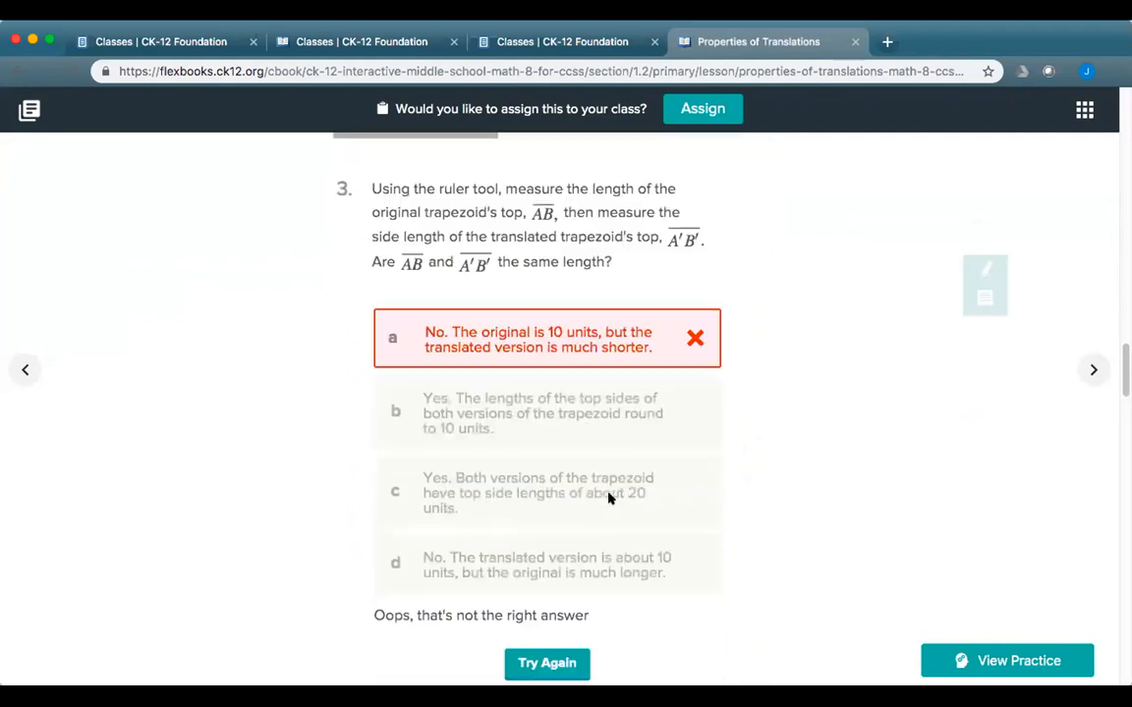
click(547, 640)
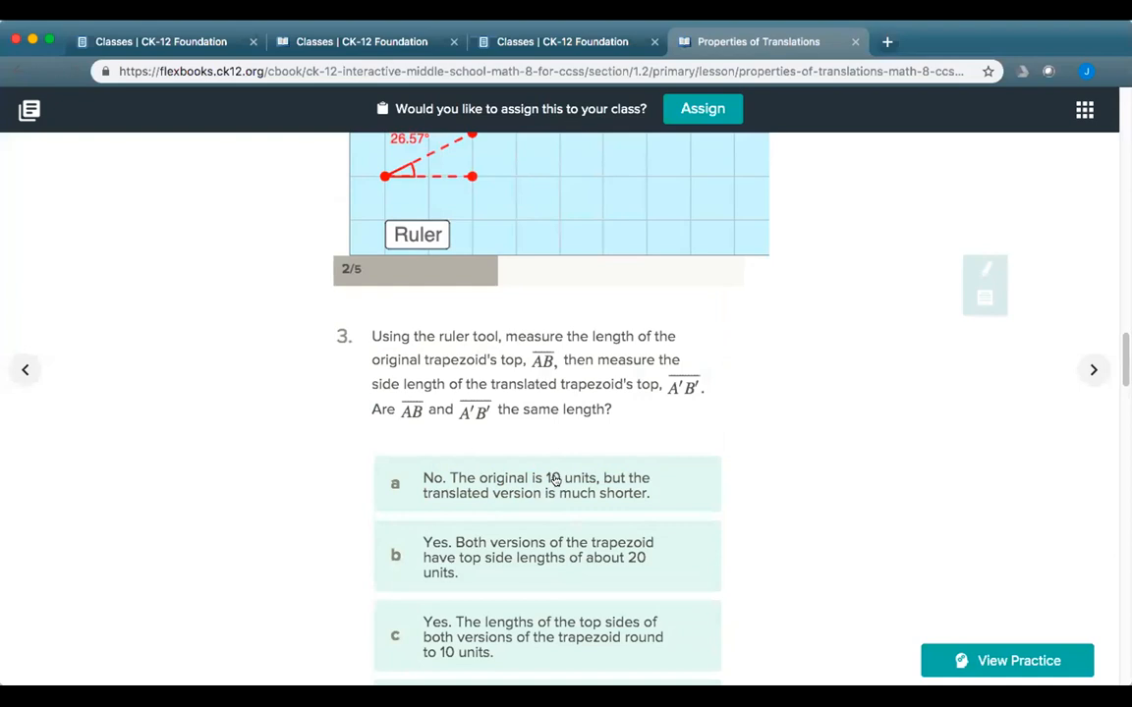
click(526, 545)
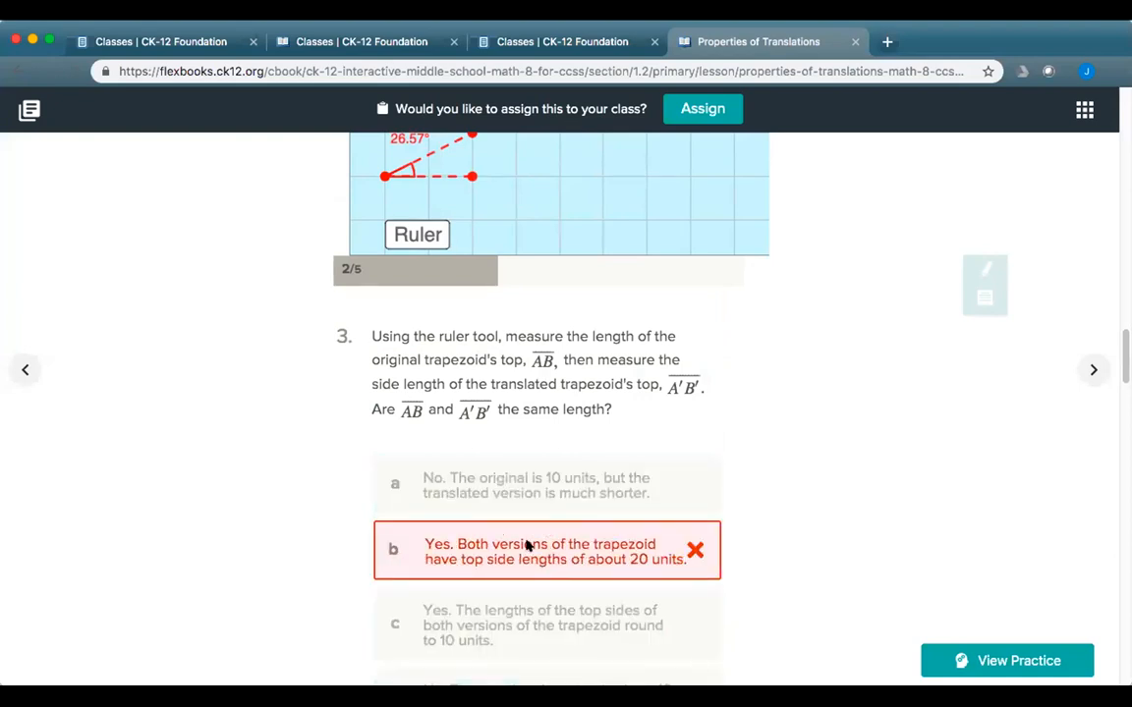
click(546, 563)
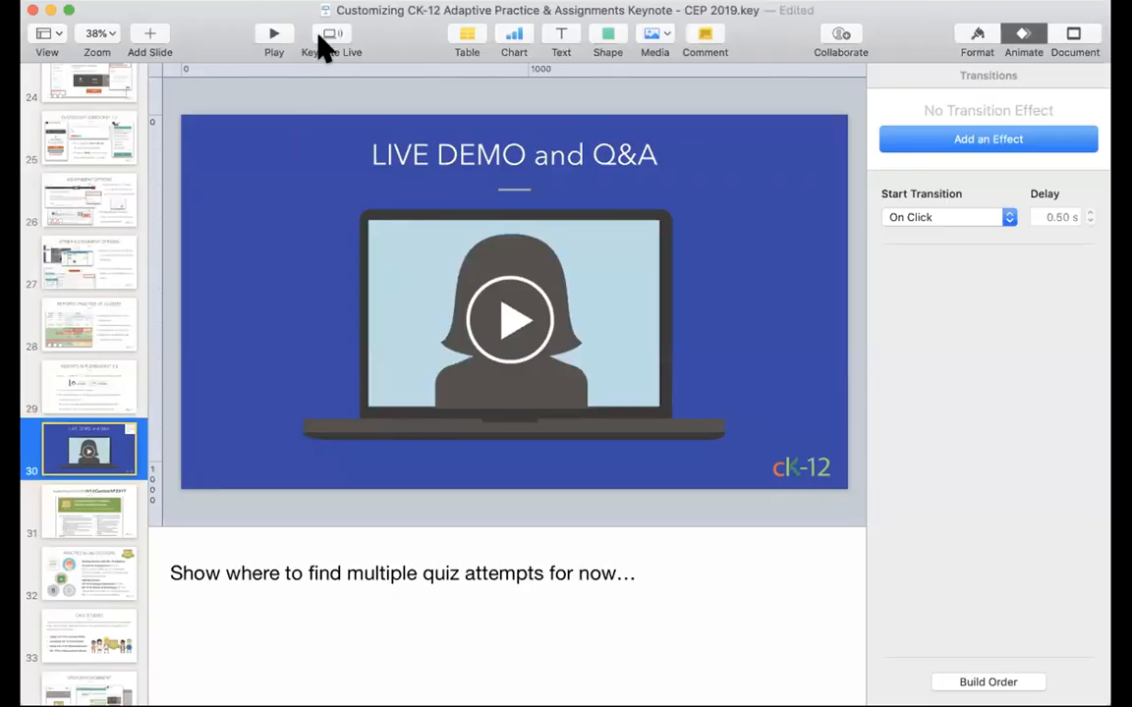
Step: In Keynote, play the slideshow from the LIVE DEMO and Q&A slide and advance to the ck12CustomAP2019 handout slide
click(265, 35)
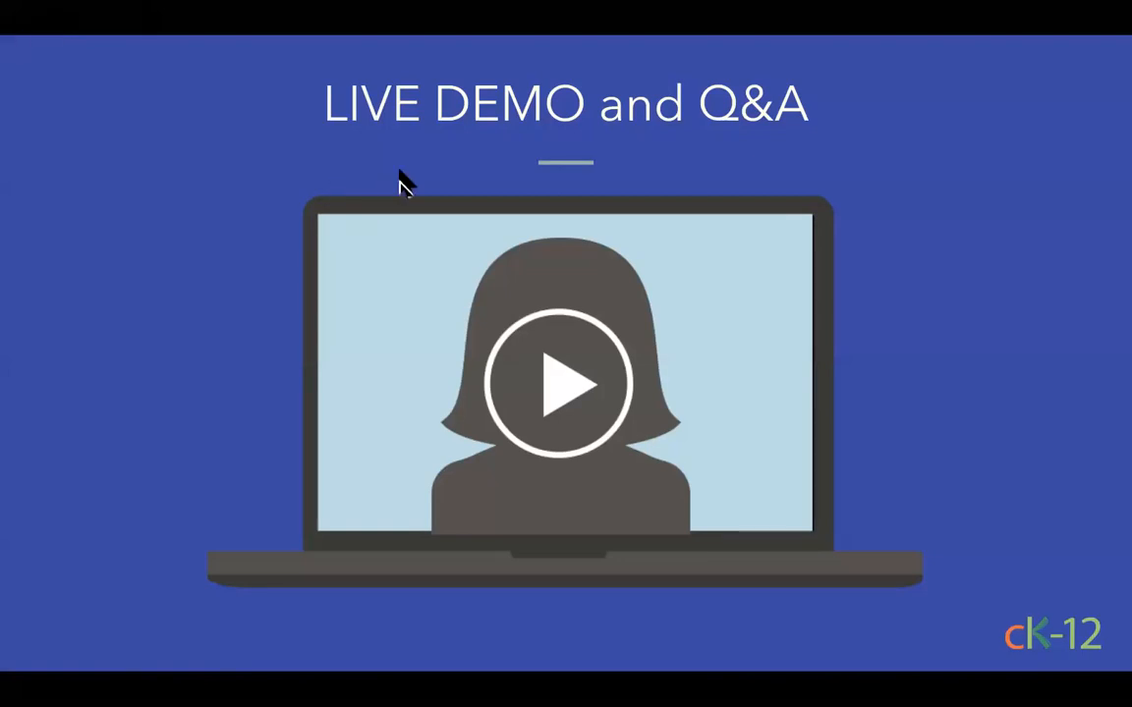
key(Right)
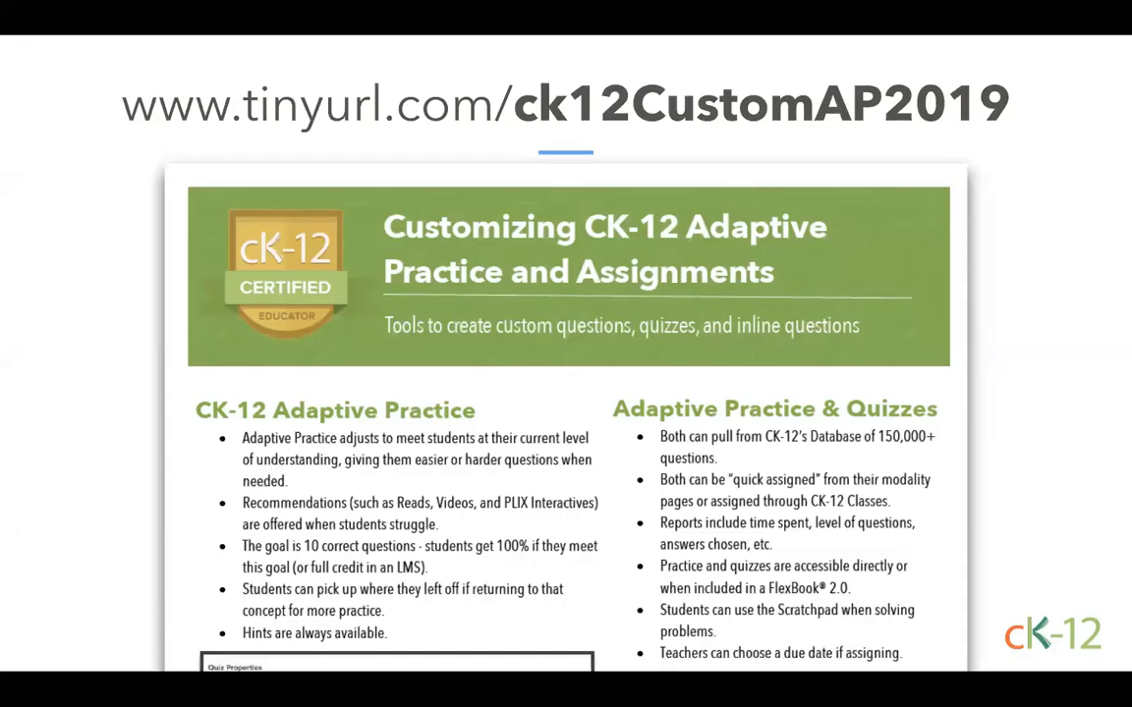
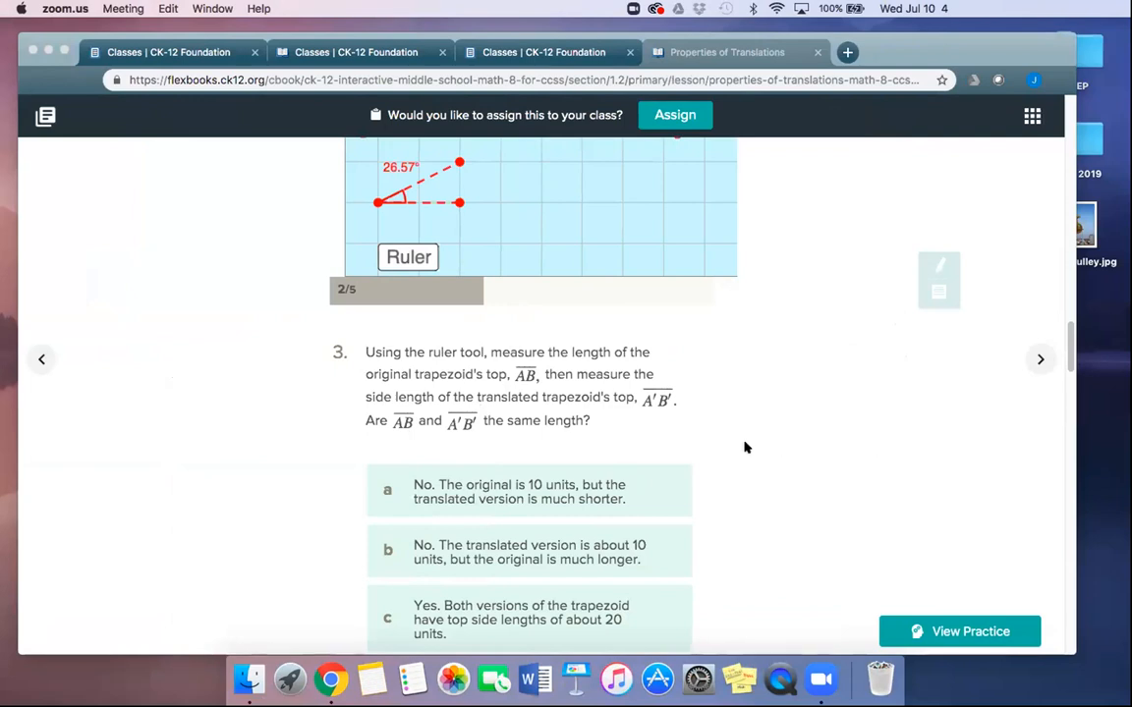
Step: Examine the triangle and trapezoid interactives and inline question 3 in the Properties of Translations lesson
scroll(744, 447, up, 10)
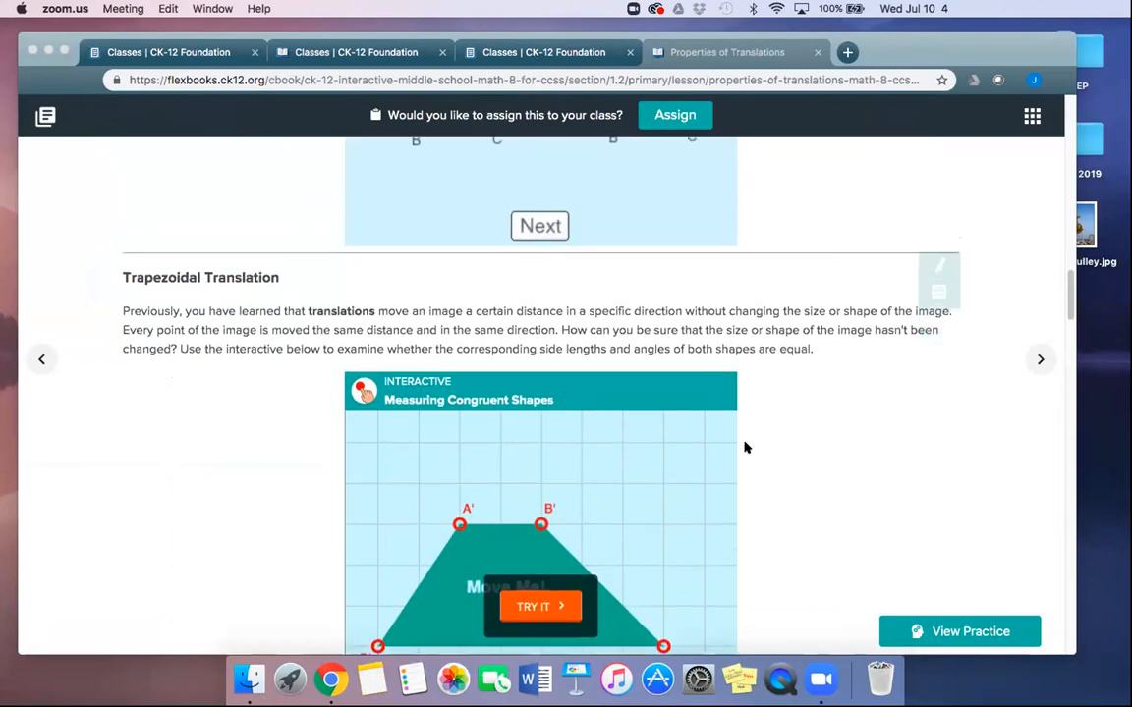
scroll(745, 447, up, 10)
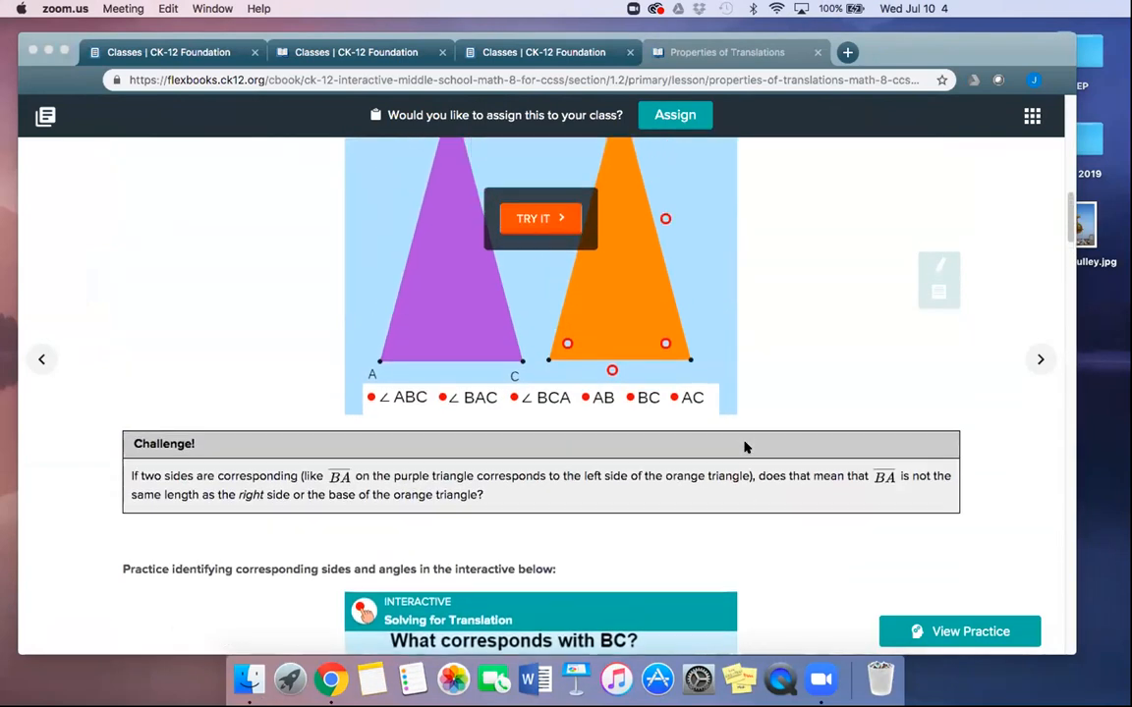
scroll(744, 447, up, 3)
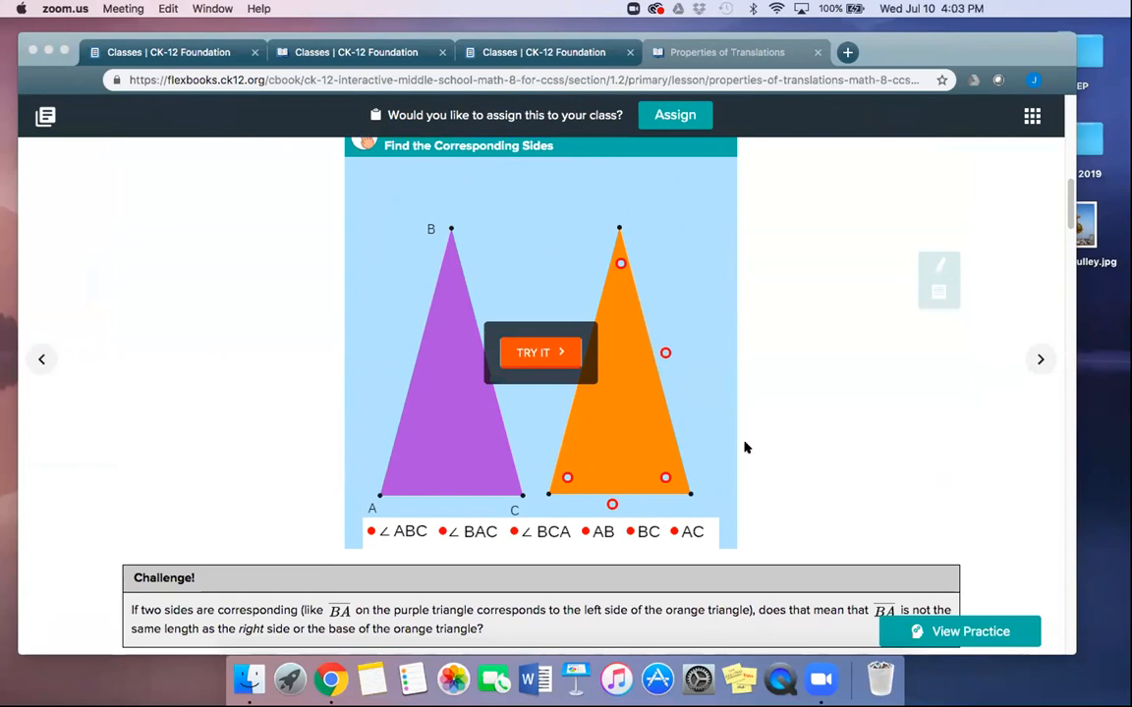
scroll(749, 477, down, 15)
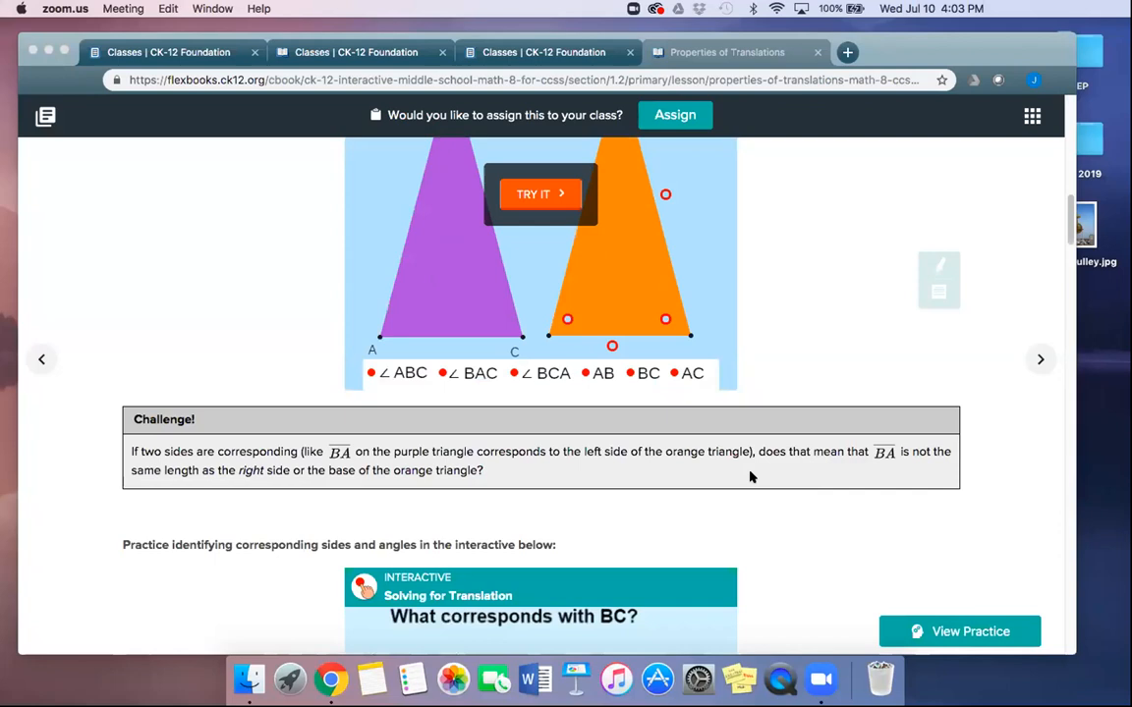
scroll(750, 478, down, 5)
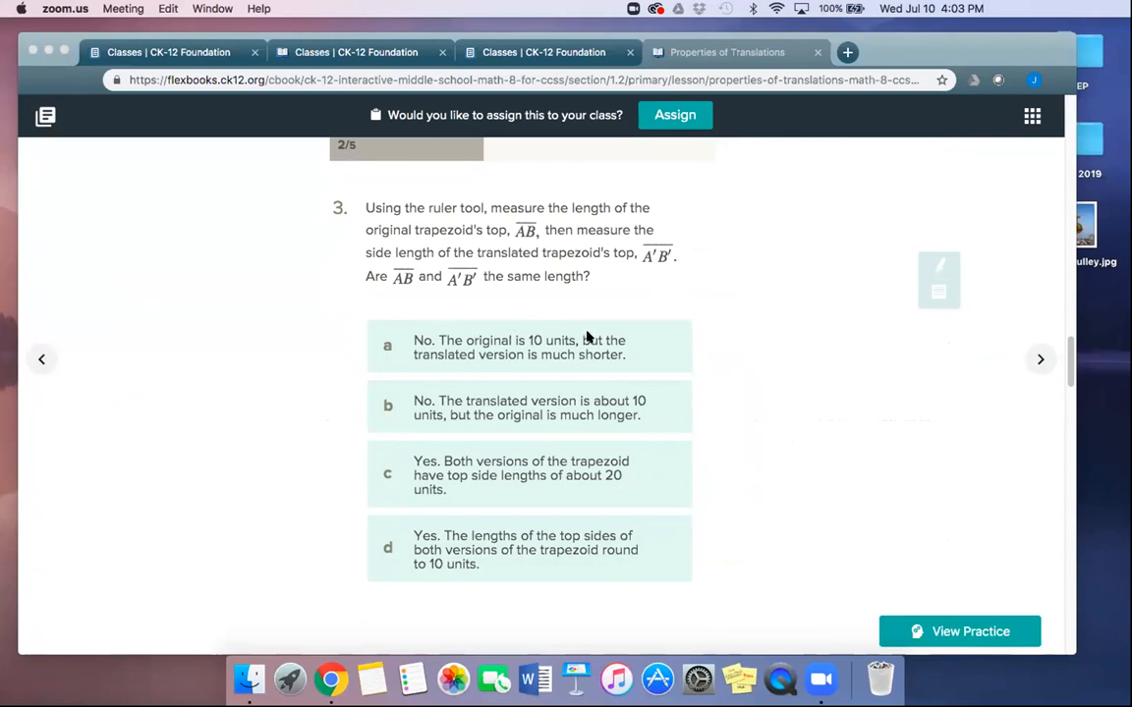
scroll(586, 337, up, 5)
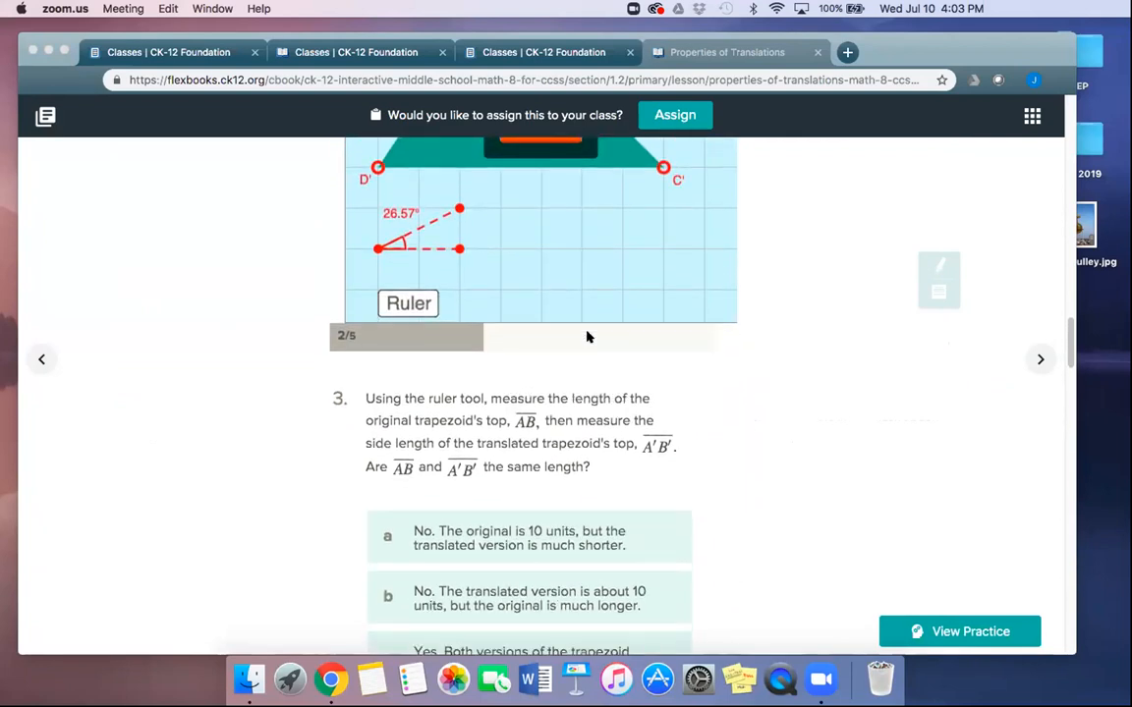
scroll(587, 337, down, 2)
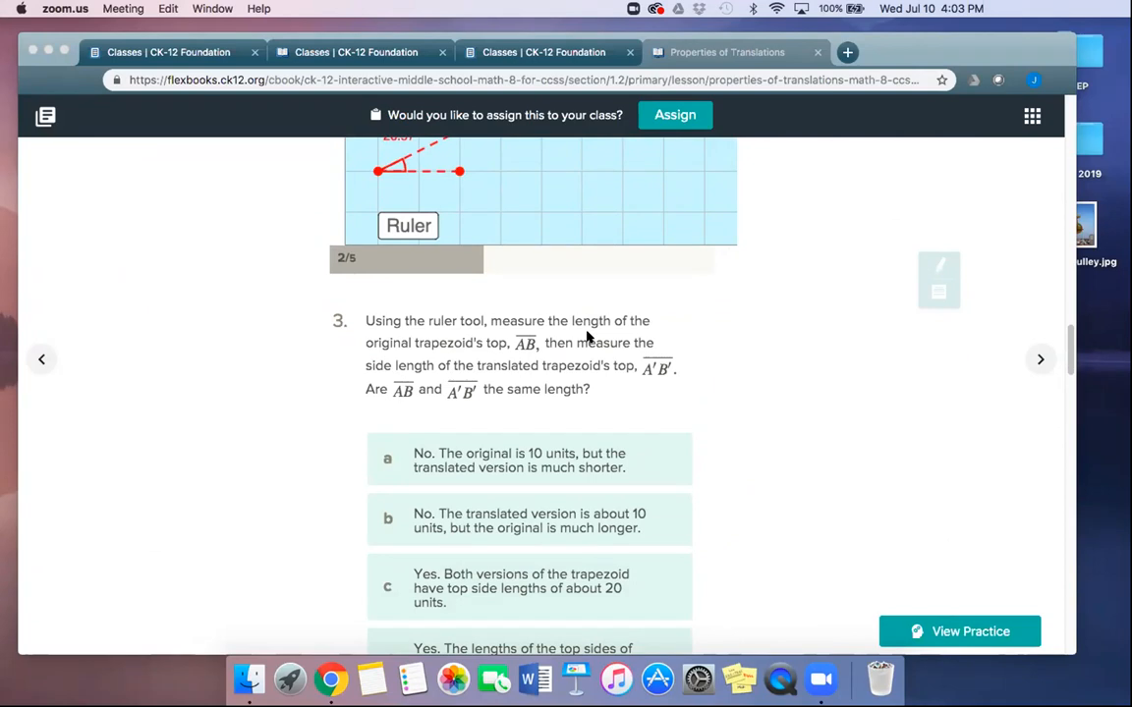
Step: View the lesson's assignment platform choices and its Adaptive Practice preview, closing each without assigning anything
click(668, 119)
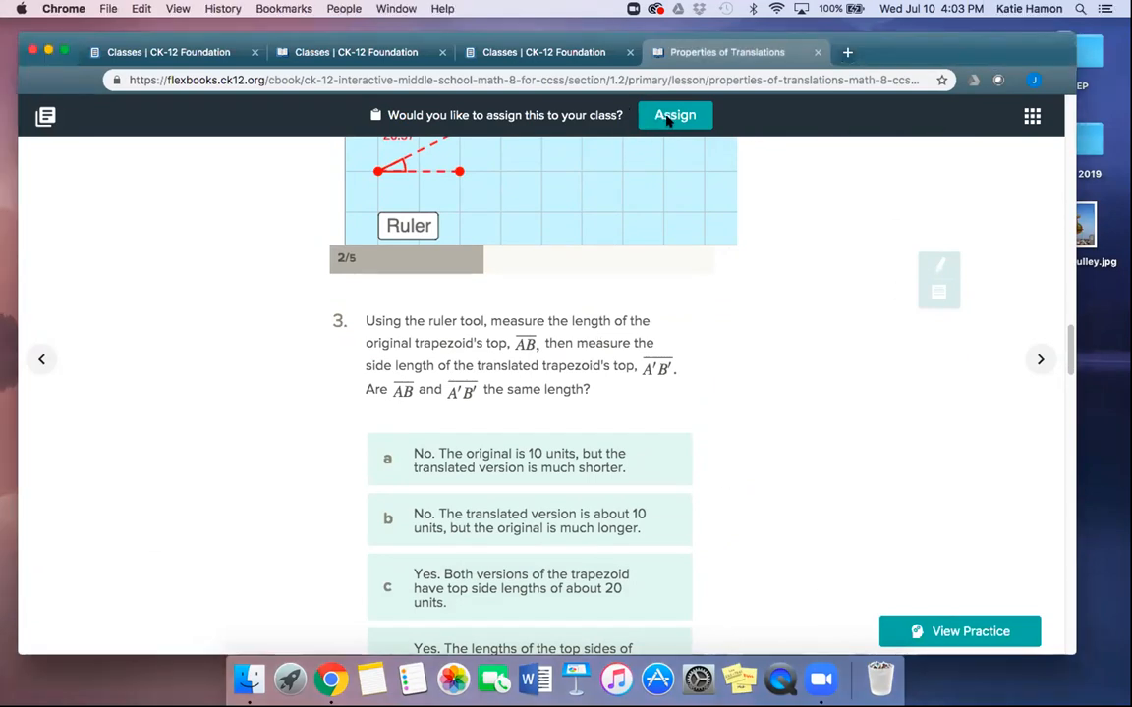
click(667, 118)
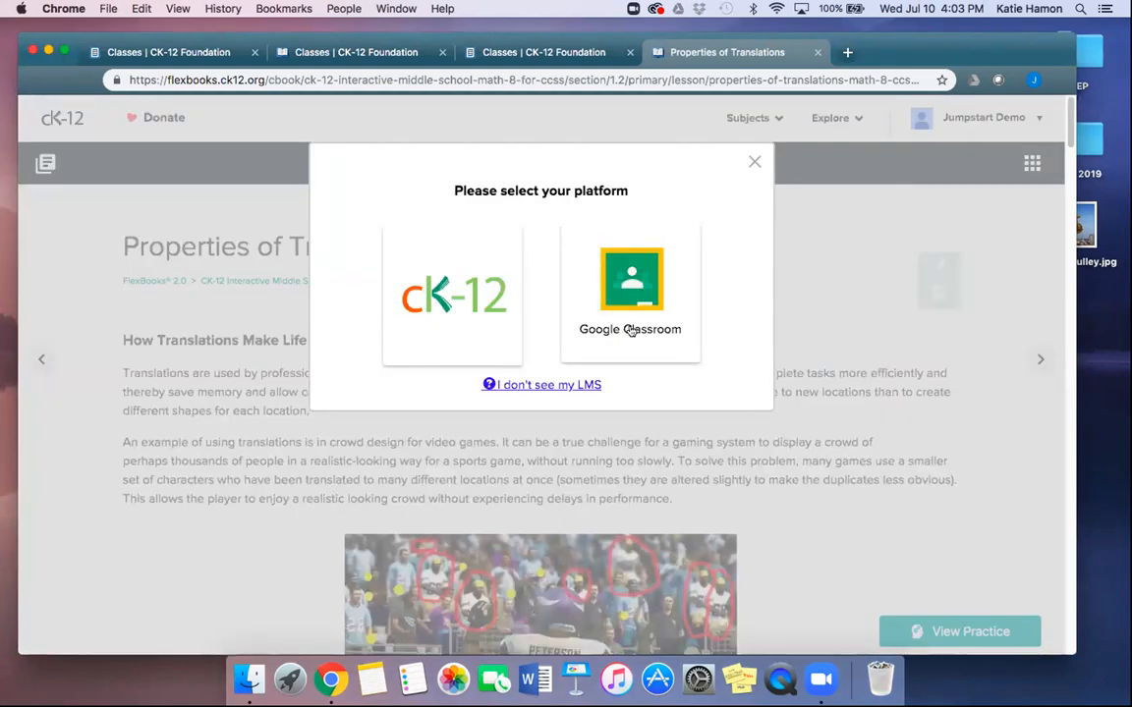
click(752, 162)
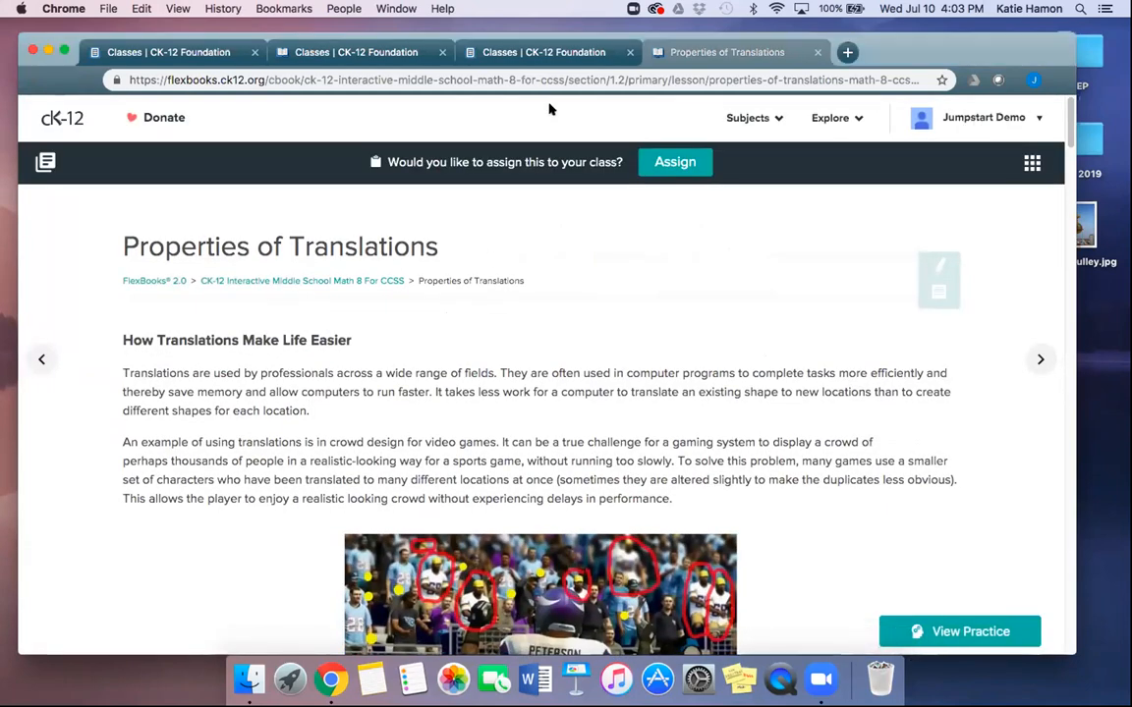
click(963, 633)
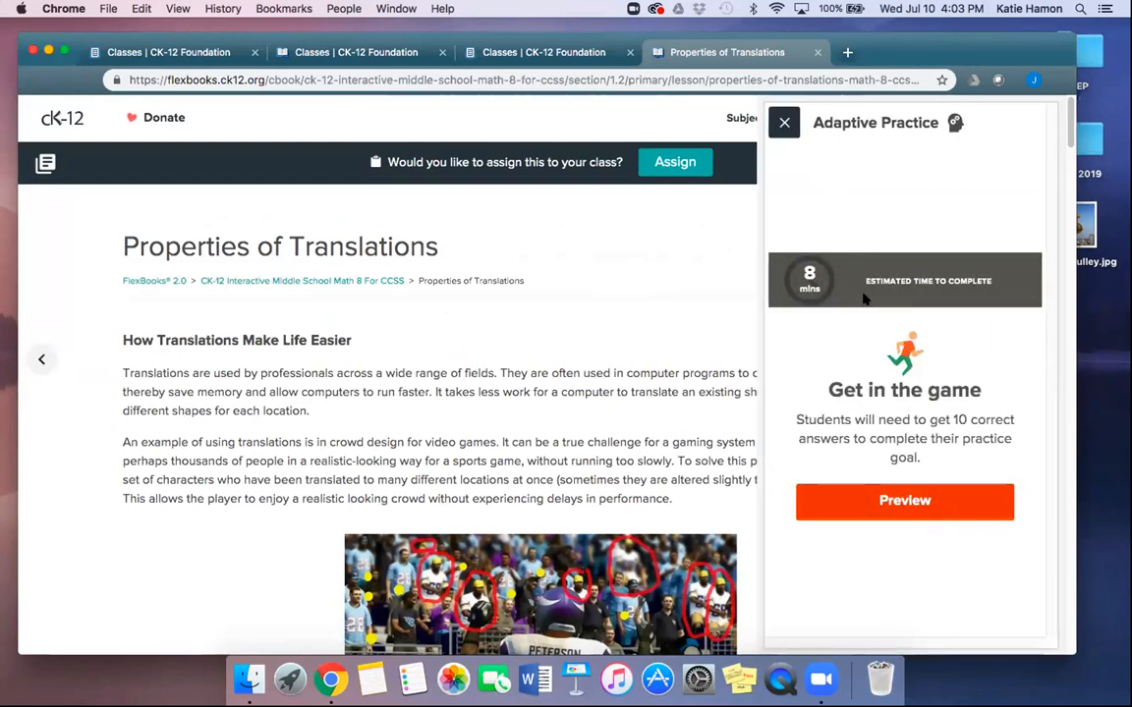
click(783, 124)
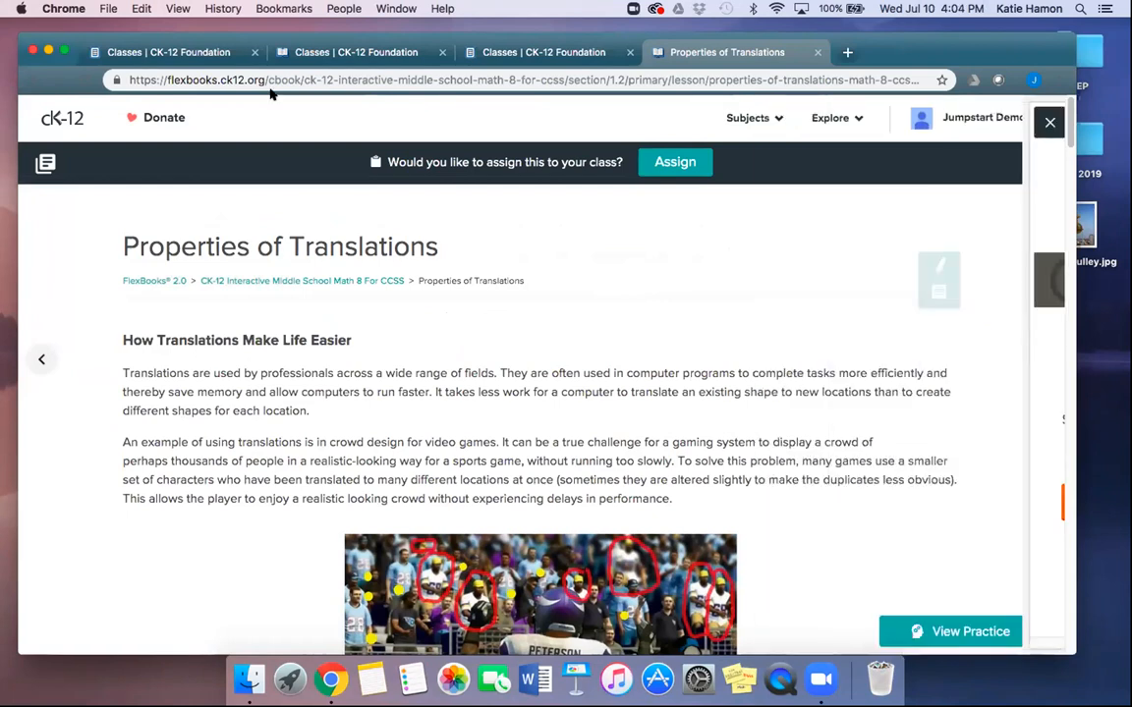
Step: Return to the CK-12 teacher home page and open the CK-12 Physical Science for CEP FlexBook 2.0 from the library
click(60, 116)
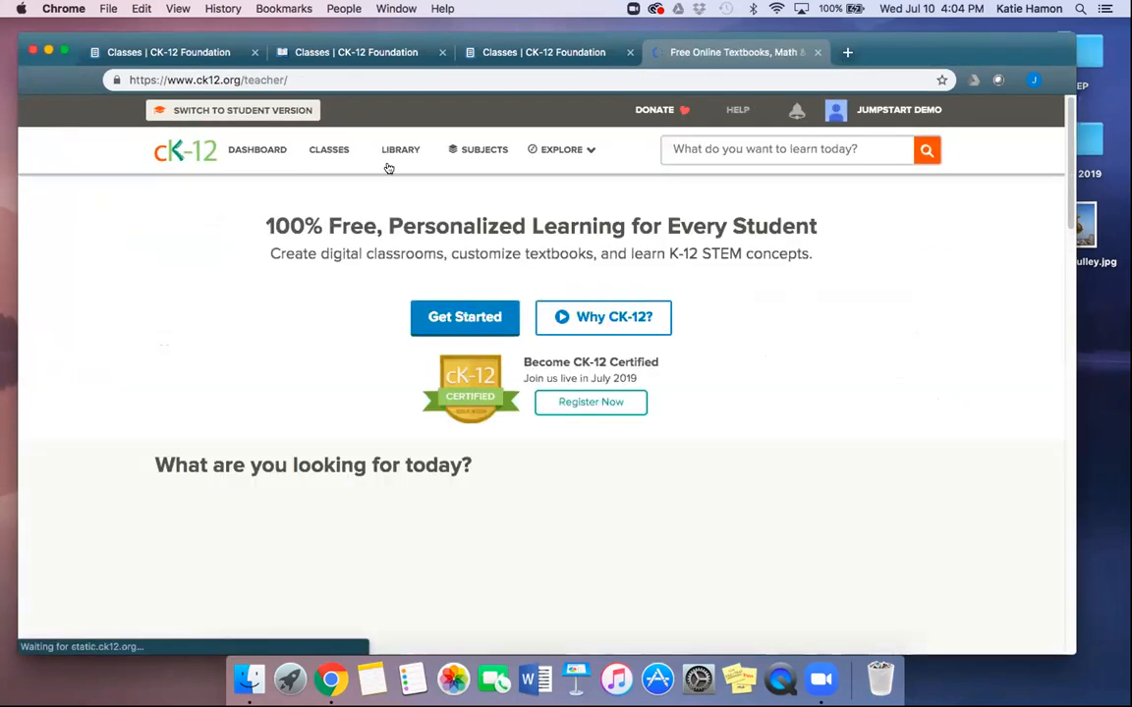
click(400, 149)
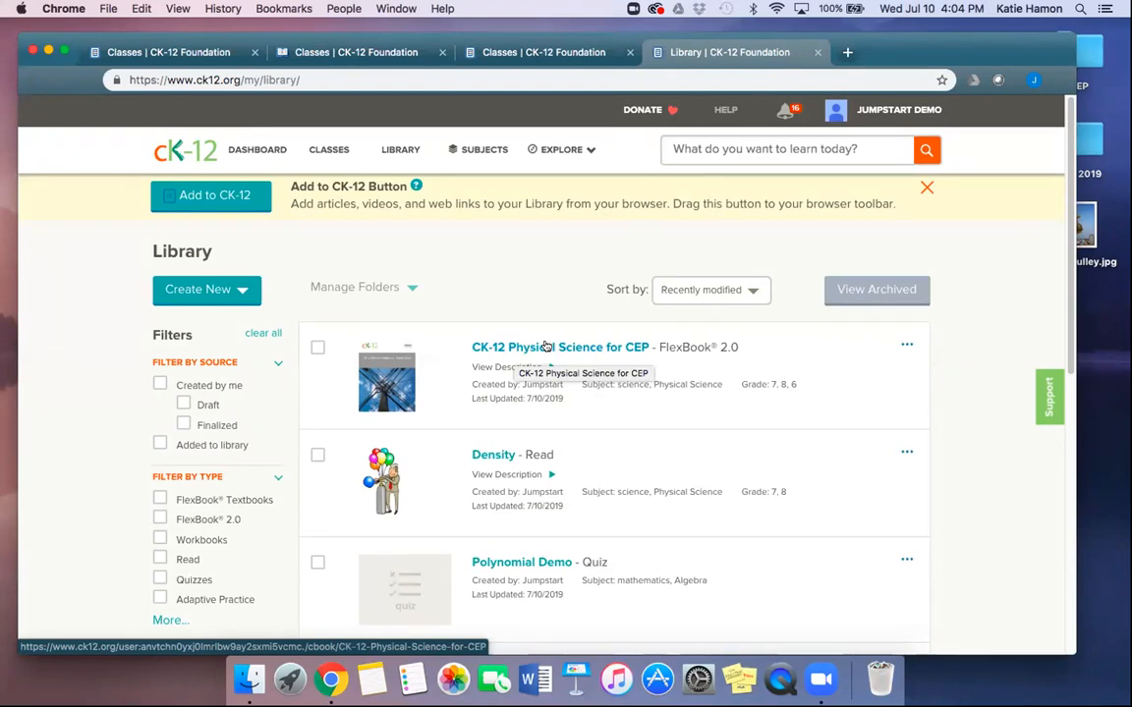
click(549, 346)
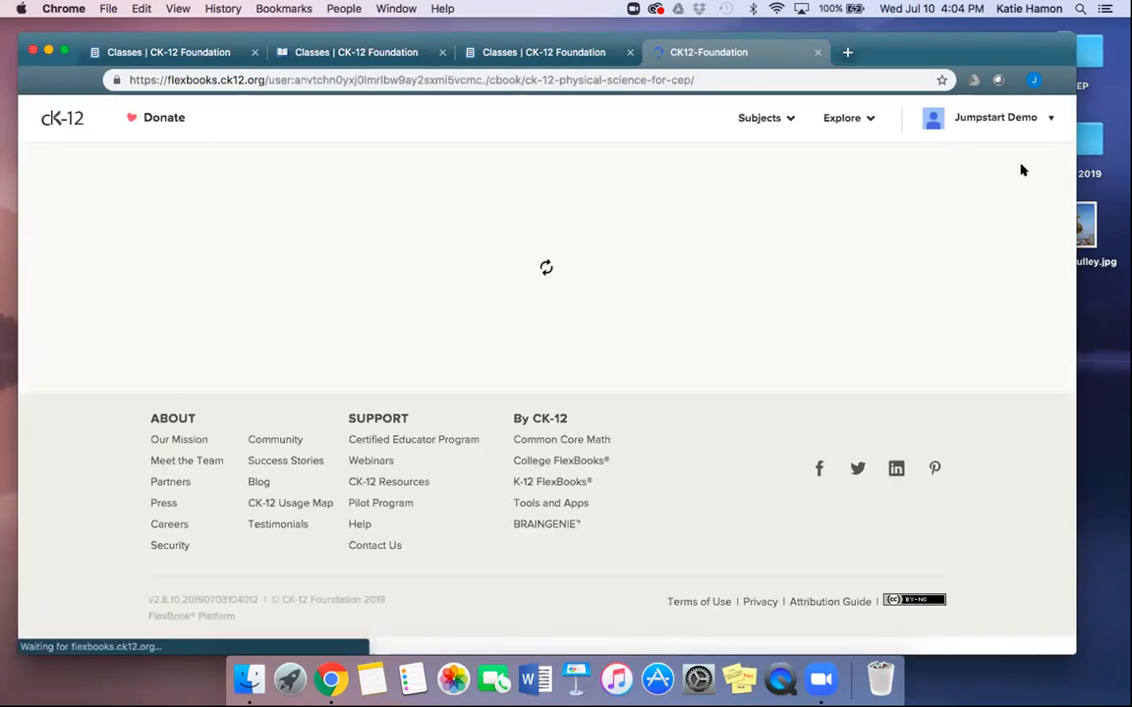
Step: Start the Matter, Mass, and Volume lesson from chapter 2, Matter and Change, and view its attached quiz
scroll(283, 412, down, 3)
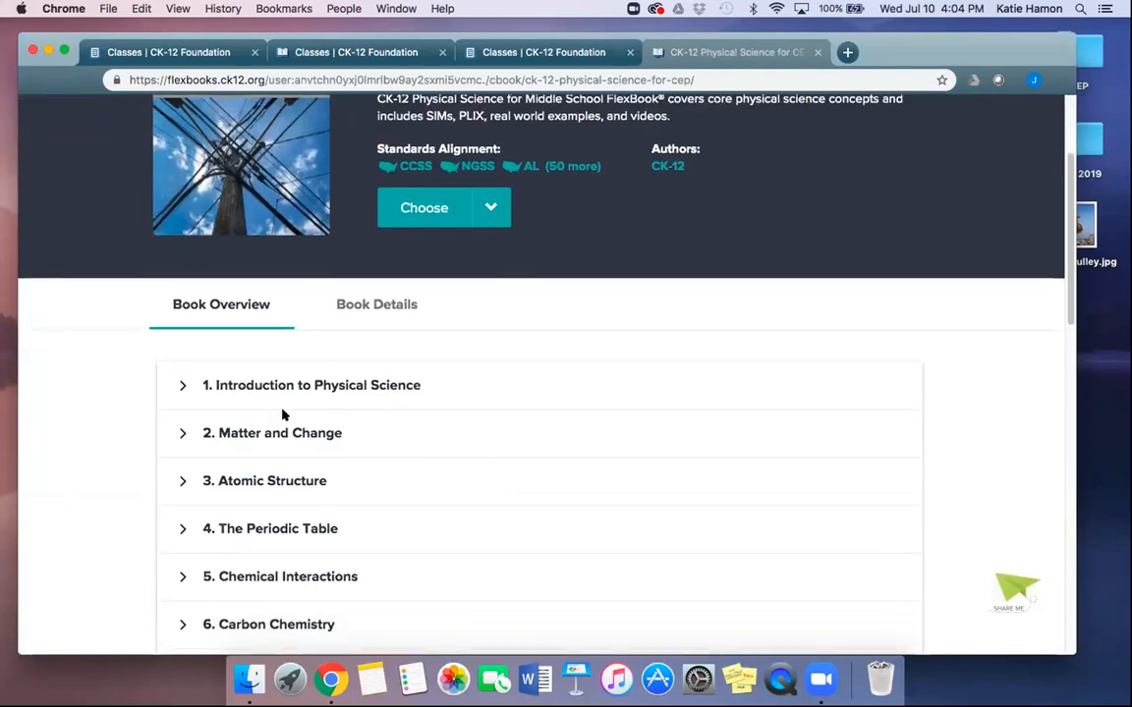
click(180, 432)
click(336, 482)
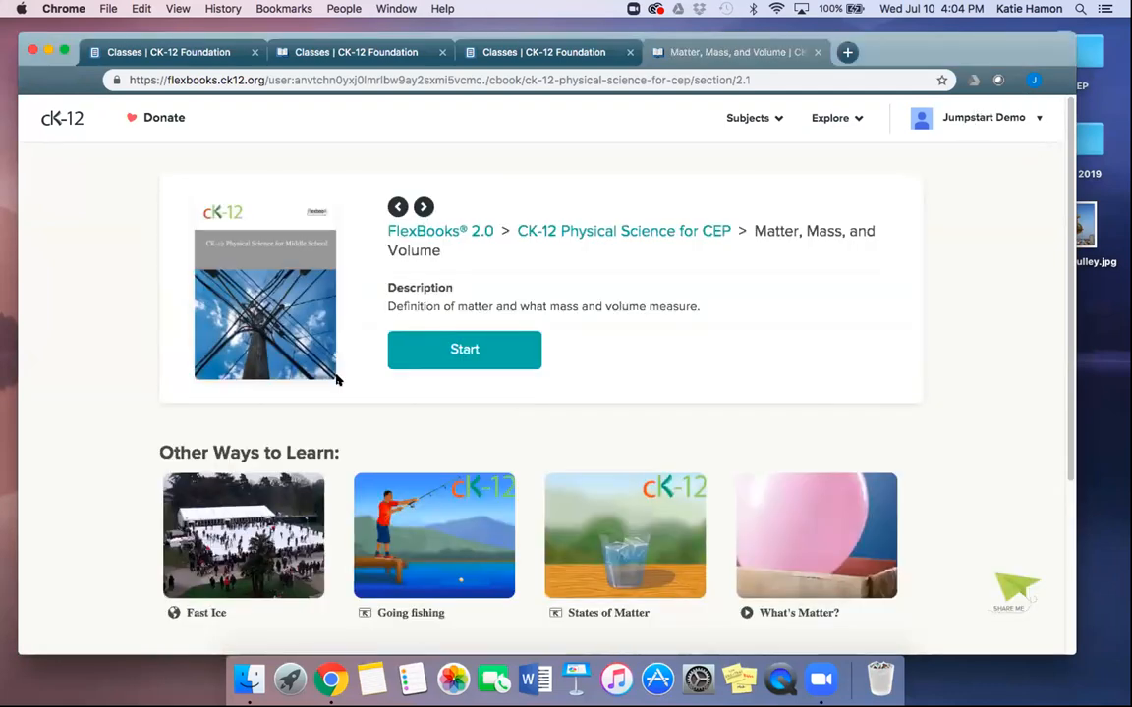
click(479, 350)
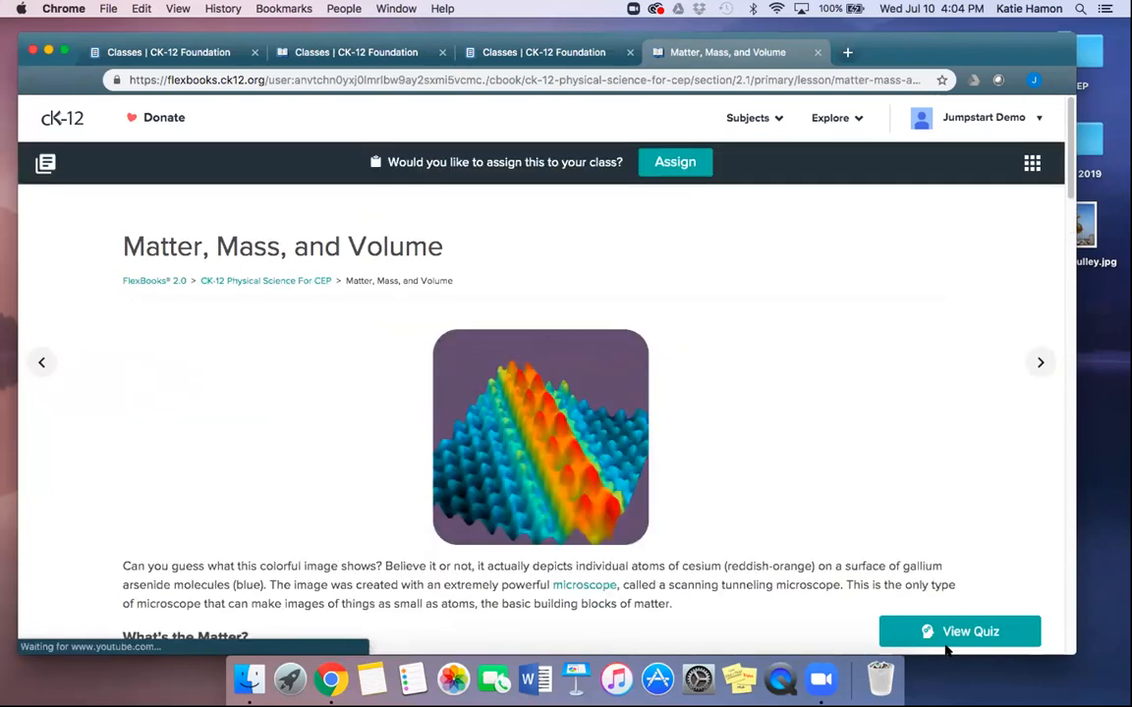
click(961, 635)
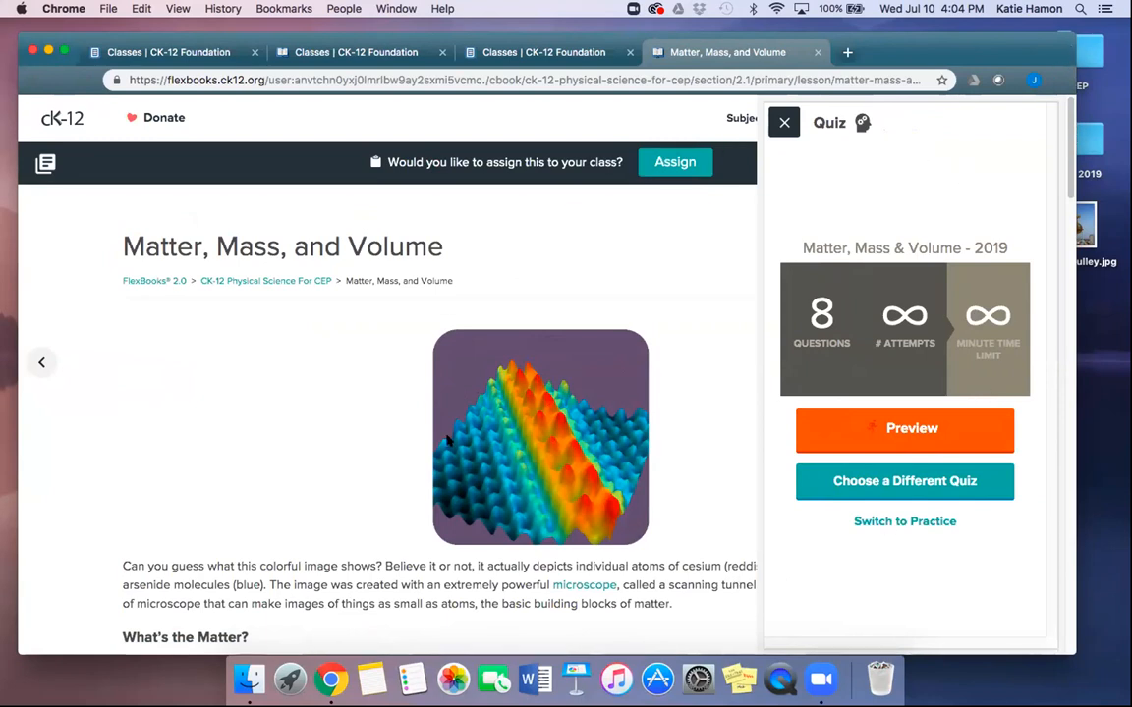
click(990, 62)
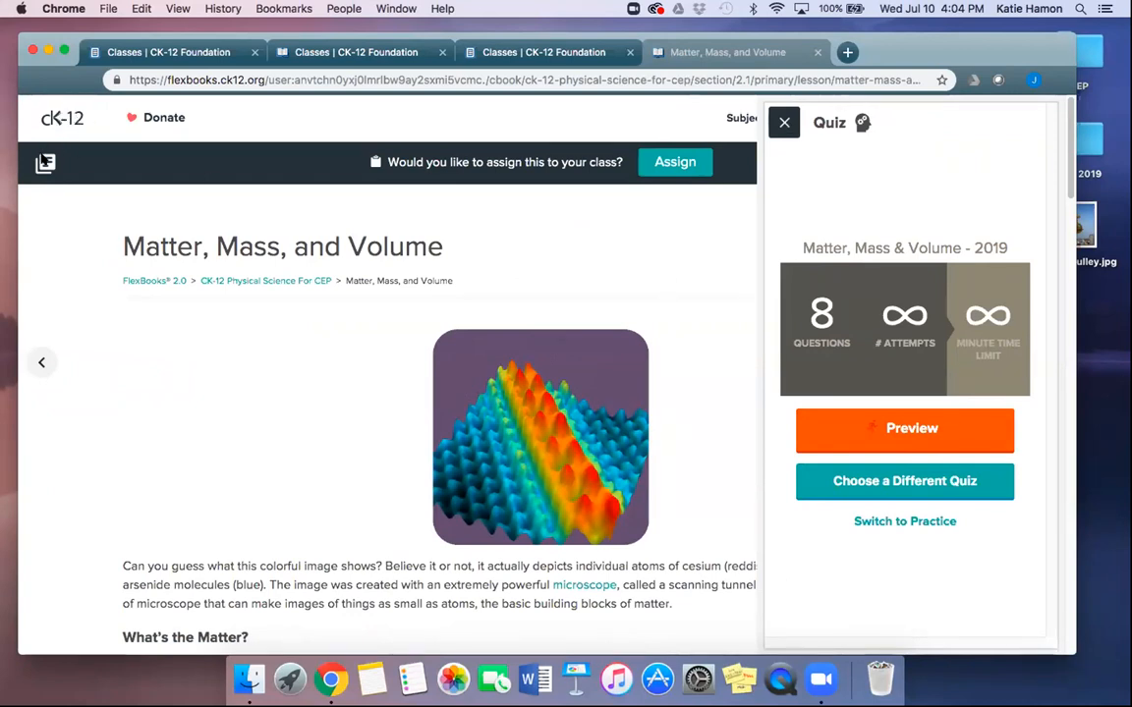
click(182, 79)
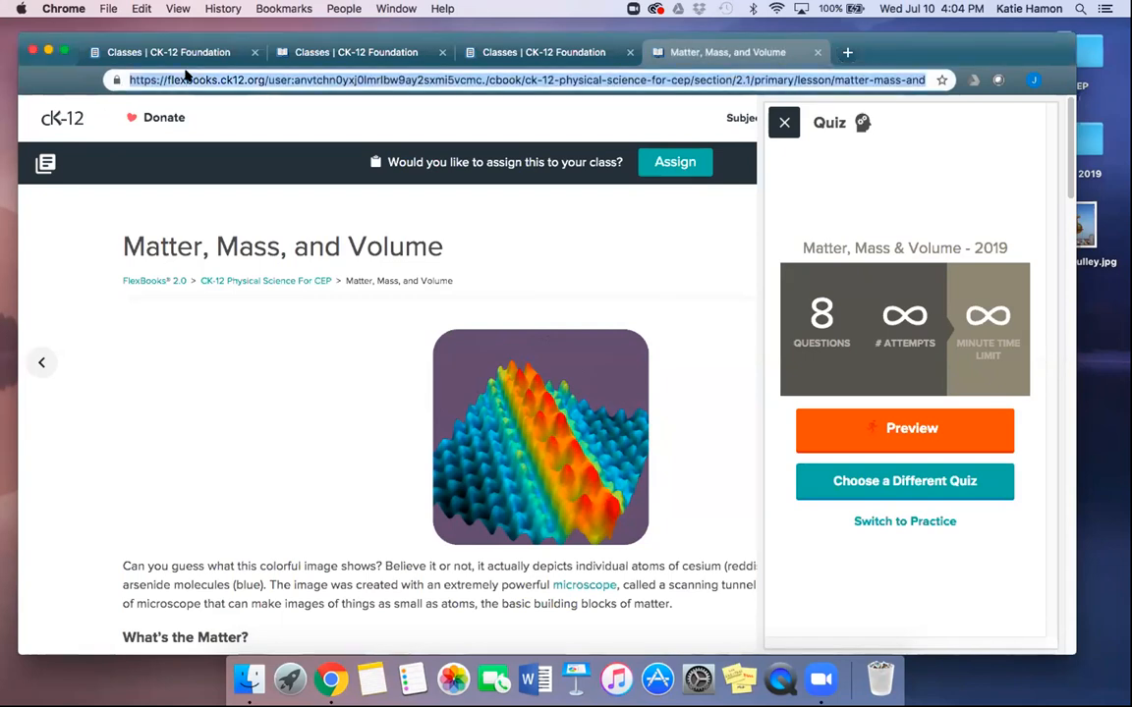
Step: Go back to the CK-12 teacher home page and search the site for polynomials
click(57, 120)
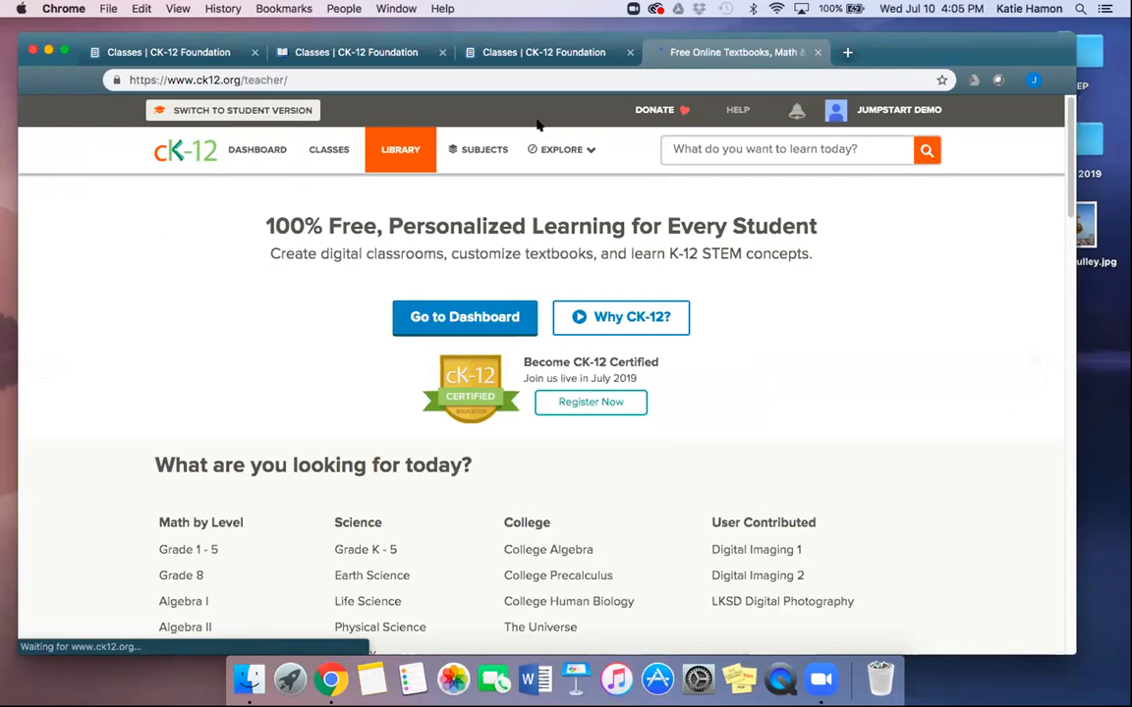
click(699, 149)
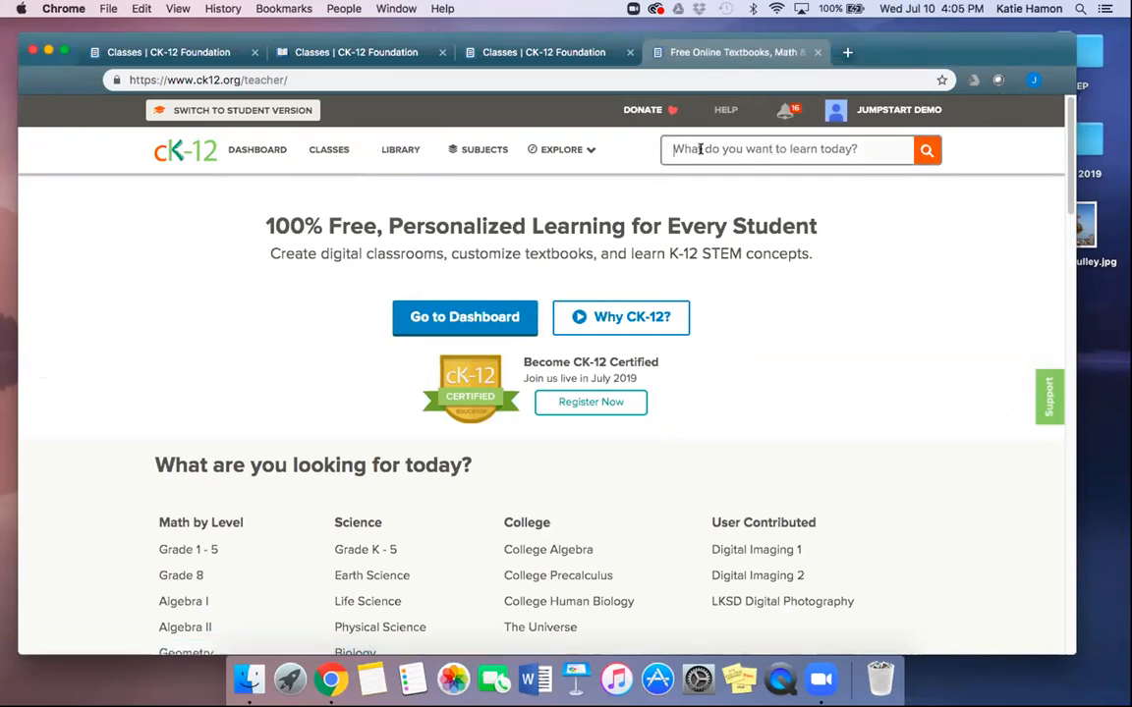
text(polynomials)
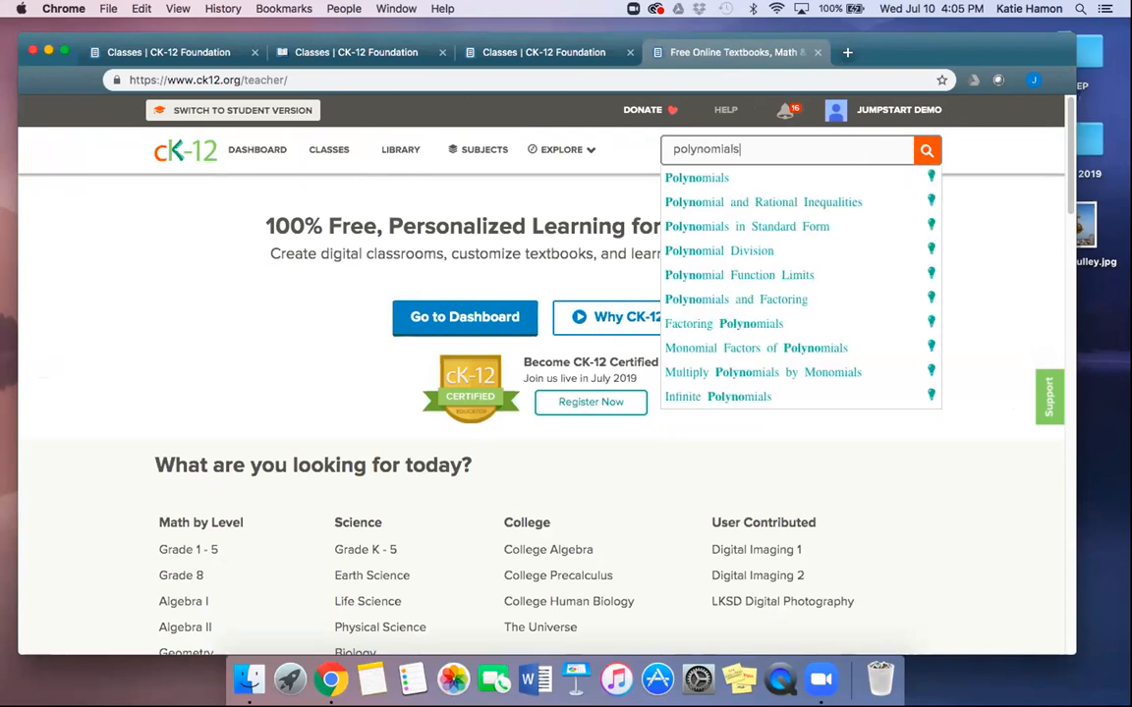
key(Return)
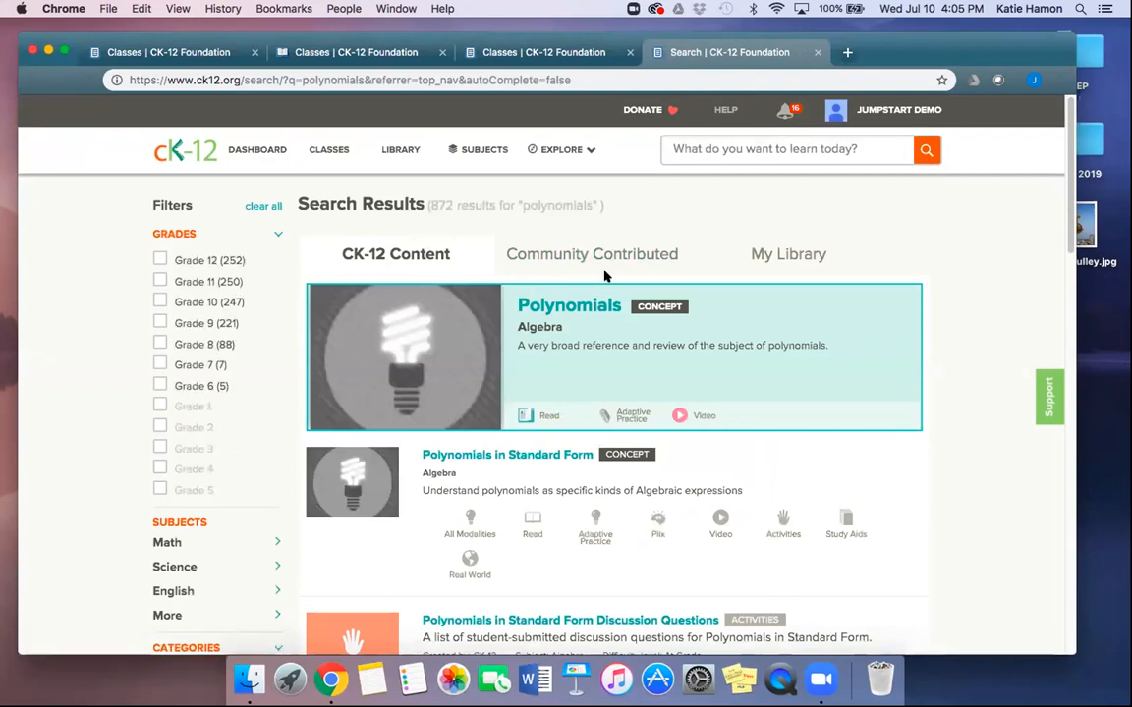
click(775, 256)
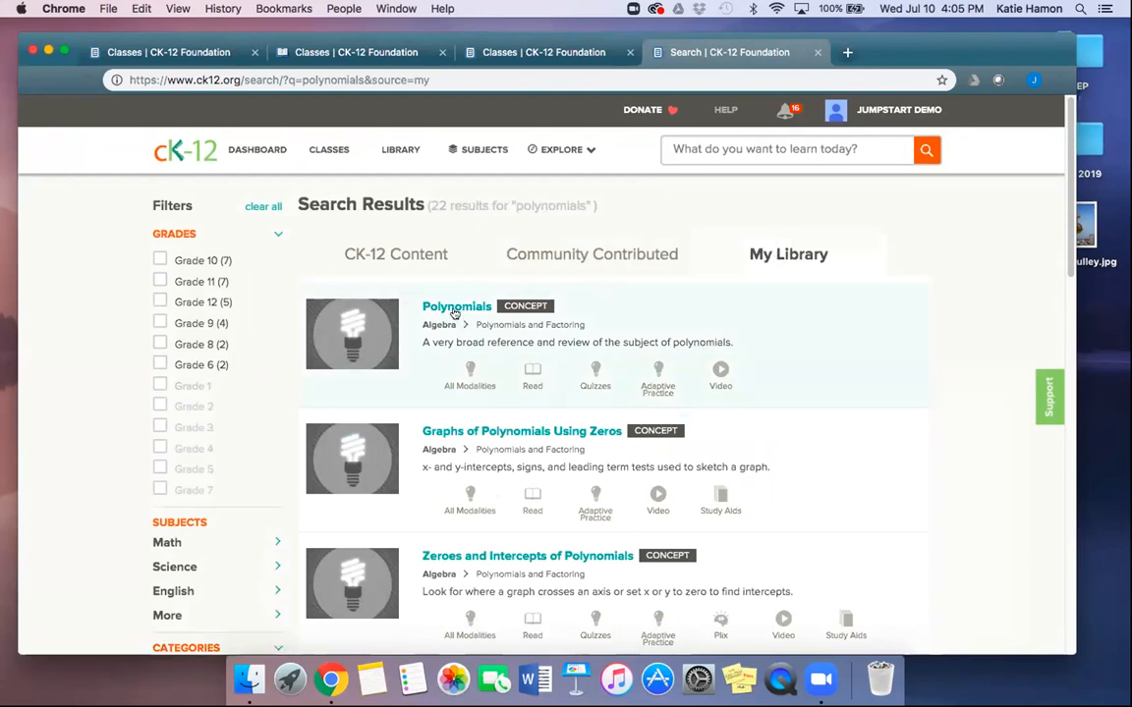
scroll(518, 424, down, 4)
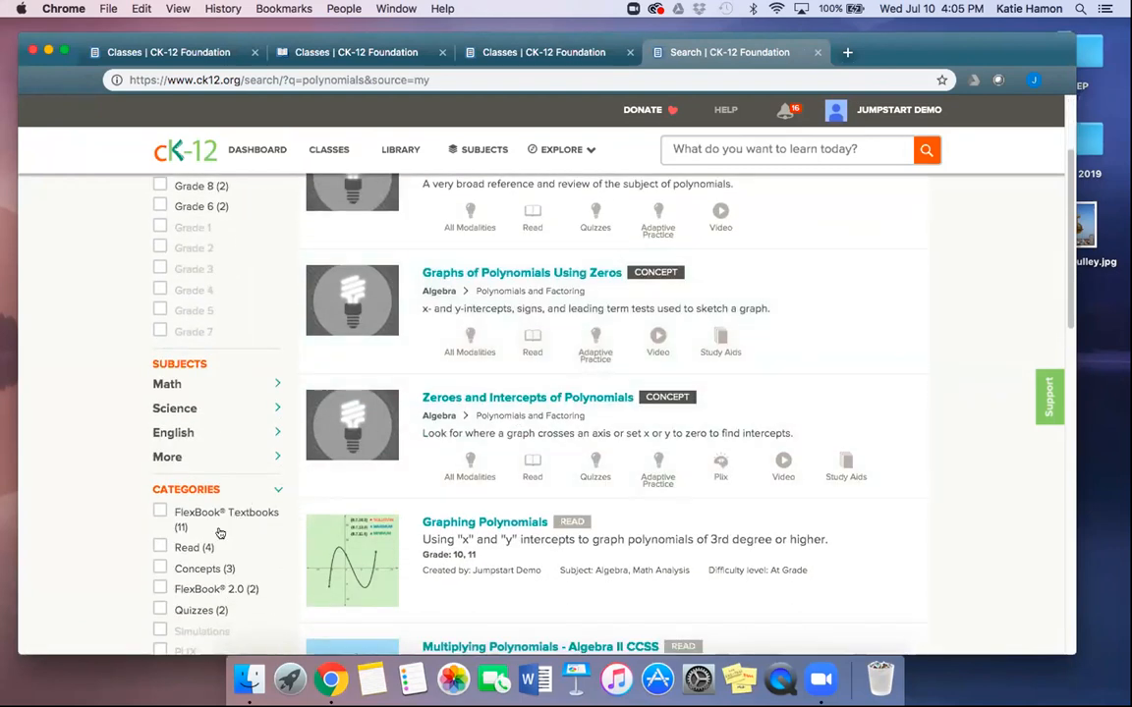
click(160, 610)
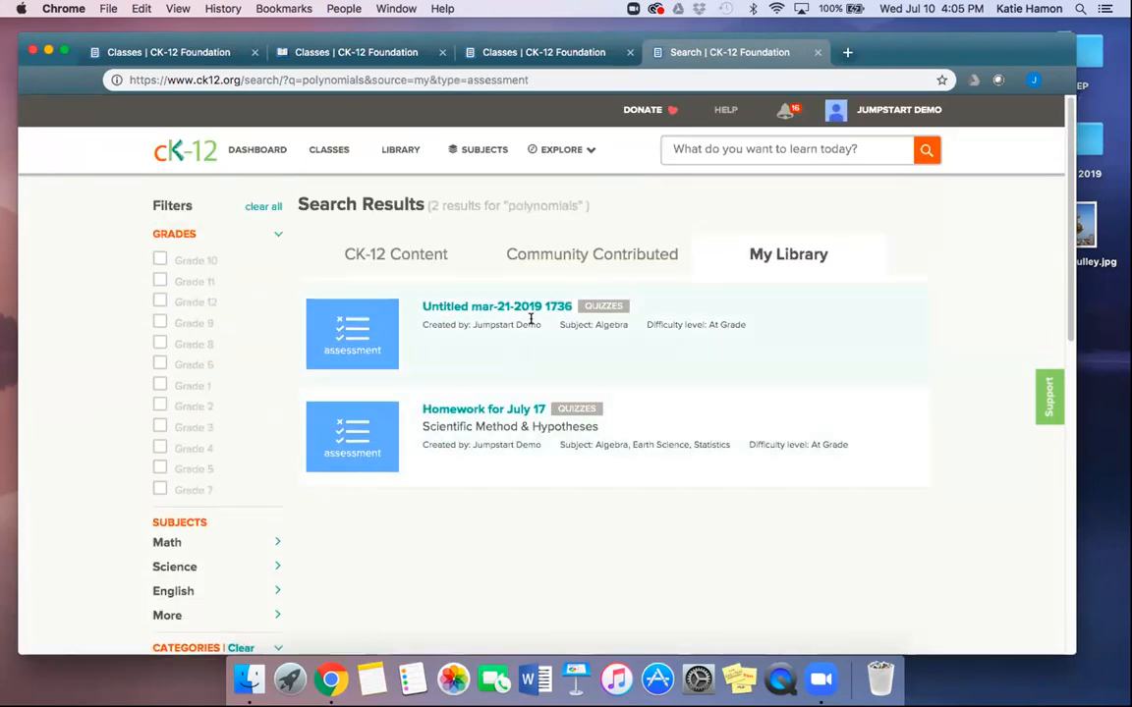
click(511, 309)
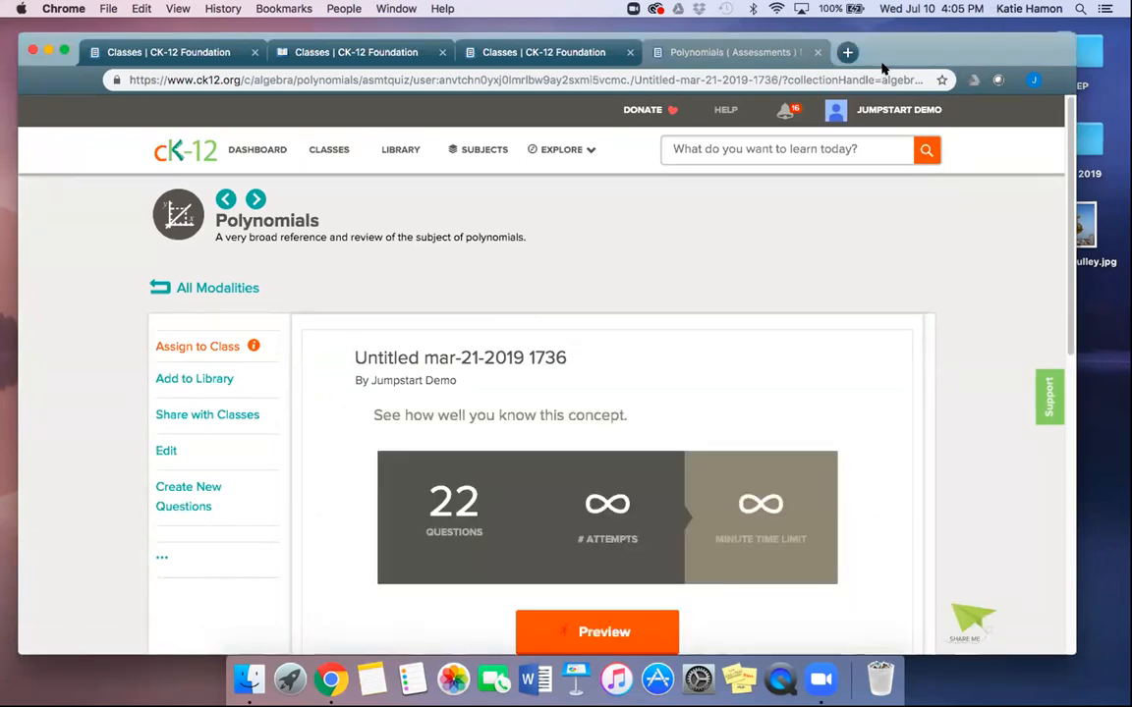
Step: Open the library's Polynomial Demo quiz for editing, start adding a question set, and choose to create new questions for it
click(399, 148)
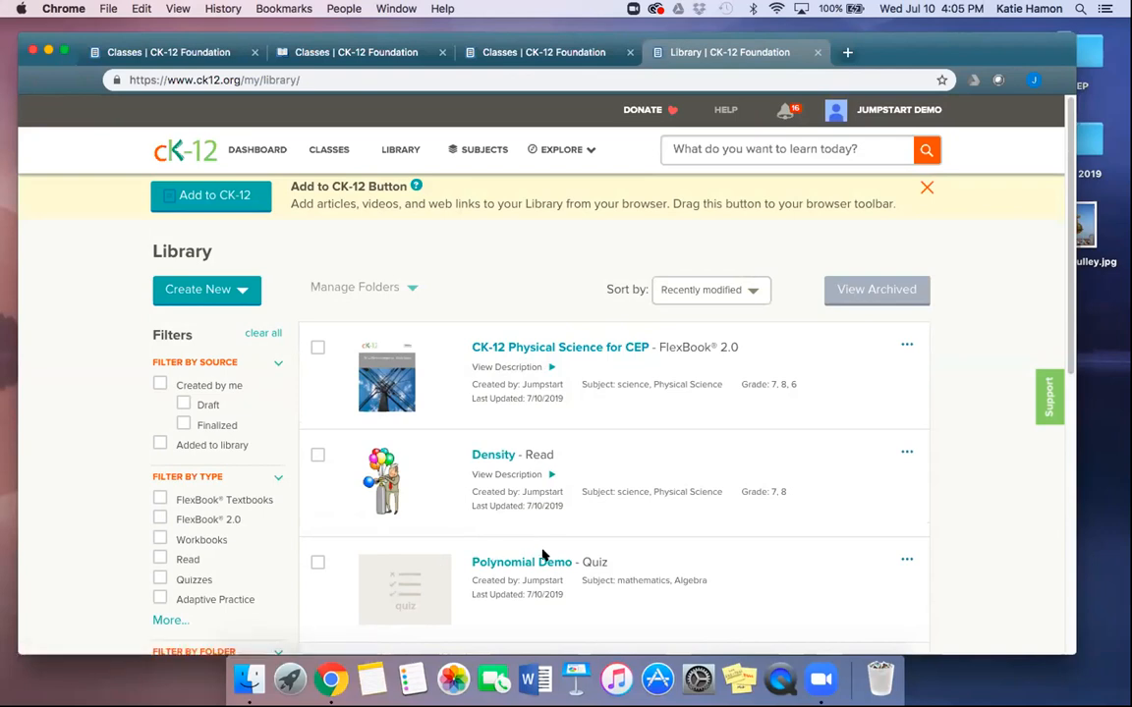
click(534, 562)
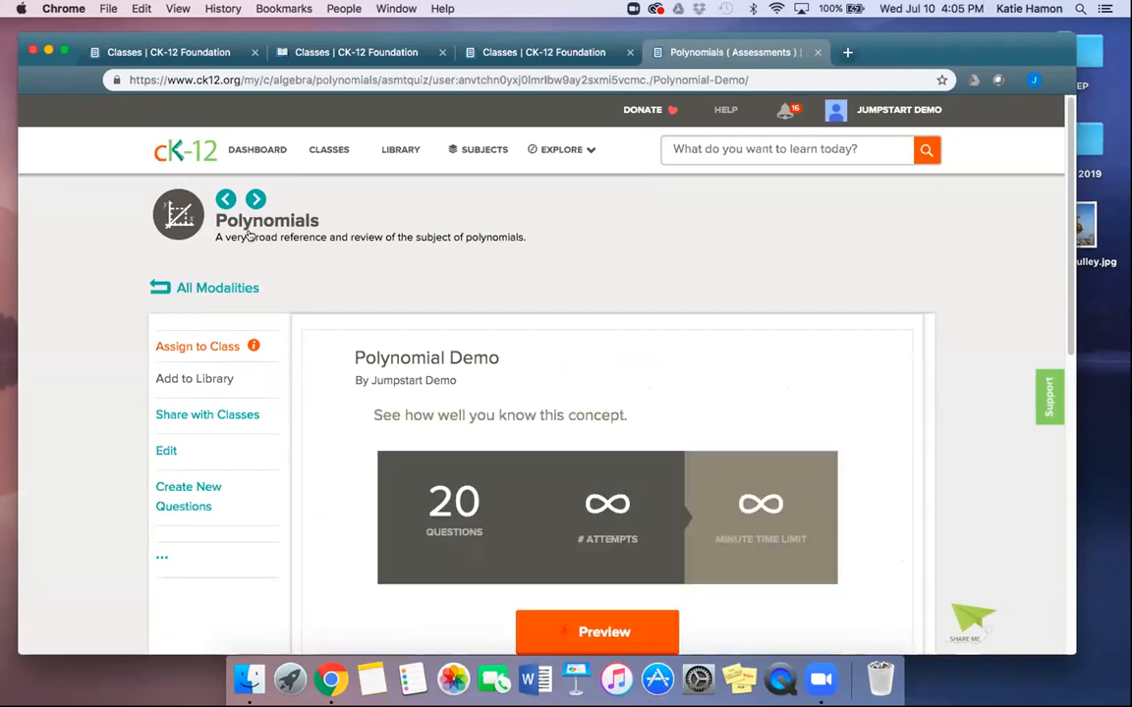
click(165, 450)
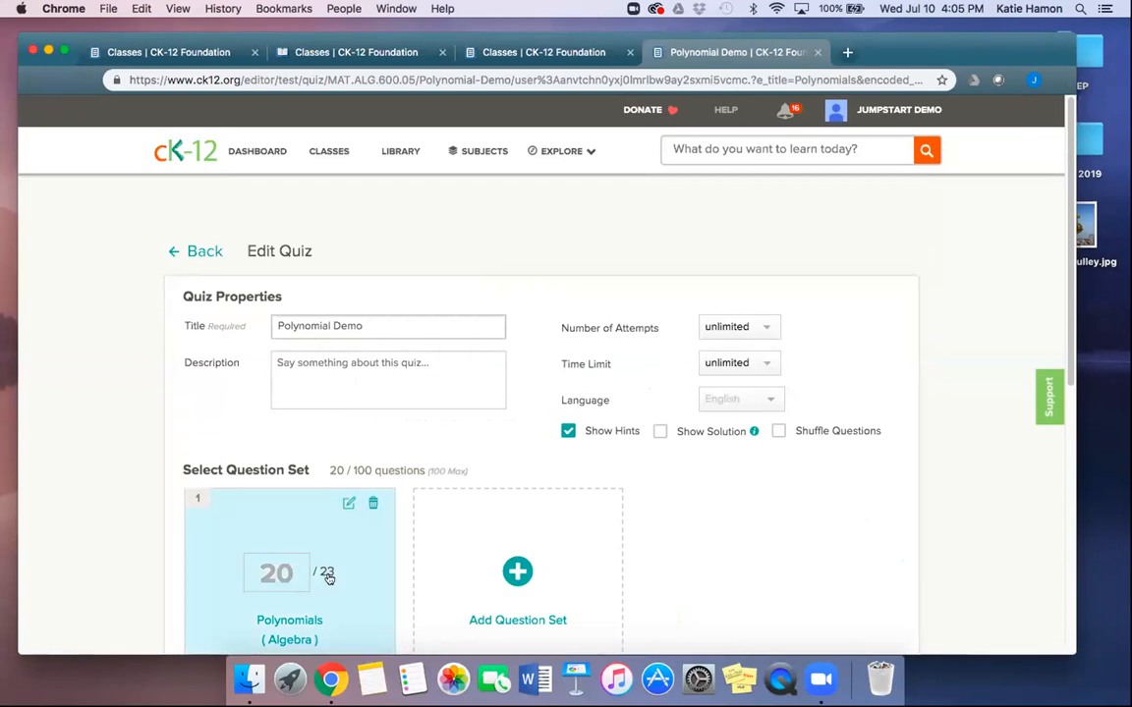
click(519, 568)
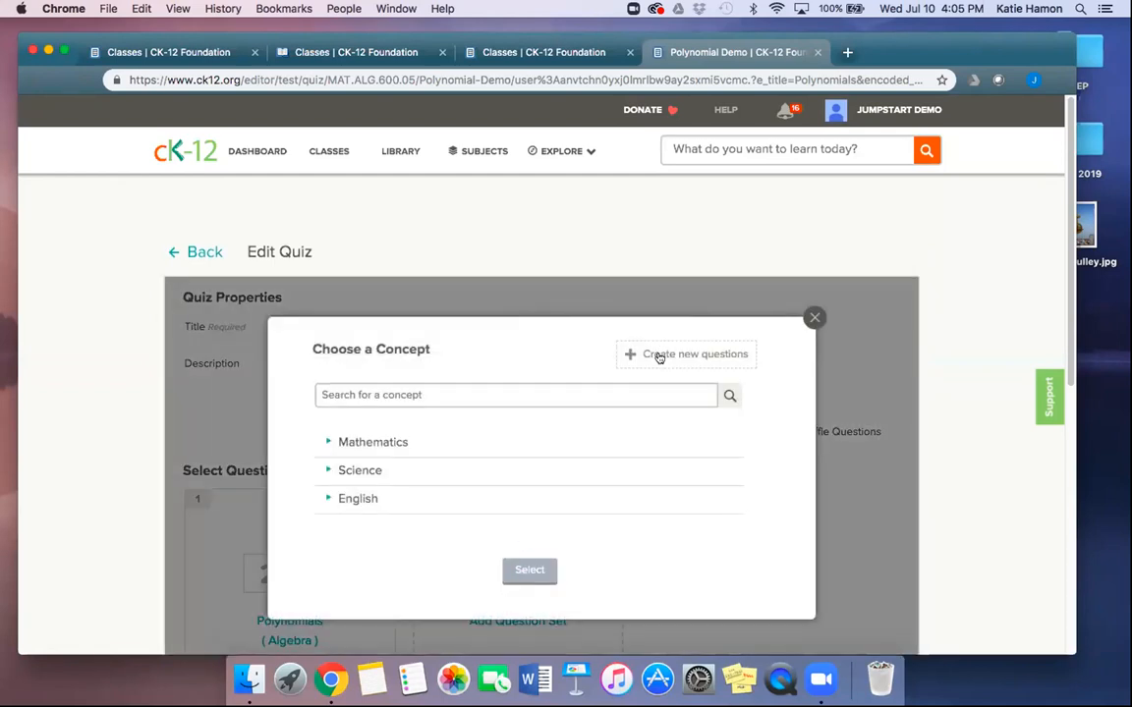
click(660, 356)
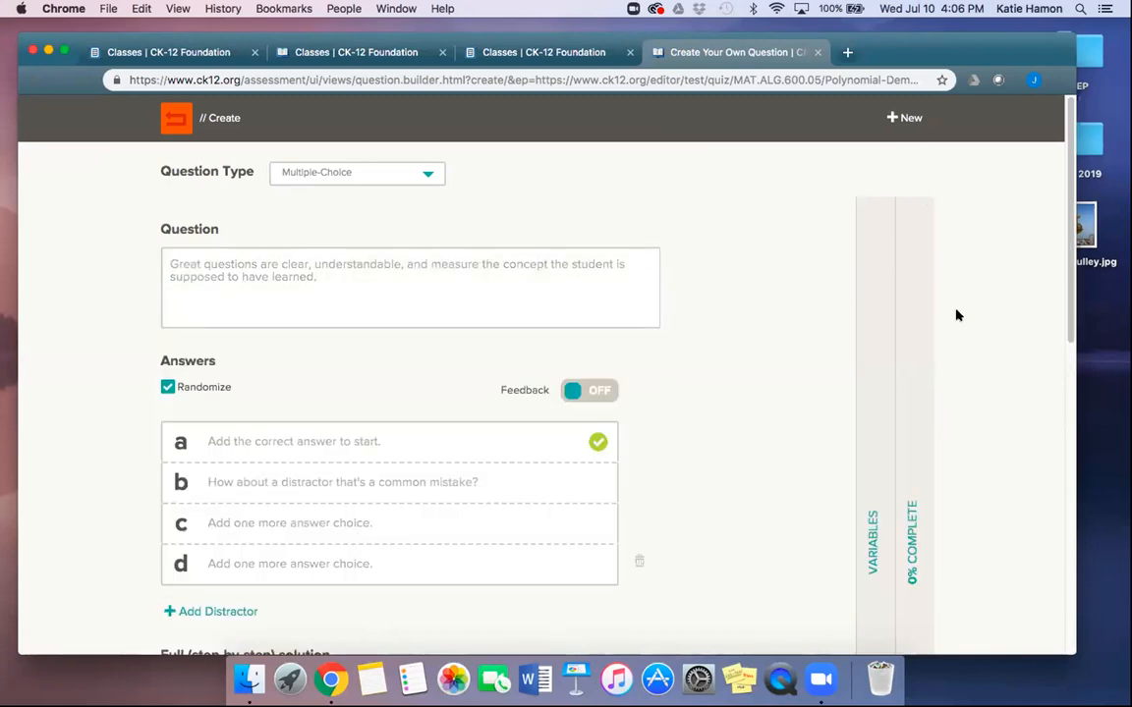
Step: Switch to the Summer 2019 class reports and view the heat map of quiz and practice scores
click(285, 45)
scroll(247, 217, down, 1)
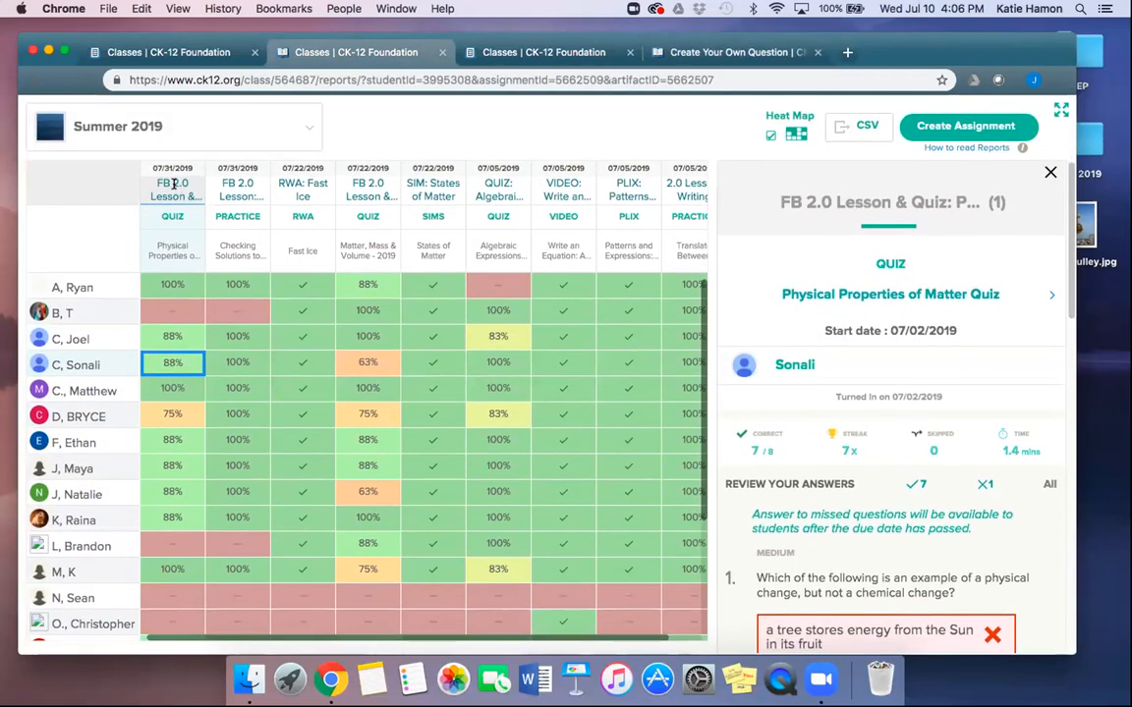